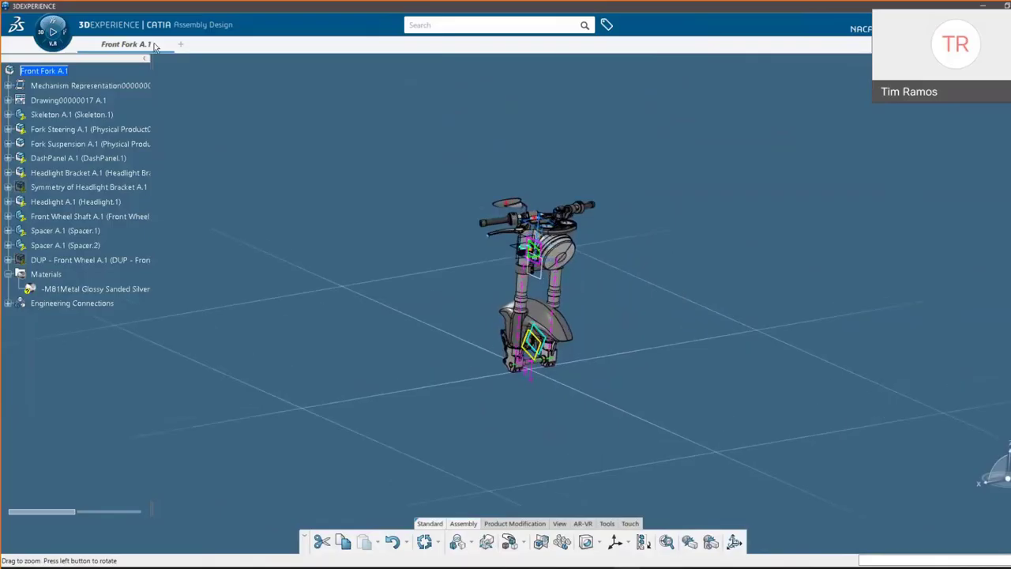
Close the open Front Fork assembly and search the database for "front fork"
{"action": "left_click", "coordinate": [169, 43]}
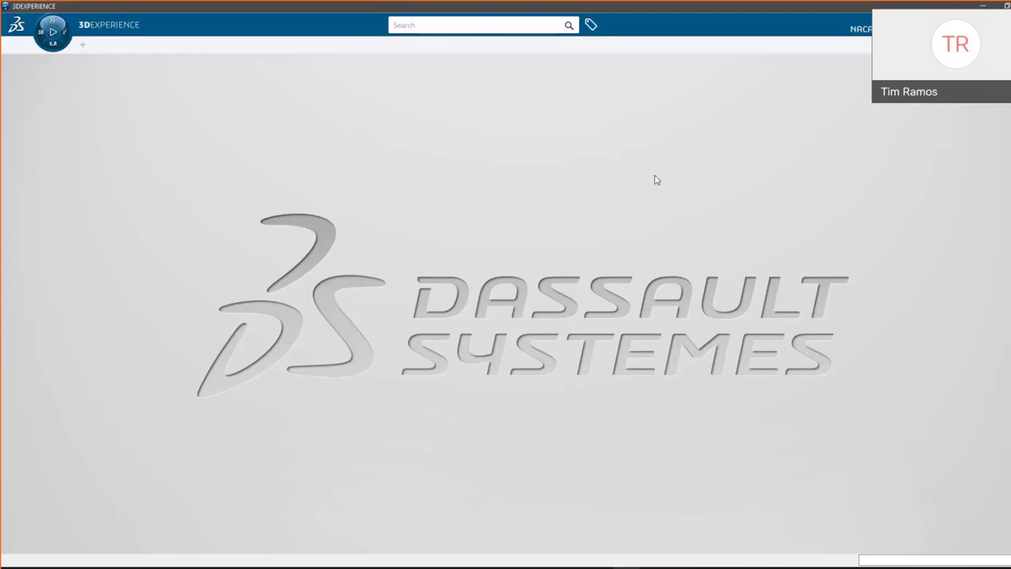
{"action": "left_click", "coordinate": [452, 29]}
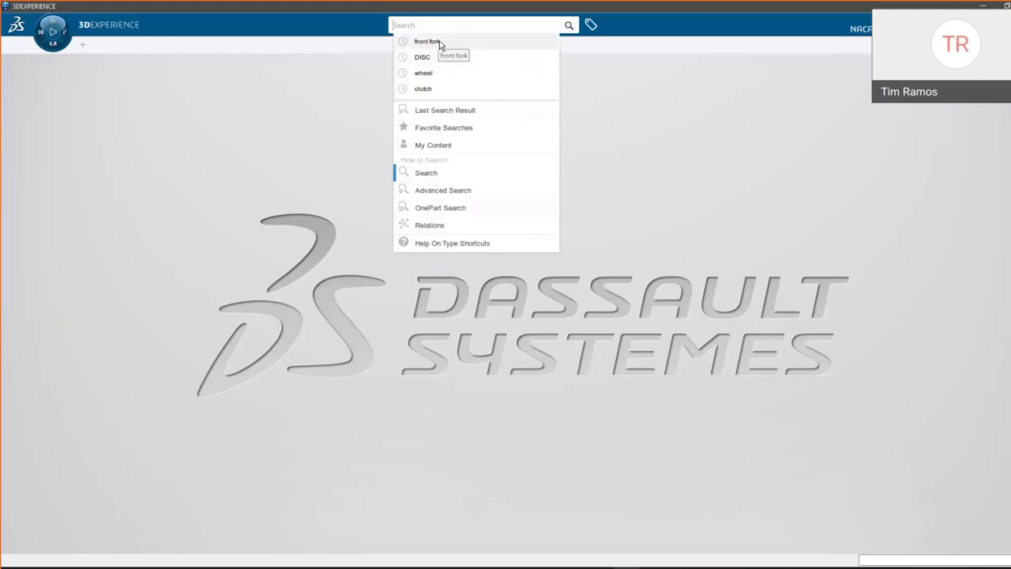
{"action": "left_click", "coordinate": [432, 44]}
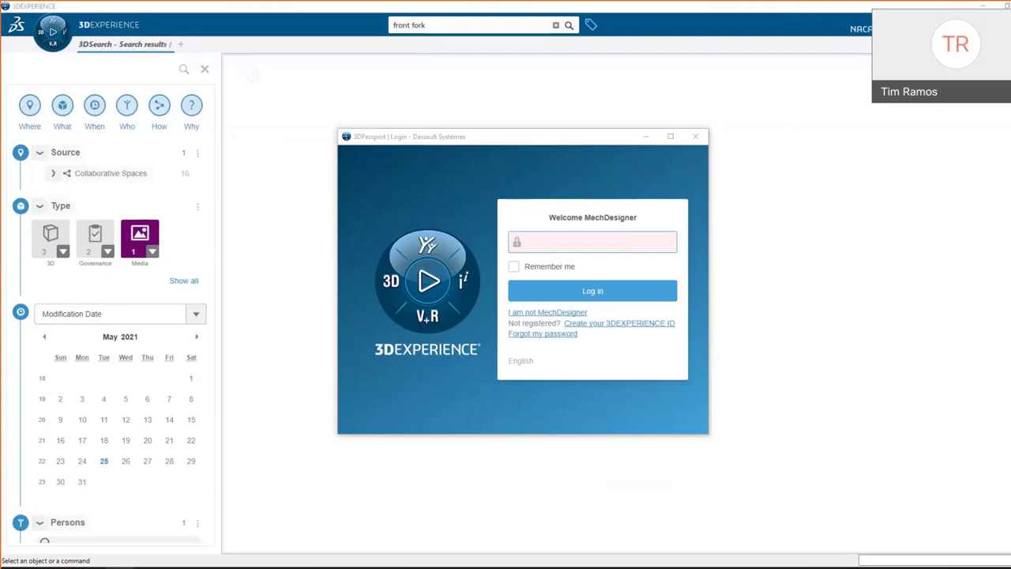
{"action": "key", "text": "alt+Tab"}
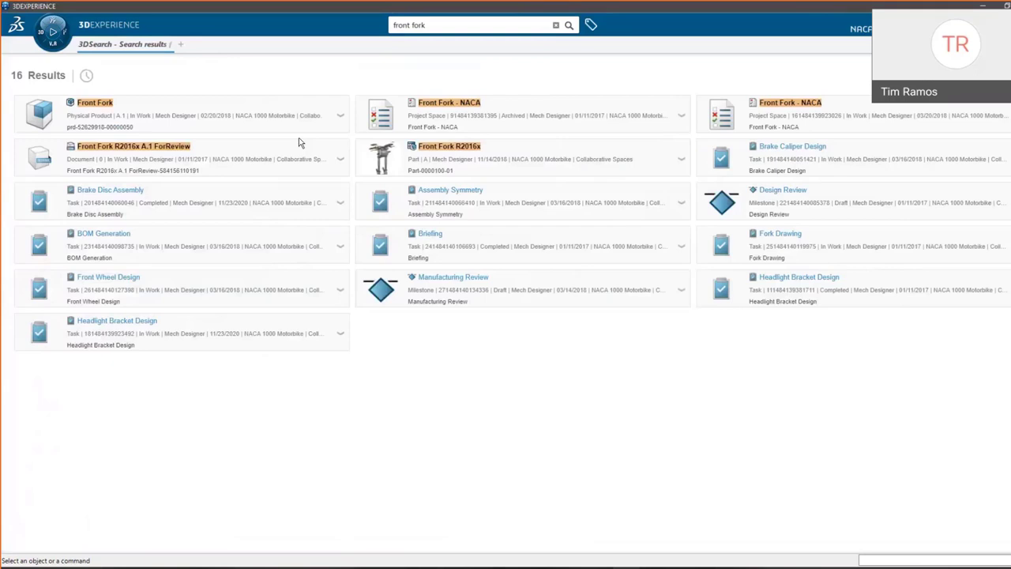
Explore the Front Fork physical product from the search results with Product Finder
{"action": "left_click", "coordinate": [166, 127]}
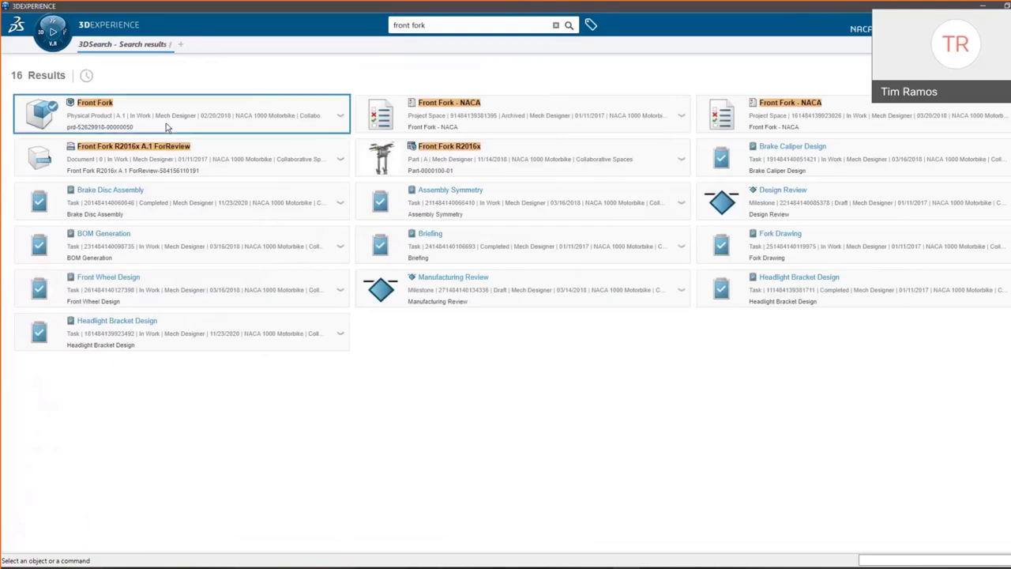
{"action": "right_click", "coordinate": [167, 128]}
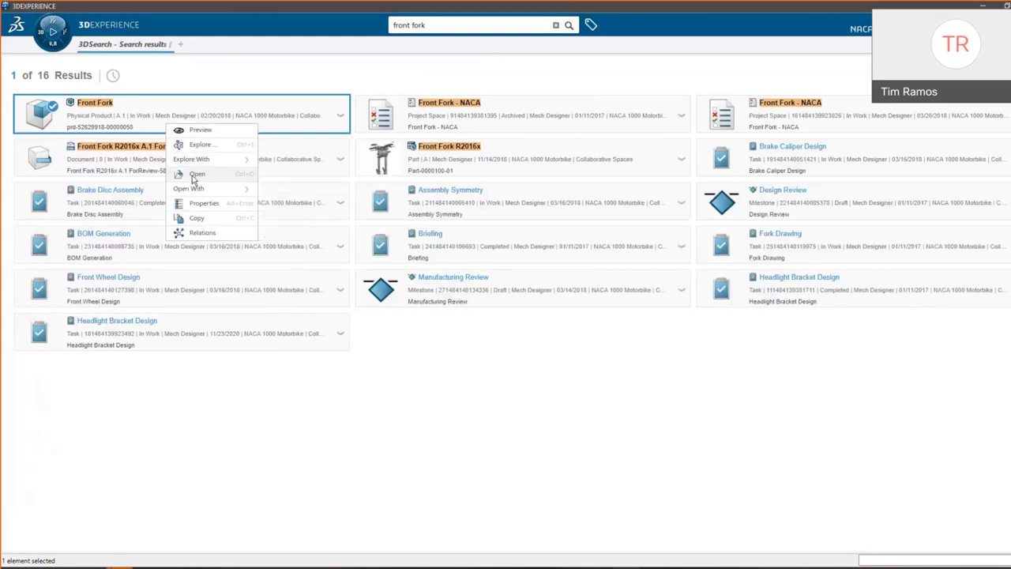
{"action": "mouse_move", "coordinate": [239, 160]}
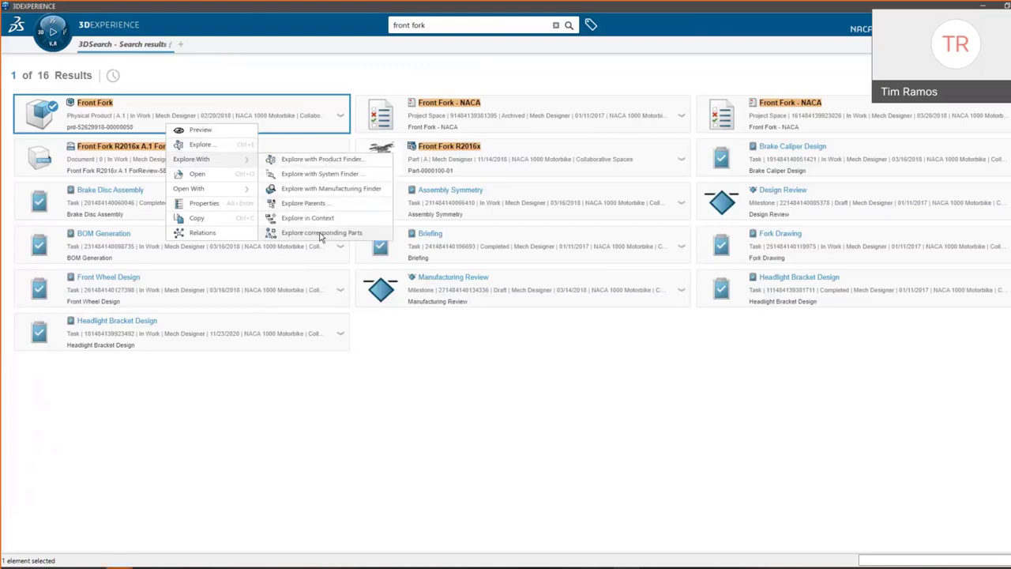
{"action": "left_click", "coordinate": [304, 161]}
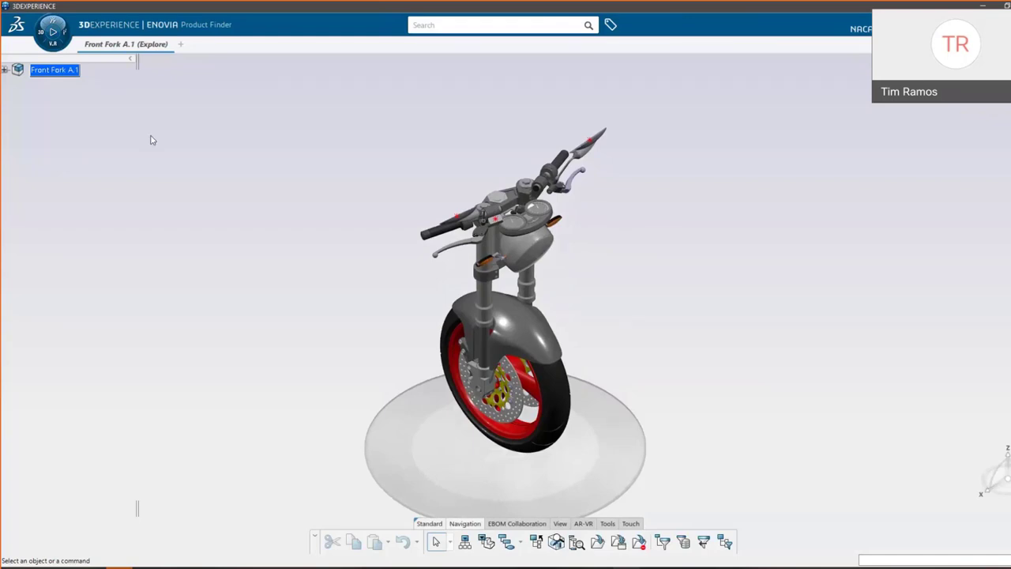
Expand the Front Fork structure and spread its components out around the turntable for viewing
{"action": "left_click", "coordinate": [4, 69]}
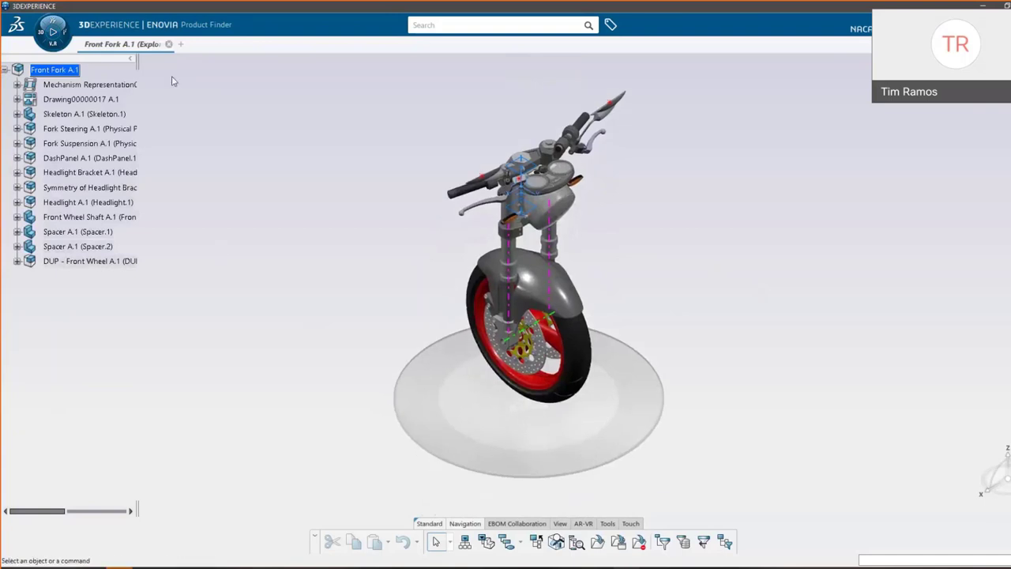
{"action": "left_click", "coordinate": [560, 523]}
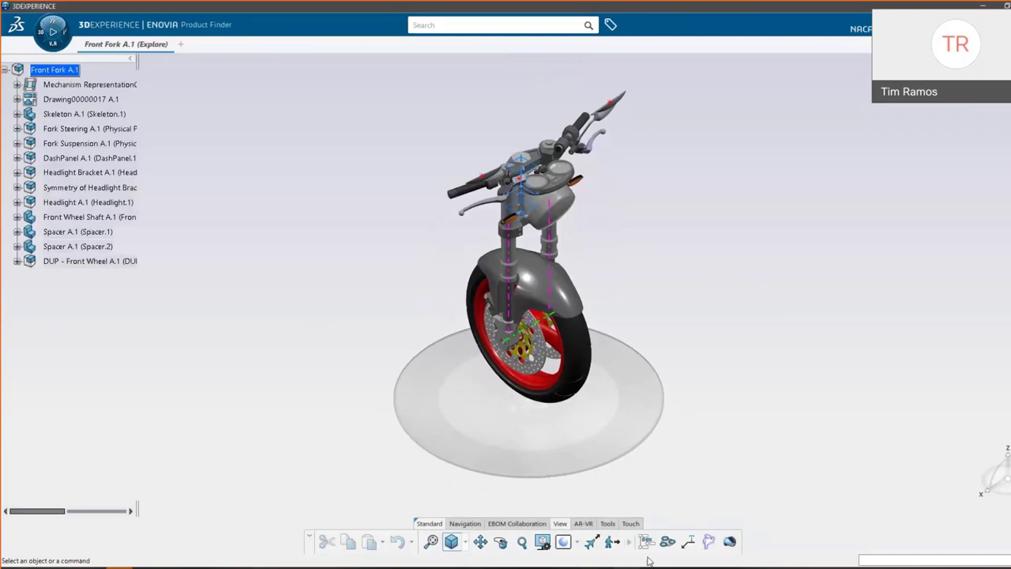
{"action": "left_click", "coordinate": [670, 543]}
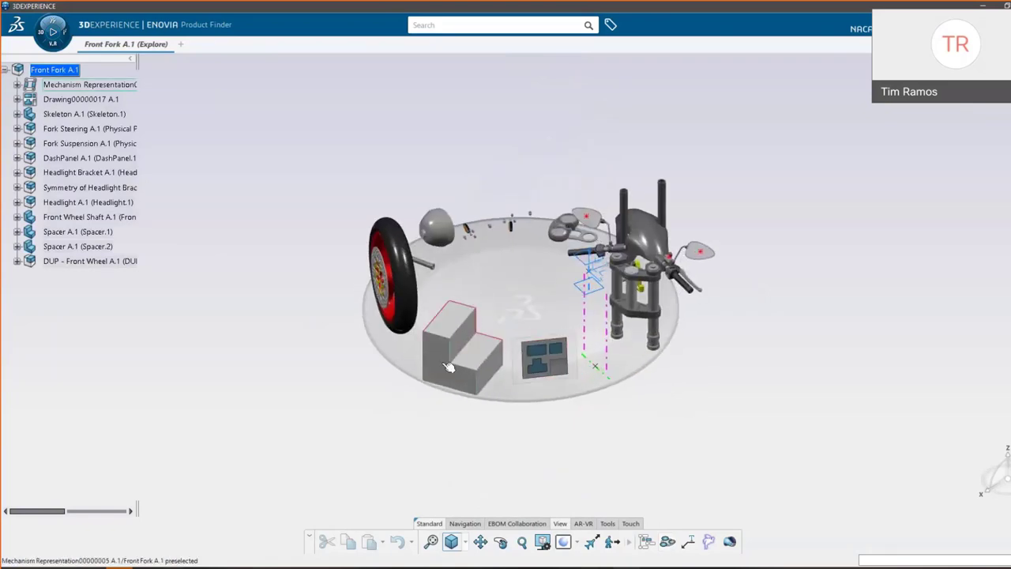
{"action": "middle_click_drag", "start_coordinate": [377, 362], "coordinate": [509, 394]}
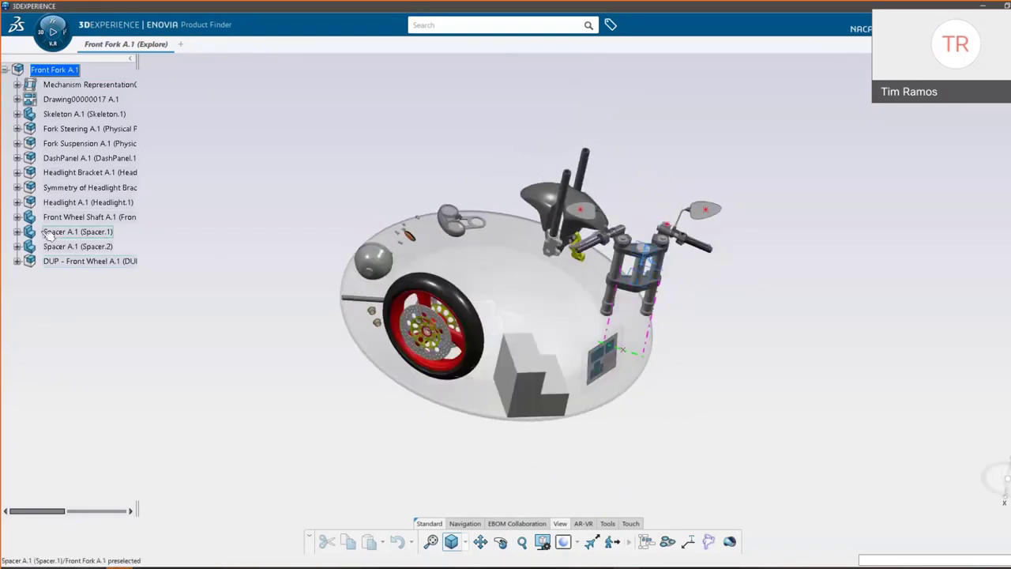
{"action": "middle_click_drag", "start_coordinate": [602, 293], "coordinate": [520, 267]}
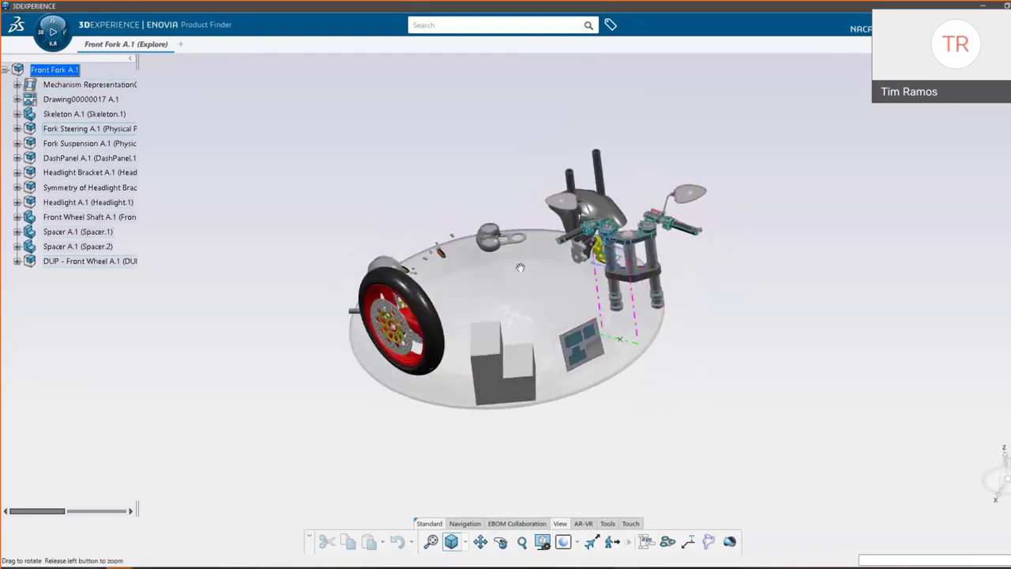
Expand the Headlight Bracket subassembly and inspect its separated components
{"action": "left_click", "coordinate": [17, 172]}
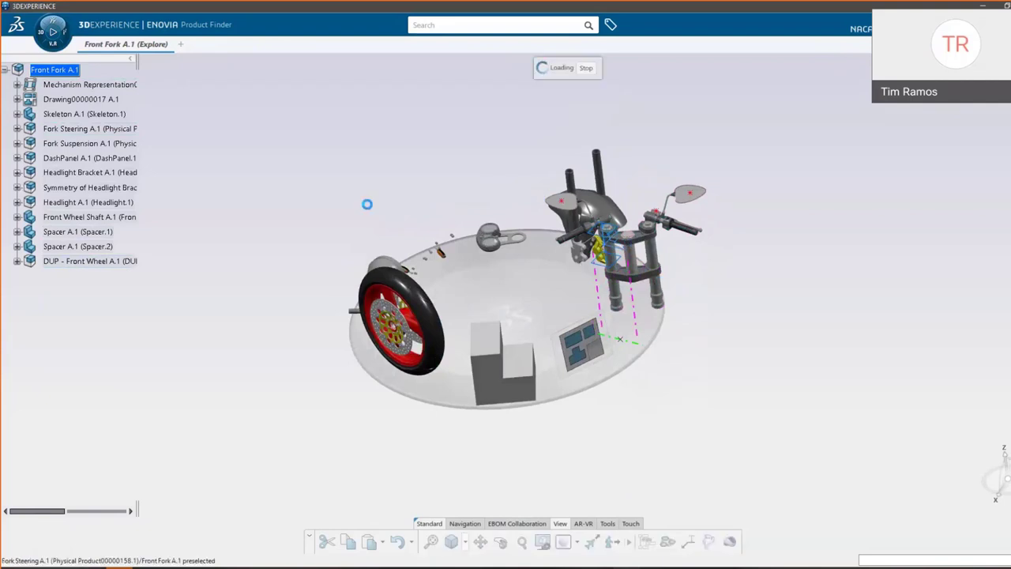
{"action": "scroll", "coordinate": [526, 347], "scroll_direction": "up", "scroll_amount": 5}
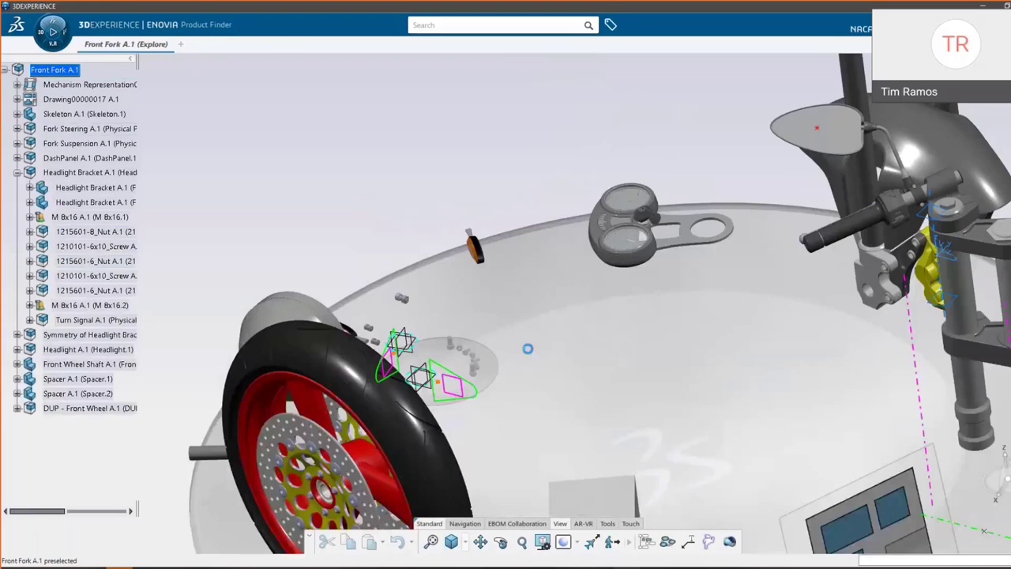
{"action": "scroll", "coordinate": [581, 318], "scroll_direction": "up", "scroll_amount": 2}
{"action": "left_click_drag", "start_coordinate": [628, 369], "coordinate": [663, 325]}
{"action": "middle_click_drag", "start_coordinate": [663, 325], "coordinate": [638, 428], "text": "ctrl"}
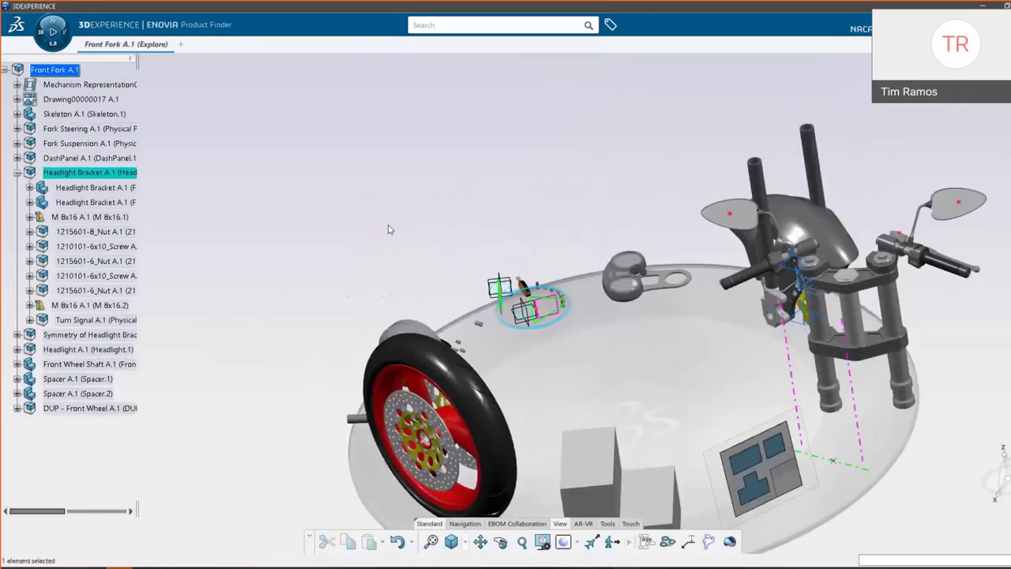
{"action": "middle_click_drag", "start_coordinate": [736, 275], "coordinate": [600, 336]}
Expand the Fork Suspension and its Brake Caliper - LEFT to view the caliper body, pistons and brake pad
{"action": "left_click", "coordinate": [49, 145]}
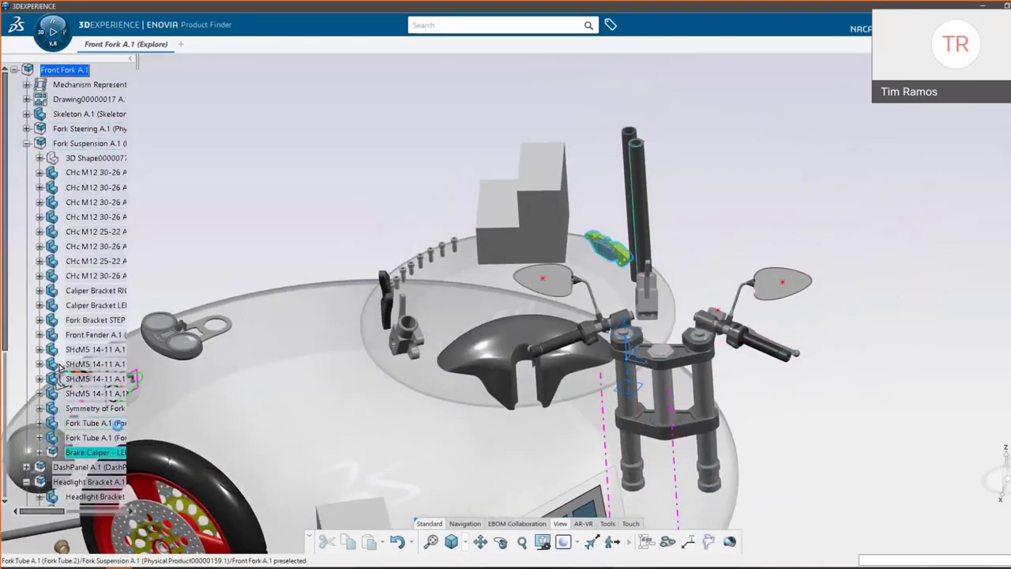
{"action": "left_click", "coordinate": [39, 453]}
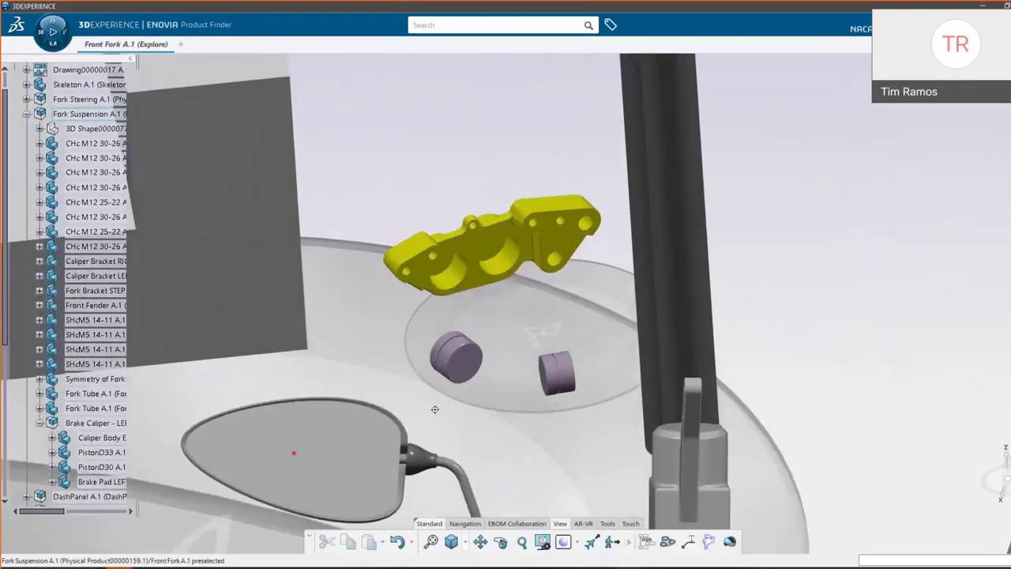
{"action": "middle_click_drag", "start_coordinate": [435, 409], "coordinate": [621, 352]}
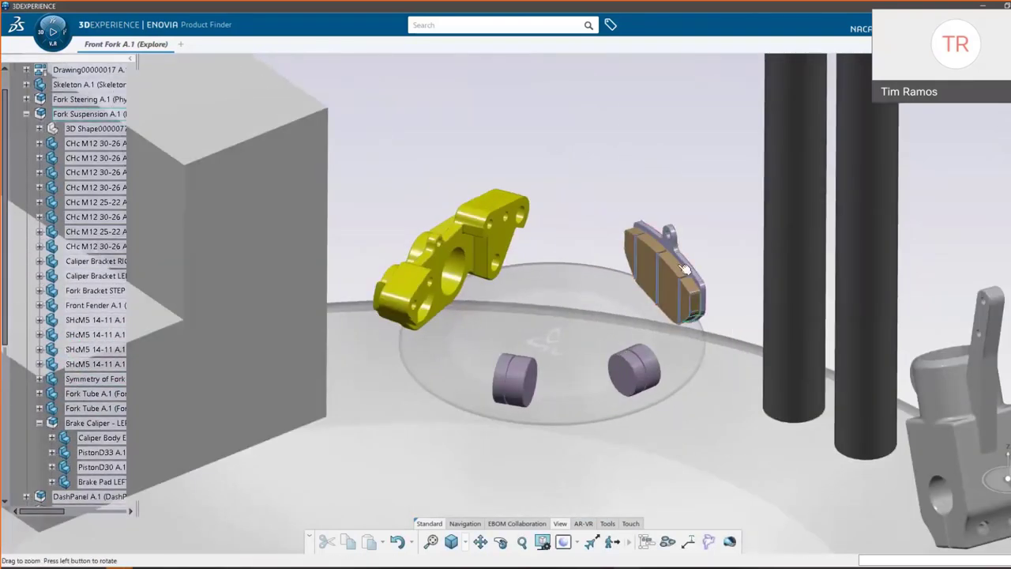
Open only the Brake Pad LEFT part for authoring and expand Fork Suspension in the opened Front Fork structure
{"action": "left_click", "coordinate": [676, 263]}
{"action": "right_click", "coordinate": [676, 265]}
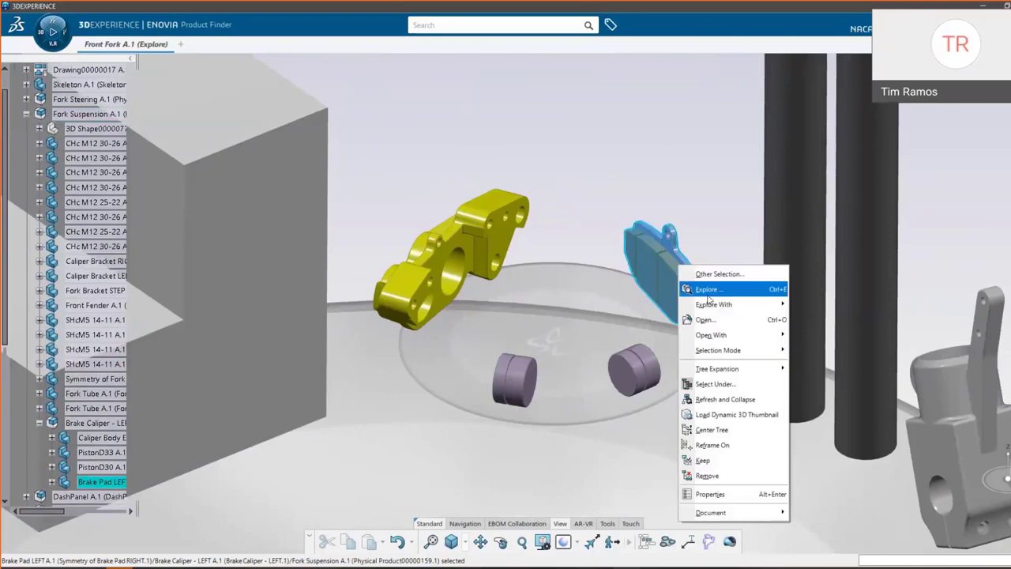
{"action": "left_click", "coordinate": [705, 319]}
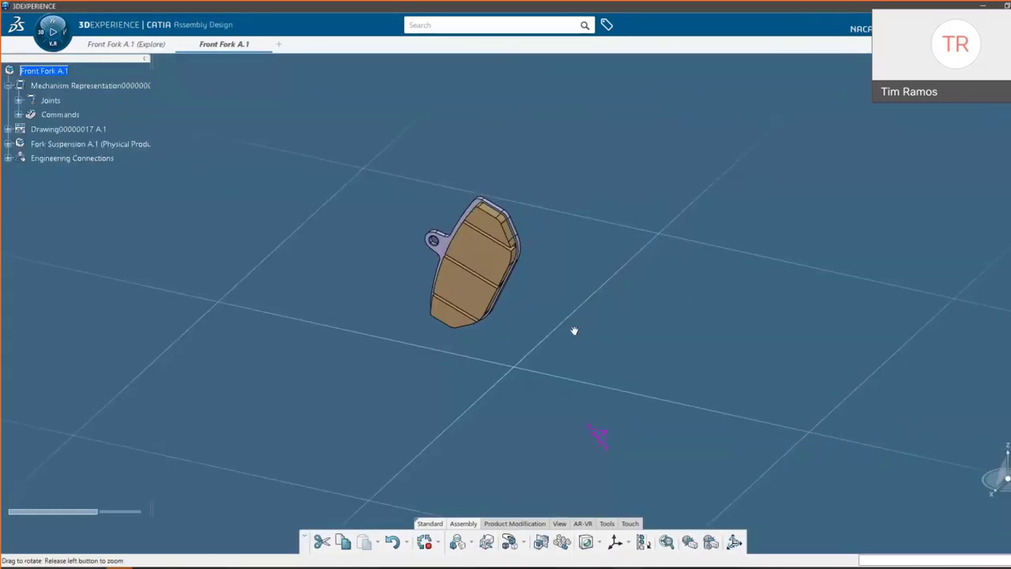
{"action": "middle_click_drag", "start_coordinate": [574, 330], "coordinate": [433, 219]}
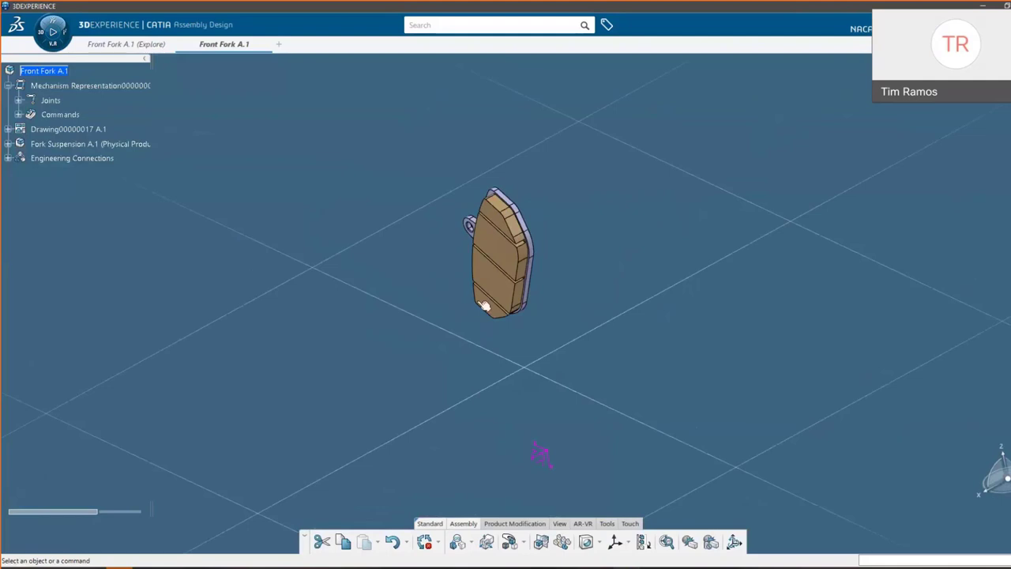
{"action": "left_click", "coordinate": [8, 143]}
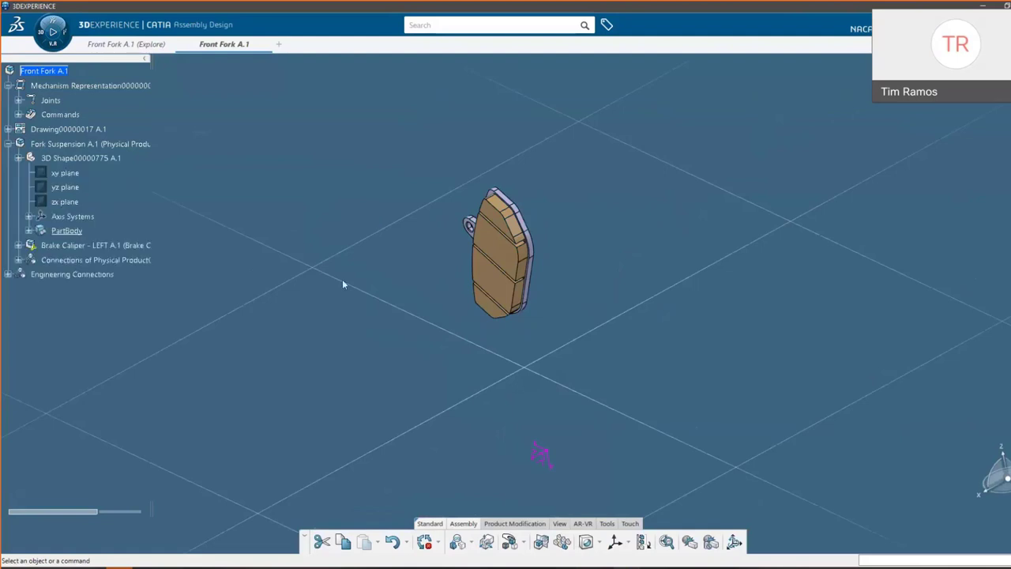
From the Front Fork exploration, open the whole Brake Caliper - LEFT into the Assembly Design session
{"action": "left_click", "coordinate": [111, 43]}
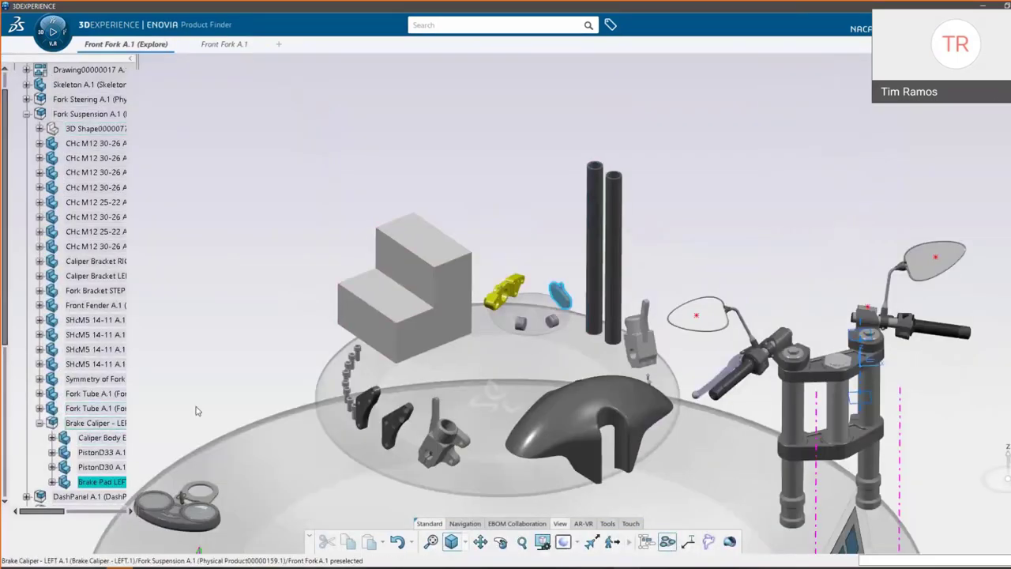
{"action": "right_click", "coordinate": [101, 425]}
{"action": "left_click", "coordinate": [160, 229]}
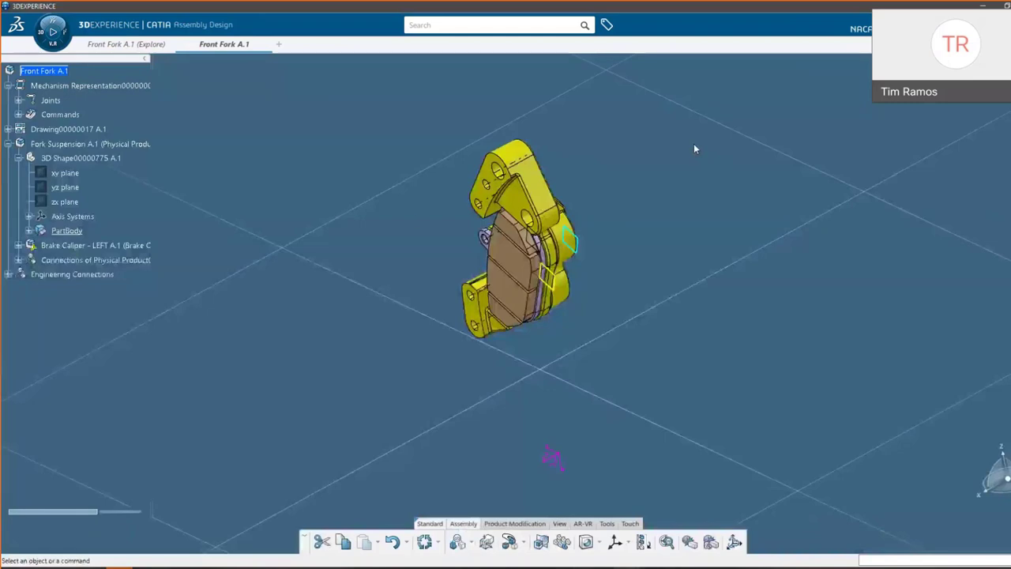
{"action": "middle_click_drag", "start_coordinate": [414, 220], "coordinate": [404, 86]}
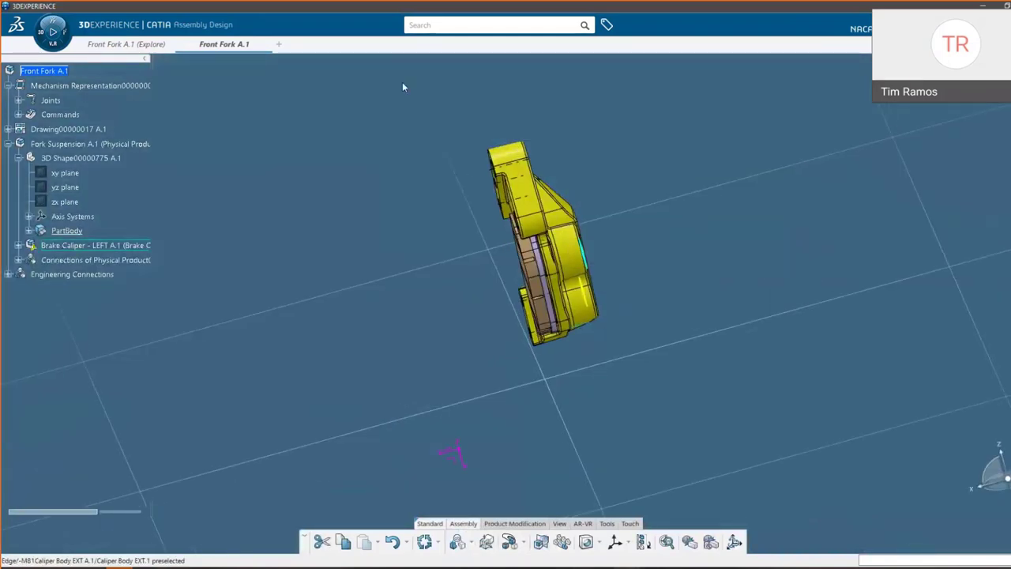
Return to the Front Fork exploration and collapse the Fork Suspension branch
{"action": "left_click", "coordinate": [114, 46]}
{"action": "middle_click_drag", "start_coordinate": [532, 285], "coordinate": [537, 337]}
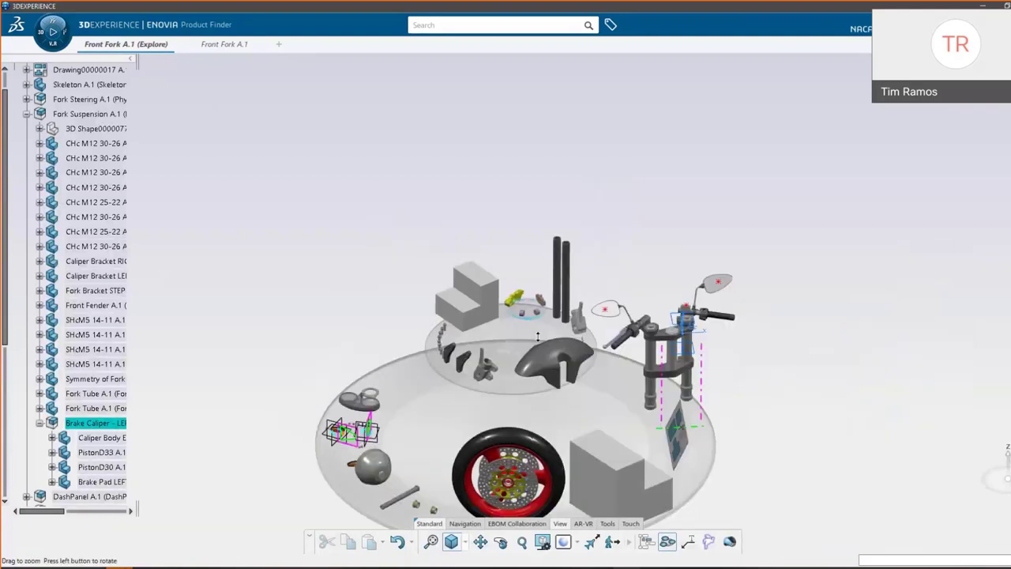
{"action": "left_click", "coordinate": [131, 424]}
{"action": "scroll", "coordinate": [131, 214], "scroll_direction": "up", "scroll_amount": 1}
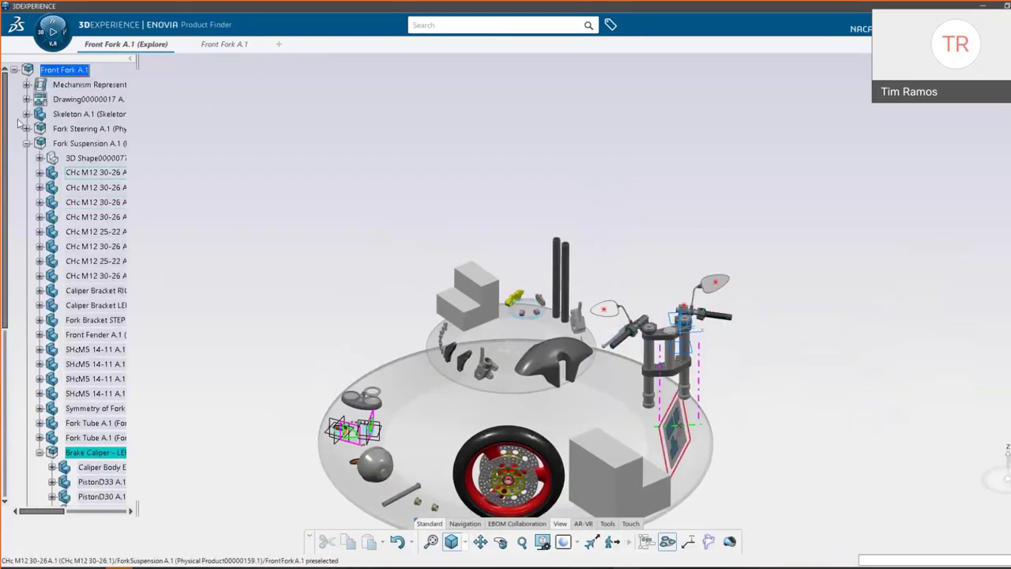
{"action": "left_click", "coordinate": [26, 143]}
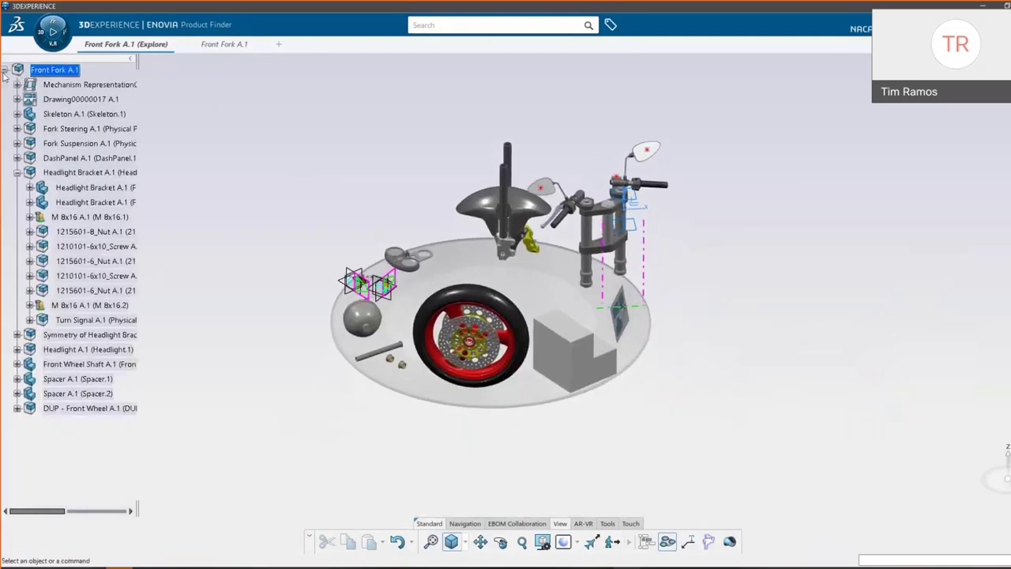
Open the complete Front Fork assembly from its root in the exploration session
{"action": "right_click", "coordinate": [56, 71]}
{"action": "left_click", "coordinate": [82, 110]}
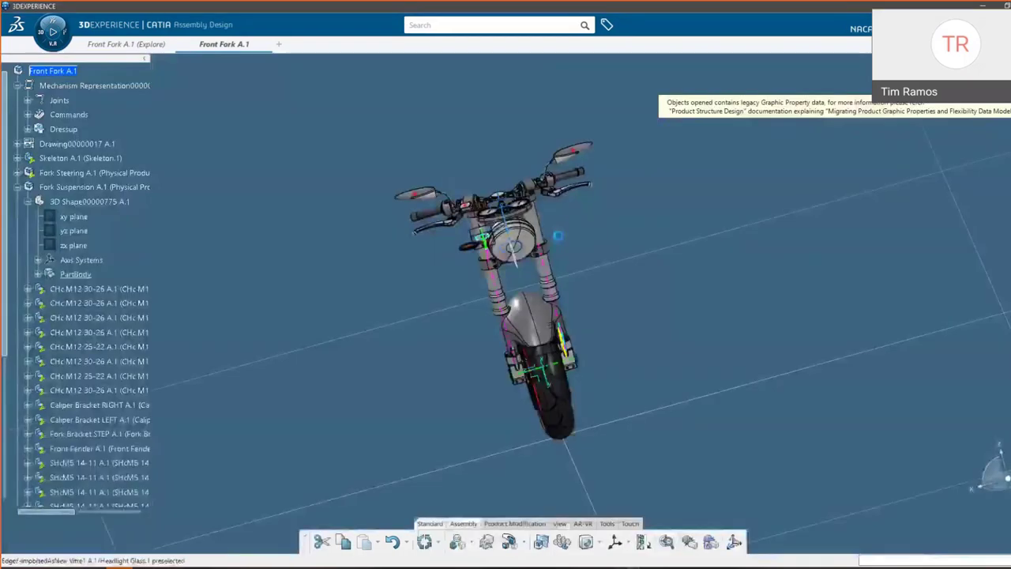
{"action": "middle_click_drag", "start_coordinate": [557, 235], "coordinate": [577, 367]}
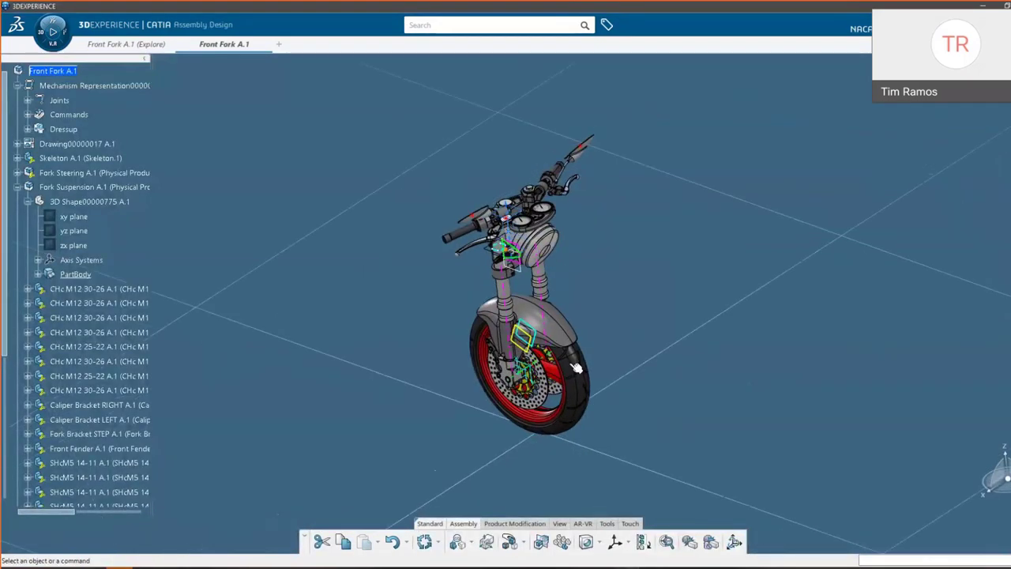
Center the tree on the Front Fender and expand its 3D shape to show the planes and bodies
{"action": "scroll", "coordinate": [577, 367], "scroll_direction": "up", "scroll_amount": 5}
{"action": "right_click", "coordinate": [601, 357]}
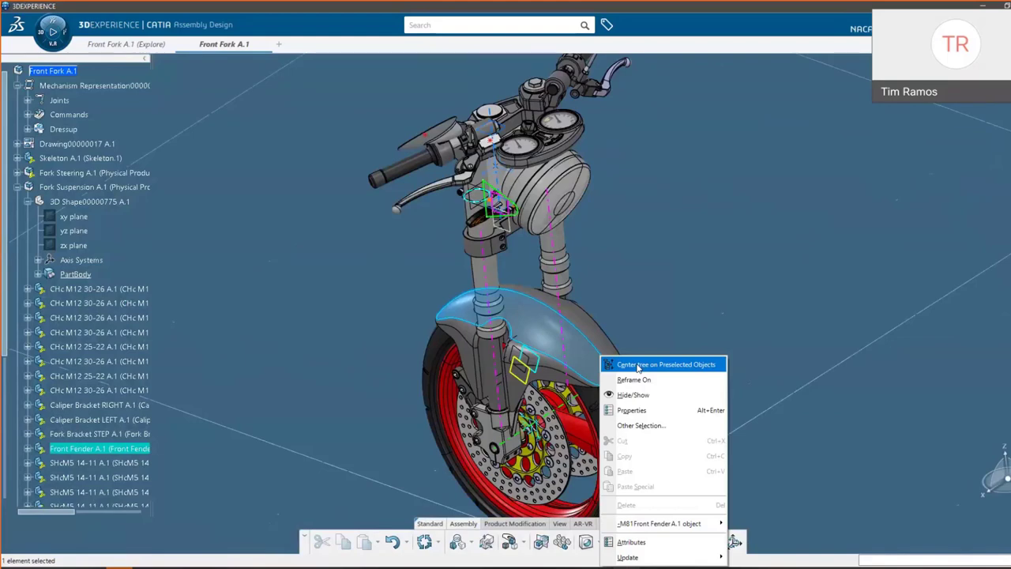
{"action": "left_click", "coordinate": [638, 364]}
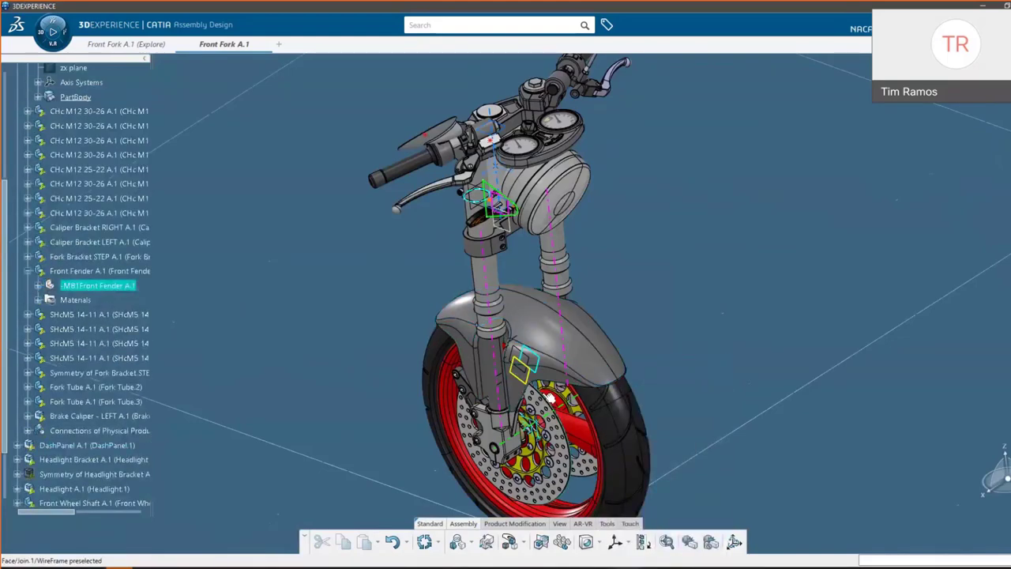
{"action": "middle_click_drag", "start_coordinate": [550, 398], "coordinate": [540, 336]}
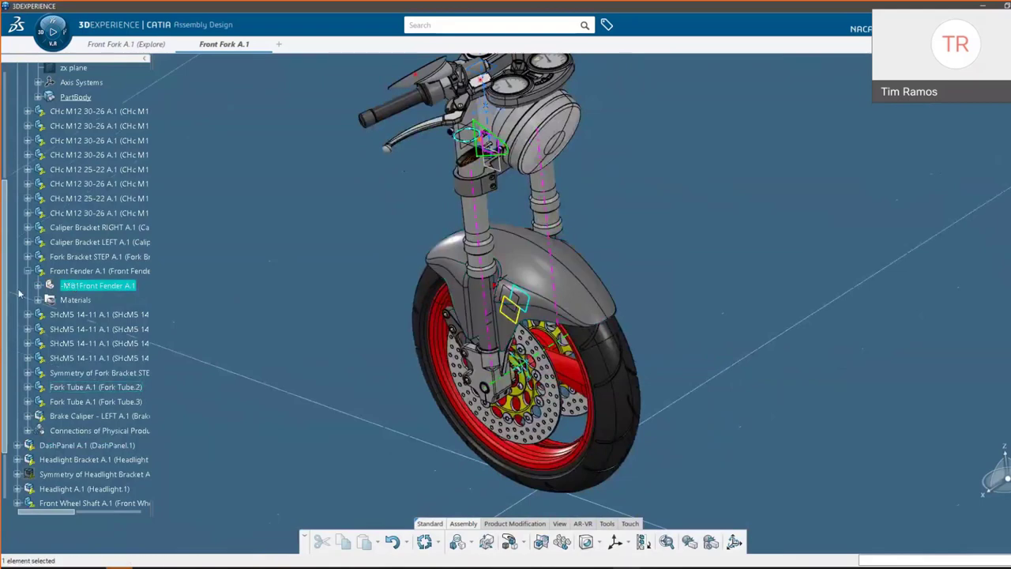
{"action": "left_click", "coordinate": [37, 285]}
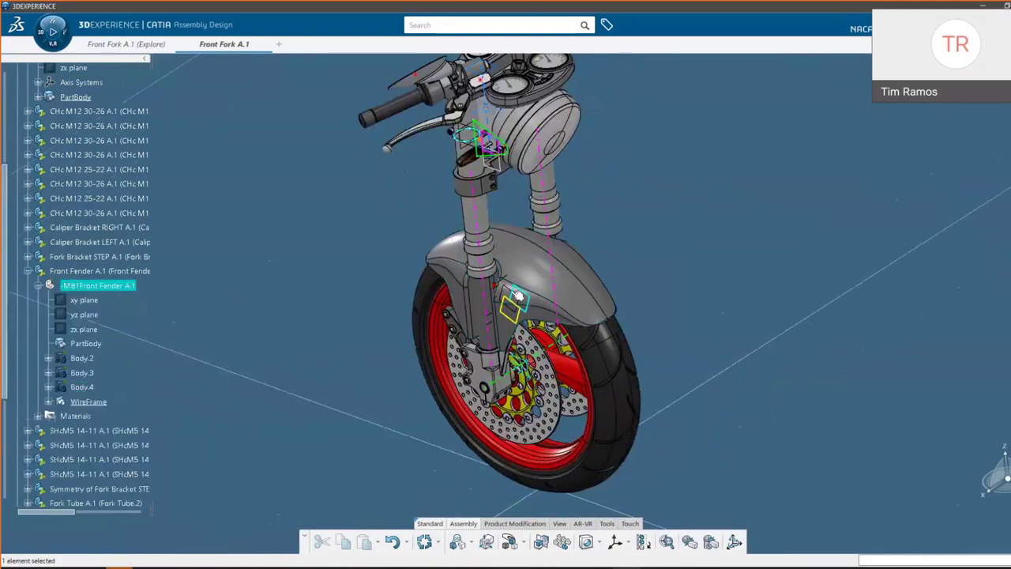
Center the tree on the Clutch Master Cylinder, then hide the existing Symmetry of Handle and Wing Mirror Set and collapse its branch
{"action": "middle_click_drag", "start_coordinate": [473, 359], "coordinate": [569, 261]}
{"action": "right_click", "coordinate": [599, 168]}
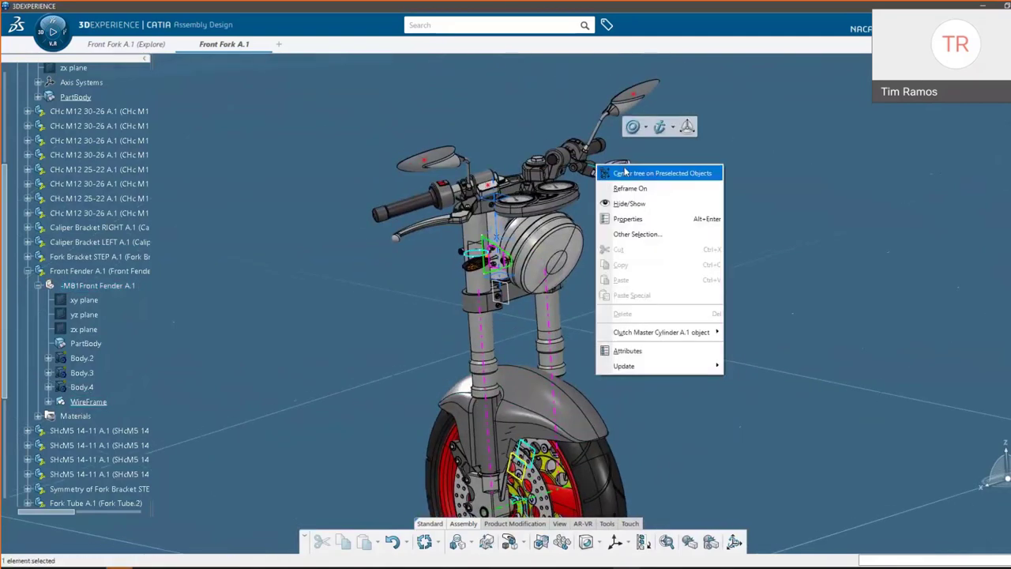
{"action": "left_click", "coordinate": [624, 171]}
{"action": "left_click", "coordinate": [71, 228]}
{"action": "right_click", "coordinate": [71, 228]}
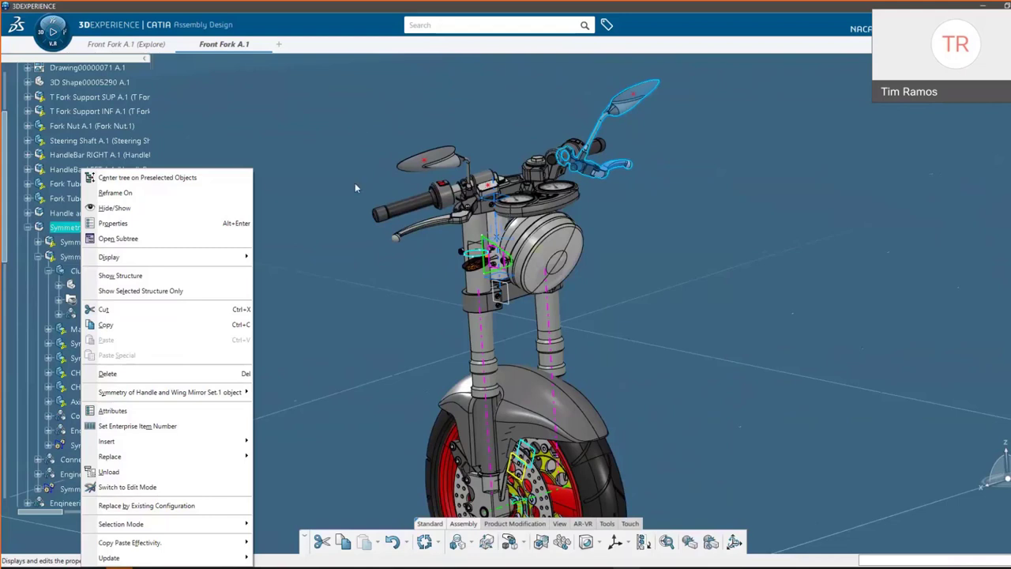
{"action": "left_click", "coordinate": [152, 209]}
{"action": "left_click", "coordinate": [29, 226]}
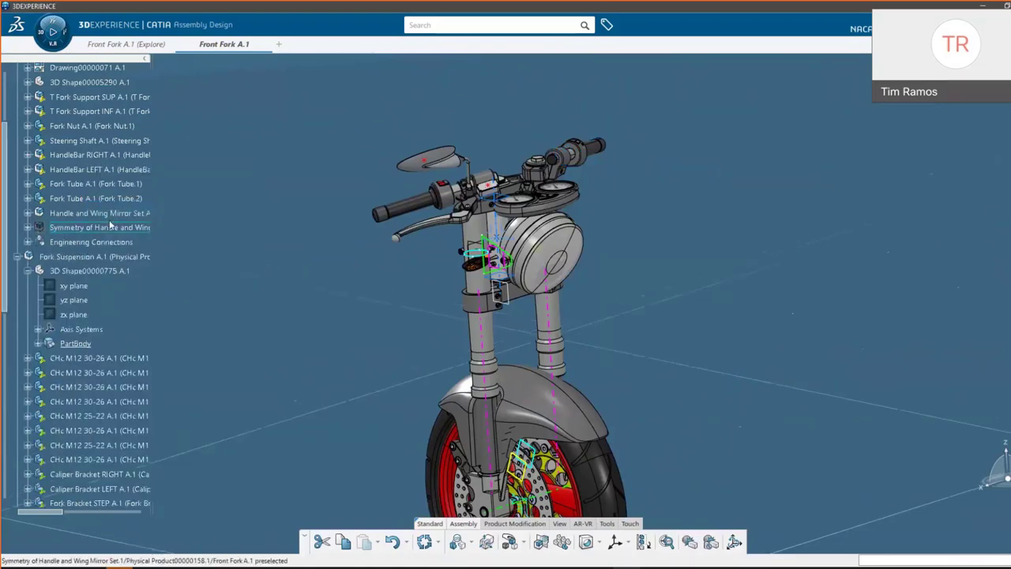
Start an assembly symmetry from the Front Fork root and choose the whole Handle and Wing Mirror Set as the product to mirror
{"action": "scroll", "coordinate": [109, 227], "scroll_direction": "up", "scroll_amount": 4}
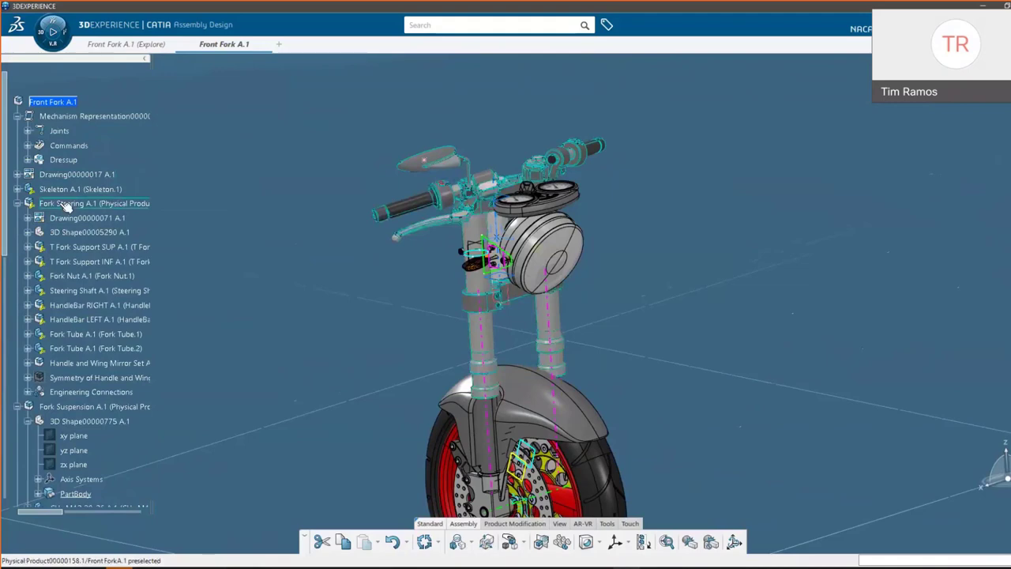
{"action": "left_click", "coordinate": [66, 204]}
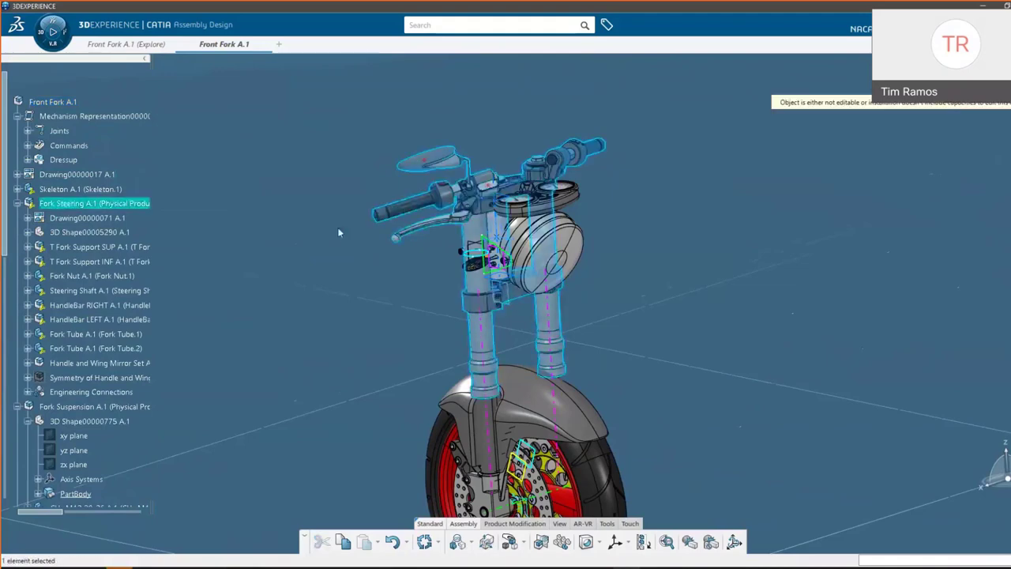
{"action": "left_click", "coordinate": [52, 102]}
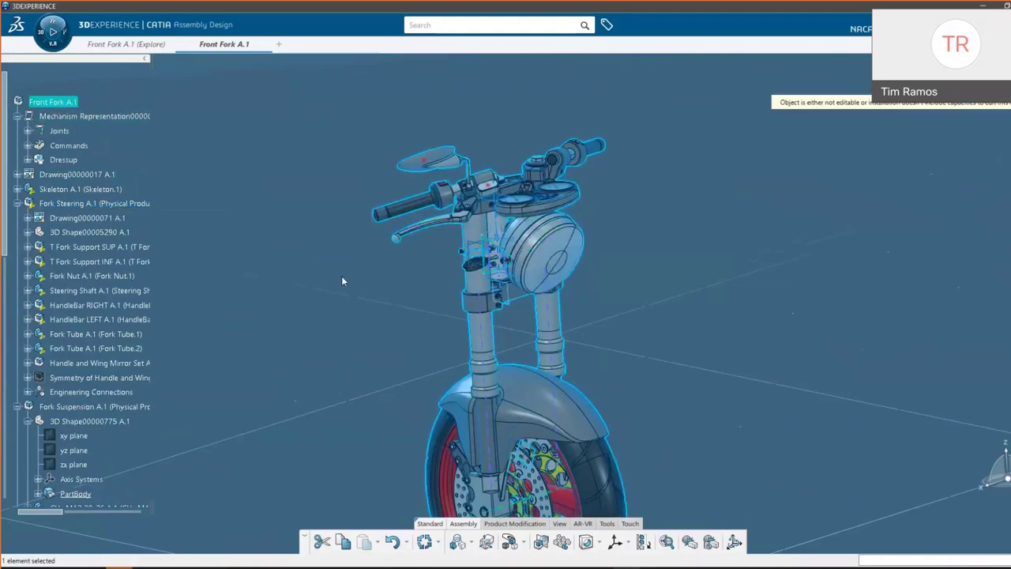
{"action": "left_click", "coordinate": [540, 543]}
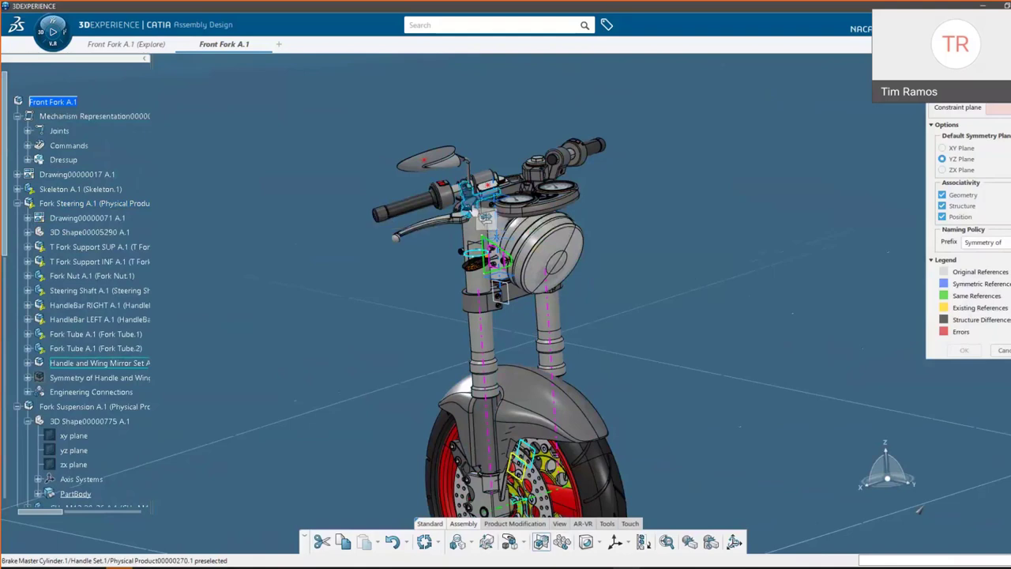
{"action": "left_click", "coordinate": [472, 210]}
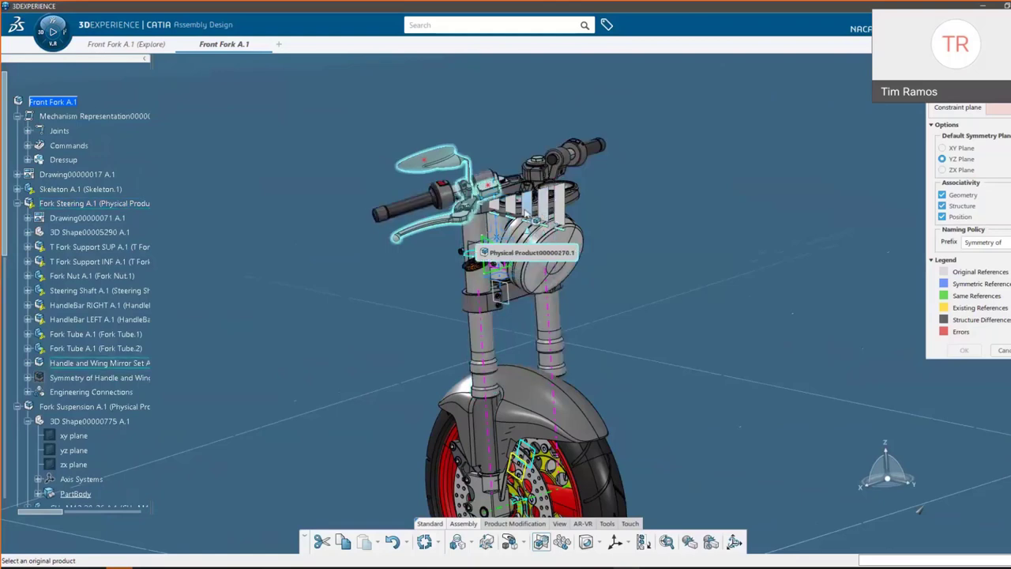
{"action": "left_click", "coordinate": [525, 212]}
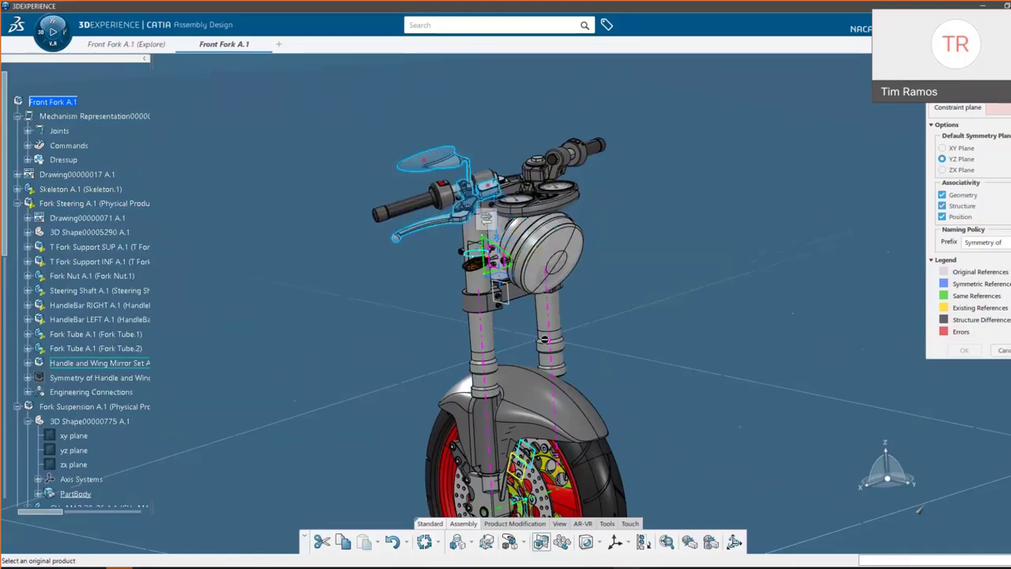
Use the yz plane at the center of the fork steering as the symmetry's constraint plane
{"action": "middle_click_drag", "start_coordinate": [545, 340], "coordinate": [537, 208], "text": "ctrl"}
{"action": "scroll", "coordinate": [536, 207], "scroll_direction": "down", "scroll_amount": 3}
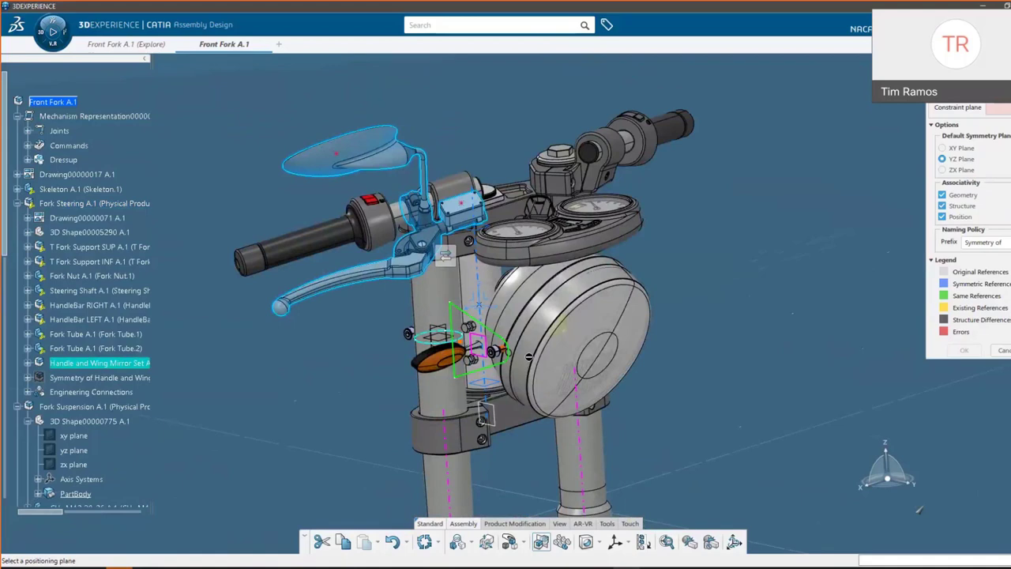
{"action": "middle_click_drag", "start_coordinate": [490, 433], "coordinate": [487, 417]}
{"action": "left_click", "coordinate": [487, 414]}
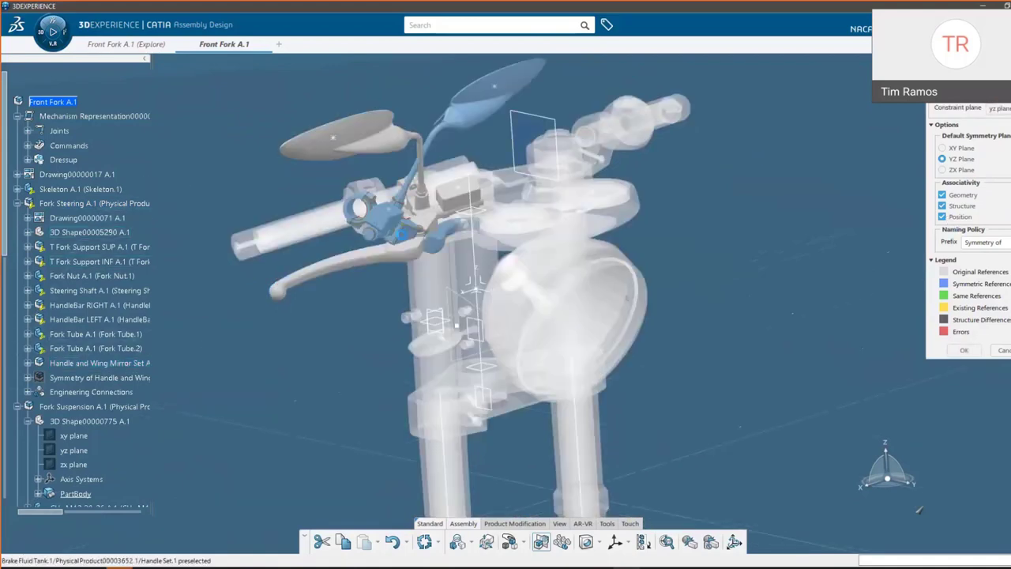
Exclude the brake fluid tank and its cover from the mirrored handle set with the No symmetry option
{"action": "middle_click_drag", "start_coordinate": [624, 124], "coordinate": [559, 299]}
{"action": "middle_click_drag", "start_coordinate": [607, 390], "coordinate": [643, 246]}
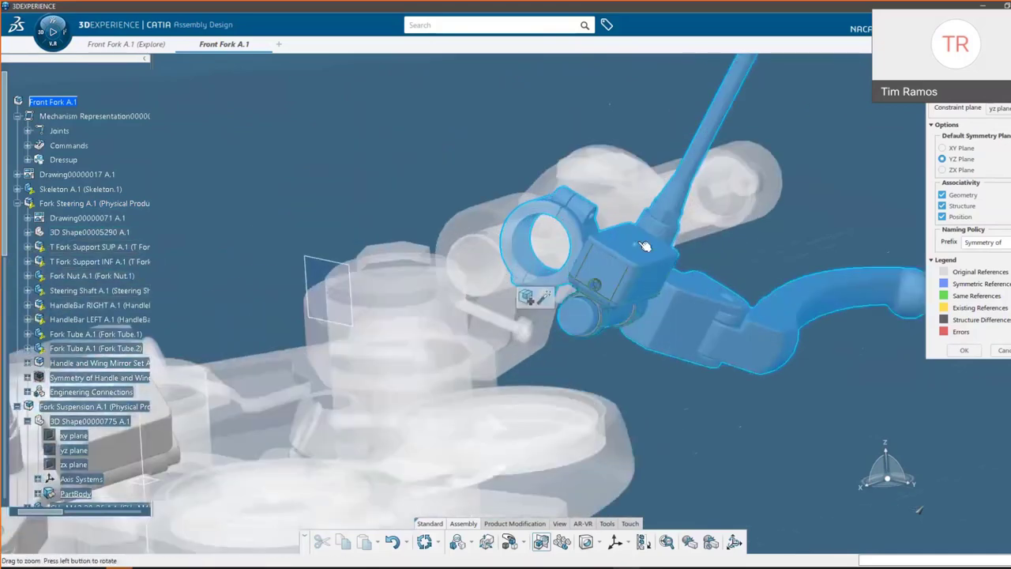
{"action": "scroll", "coordinate": [558, 325], "scroll_direction": "down", "scroll_amount": 5}
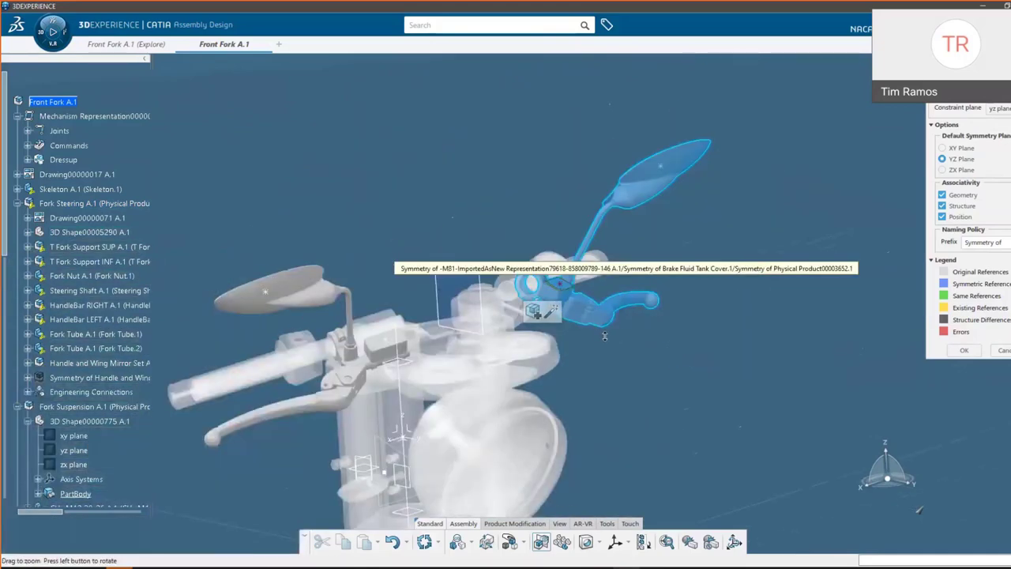
{"action": "middle_click_drag", "start_coordinate": [574, 390], "coordinate": [613, 288]}
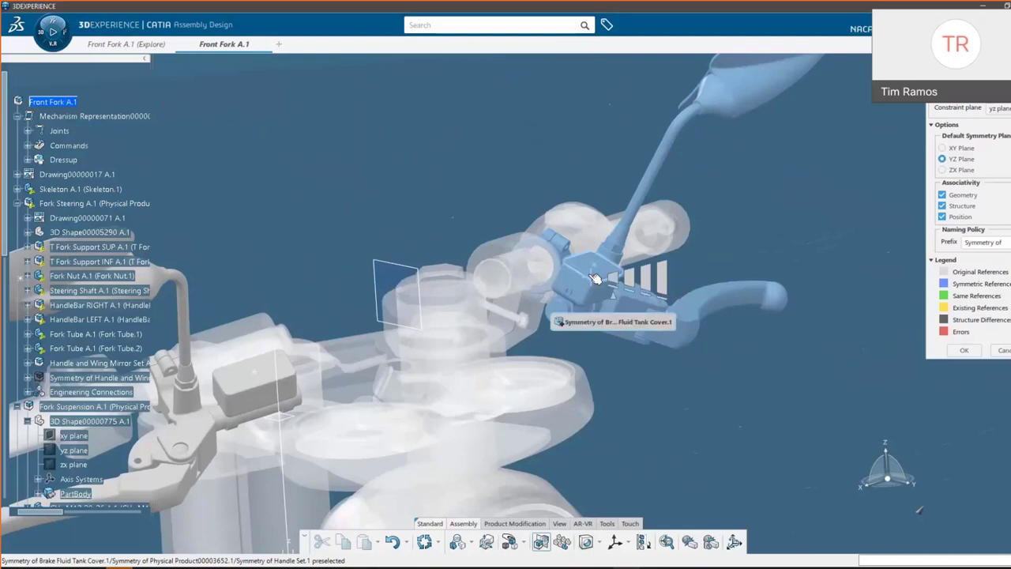
{"action": "left_click", "coordinate": [630, 279]}
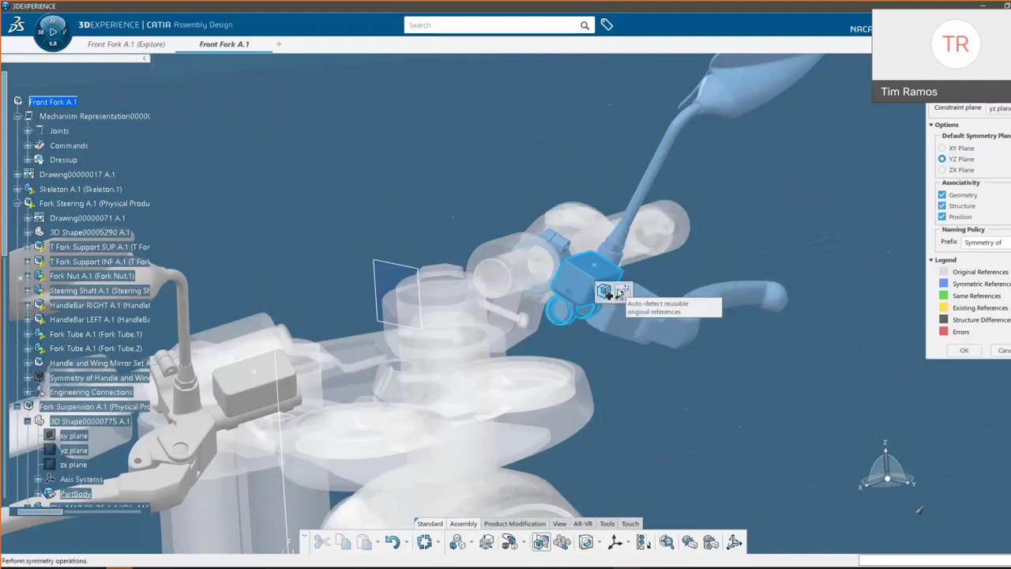
{"action": "mouse_move", "coordinate": [606, 292]}
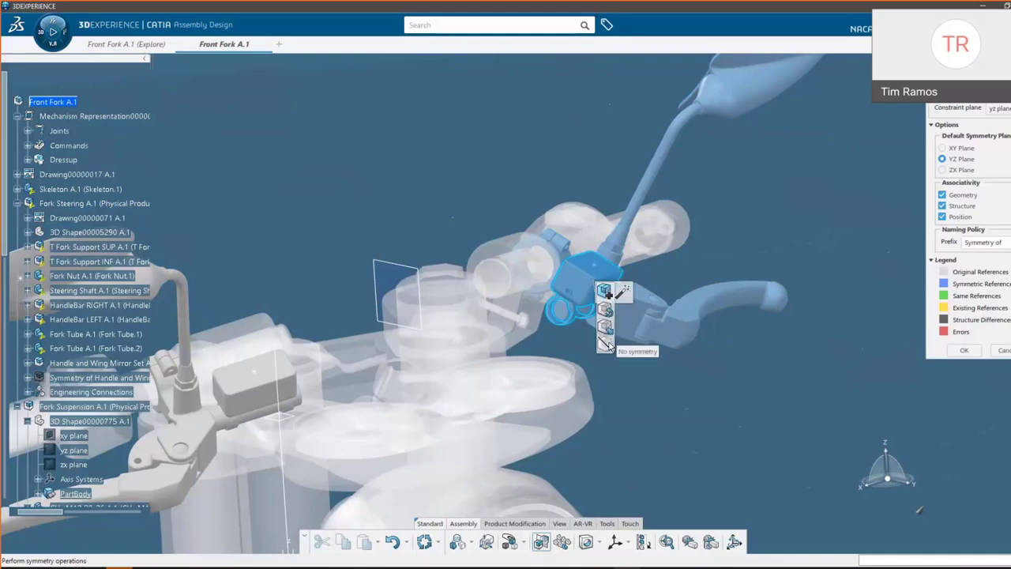
{"action": "left_click", "coordinate": [605, 344]}
Set the mirrored lever's pivot pin to Same reference
{"action": "middle_click_drag", "start_coordinate": [672, 315], "coordinate": [566, 311]}
{"action": "middle_click_drag", "start_coordinate": [662, 359], "coordinate": [479, 302], "text": "ctrl"}
{"action": "mouse_move", "coordinate": [724, 342]}
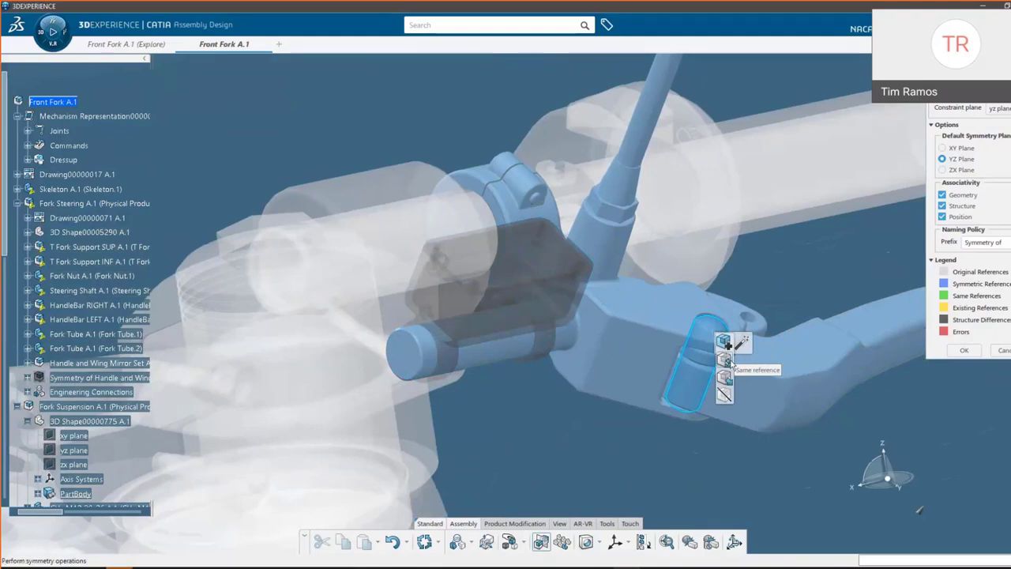
{"action": "left_click", "coordinate": [724, 359]}
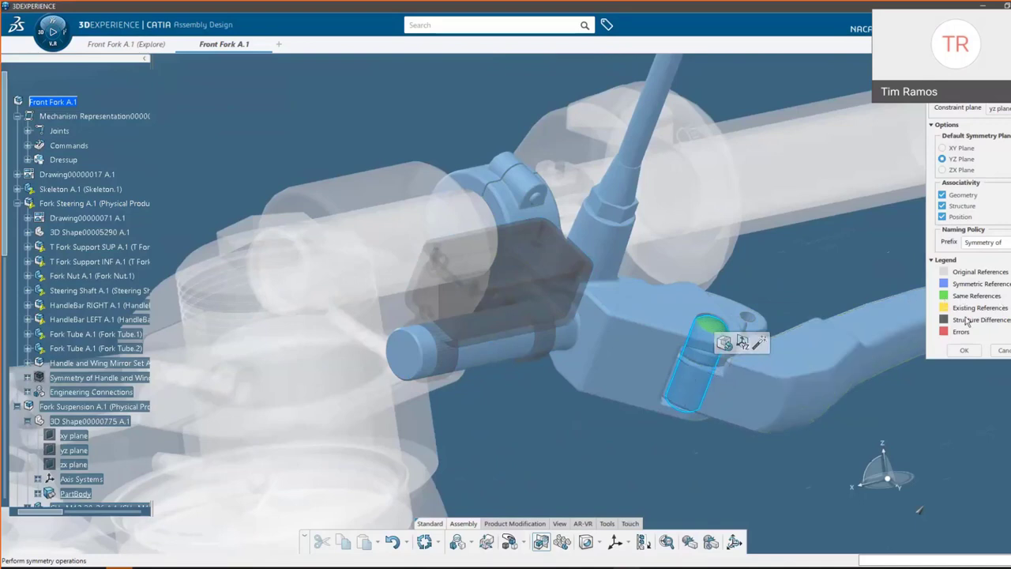
Set both screws of the mirrored master cylinder clamp to Same reference
{"action": "middle_click_drag", "start_coordinate": [413, 251], "coordinate": [553, 269]}
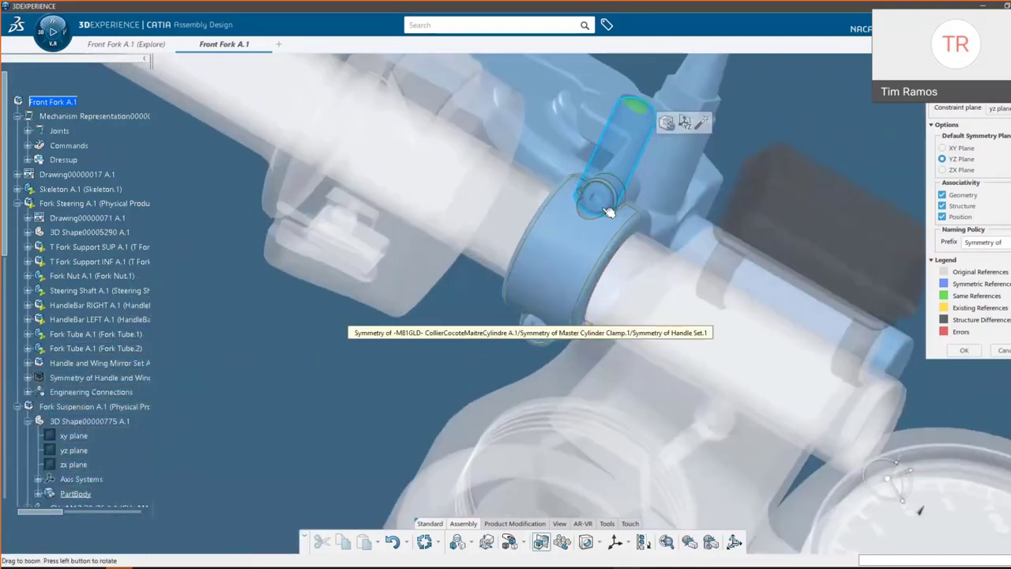
{"action": "left_click", "coordinate": [609, 197]}
{"action": "left_click", "coordinate": [620, 207]}
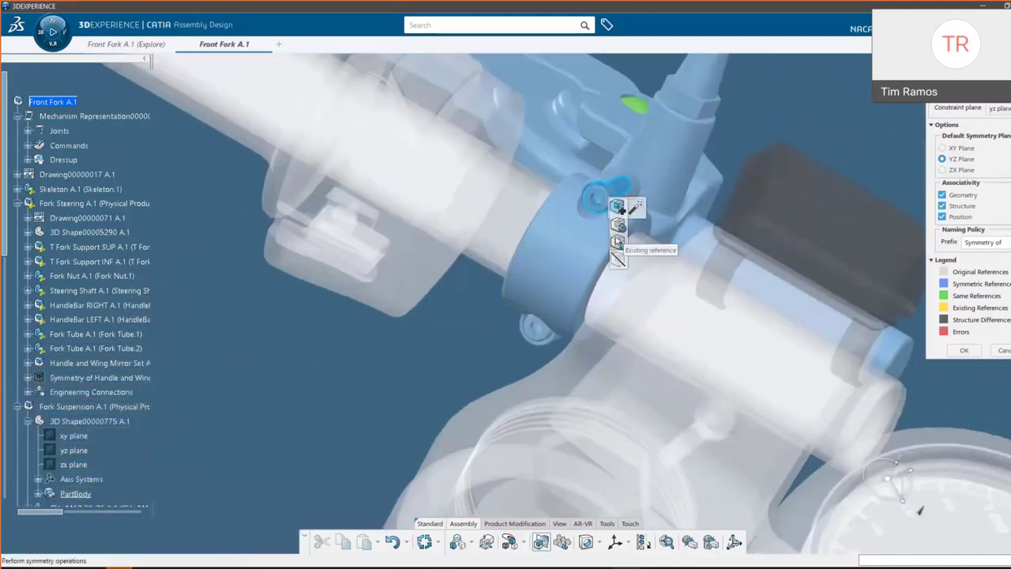
{"action": "left_click", "coordinate": [618, 224]}
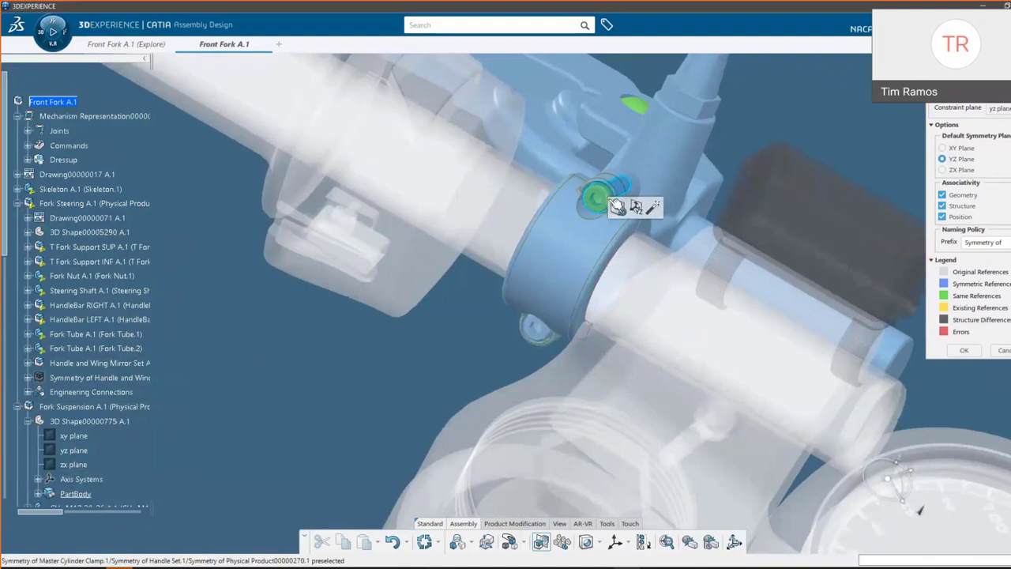
{"action": "left_click", "coordinate": [533, 326]}
{"action": "mouse_move", "coordinate": [542, 340]}
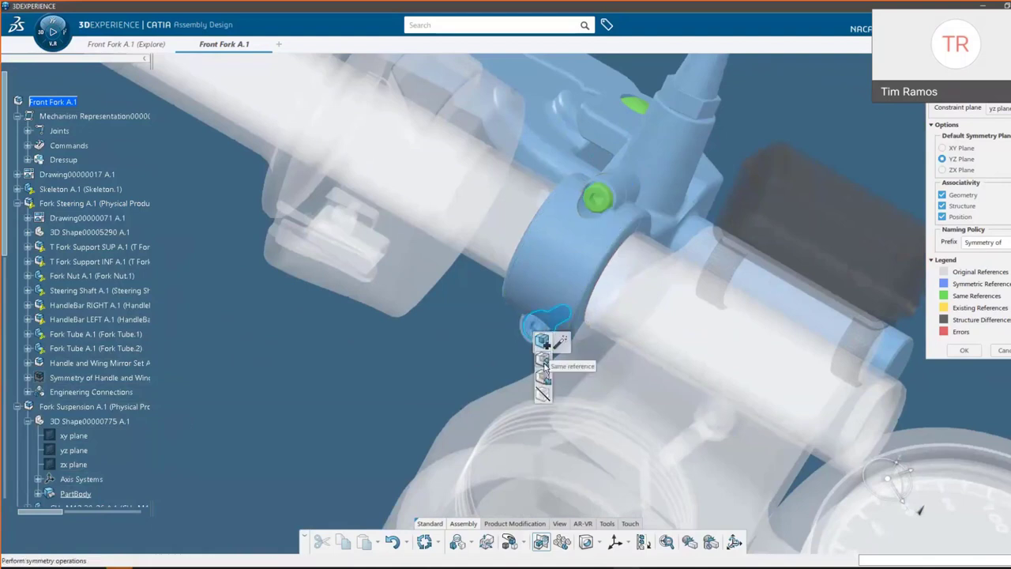
{"action": "left_click", "coordinate": [543, 359]}
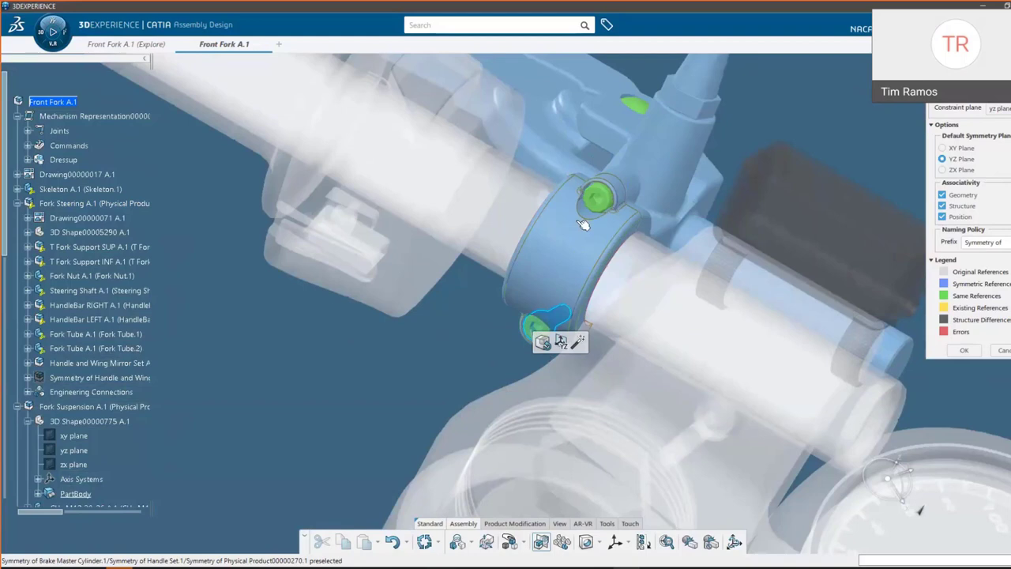
Set the mirrored Master Cylinder Clamp to Same reference and adjust its symmetry orientation
{"action": "left_click", "coordinate": [582, 224]}
{"action": "mouse_move", "coordinate": [588, 237]}
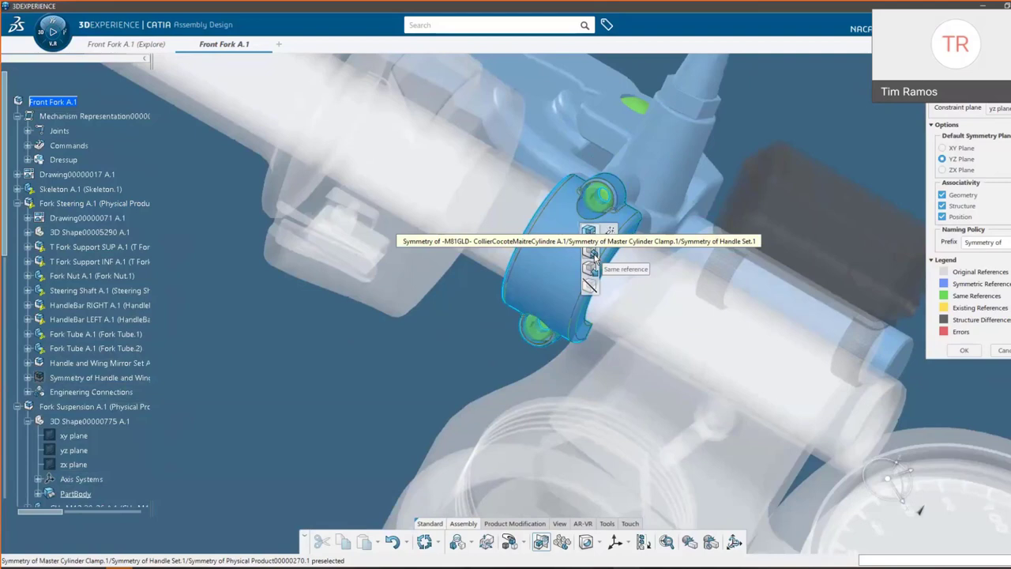
{"action": "left_click", "coordinate": [593, 254]}
{"action": "left_click", "coordinate": [607, 233]}
{"action": "left_click", "coordinate": [607, 216]}
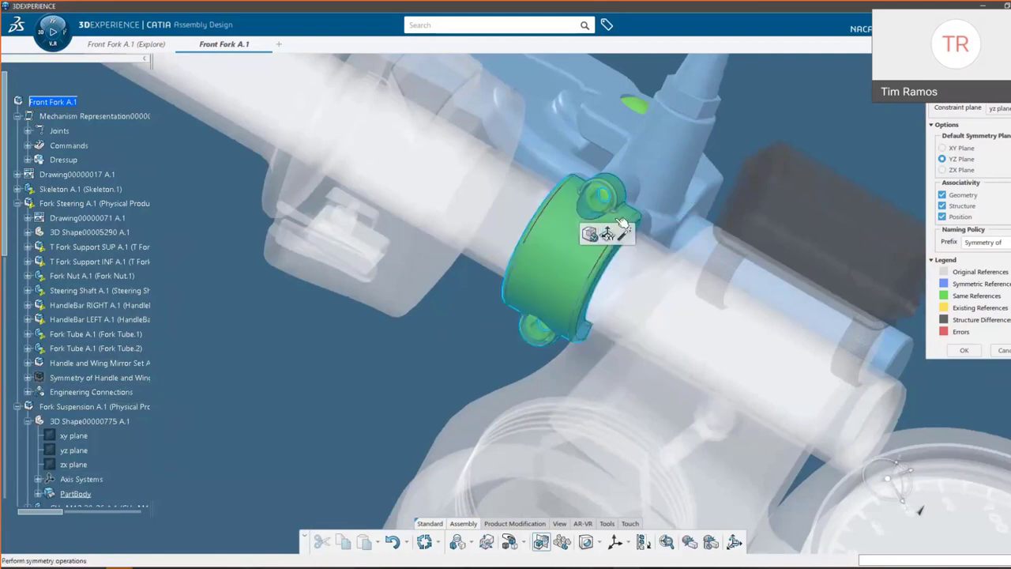
{"action": "scroll", "coordinate": [582, 281], "scroll_direction": "down", "scroll_amount": 5}
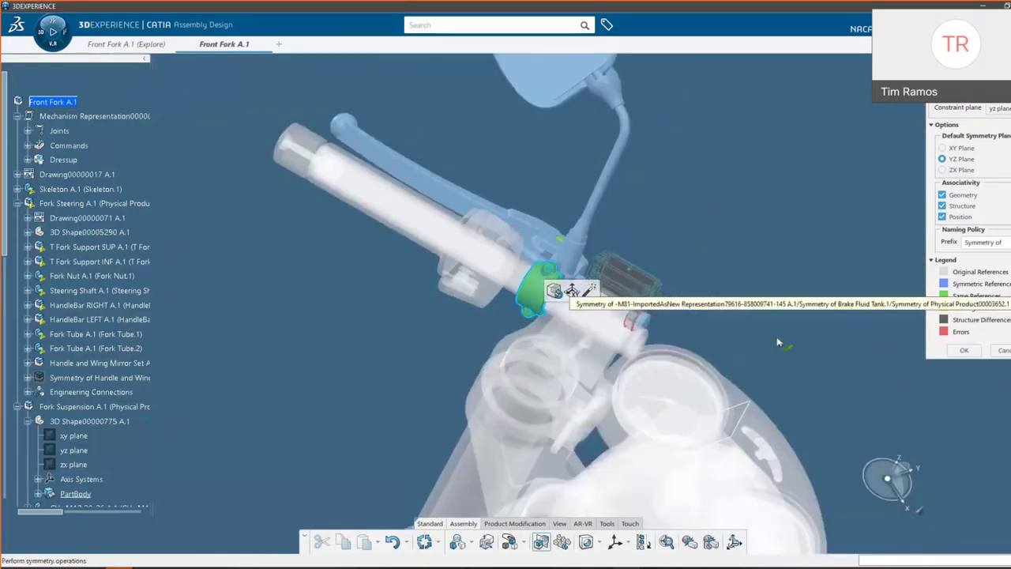
{"action": "left_click", "coordinate": [571, 291]}
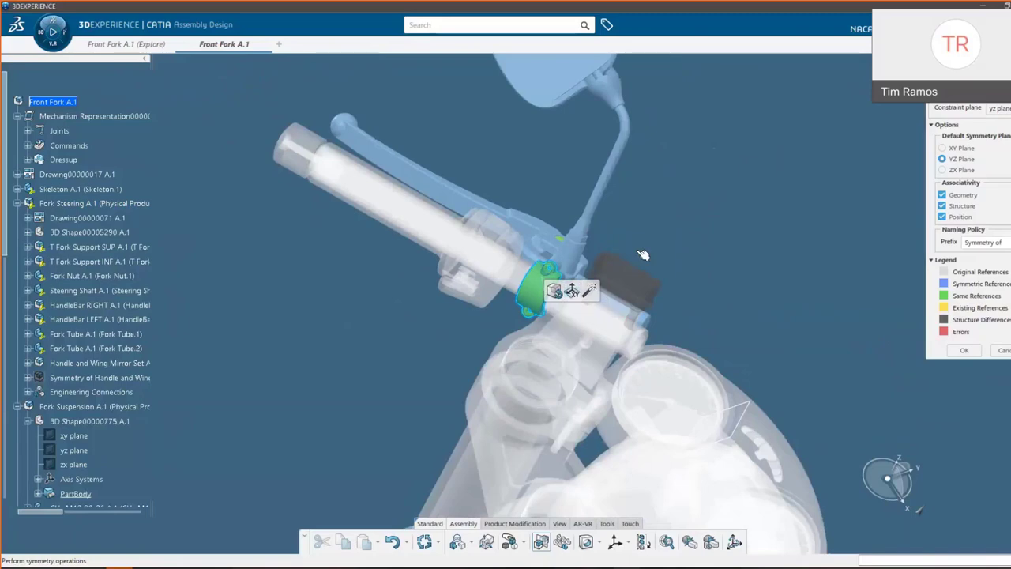
Replace the mirrored Brake Master Cylinder with an existing reference, the Clutch Master Cylinder found by searching for clutch
{"action": "middle_click_drag", "start_coordinate": [614, 235], "coordinate": [583, 222]}
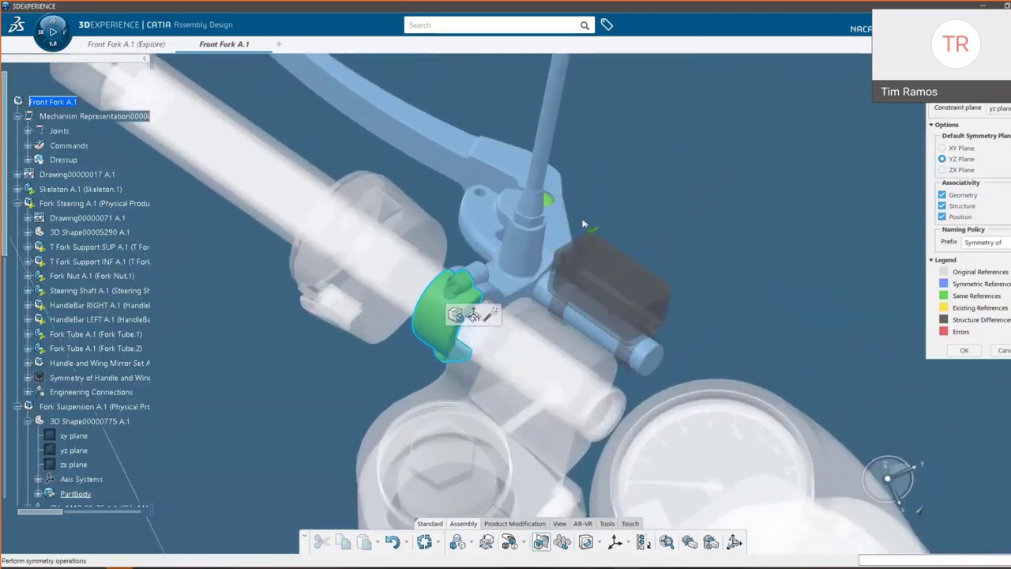
{"action": "left_click", "coordinate": [538, 247]}
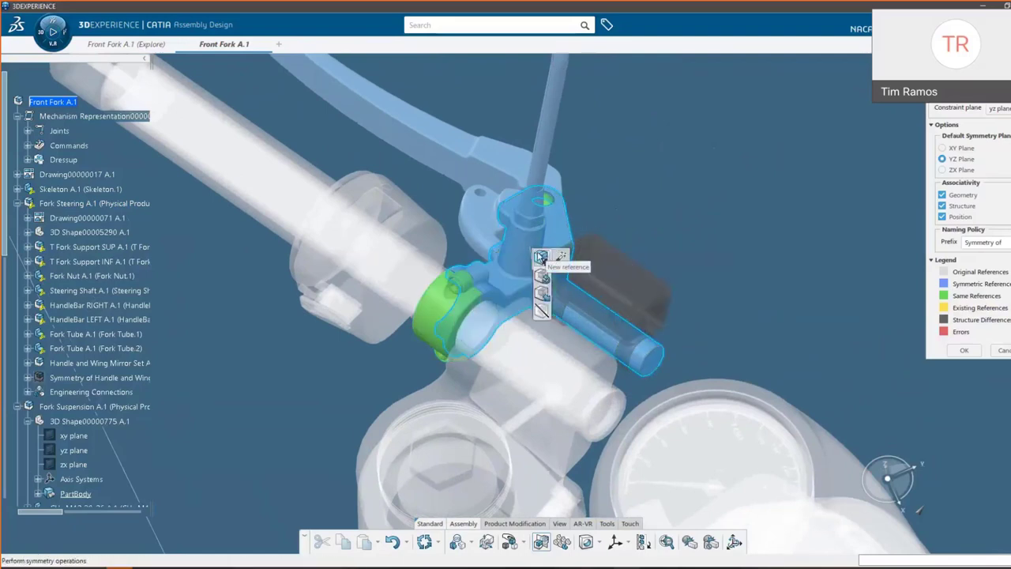
{"action": "left_click", "coordinate": [546, 295]}
{"action": "left_click", "coordinate": [548, 295]}
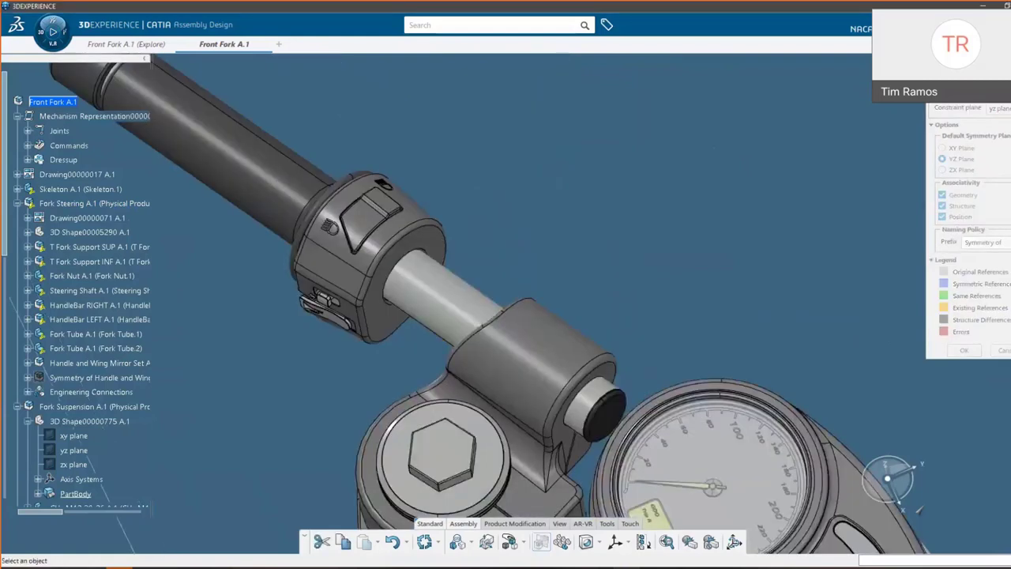
{"action": "left_click", "coordinate": [434, 30]}
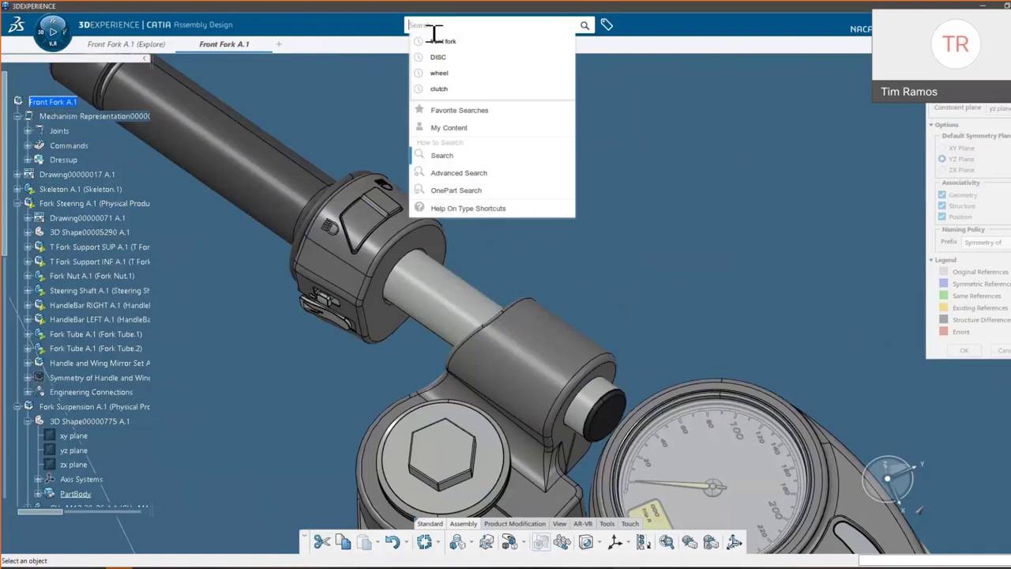
{"action": "left_click", "coordinate": [488, 93]}
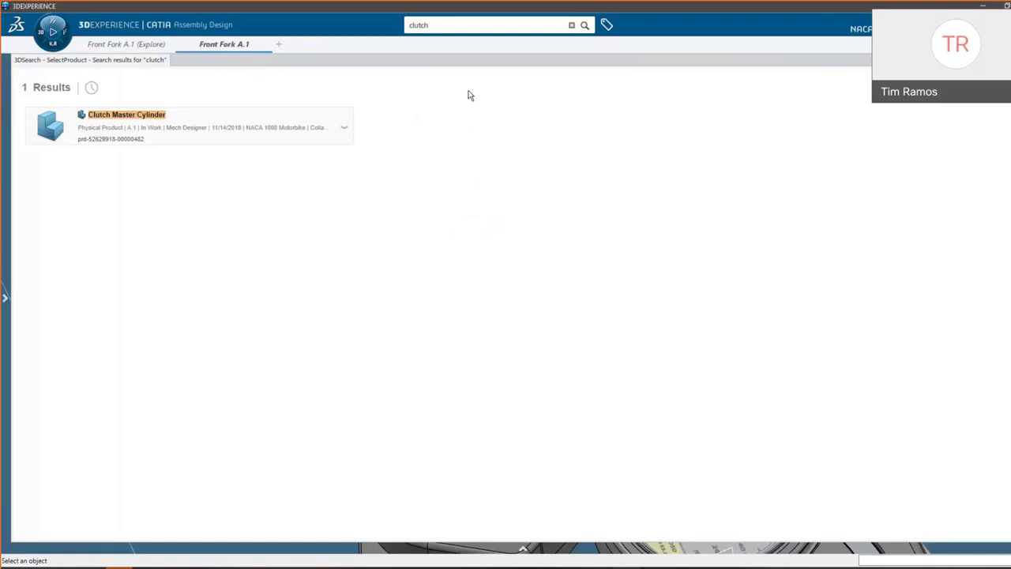
{"action": "left_click", "coordinate": [206, 136]}
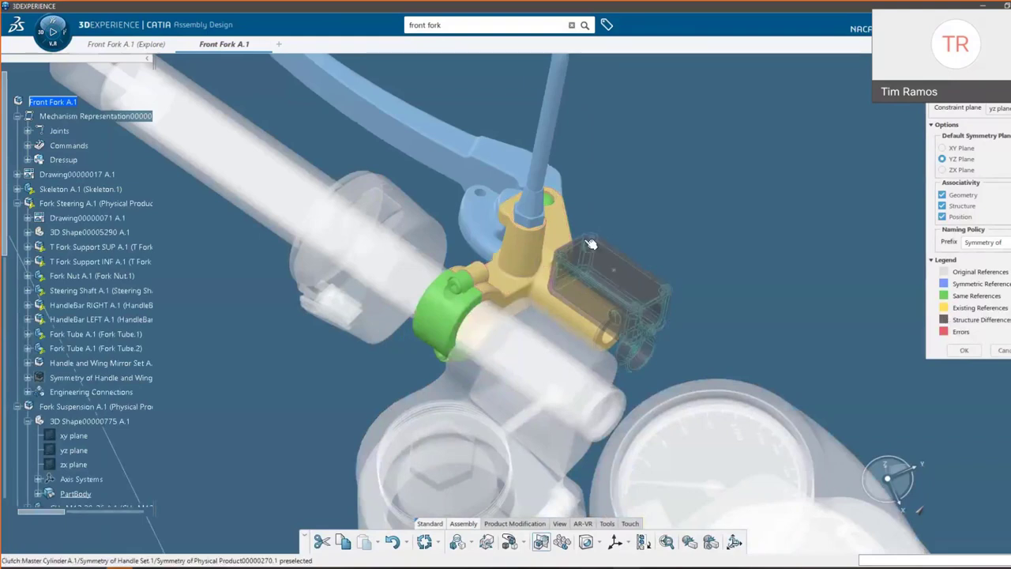
Validate the symmetry to create the mirrored handle and wing mirror set
{"action": "middle_click_drag", "start_coordinate": [551, 228], "coordinate": [710, 239]}
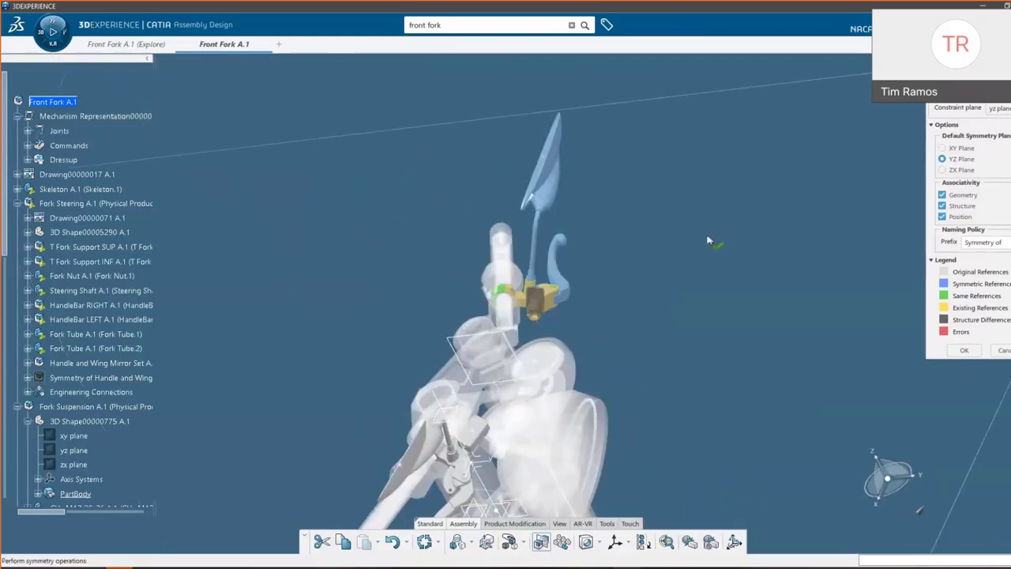
{"action": "left_click", "coordinate": [707, 240]}
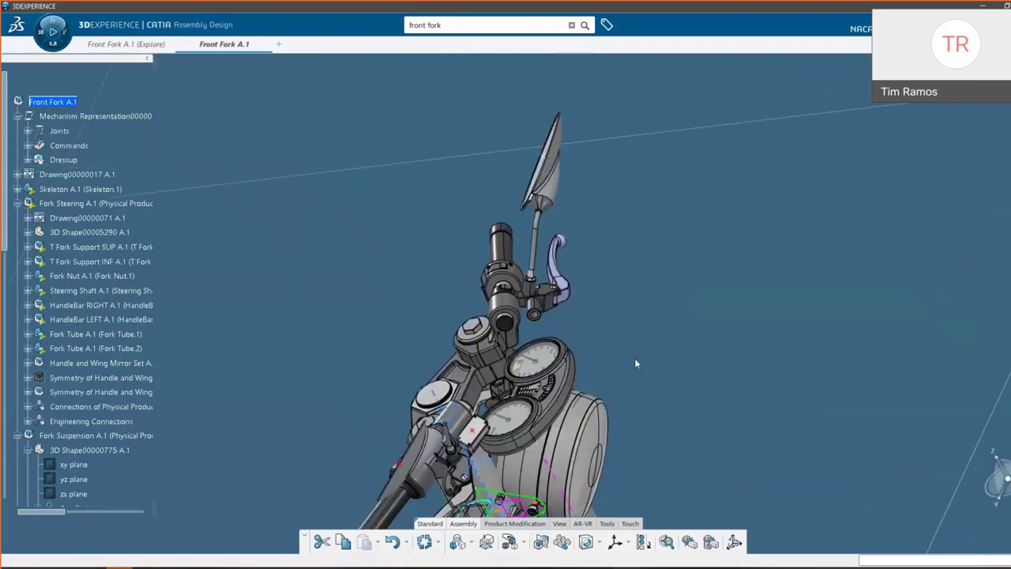
Examine the mirrored wing mirror and the symmetry features of the mirrored handle and wing mirror set in the tree
{"action": "middle_click_drag", "start_coordinate": [616, 415], "coordinate": [553, 355]}
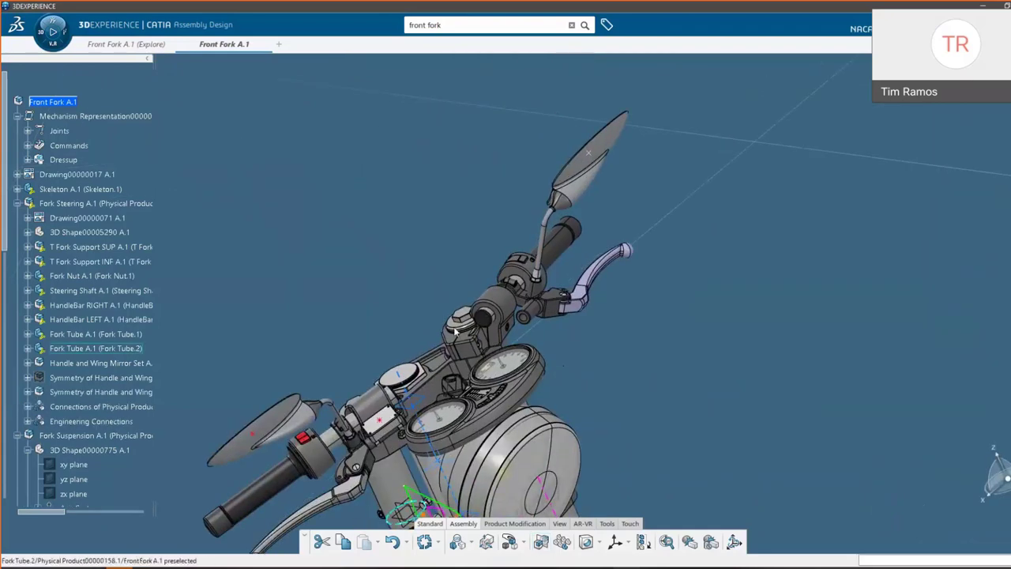
{"action": "right_click", "coordinate": [600, 151]}
{"action": "left_click", "coordinate": [656, 155]}
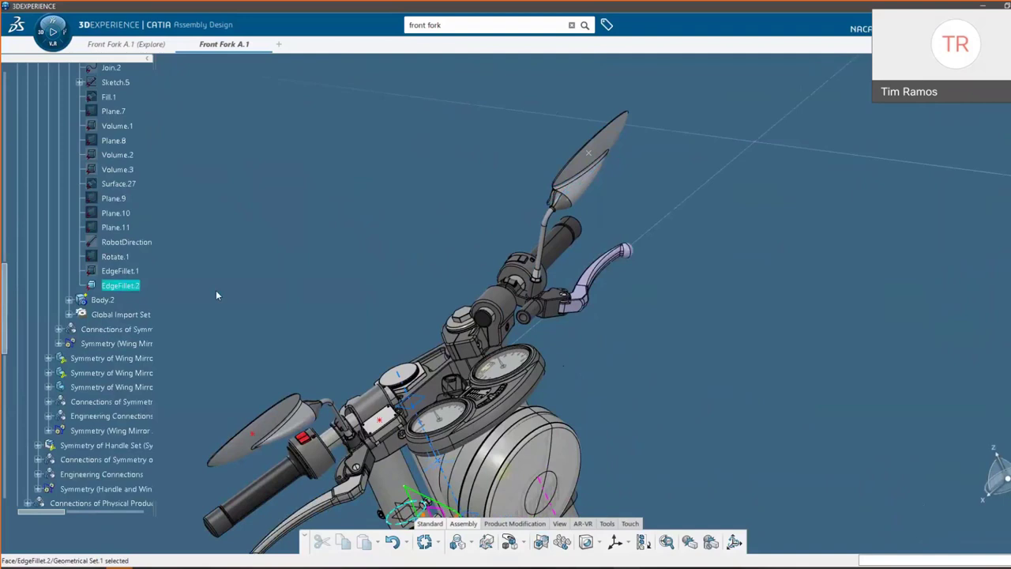
{"action": "left_click", "coordinate": [117, 348]}
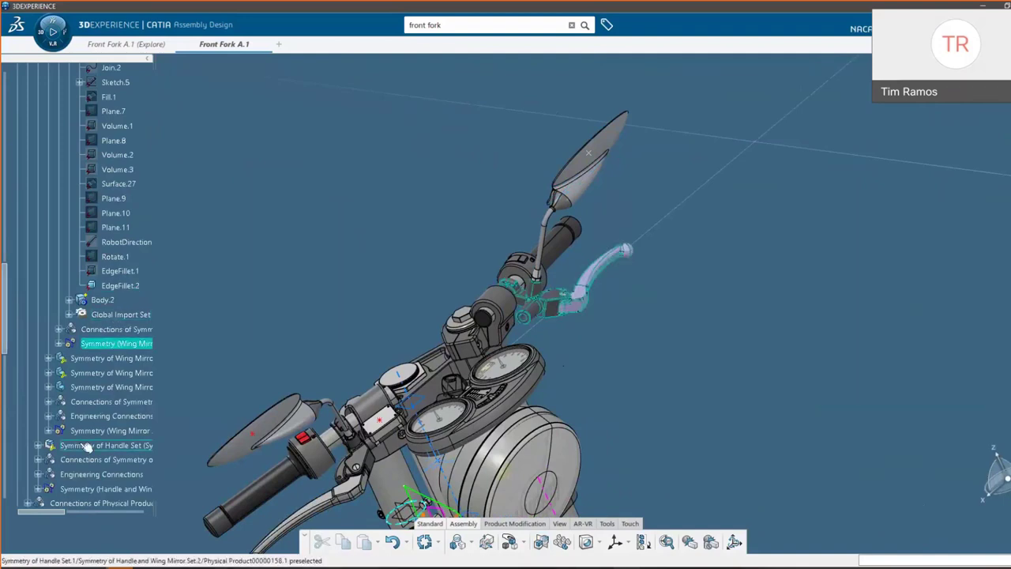
{"action": "left_click", "coordinate": [103, 430]}
{"action": "scroll", "coordinate": [101, 338], "scroll_direction": "up", "scroll_amount": 2}
{"action": "scroll", "coordinate": [101, 335], "scroll_direction": "up", "scroll_amount": 10}
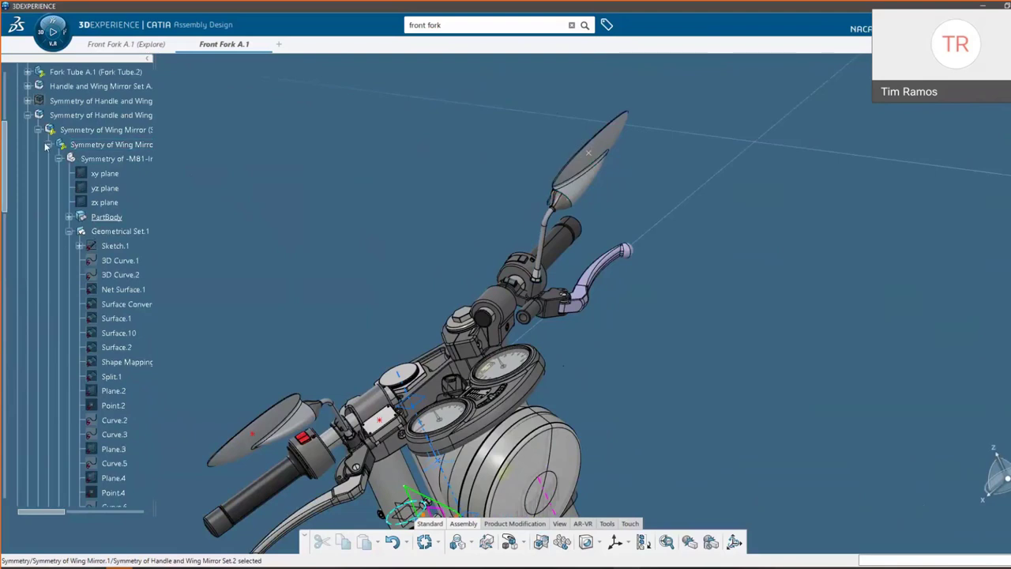
{"action": "left_click", "coordinate": [48, 145]}
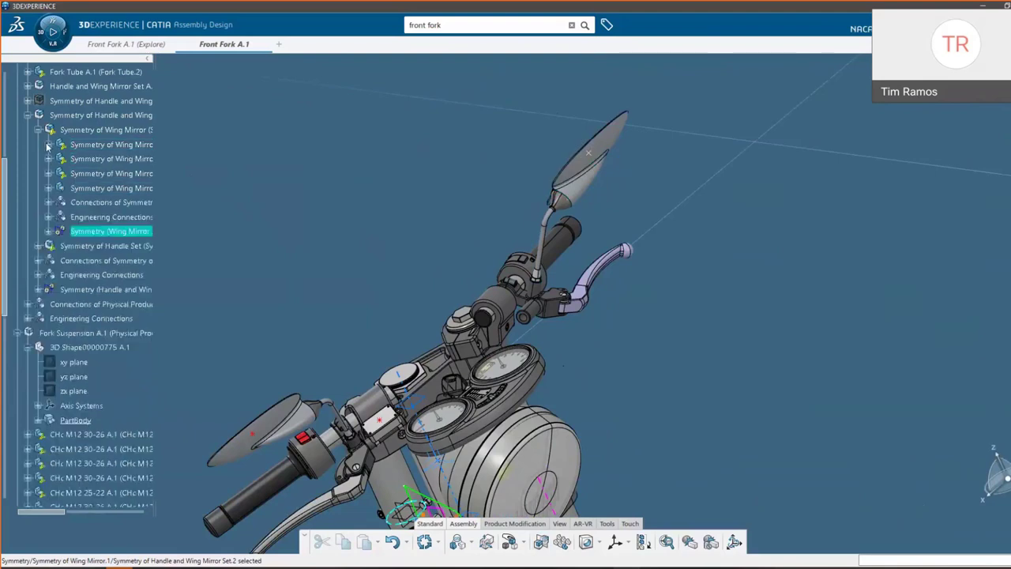
{"action": "left_click", "coordinate": [103, 129]}
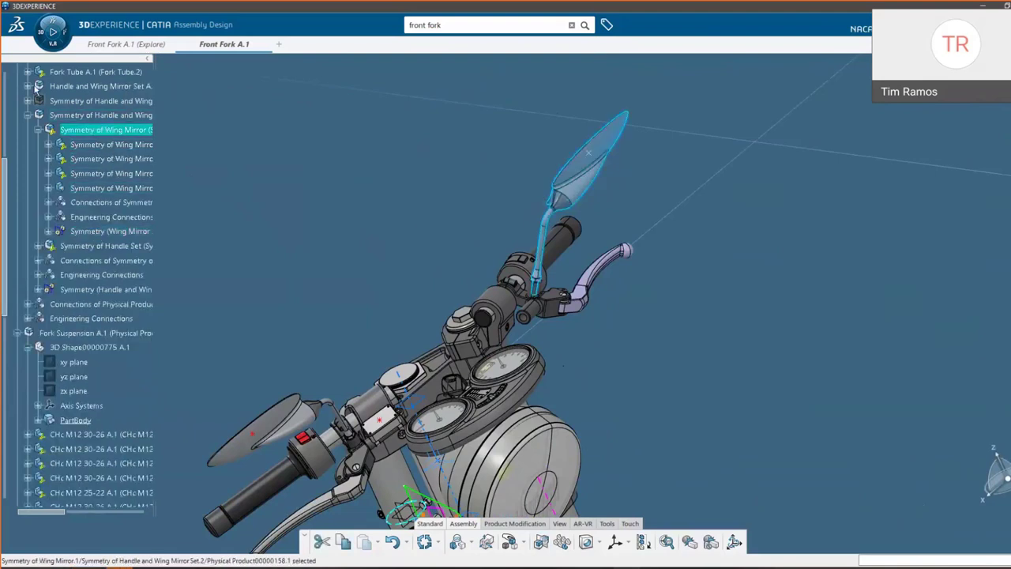
{"action": "left_click", "coordinate": [98, 115]}
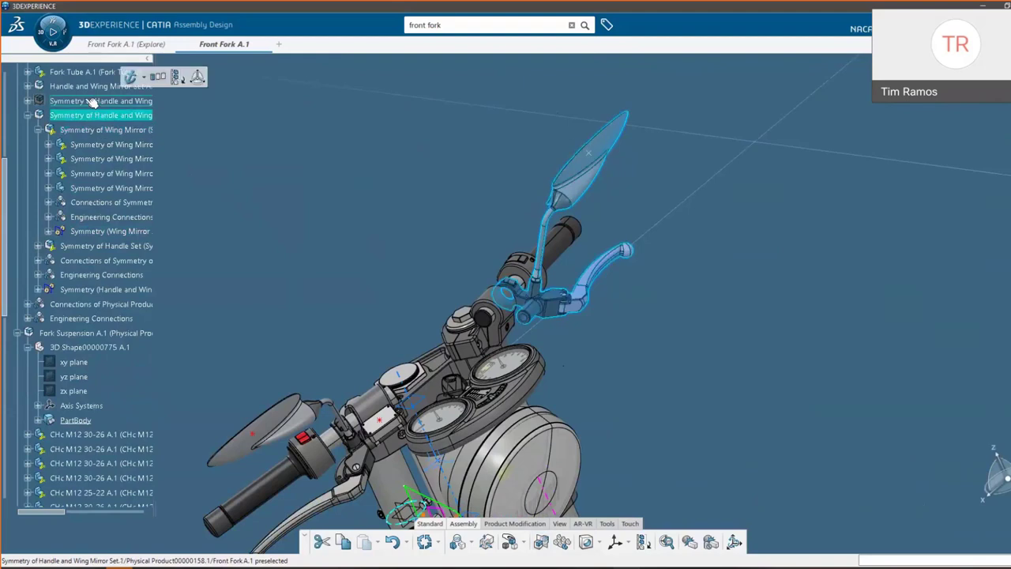
{"action": "left_click", "coordinate": [79, 289]}
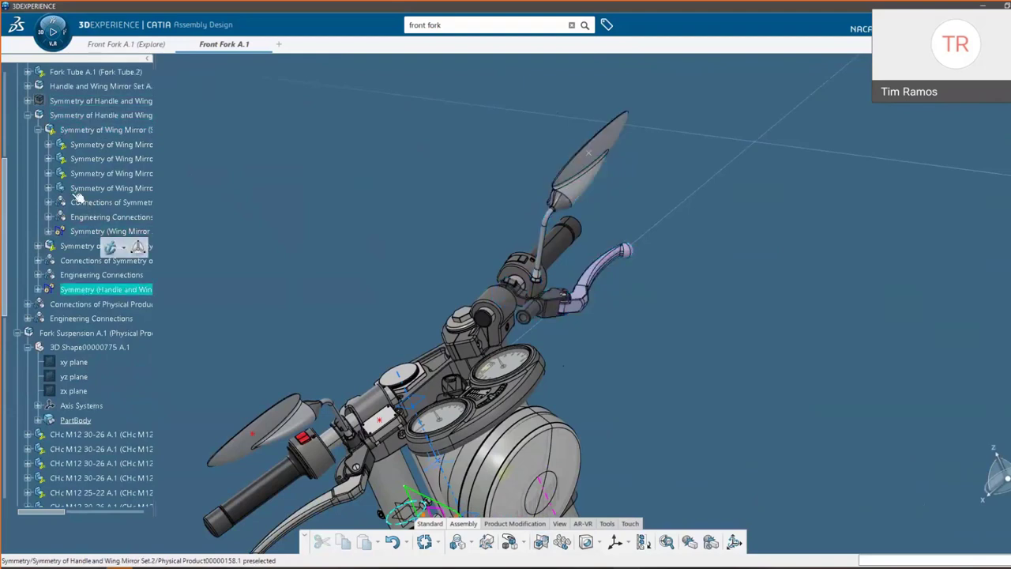
{"action": "left_click", "coordinate": [38, 130]}
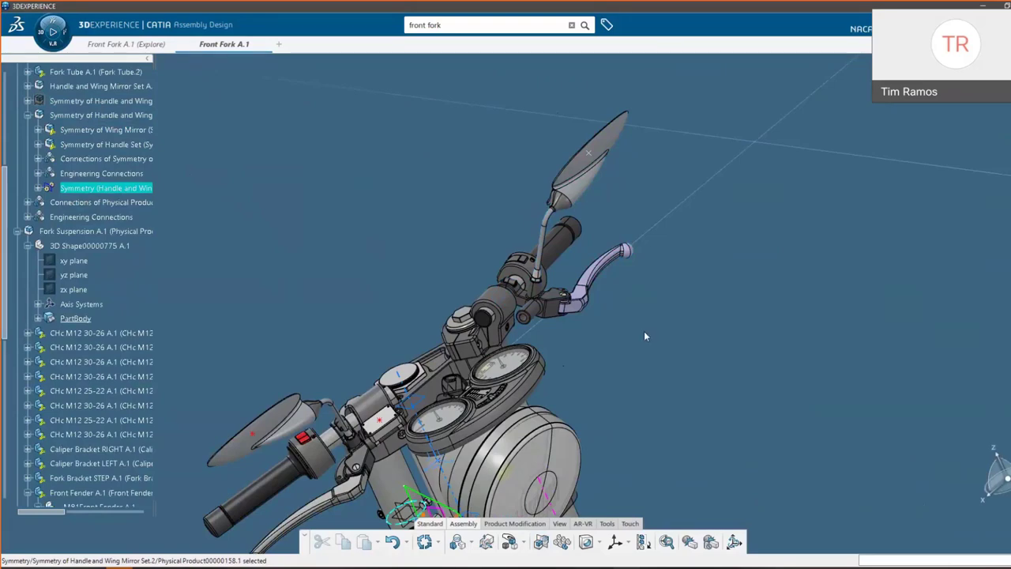
Locate the DUP - Front Wheel assembly in the tree from its tire and hide it
{"action": "middle_click_drag", "start_coordinate": [677, 324], "coordinate": [656, 368]}
{"action": "left_click", "coordinate": [671, 381]}
{"action": "right_click", "coordinate": [672, 386]}
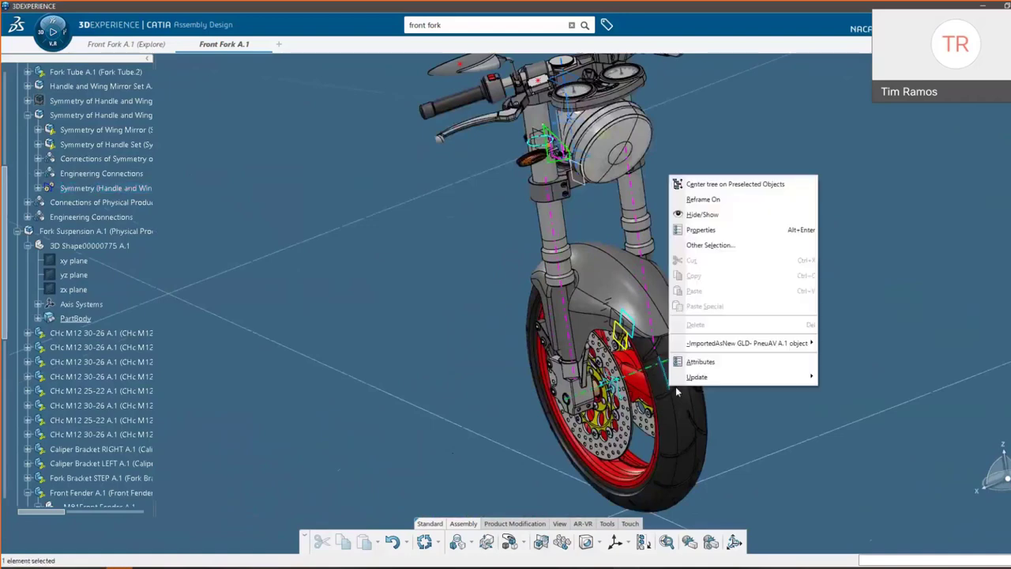
{"action": "left_click", "coordinate": [734, 184]}
{"action": "right_click", "coordinate": [88, 256]}
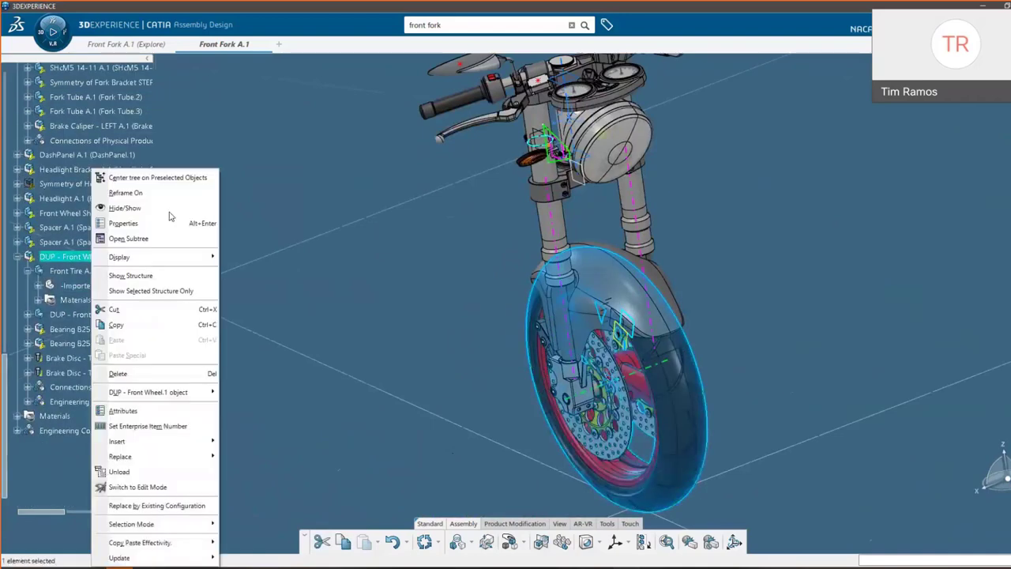
{"action": "left_click", "coordinate": [125, 208]}
Locate the left brake caliper's Caliper Body EXT shape in the tree and expand its contents
{"action": "middle_click_drag", "start_coordinate": [605, 355], "coordinate": [483, 352]}
{"action": "middle_click_drag", "start_coordinate": [553, 381], "coordinate": [566, 198]}
{"action": "right_click", "coordinate": [566, 198]}
{"action": "left_click", "coordinate": [588, 197]}
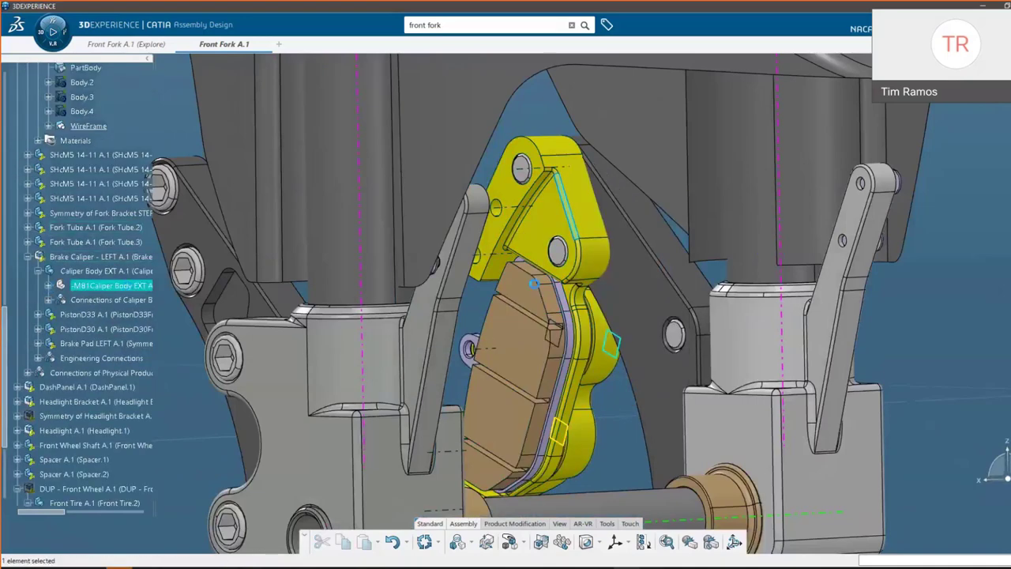
{"action": "left_click", "coordinate": [49, 285]}
Locate the CHc M12 25-22 screw in the caliper body's lower mounting hole and hide it
{"action": "right_click", "coordinate": [559, 250]}
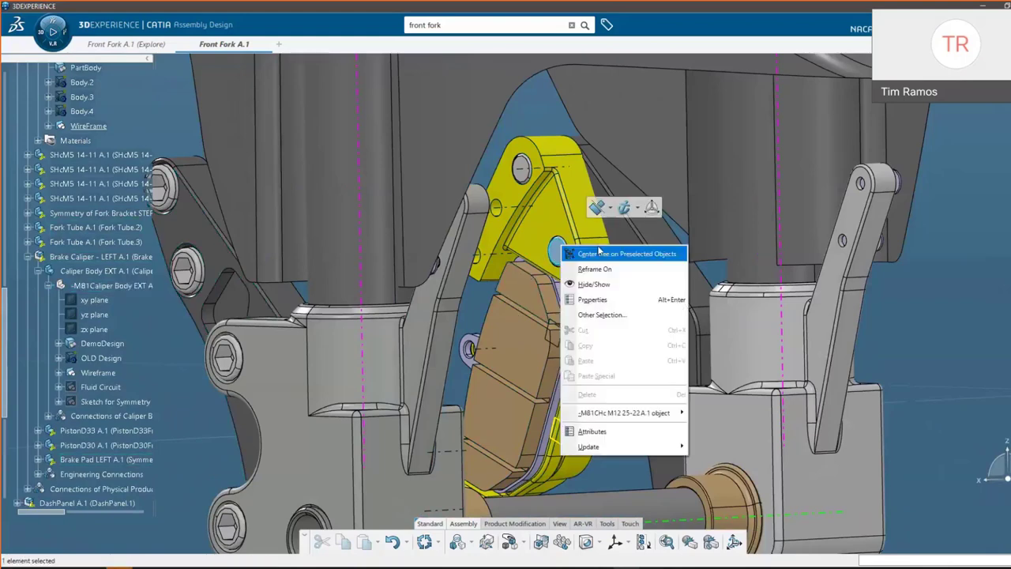
{"action": "left_click", "coordinate": [598, 253]}
{"action": "right_click", "coordinate": [79, 271]}
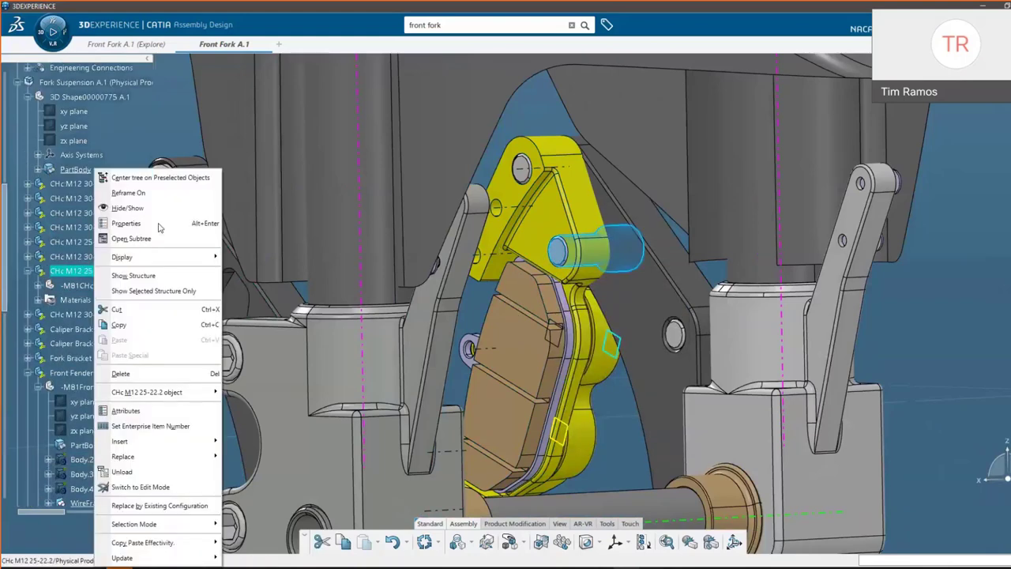
{"action": "left_click", "coordinate": [127, 208]}
Try reducing the spacing of the rectangular pattern that places the caliper body's lower mounting hole
{"action": "middle_click_drag", "start_coordinate": [565, 258], "coordinate": [551, 259]}
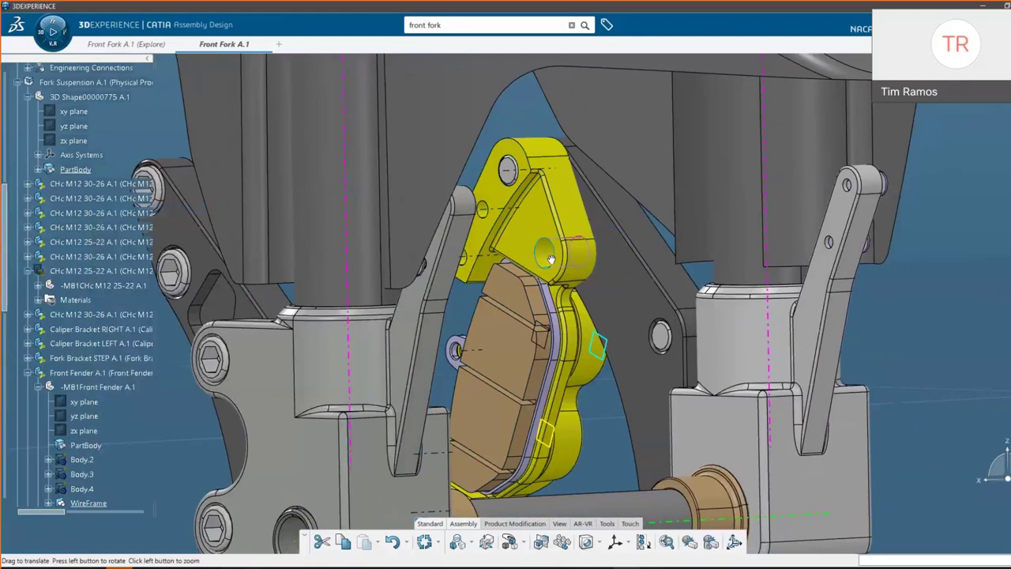
{"action": "left_click", "coordinate": [550, 259]}
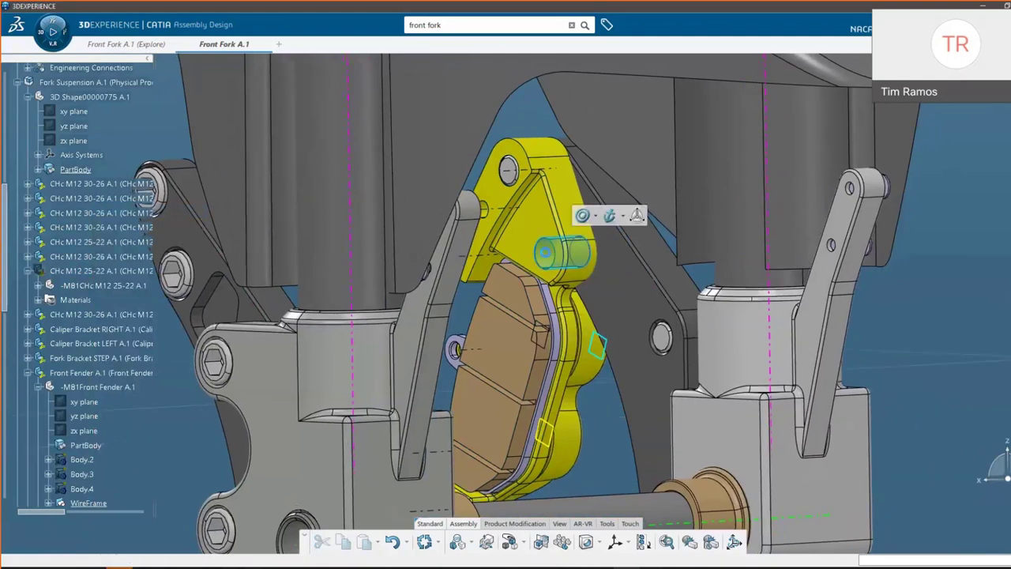
{"action": "left_click", "coordinate": [544, 255]}
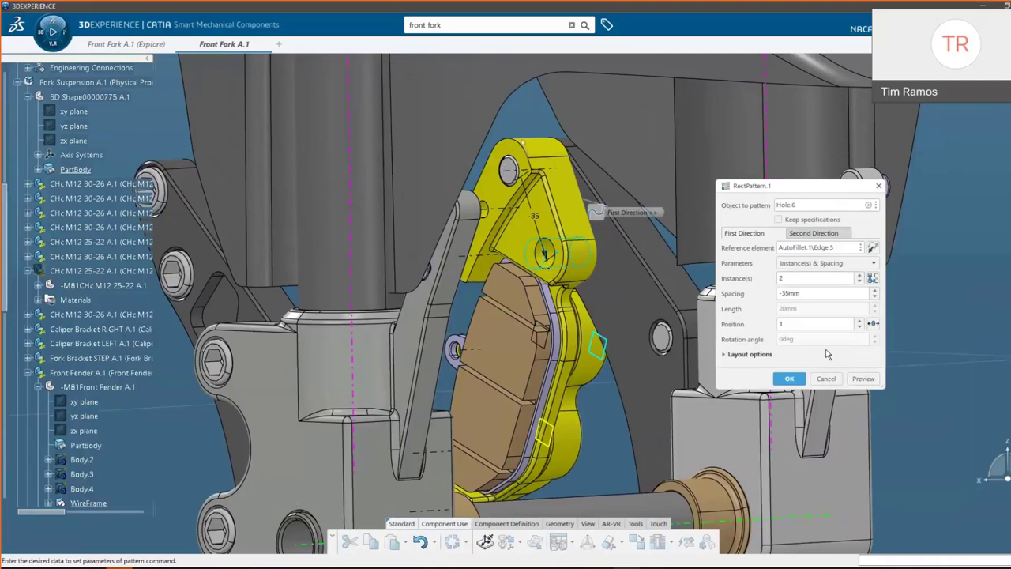
{"action": "left_click", "coordinate": [874, 291]}
{"action": "left_click", "coordinate": [875, 290]}
{"action": "left_click", "coordinate": [874, 291]}
{"action": "left_click", "coordinate": [874, 290]}
{"action": "left_click", "coordinate": [789, 379]}
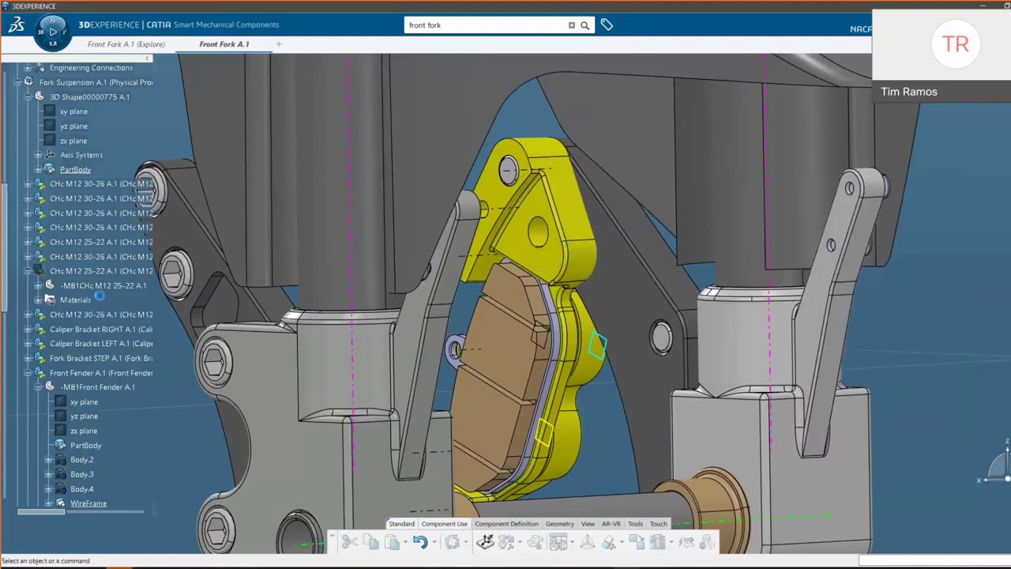
Undo the hole pattern spacing change and show the CHc M12 25-22 screw in the caliper body again
{"action": "right_click", "coordinate": [138, 270]}
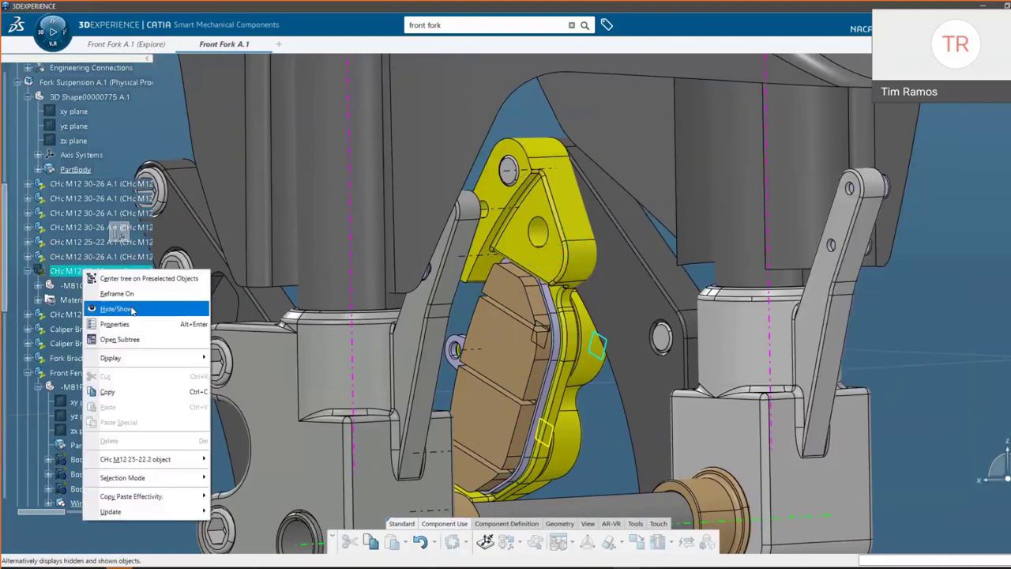
{"action": "left_click", "coordinate": [116, 308]}
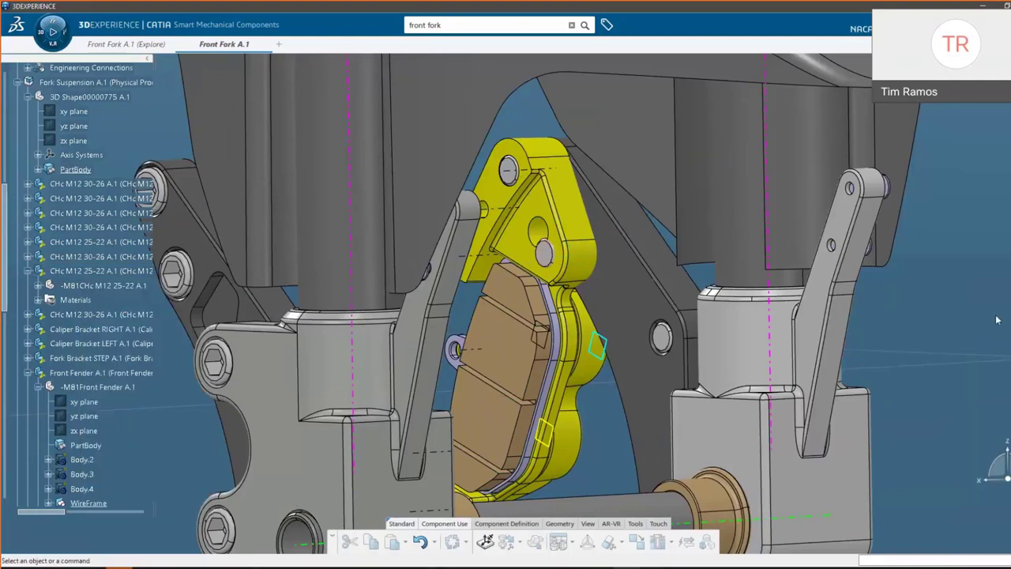
{"action": "left_click", "coordinate": [553, 248]}
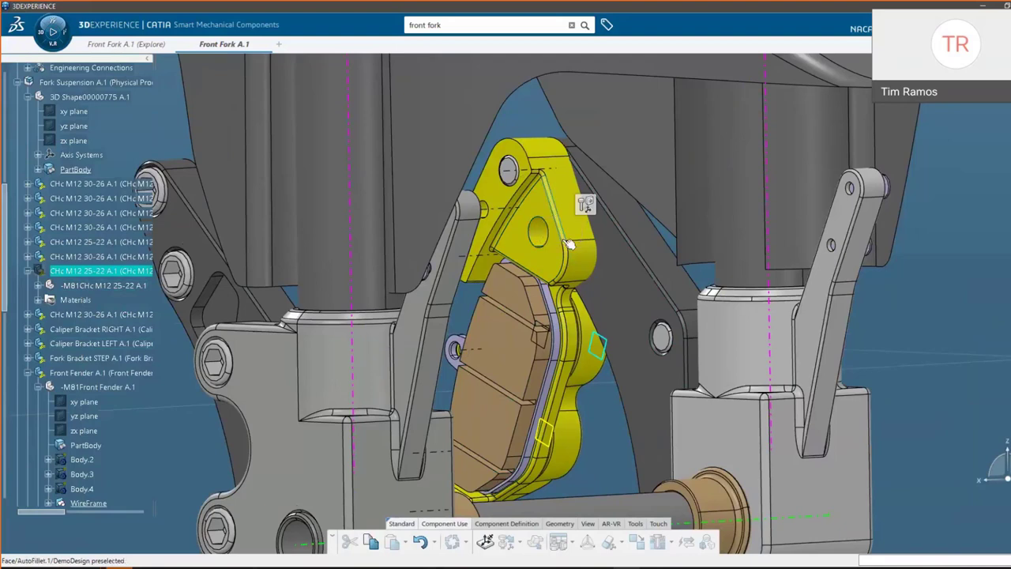
{"action": "key", "text": "Escape"}
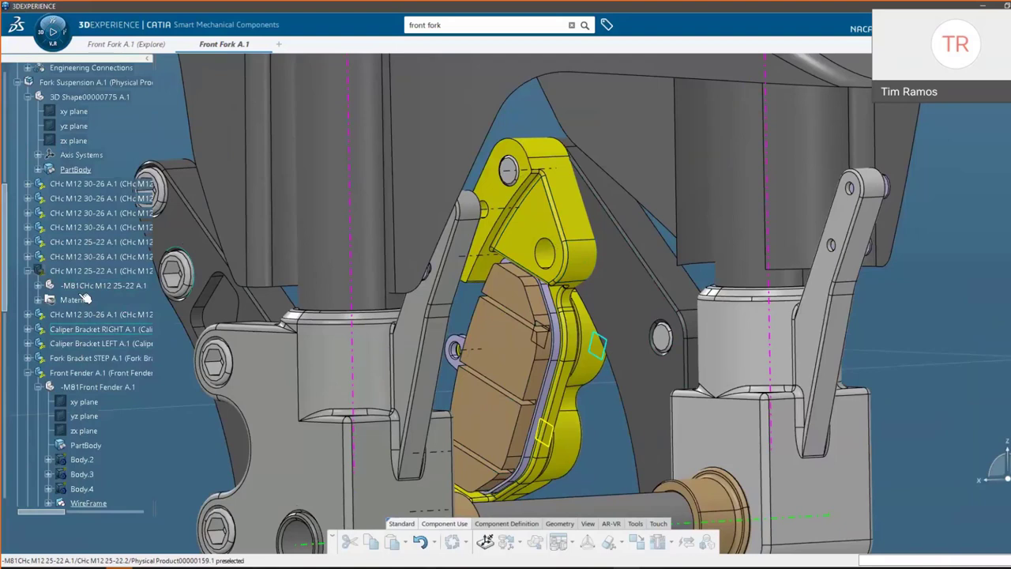
{"action": "right_click", "coordinate": [72, 271]}
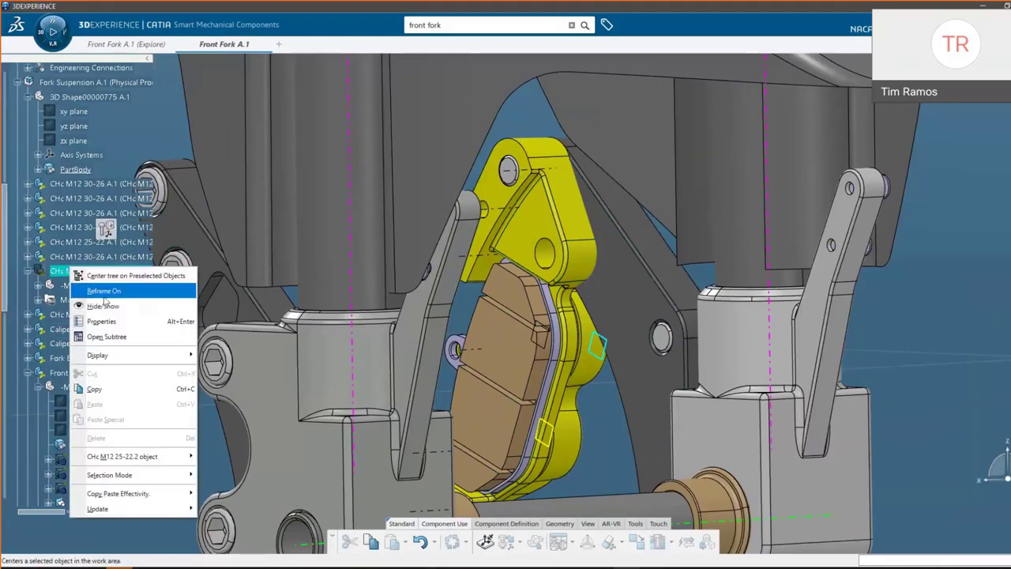
{"action": "left_click", "coordinate": [102, 305]}
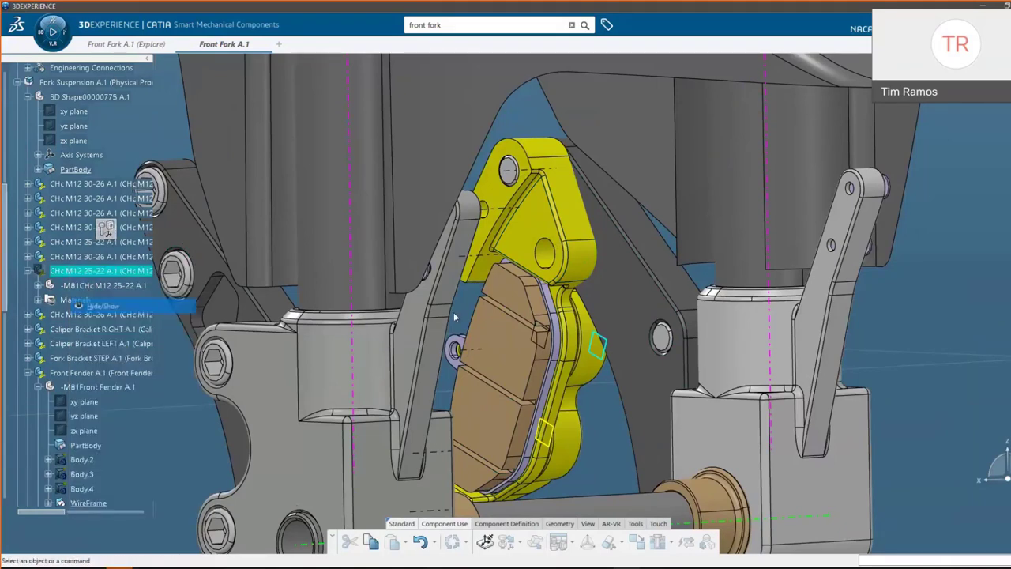
Locate the Caliper Body EXT part of the left brake caliper in the tree and open it separately from the assembly
{"action": "right_click", "coordinate": [546, 217]}
{"action": "left_click", "coordinate": [566, 223]}
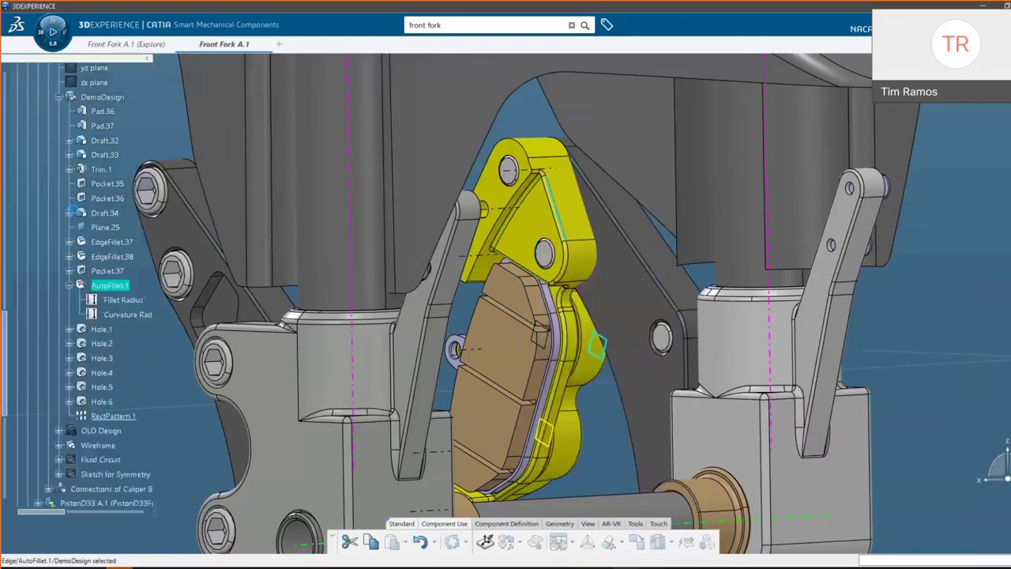
{"action": "scroll", "coordinate": [75, 216], "scroll_direction": "up", "scroll_amount": 3}
{"action": "left_click", "coordinate": [47, 190]}
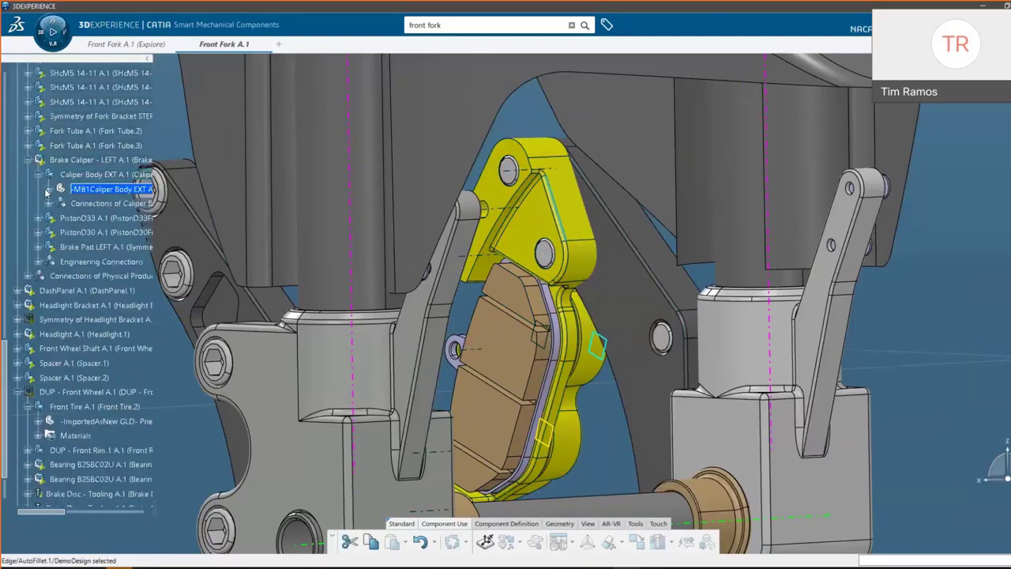
{"action": "right_click", "coordinate": [101, 175]}
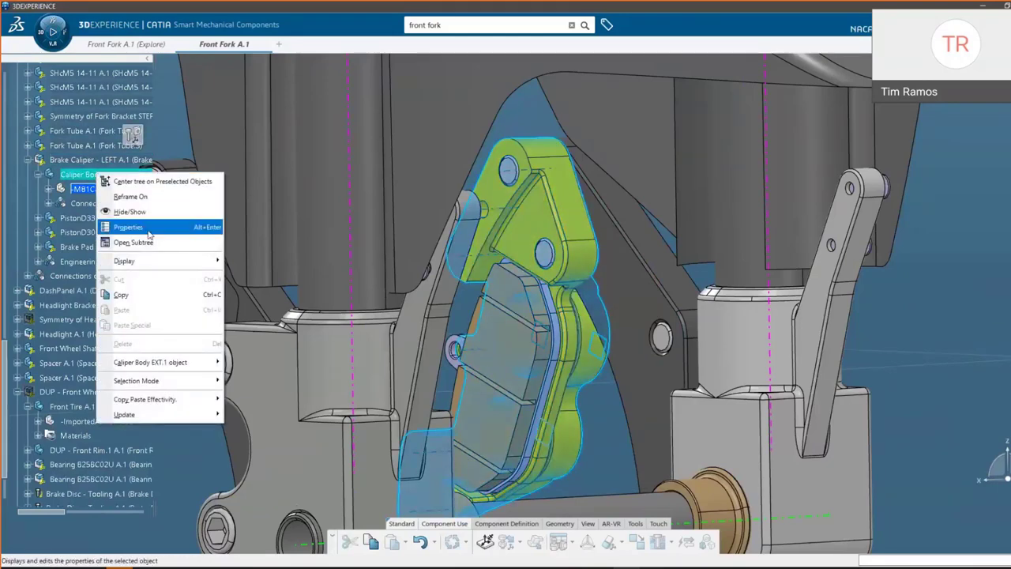
{"action": "mouse_move", "coordinate": [162, 363]}
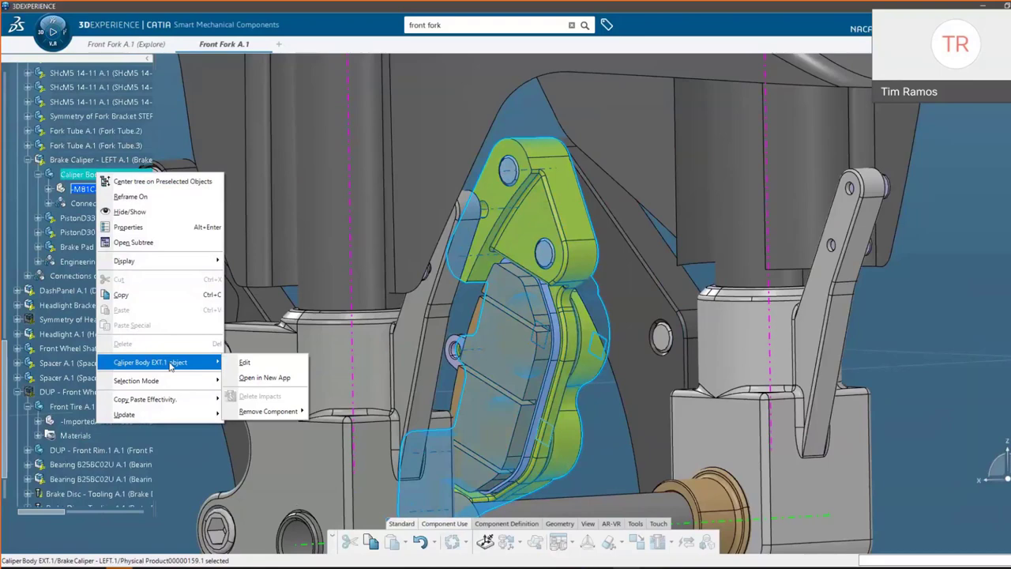
{"action": "left_click", "coordinate": [266, 377]}
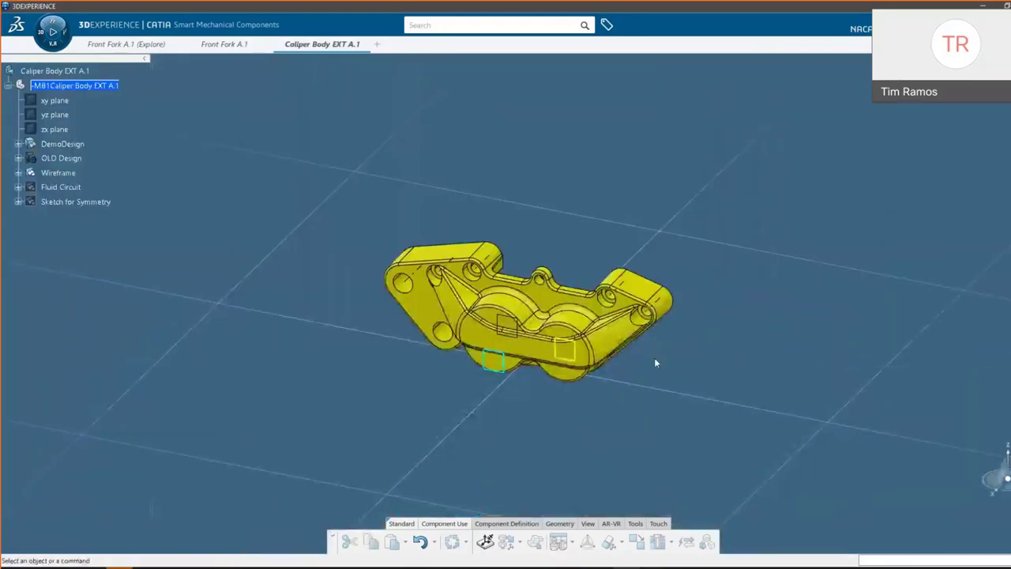
Examine the caliper body's DemoDesign features, from Pad.36 through the holes and the rectangular pattern
{"action": "middle_click_drag", "start_coordinate": [654, 357], "coordinate": [673, 338]}
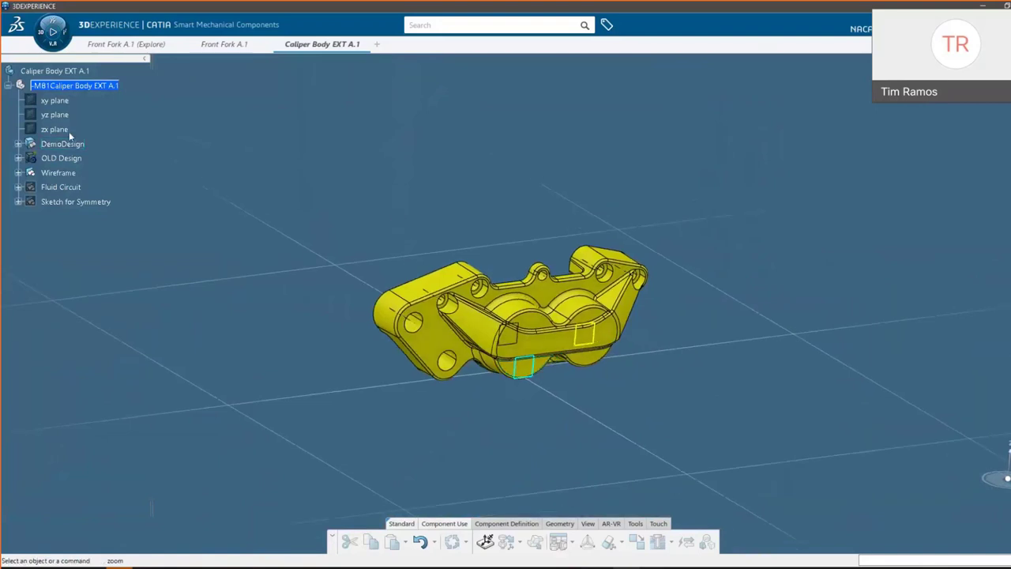
{"action": "right_click", "coordinate": [430, 289]}
{"action": "left_click", "coordinate": [444, 296]}
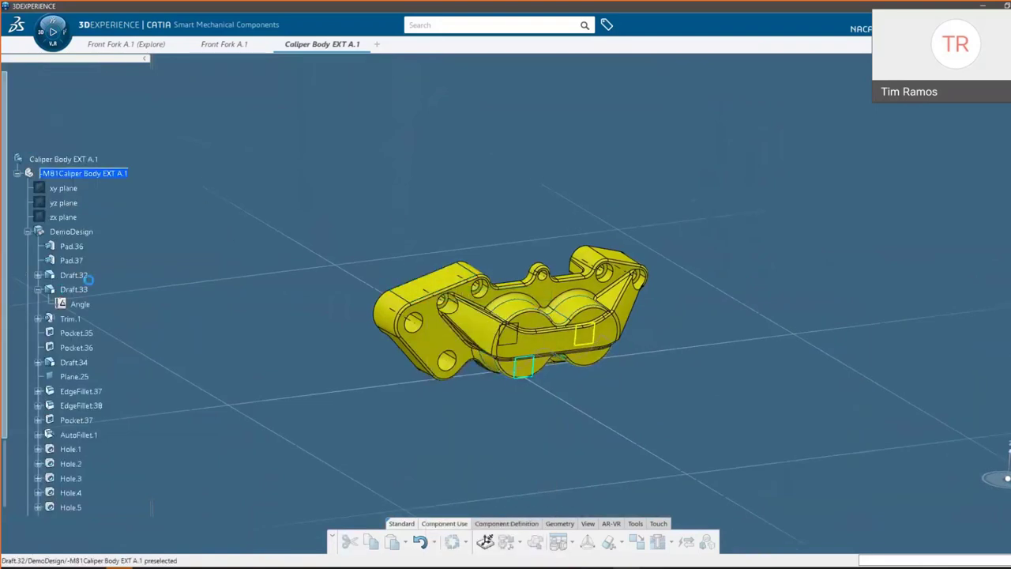
{"action": "left_click", "coordinate": [71, 246]}
{"action": "scroll", "coordinate": [111, 185], "scroll_direction": "down", "scroll_amount": 5}
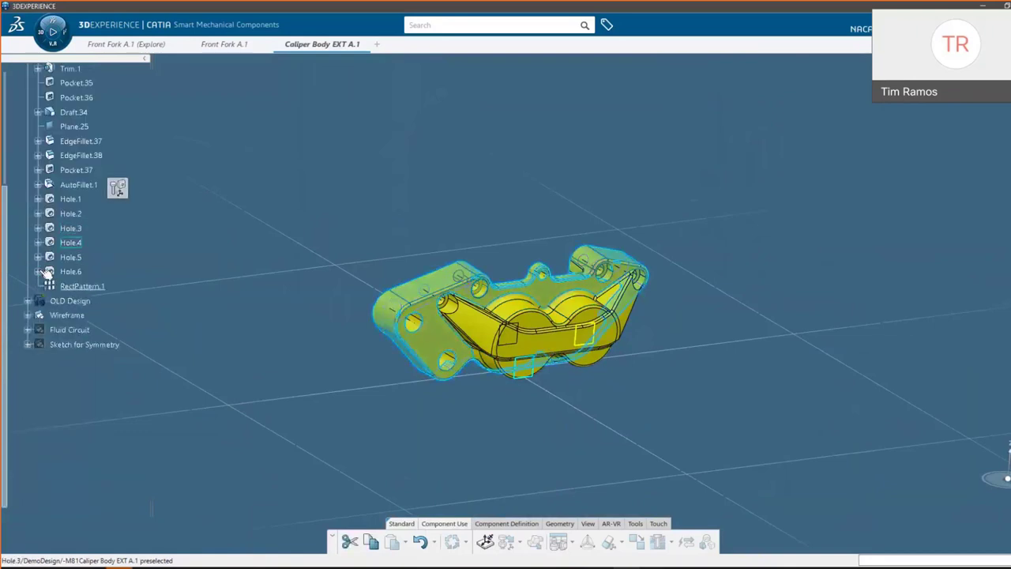
{"action": "scroll", "coordinate": [99, 272], "scroll_direction": "up", "scroll_amount": 5}
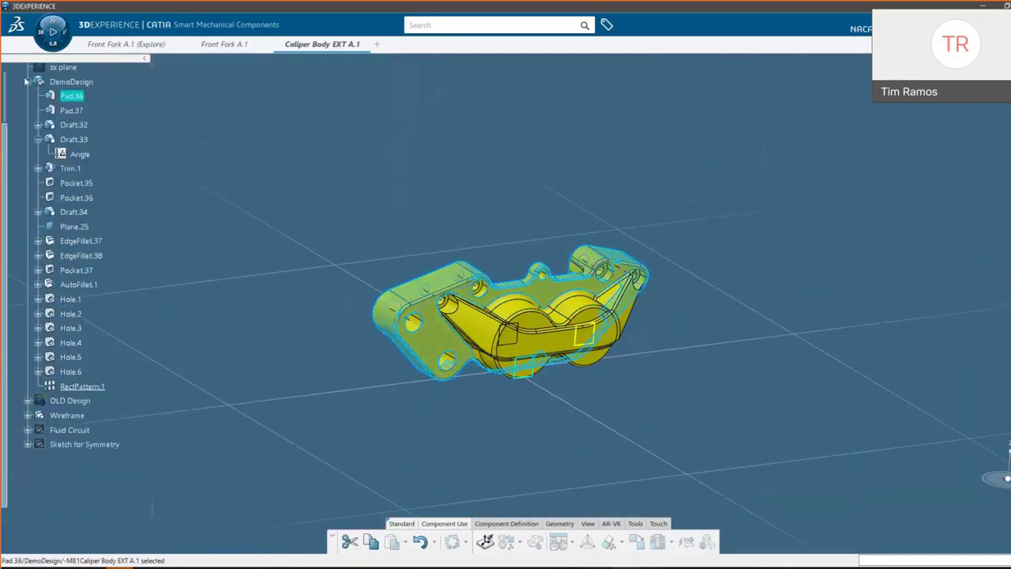
Collapse the DemoDesign body of the caliper body and hide it
{"action": "left_click", "coordinate": [27, 81]}
{"action": "right_click", "coordinate": [60, 83]}
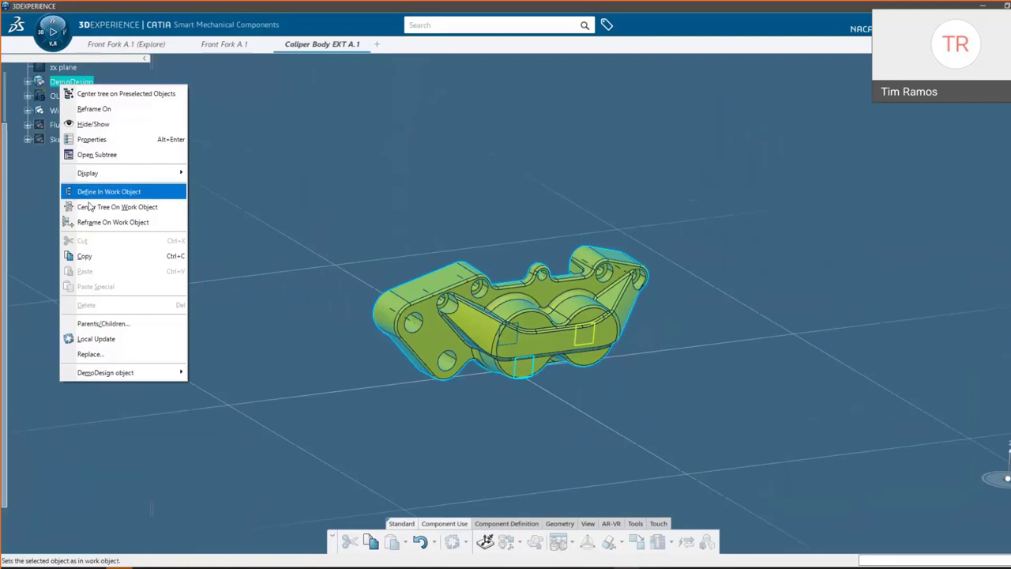
{"action": "left_click", "coordinate": [106, 124]}
{"action": "scroll", "coordinate": [122, 140], "scroll_direction": "up", "scroll_amount": 4}
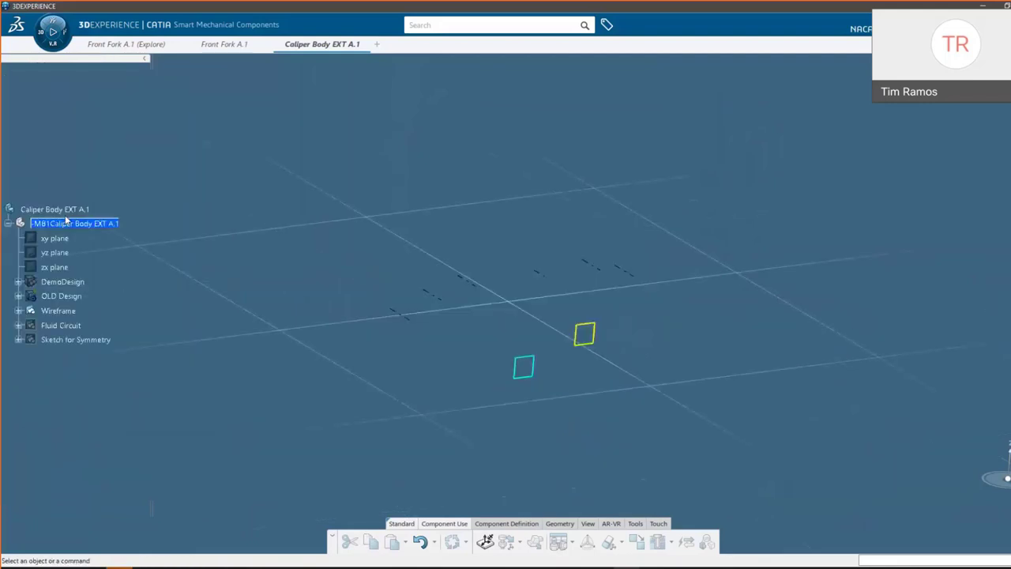
{"action": "right_click", "coordinate": [71, 225]}
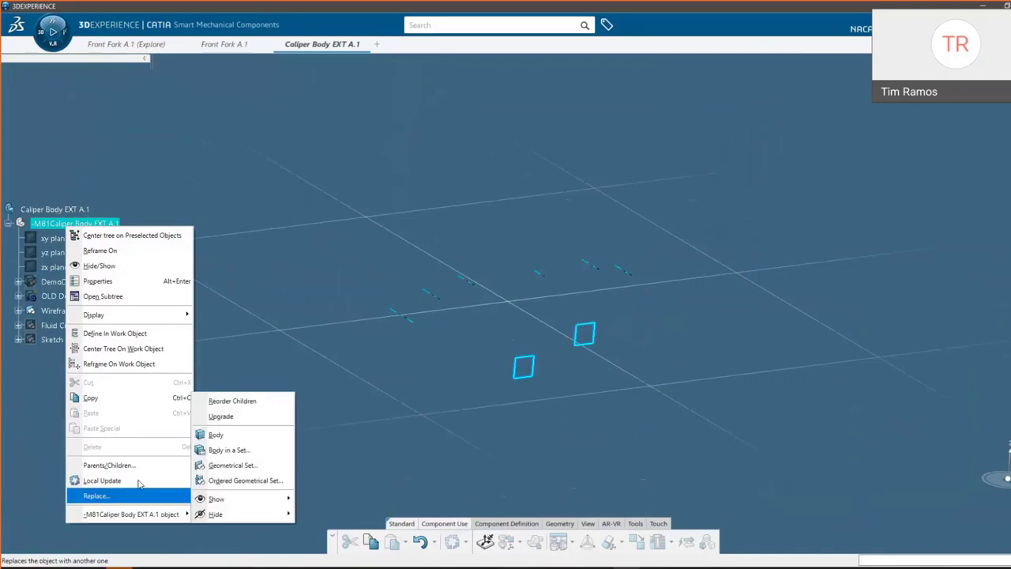
{"action": "left_click", "coordinate": [111, 210]}
{"action": "right_click", "coordinate": [80, 225]}
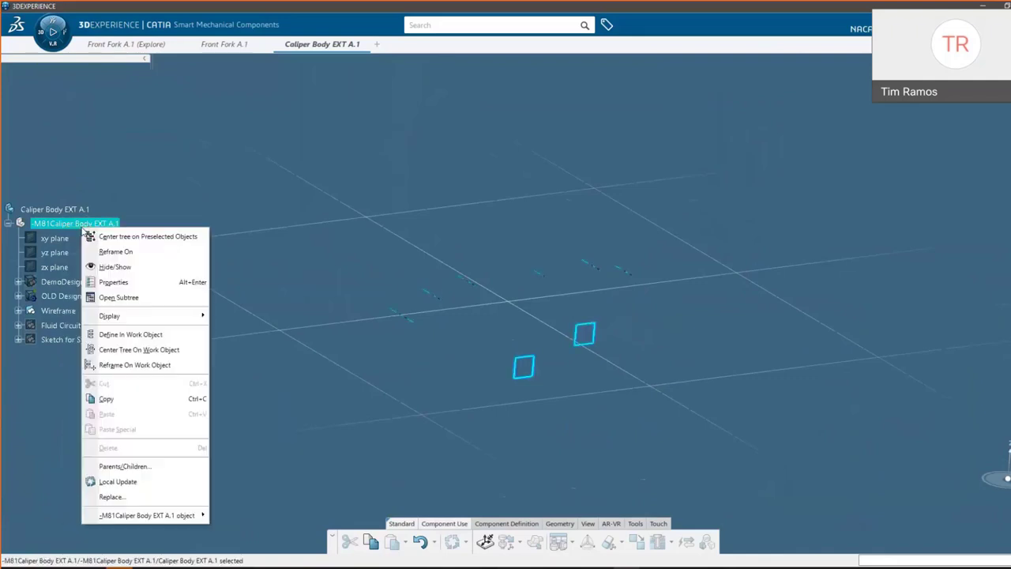
{"action": "left_click", "coordinate": [189, 181]}
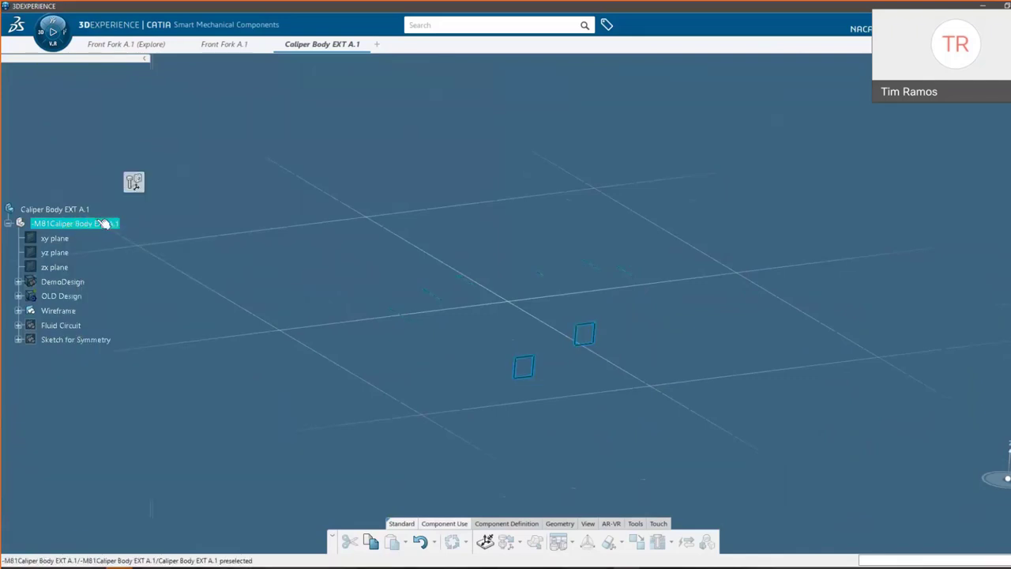
{"action": "double_click", "coordinate": [95, 225]}
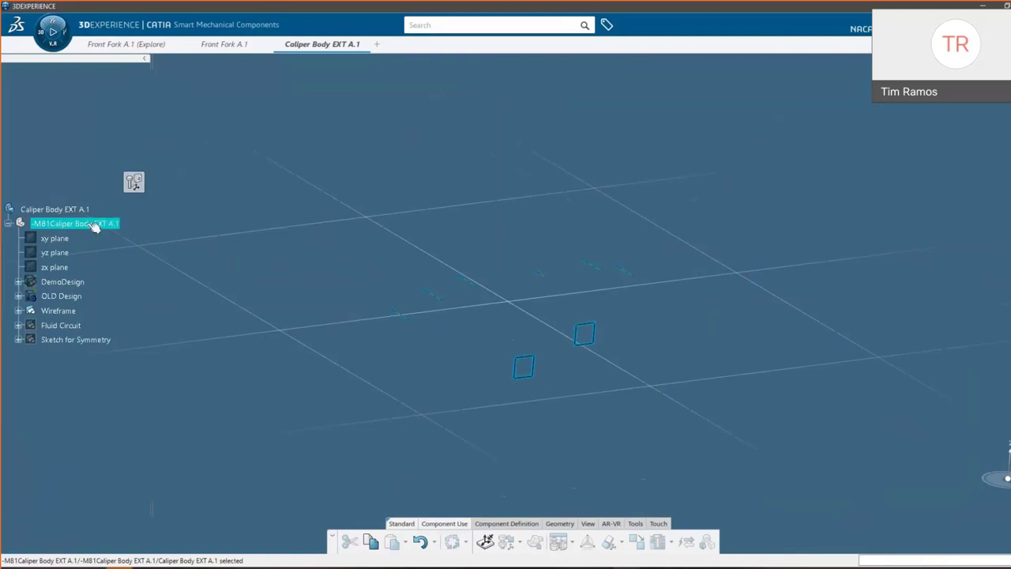
Search the available apps for "pa" and switch to the Part Design app
{"action": "left_click", "coordinate": [50, 36]}
{"action": "left_click", "coordinate": [209, 112]}
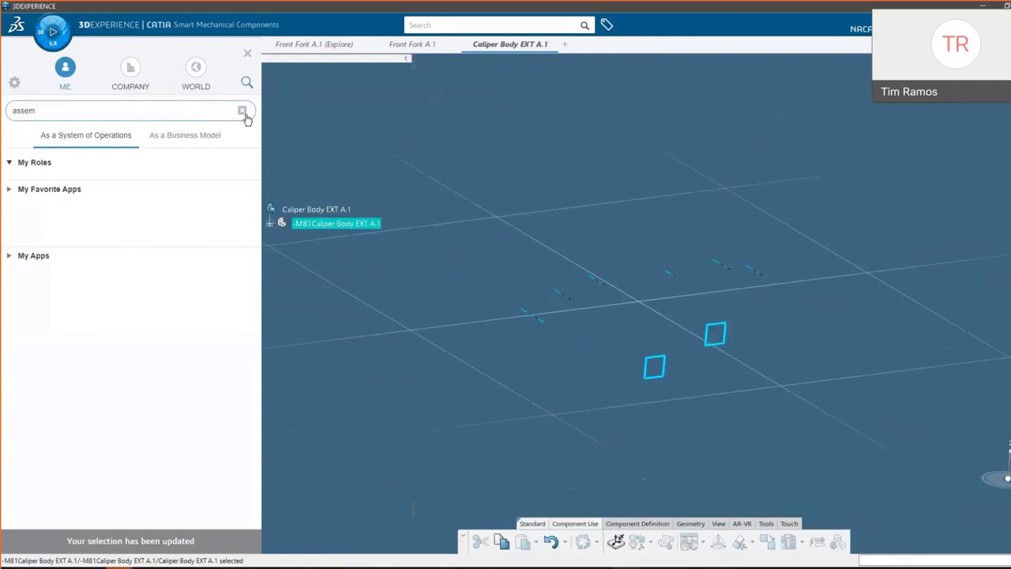
{"action": "left_click", "coordinate": [242, 109]}
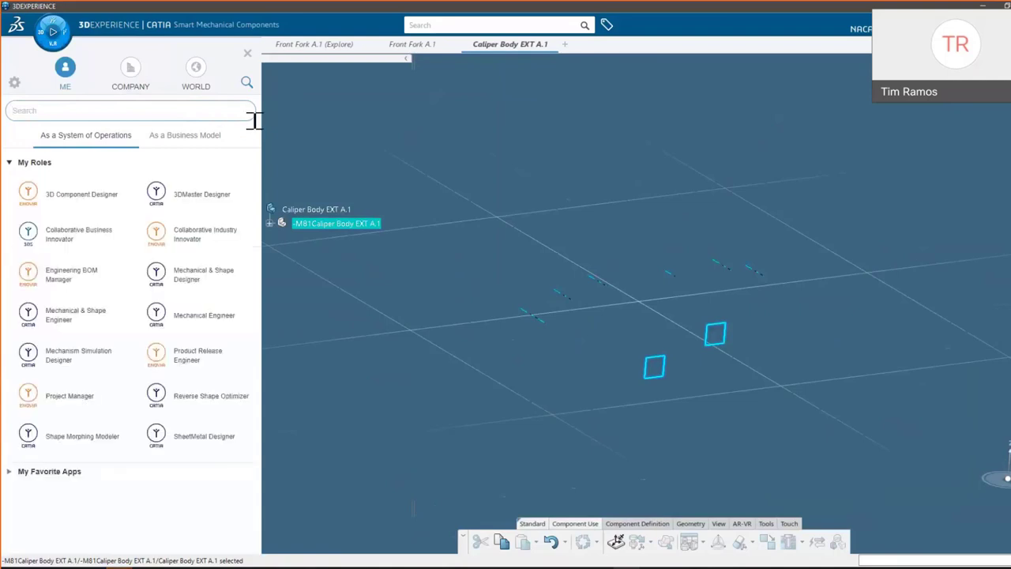
{"action": "type", "text": "part"}
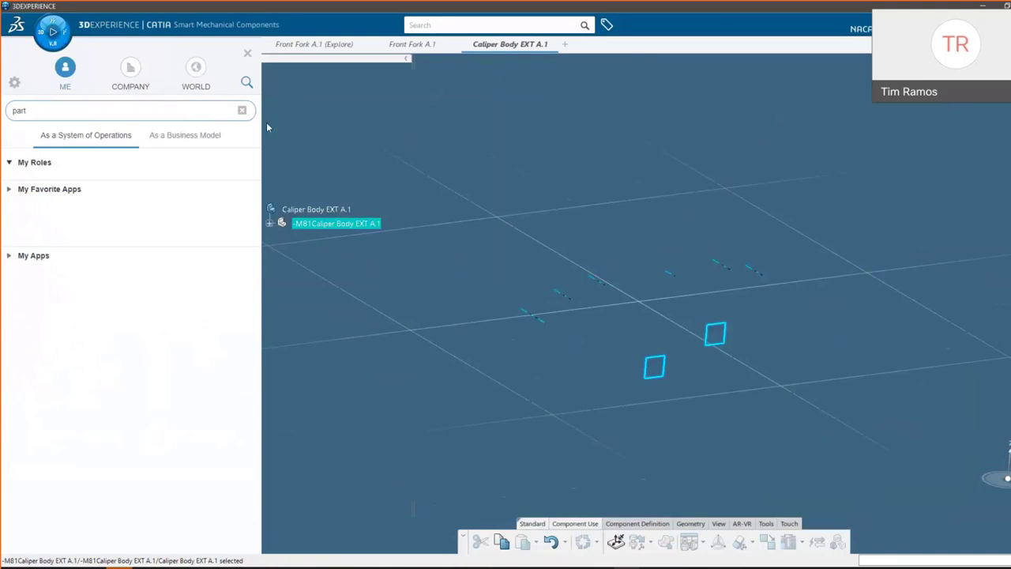
{"action": "key", "text": "BackSpace"}
{"action": "key", "text": "BackSpace"}
{"action": "key", "text": "BackSpace"}
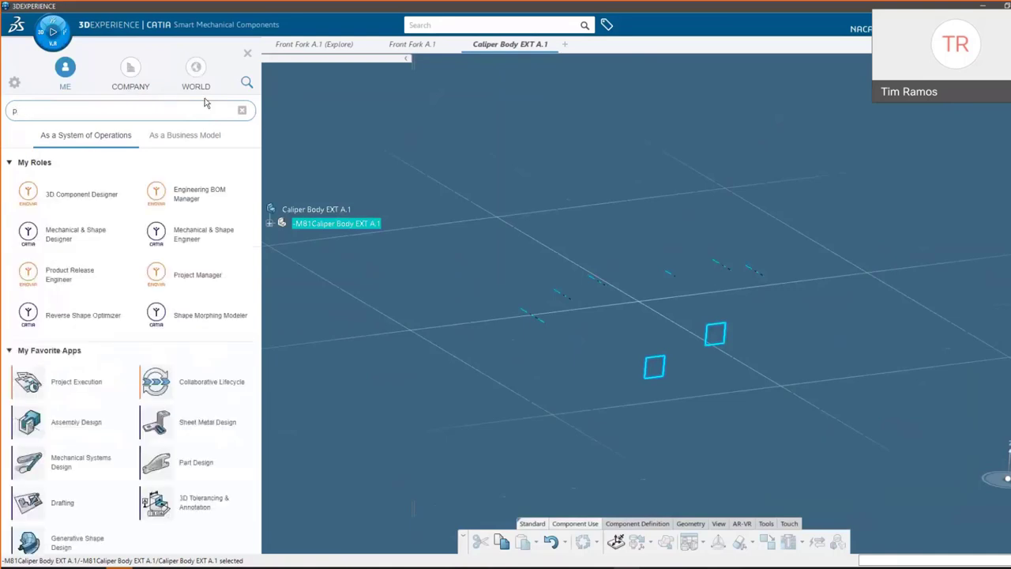
{"action": "type", "text": "a"}
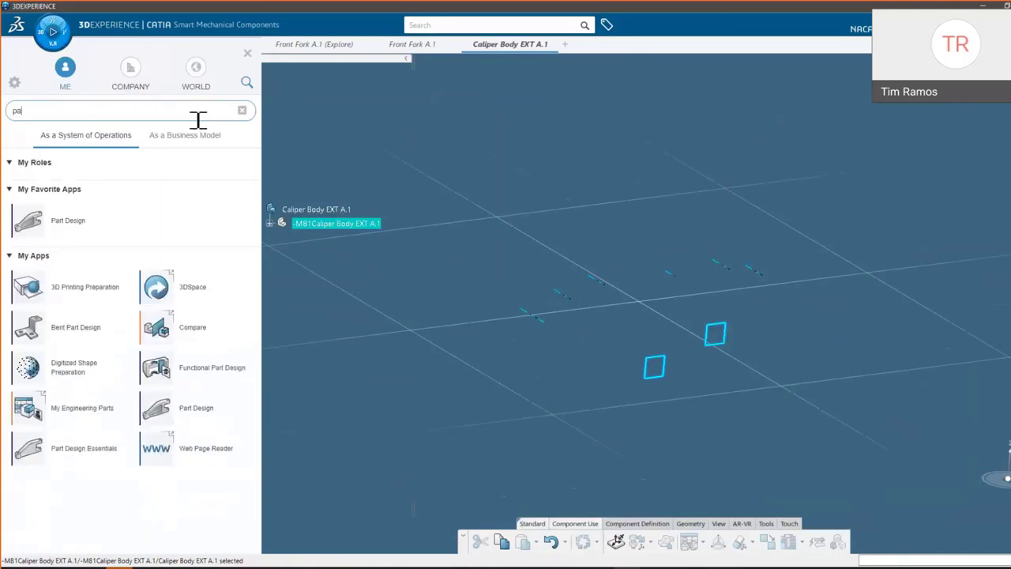
{"action": "left_click", "coordinate": [69, 216]}
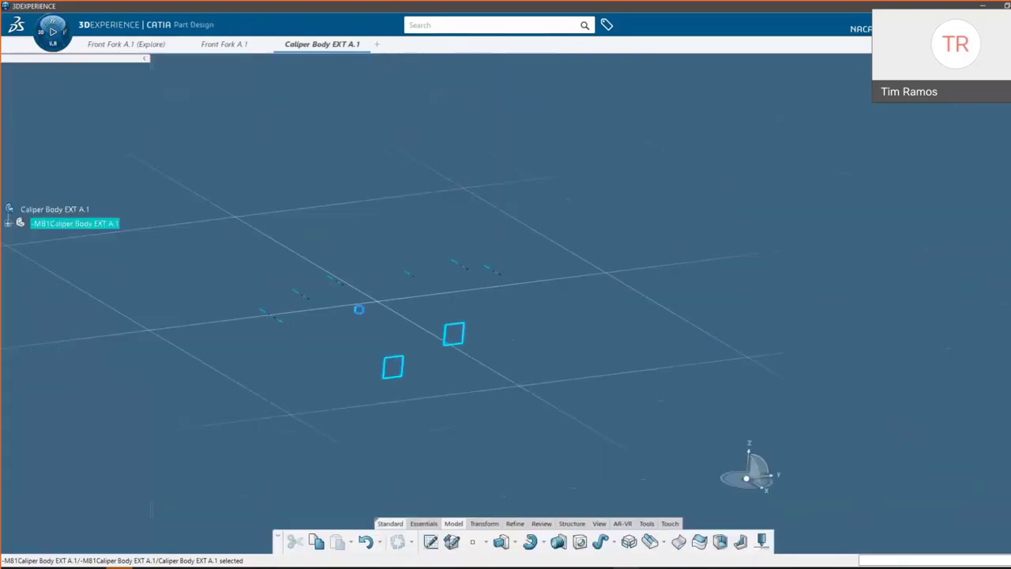
Inspect the caliper body's hidden geometry and locate Sketch.24 in the tree from the model
{"action": "left_click", "coordinate": [7, 224]}
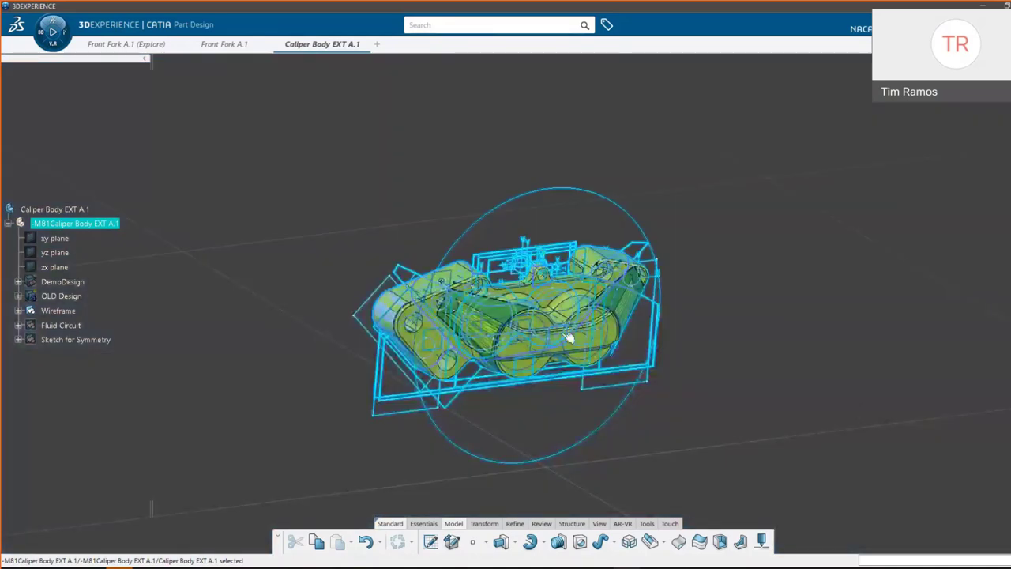
{"action": "middle_click_drag", "start_coordinate": [515, 357], "coordinate": [675, 364]}
{"action": "middle_click_drag", "start_coordinate": [690, 355], "coordinate": [650, 391]}
{"action": "left_click", "coordinate": [649, 391]}
{"action": "middle_click_drag", "start_coordinate": [570, 387], "coordinate": [512, 293]}
{"action": "right_click", "coordinate": [514, 281]}
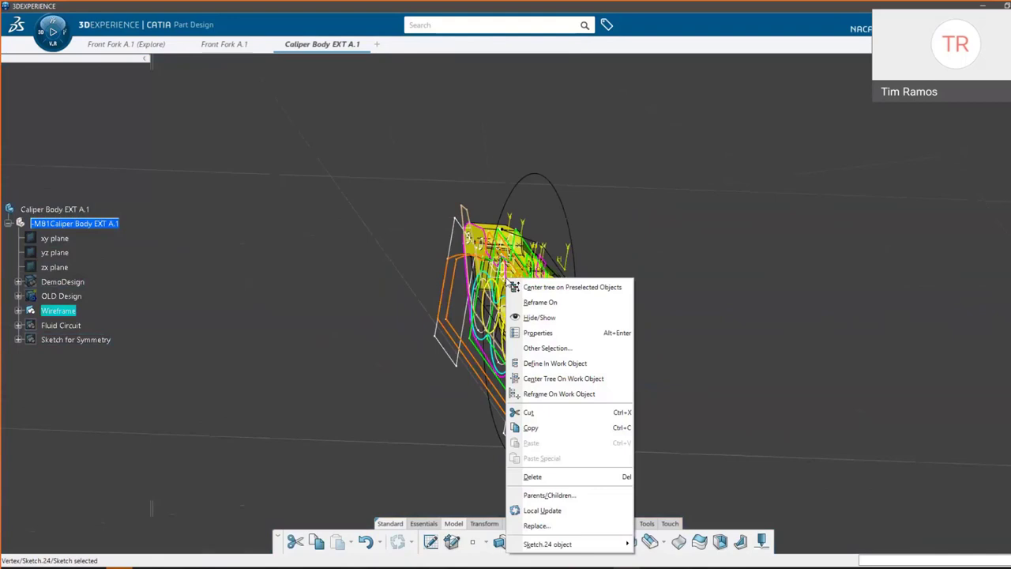
{"action": "left_click", "coordinate": [553, 283]}
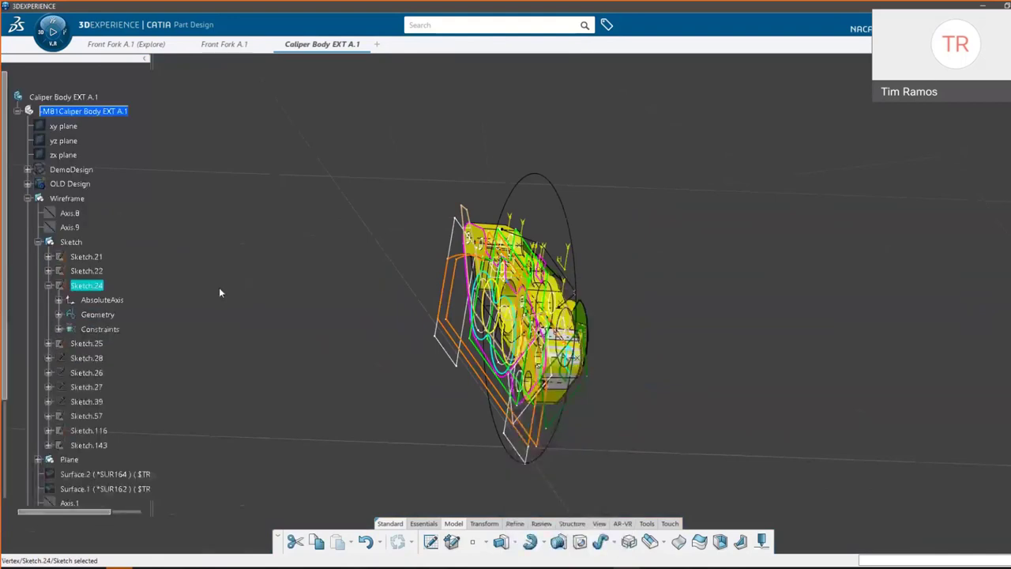
Show all wireframe sketches from Sketch.21 through Sketch.143 and display the visible geometry space
{"action": "left_click", "coordinate": [79, 258]}
{"action": "left_click", "coordinate": [93, 446], "text": "shift"}
{"action": "right_click", "coordinate": [93, 446]}
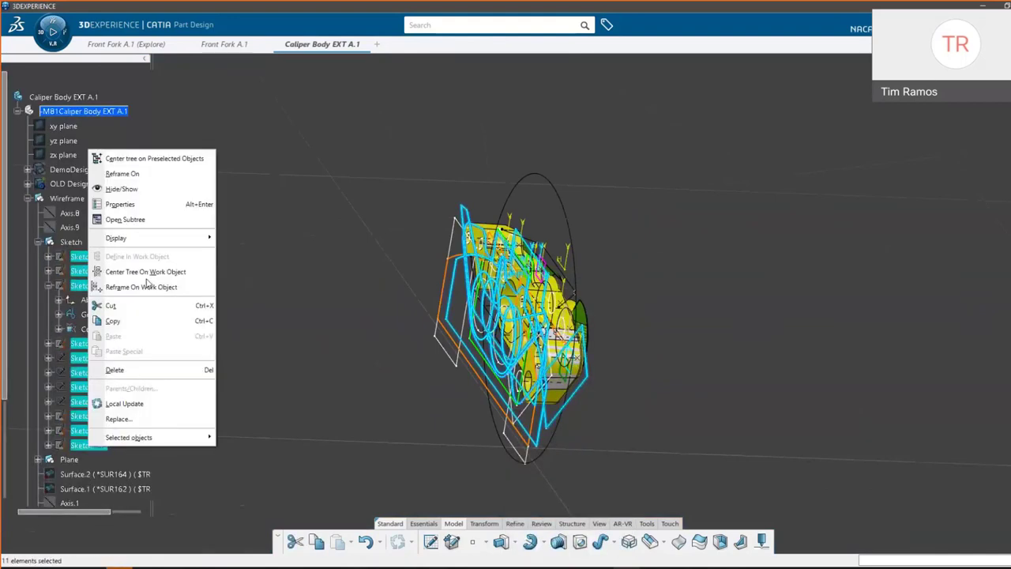
{"action": "left_click", "coordinate": [119, 188]}
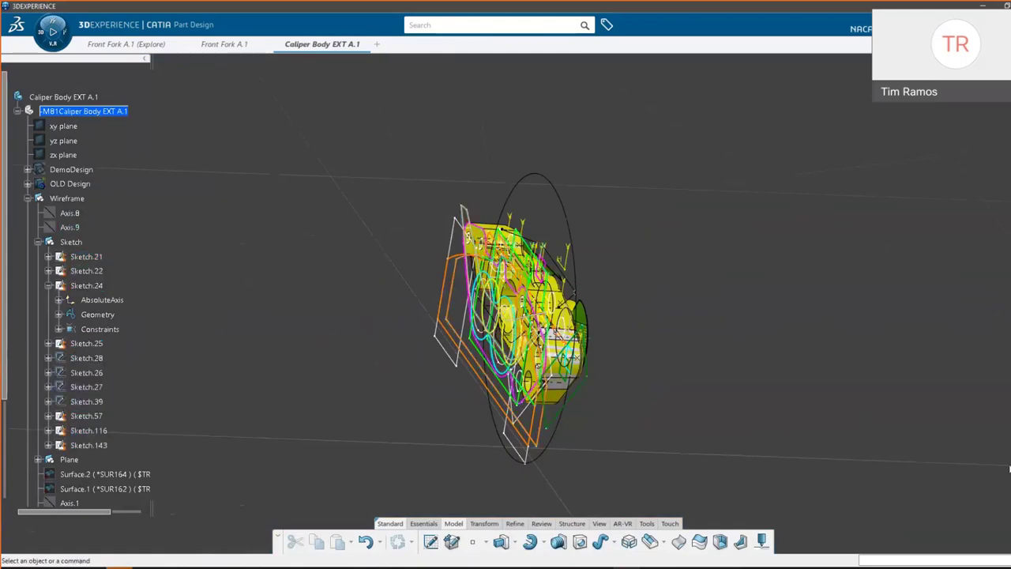
{"action": "key", "text": "ctrl+space"}
{"action": "mouse_move", "coordinate": [713, 338]}
{"action": "middle_mouse_down"}
{"action": "mouse_move", "coordinate": [526, 356]}
{"action": "mouse_move", "coordinate": [561, 408]}
{"action": "mouse_move", "coordinate": [628, 366]}
{"action": "mouse_move", "coordinate": [622, 355]}
{"action": "middle_mouse_up"}
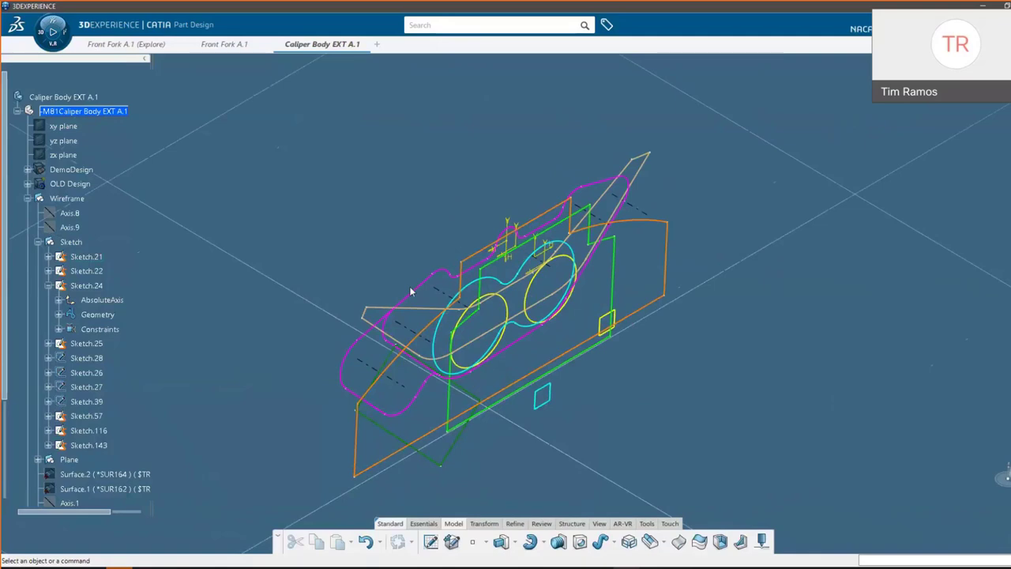
Collapse the Wireframe set and insert a new empty body into the Caliper Body EXT part
{"action": "left_click", "coordinate": [28, 198]}
{"action": "left_click", "coordinate": [65, 110]}
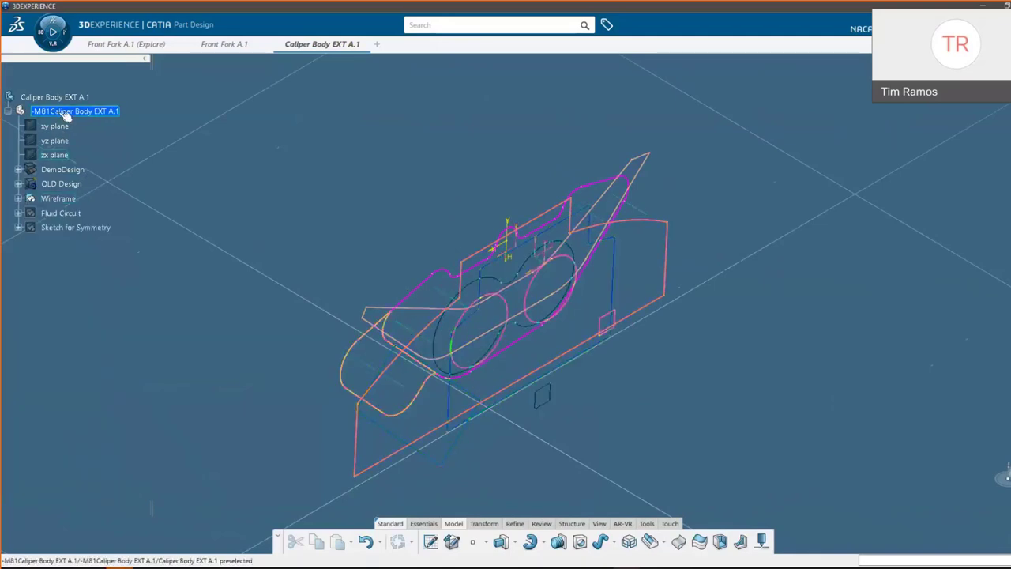
{"action": "left_click", "coordinate": [94, 74]}
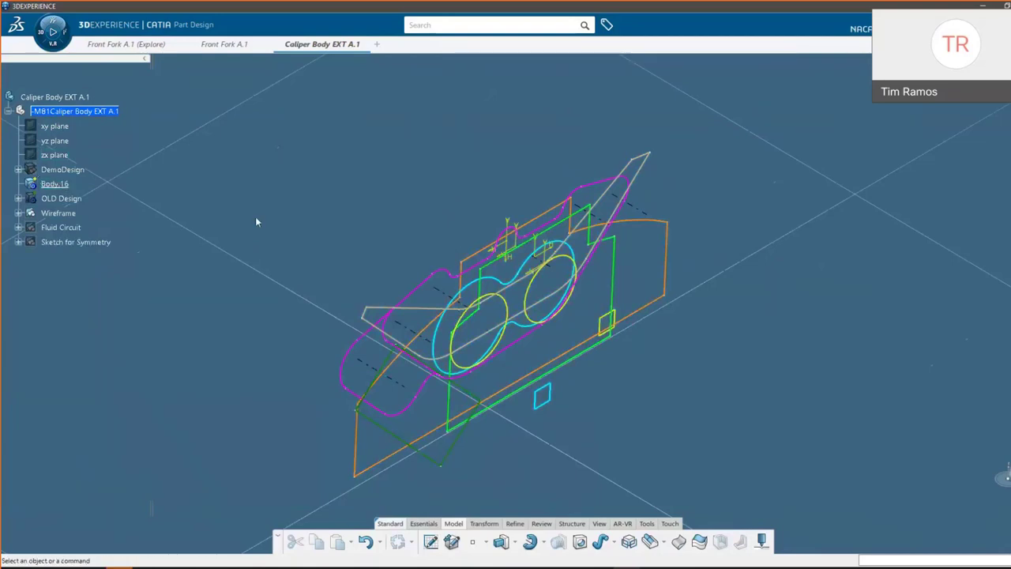
{"action": "left_click", "coordinate": [419, 296]}
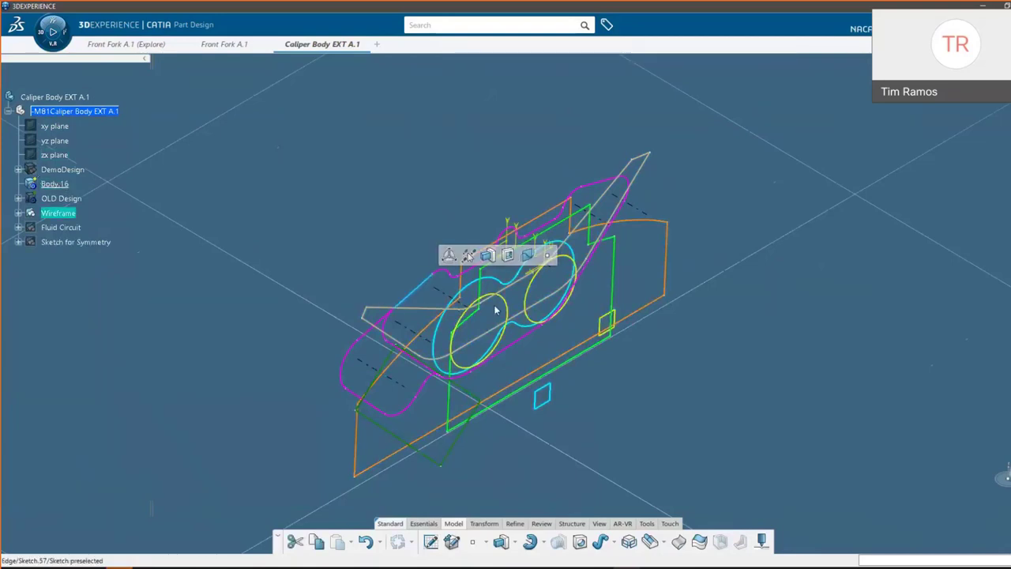
{"action": "left_click", "coordinate": [518, 255]}
{"action": "key", "text": "Escape"}
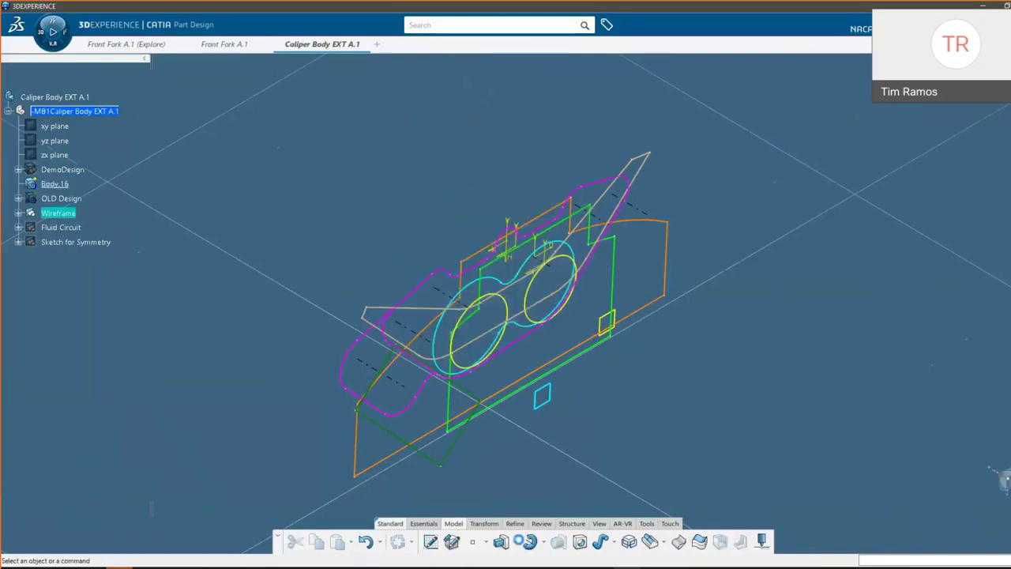
{"action": "left_click", "coordinate": [416, 299]}
{"action": "mouse_move", "coordinate": [386, 409]}
{"action": "middle_mouse_down"}
{"action": "mouse_move", "coordinate": [544, 358]}
{"action": "mouse_move", "coordinate": [345, 361]}
{"action": "mouse_move", "coordinate": [454, 331]}
{"action": "mouse_move", "coordinate": [470, 339]}
{"action": "middle_mouse_up"}
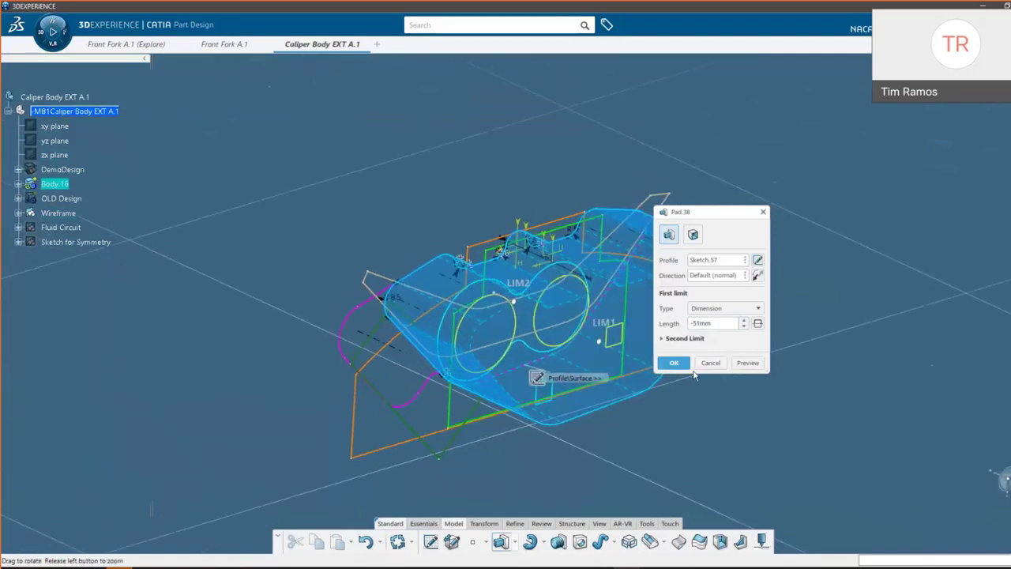
{"action": "left_click", "coordinate": [711, 363]}
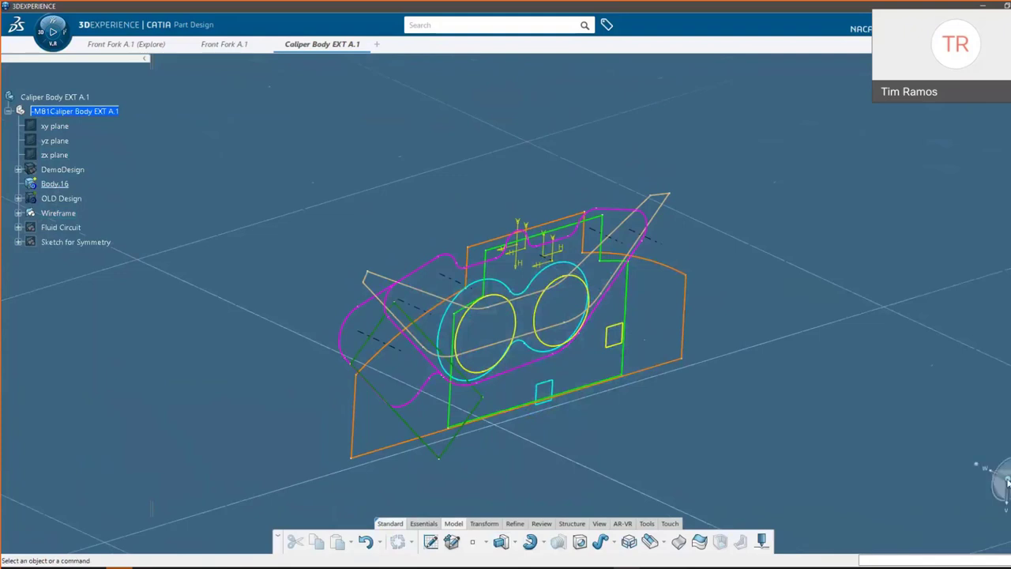
Extrude the full caliper outline, Sketch.24, into a solid pad about 34.5 mm long in the new body
{"action": "left_click", "coordinate": [365, 300]}
{"action": "middle_click_drag", "start_coordinate": [356, 330], "coordinate": [388, 363]}
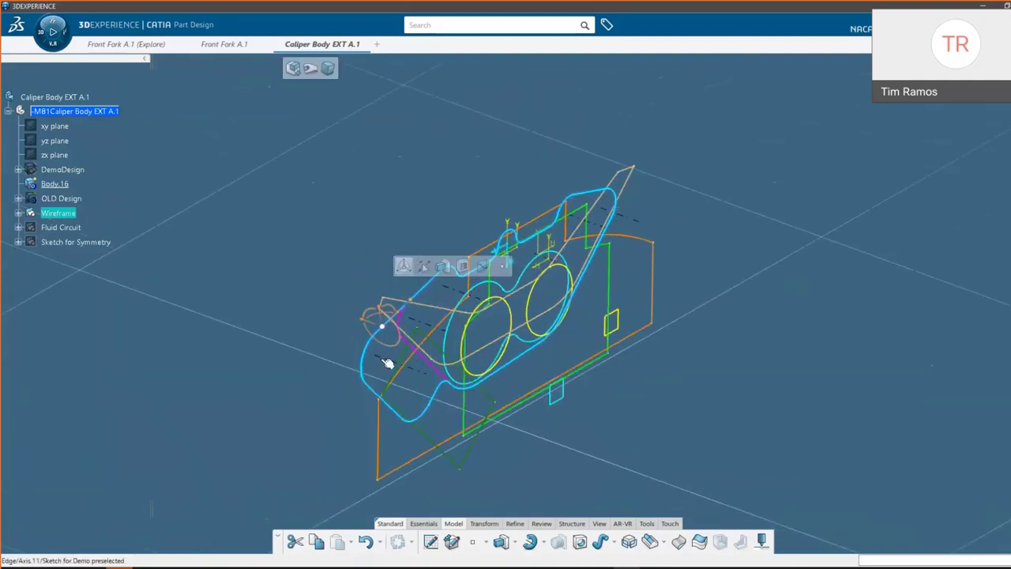
{"action": "left_click", "coordinate": [329, 69]}
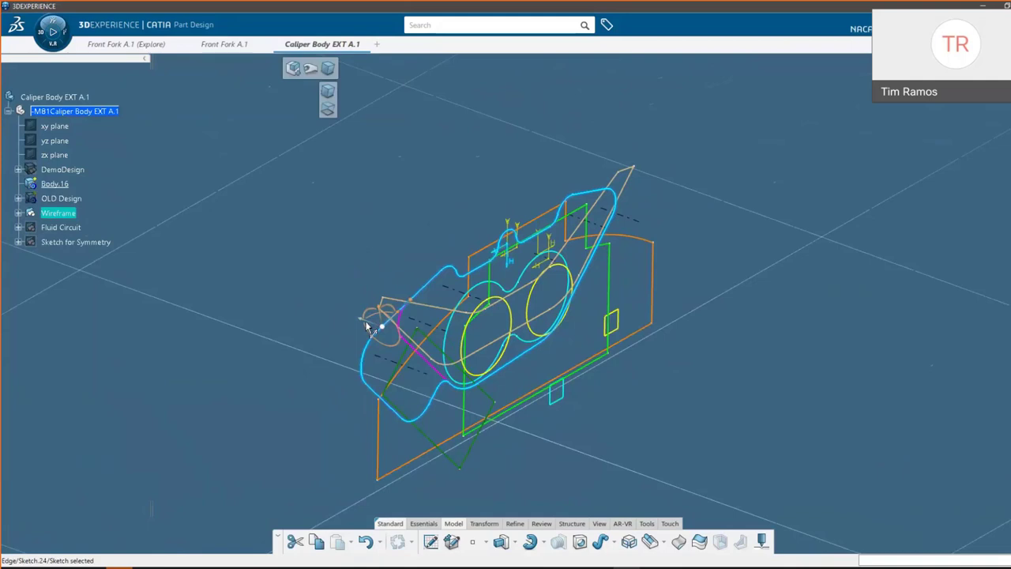
{"action": "left_click", "coordinate": [365, 323]}
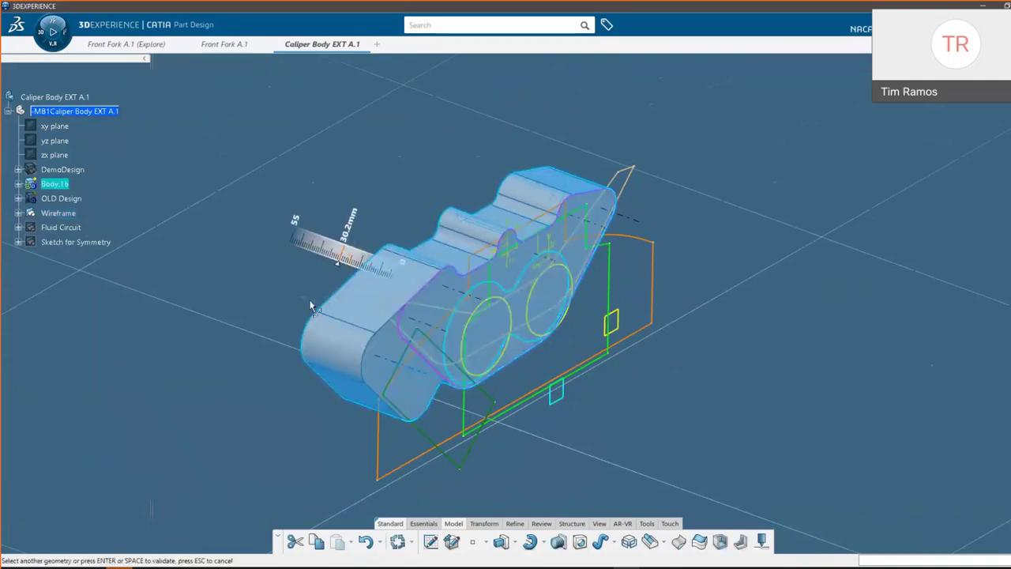
{"action": "left_click_drag", "start_coordinate": [369, 315], "coordinate": [465, 354]}
{"action": "middle_click_drag", "start_coordinate": [588, 332], "coordinate": [591, 383]}
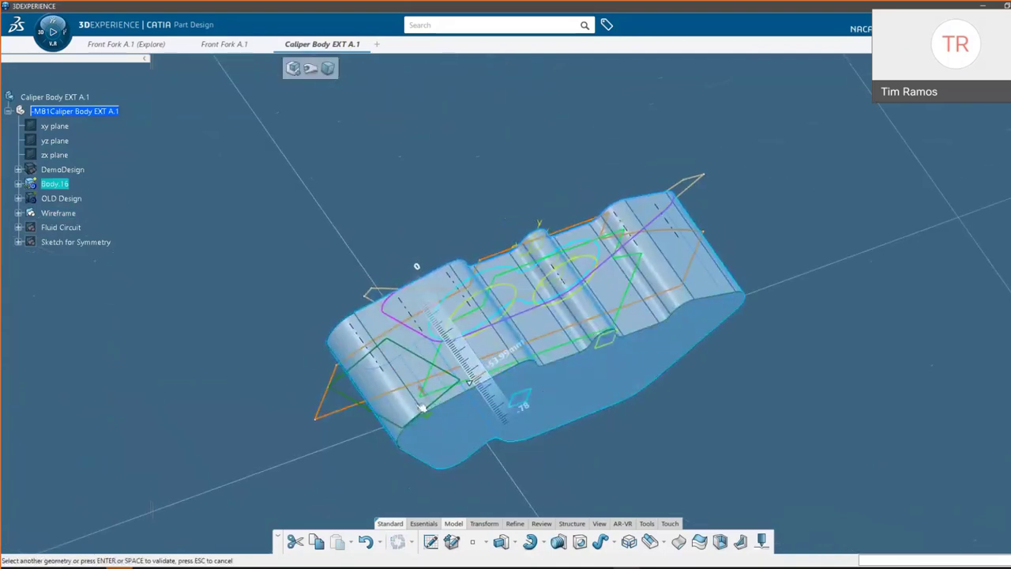
{"action": "left_click_drag", "start_coordinate": [427, 409], "coordinate": [384, 386]}
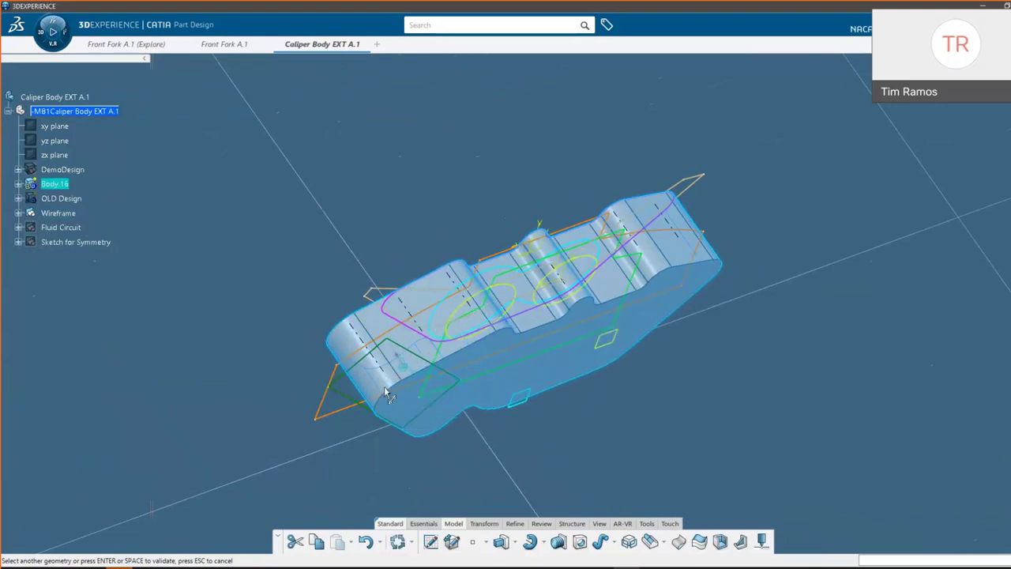
{"action": "key", "text": "Return"}
Extend the pad's first limit up to Plane.23 and review the pad's definition
{"action": "middle_click_drag", "start_coordinate": [577, 361], "coordinate": [544, 442]}
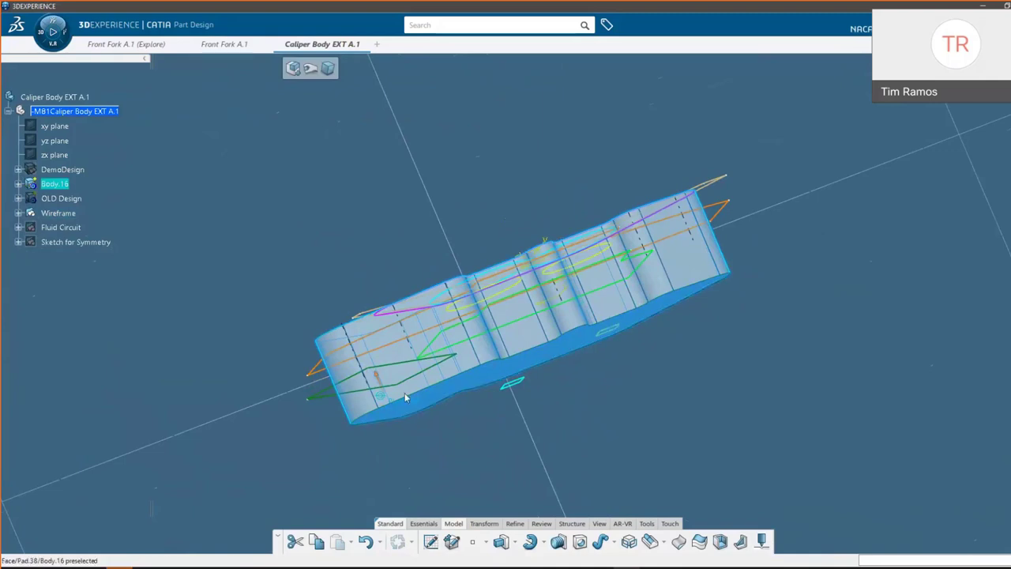
{"action": "left_click", "coordinate": [381, 377]}
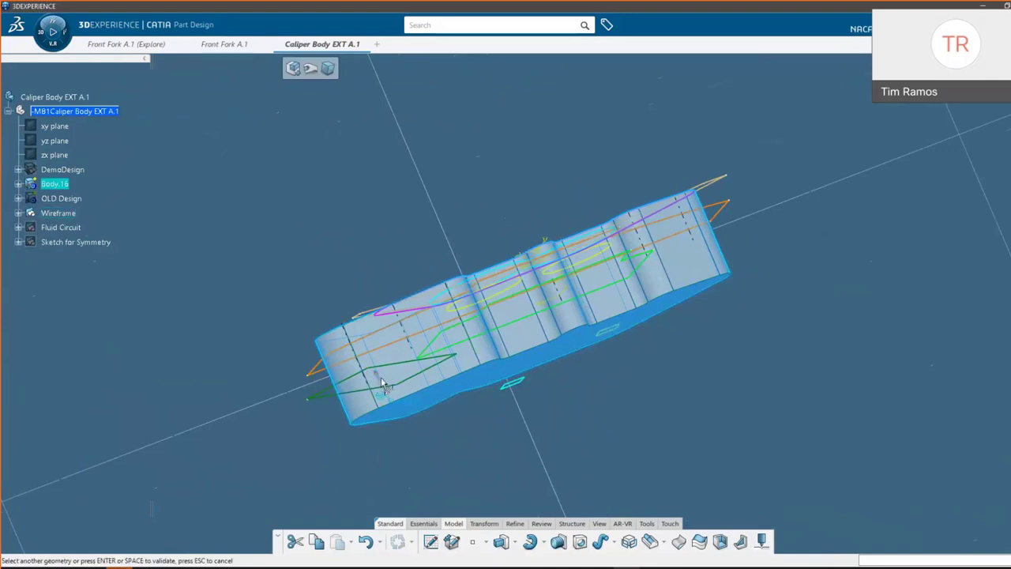
{"action": "left_click", "coordinate": [598, 437]}
{"action": "middle_click_drag", "start_coordinate": [593, 403], "coordinate": [566, 369]}
{"action": "double_click", "coordinate": [566, 368]}
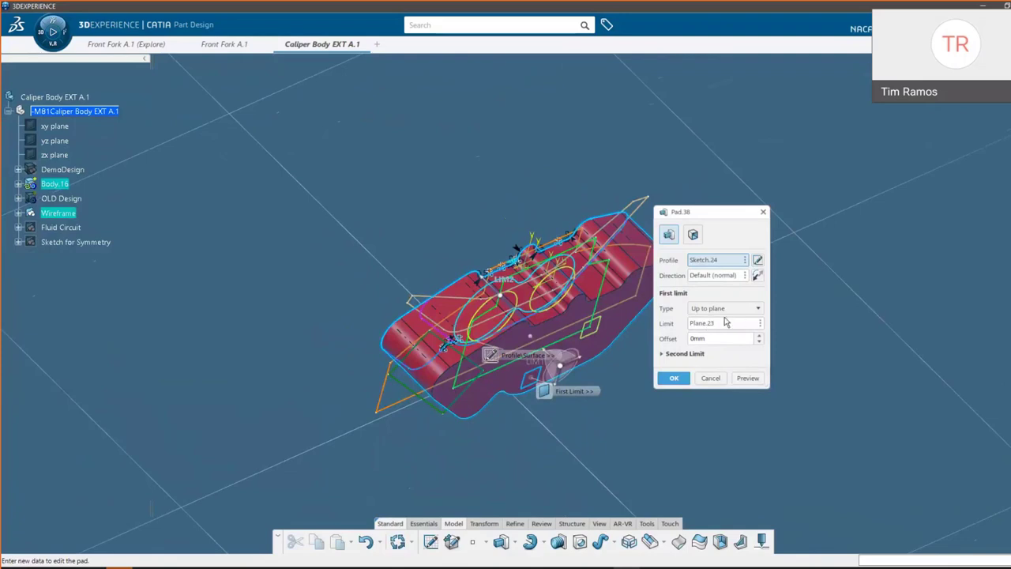
{"action": "key", "text": "Return"}
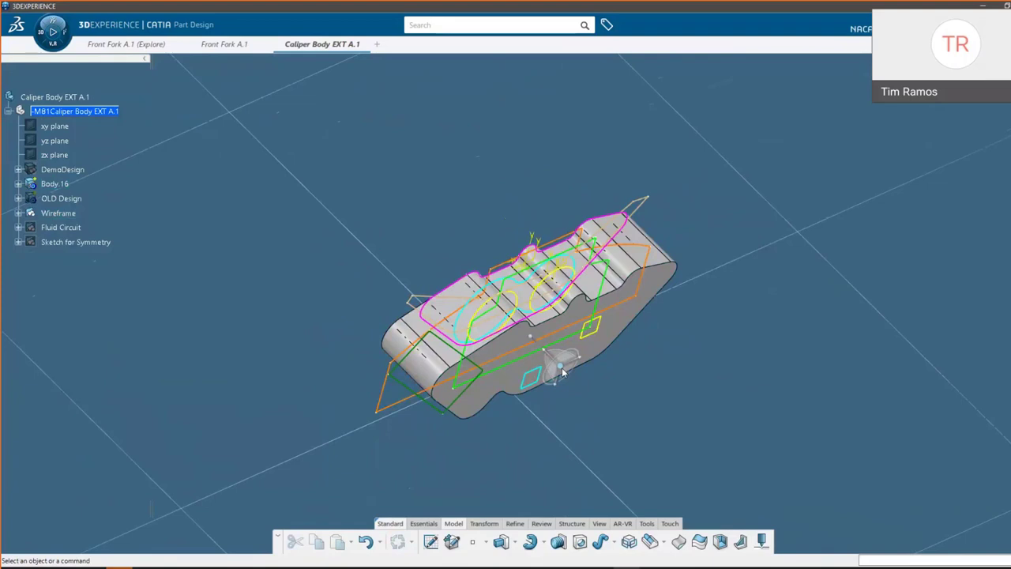
{"action": "left_click", "coordinate": [810, 333]}
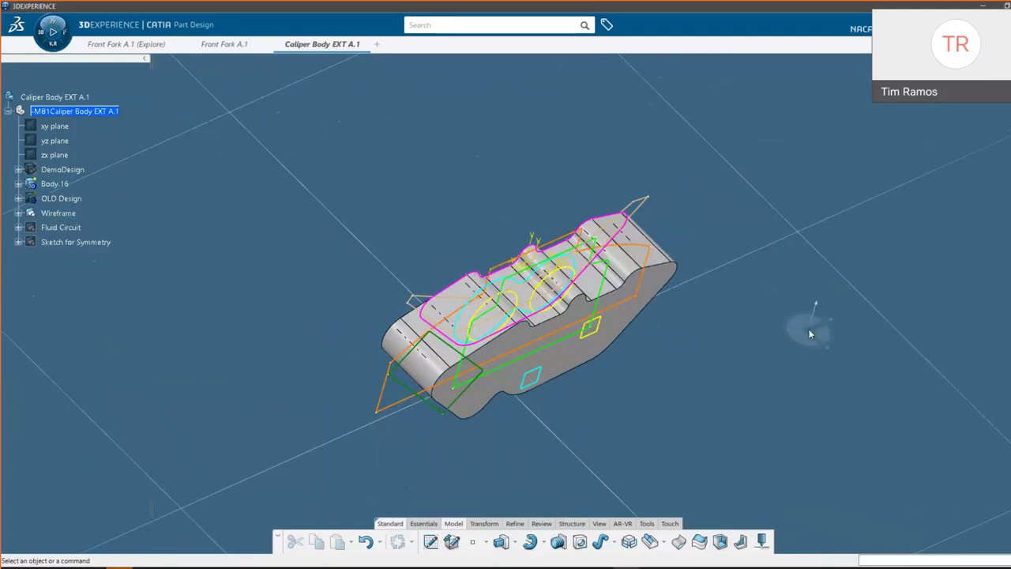
Switch the first limit of the caliper outline pad to Dimension and enter a length of -22.5 m
{"action": "double_click", "coordinate": [580, 345]}
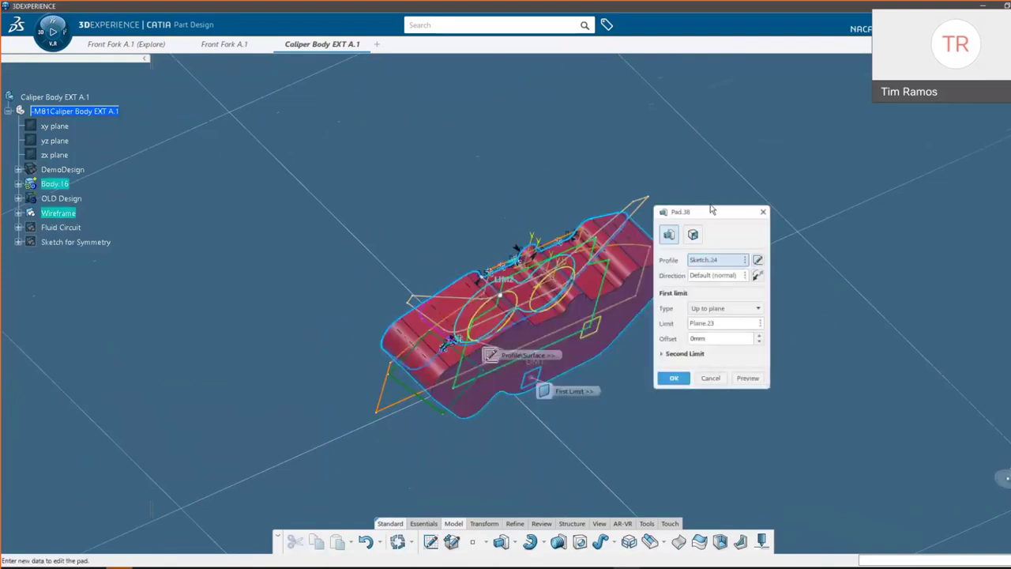
{"action": "left_click", "coordinate": [764, 213]}
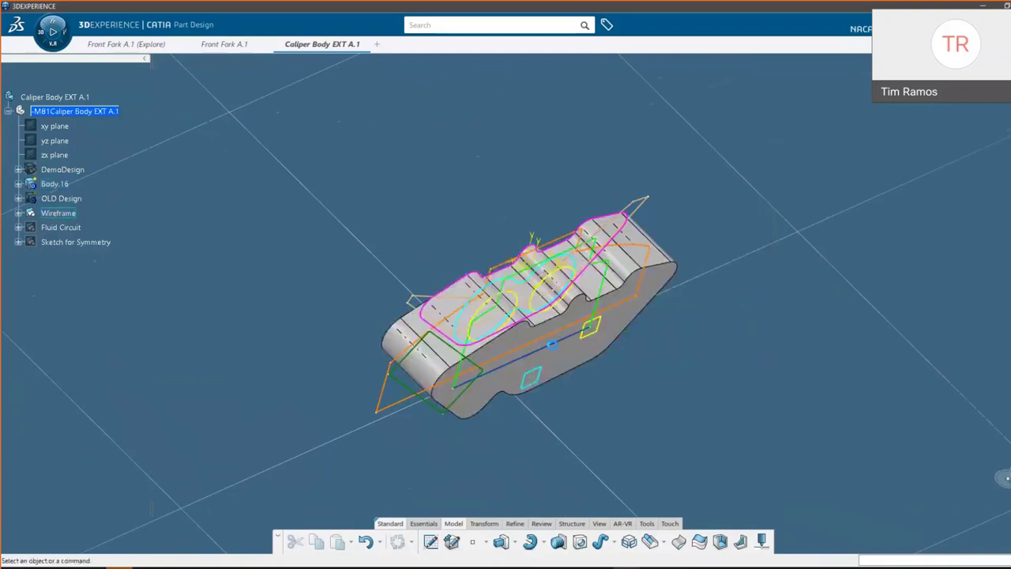
{"action": "left_click", "coordinate": [577, 364]}
{"action": "double_click", "coordinate": [577, 364]}
{"action": "left_click", "coordinate": [728, 308]}
{"action": "left_click", "coordinate": [710, 319]}
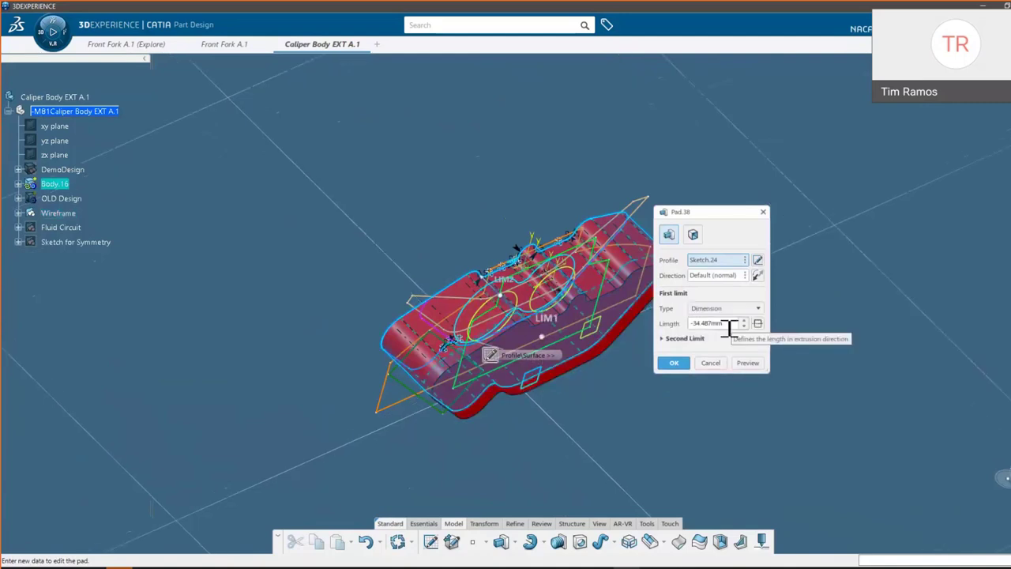
{"action": "type", "text": "-22.5m"}
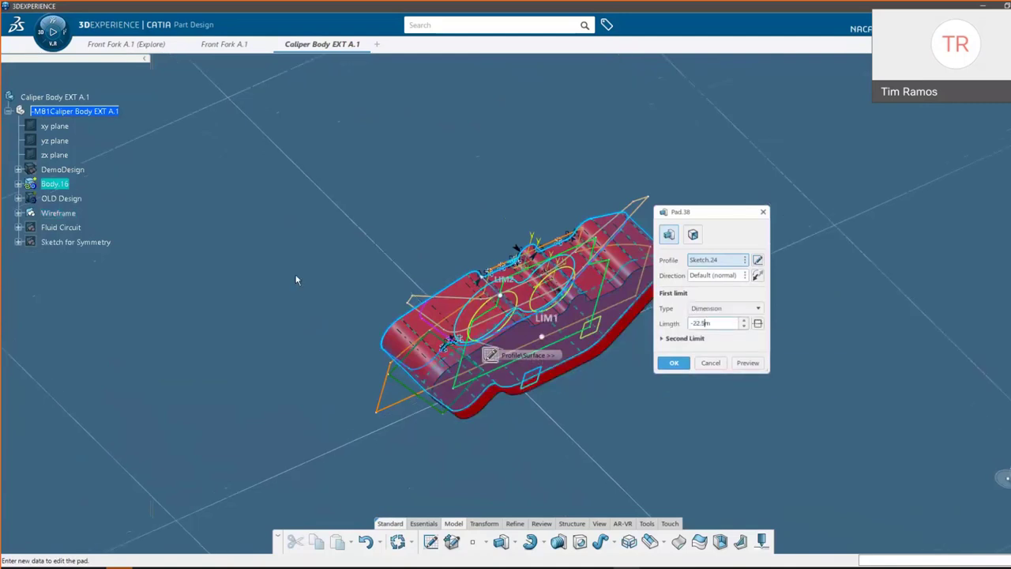
{"action": "key", "text": "Return"}
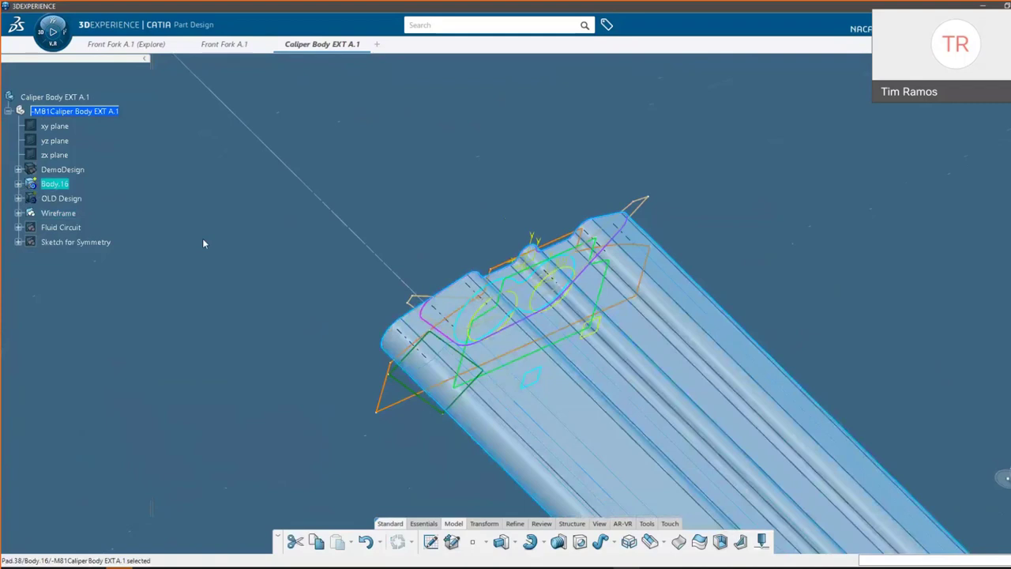
Correct the caliper outline pad's length to -22.5 mm
{"action": "double_click", "coordinate": [687, 376]}
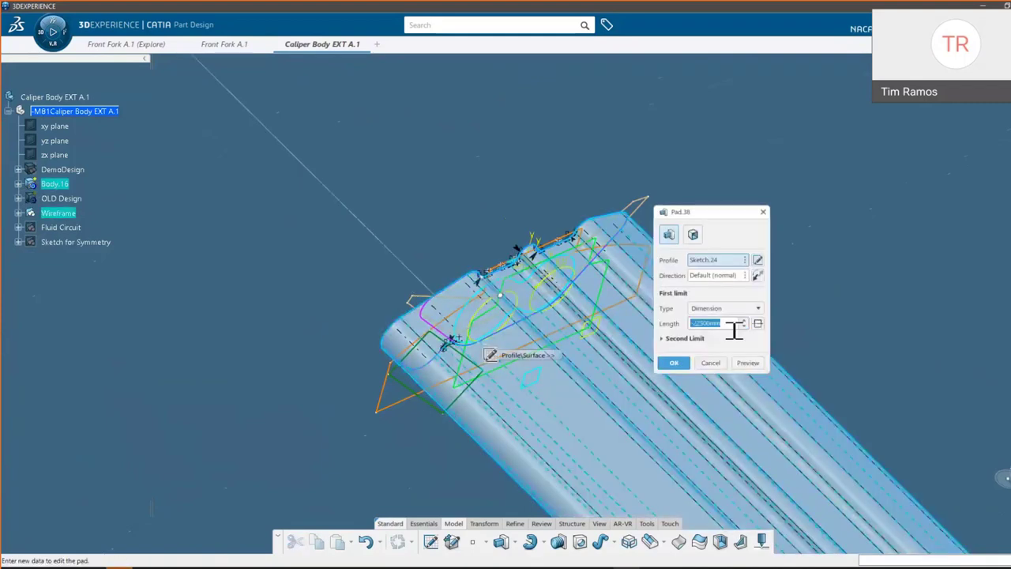
{"action": "left_click", "coordinate": [722, 323]}
{"action": "key", "text": "BackSpace"}
{"action": "key", "text": "BackSpace"}
{"action": "key", "text": "Return"}
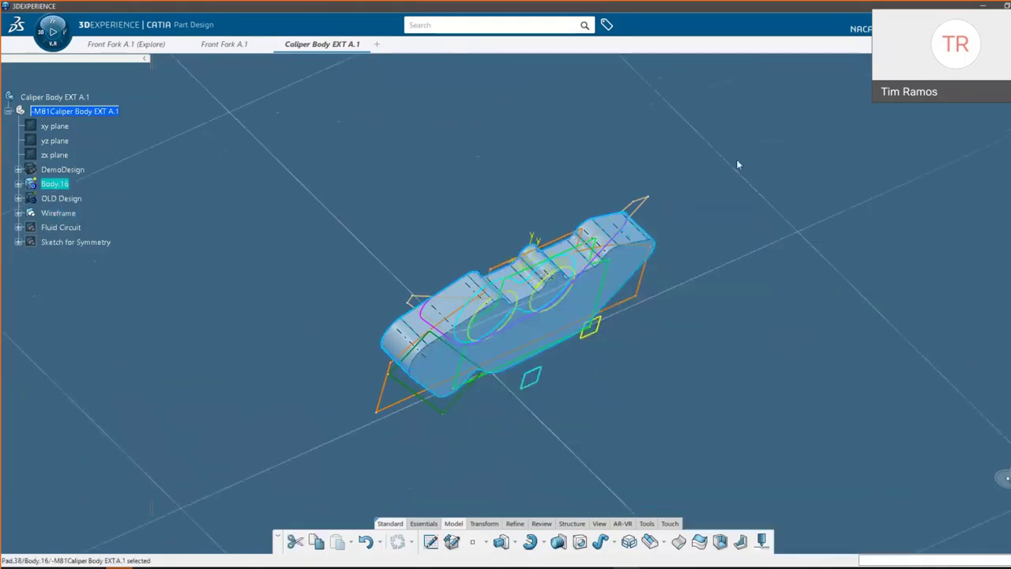
Extrude the double-circle piston housing outline, Sketch.22, outward into a pad about 43 mm long
{"action": "middle_click_drag", "start_coordinate": [714, 265], "coordinate": [608, 393]}
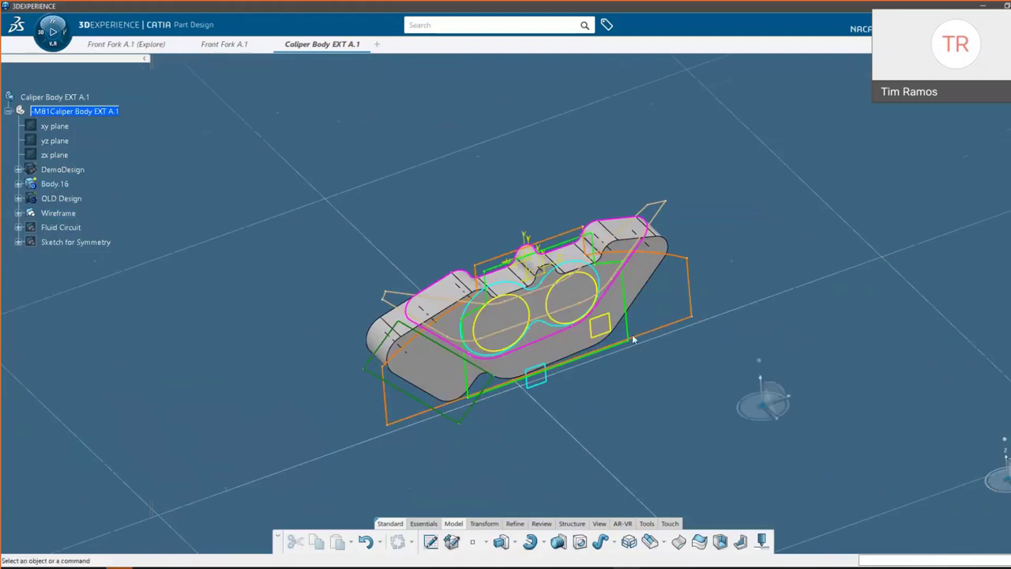
{"action": "left_click", "coordinate": [500, 278]}
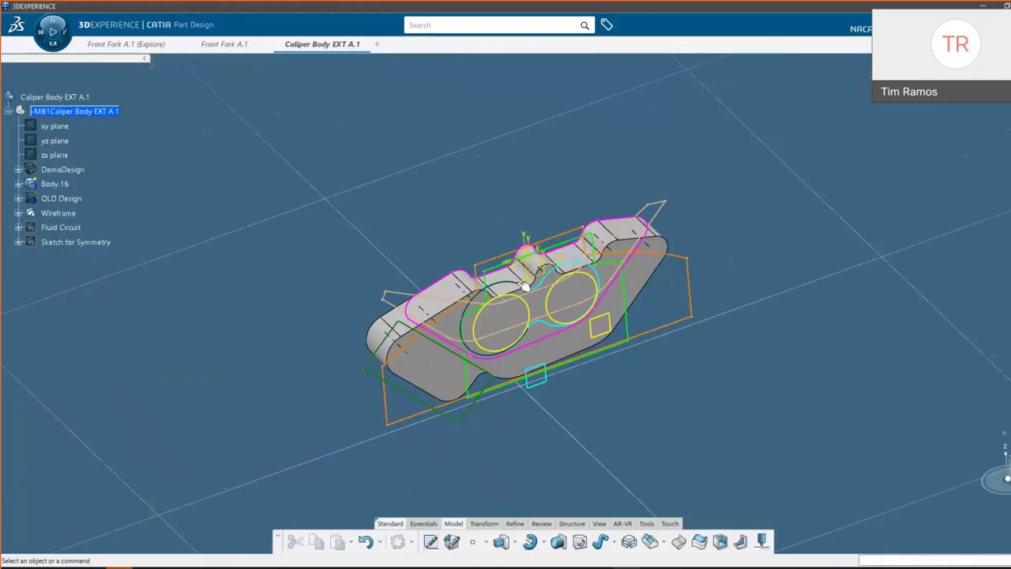
{"action": "left_click", "coordinate": [575, 245]}
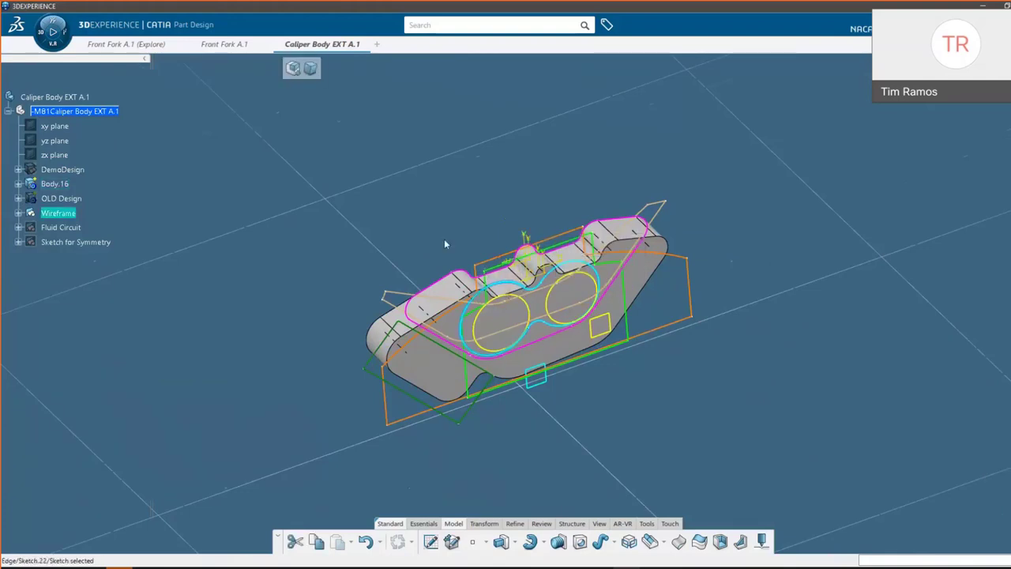
{"action": "mouse_move", "coordinate": [482, 203]}
{"action": "left_mouse_down"}
{"action": "mouse_move", "coordinate": [531, 324]}
{"action": "mouse_move", "coordinate": [553, 344]}
{"action": "mouse_move", "coordinate": [525, 319]}
{"action": "left_mouse_up"}
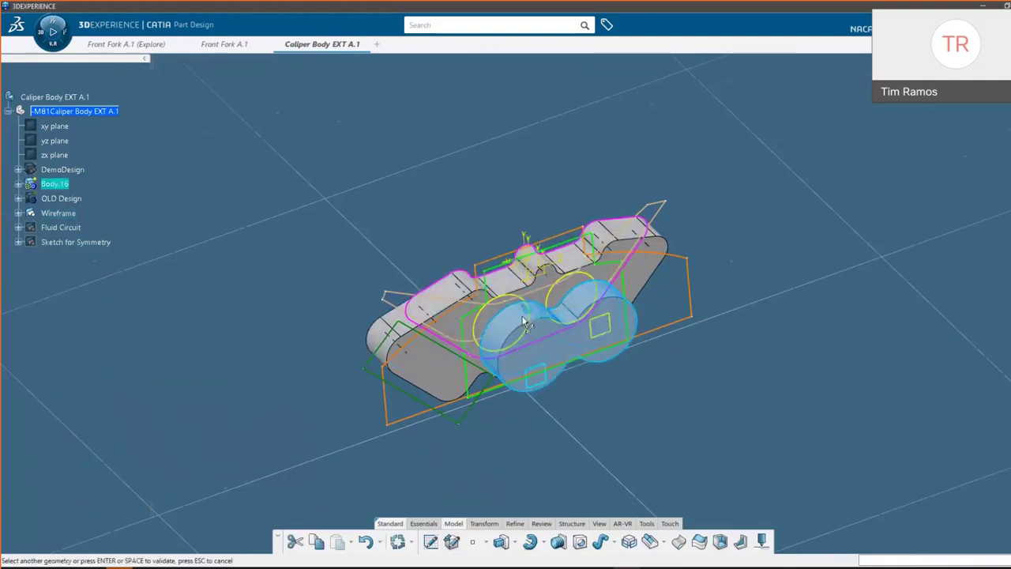
{"action": "middle_click_drag", "start_coordinate": [620, 483], "coordinate": [468, 403]}
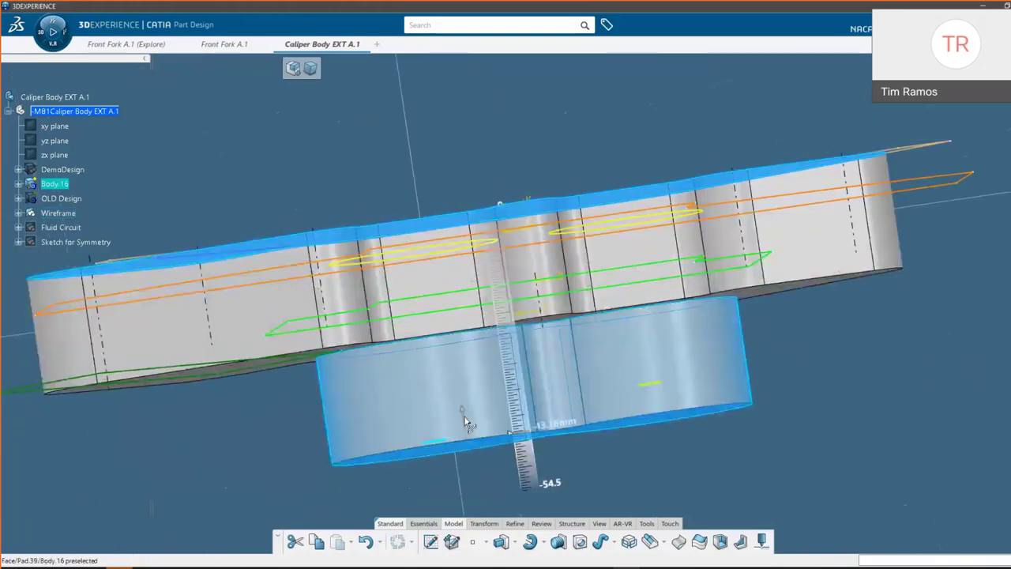
{"action": "left_click_drag", "start_coordinate": [463, 413], "coordinate": [459, 407]}
{"action": "left_click", "coordinate": [619, 459]}
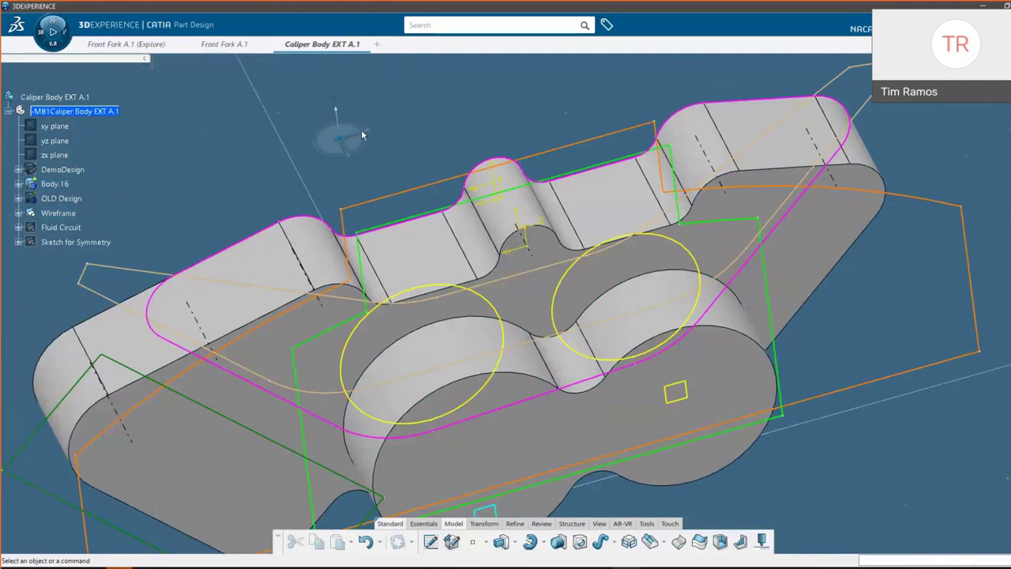
Draft the piston housing pad's side faces by 1.5deg, with the adjoining outline pad face as neutral element
{"action": "middle_click_drag", "start_coordinate": [505, 255], "coordinate": [499, 264]}
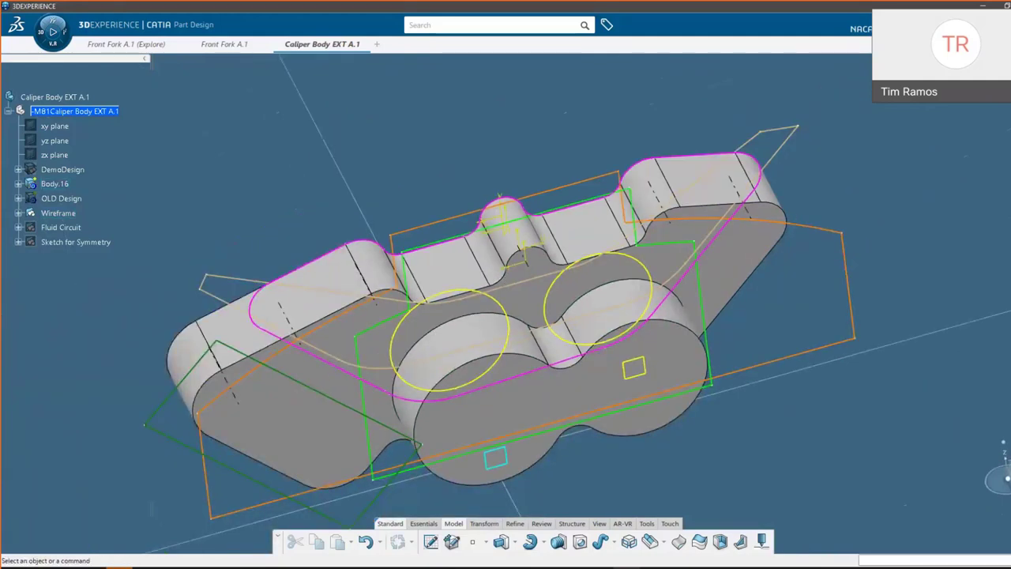
{"action": "middle_click_drag", "start_coordinate": [481, 353], "coordinate": [582, 300]}
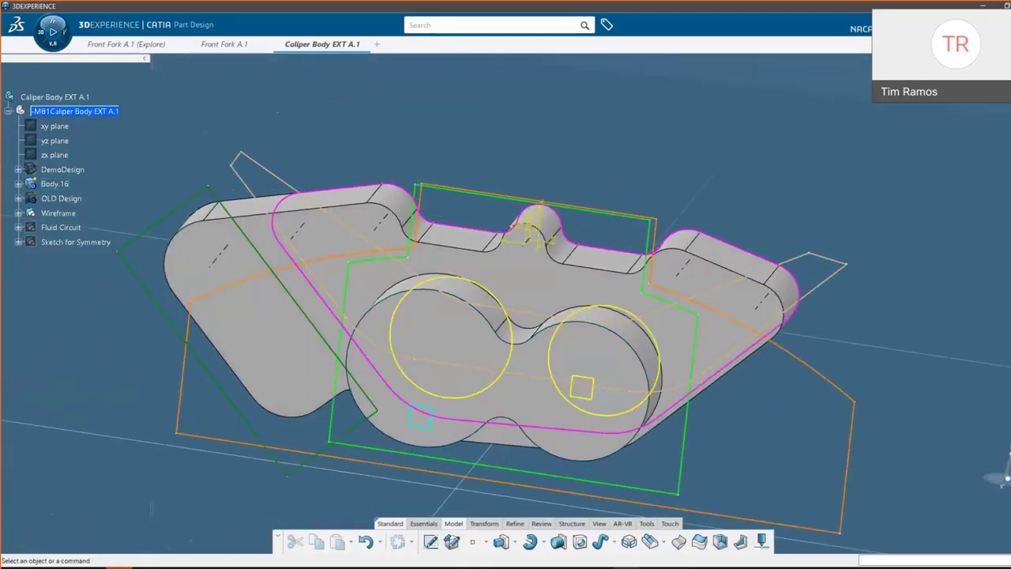
{"action": "left_click", "coordinate": [608, 356]}
{"action": "middle_click_drag", "start_coordinate": [609, 356], "coordinate": [751, 398]}
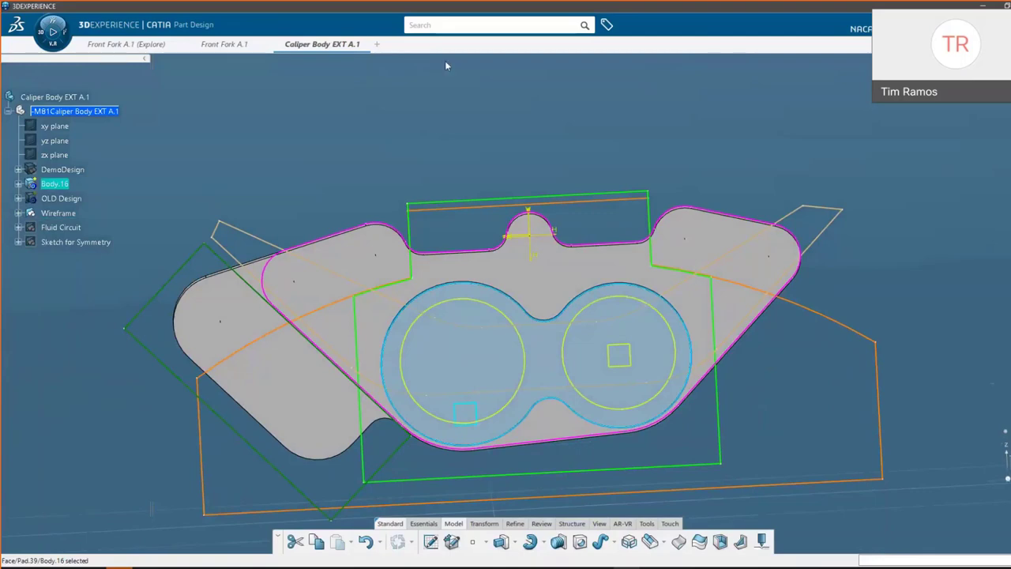
{"action": "middle_click_drag", "start_coordinate": [444, 95], "coordinate": [835, 300]}
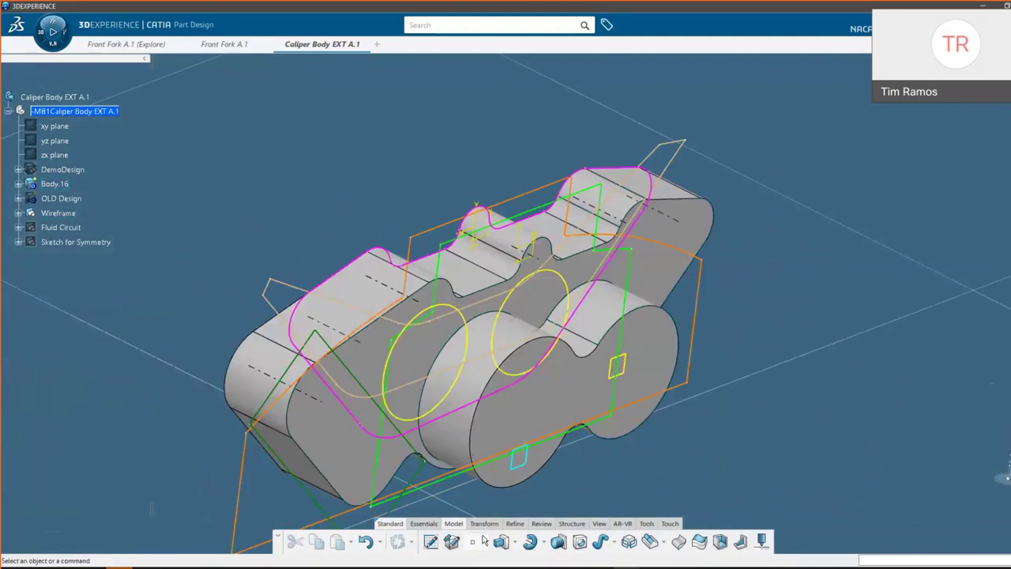
{"action": "left_click", "coordinate": [515, 523]}
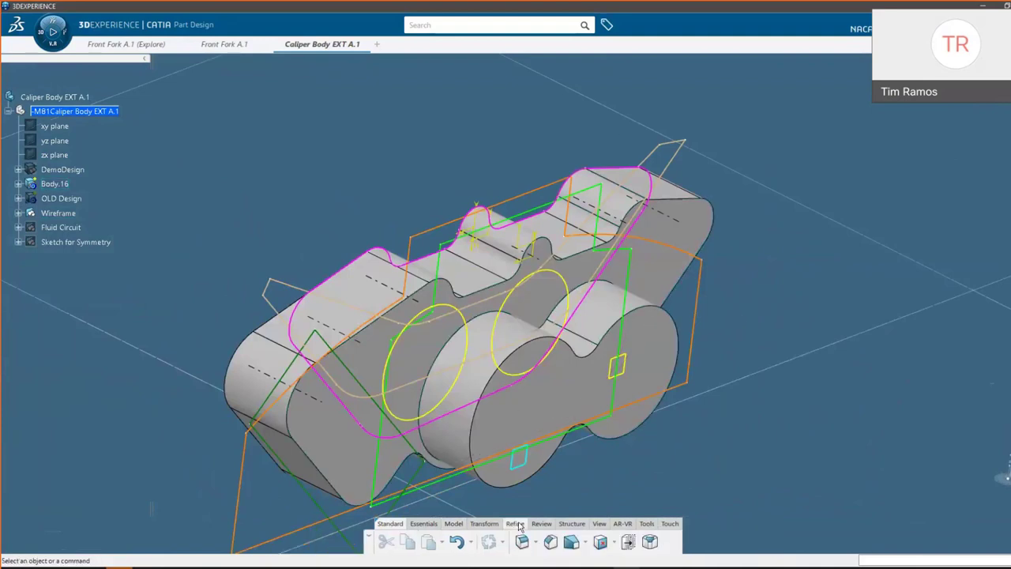
{"action": "left_click", "coordinate": [571, 542]}
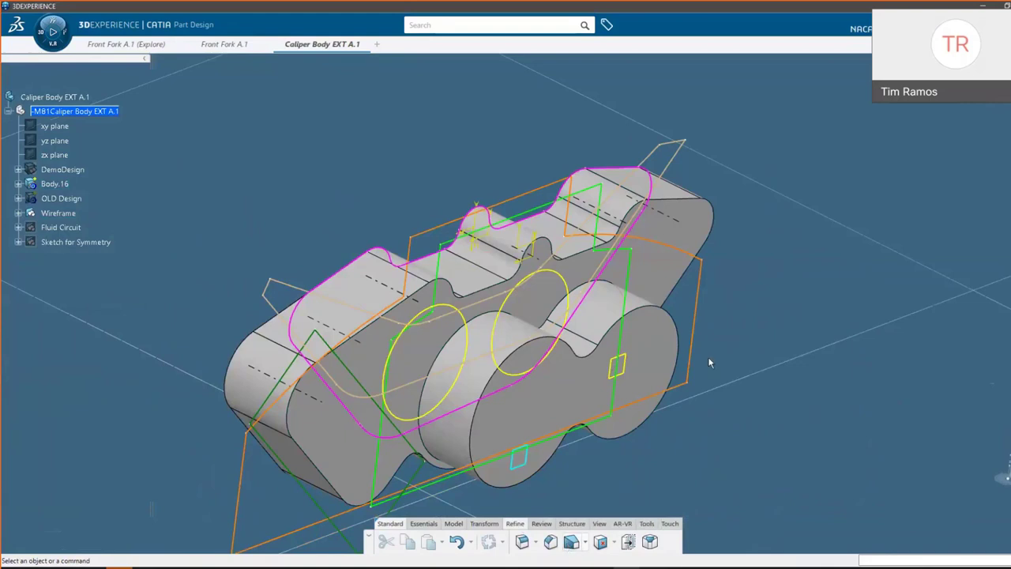
{"action": "left_click", "coordinate": [486, 338]}
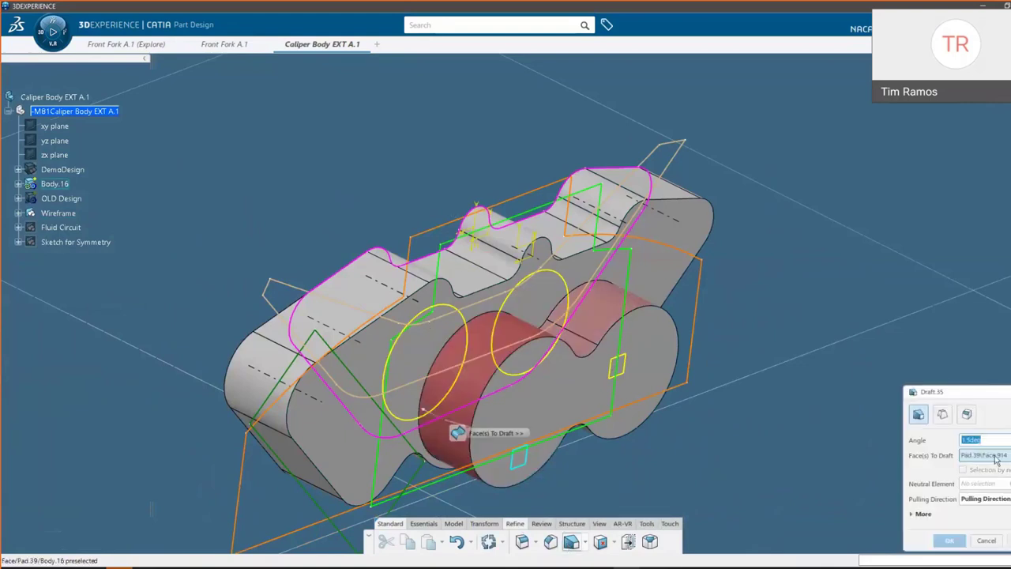
{"action": "left_click", "coordinate": [983, 483]}
{"action": "left_click", "coordinate": [513, 356]}
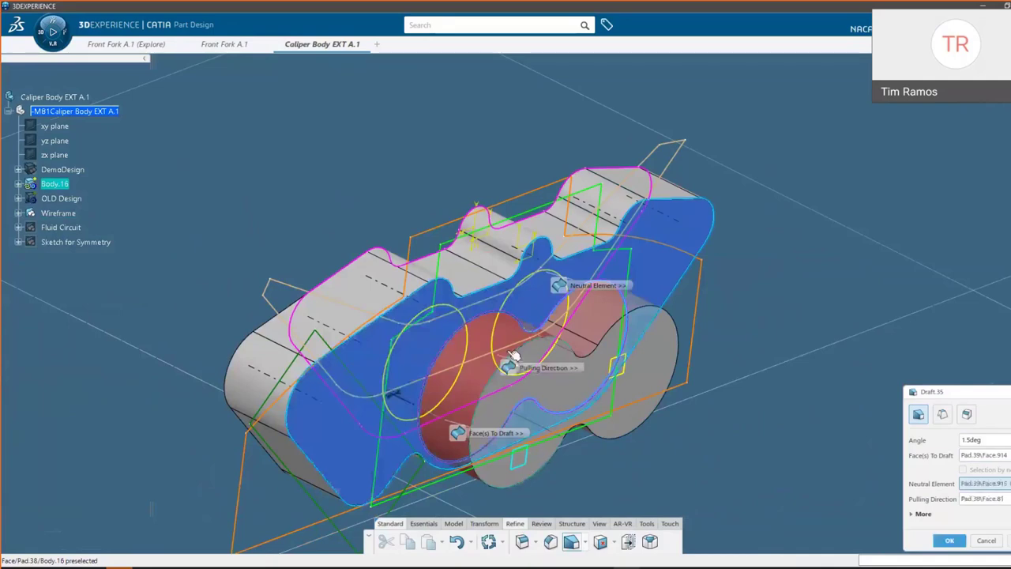
{"action": "middle_click_drag", "start_coordinate": [577, 420], "coordinate": [606, 238]}
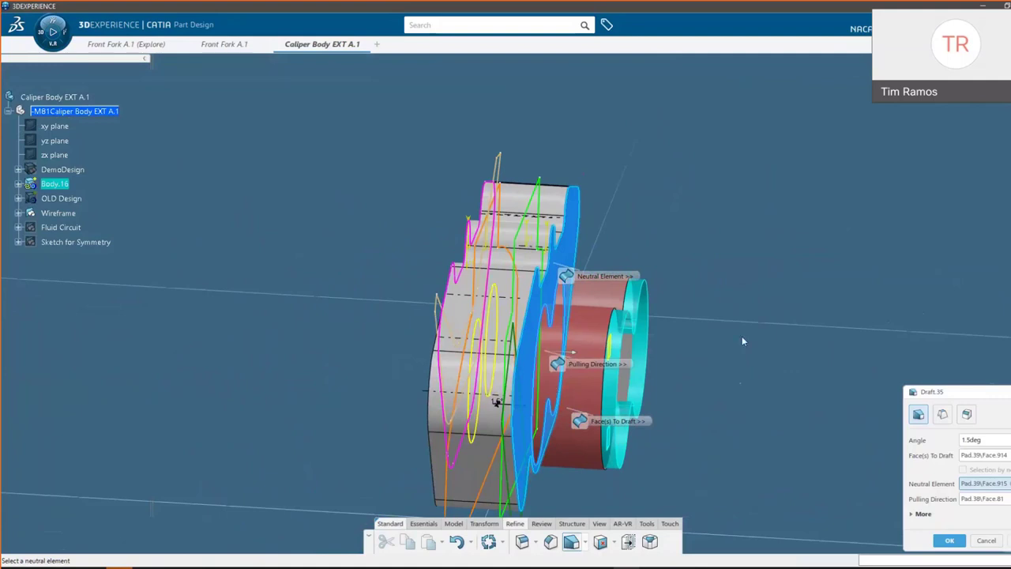
{"action": "left_click", "coordinate": [948, 540]}
Draft the caliper outline pad's side faces by 1.5deg, with its back face as neutral element
{"action": "middle_click_drag", "start_coordinate": [776, 356], "coordinate": [571, 479]}
{"action": "left_click", "coordinate": [571, 541]}
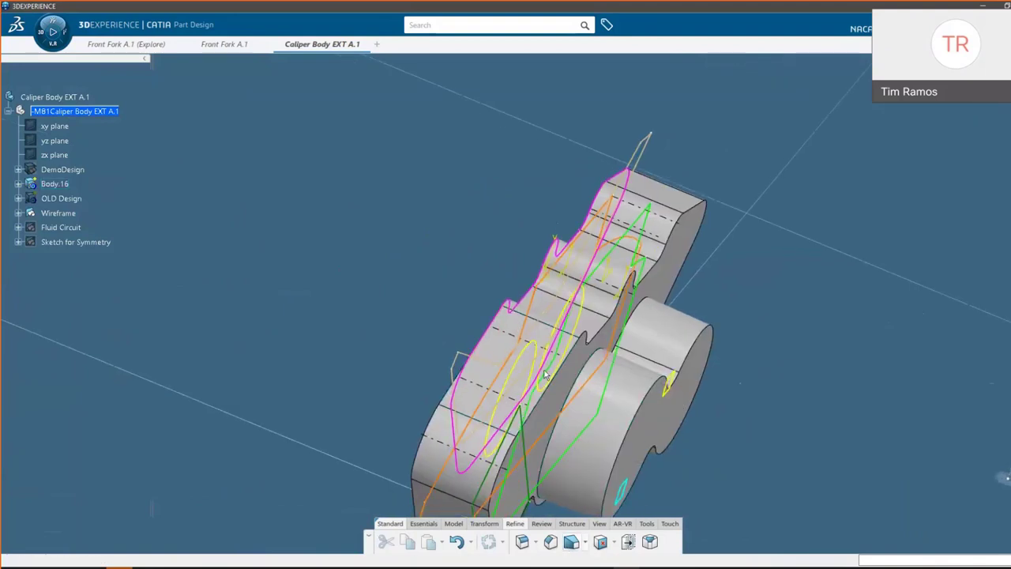
{"action": "middle_click_drag", "start_coordinate": [587, 428], "coordinate": [963, 442]}
{"action": "left_click", "coordinate": [973, 485]}
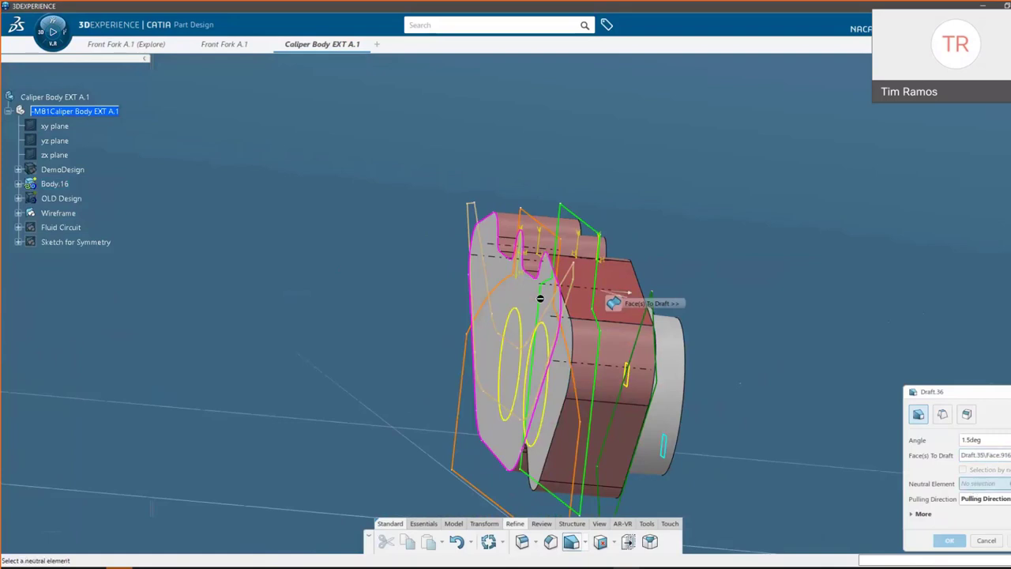
{"action": "left_click", "coordinate": [536, 297]}
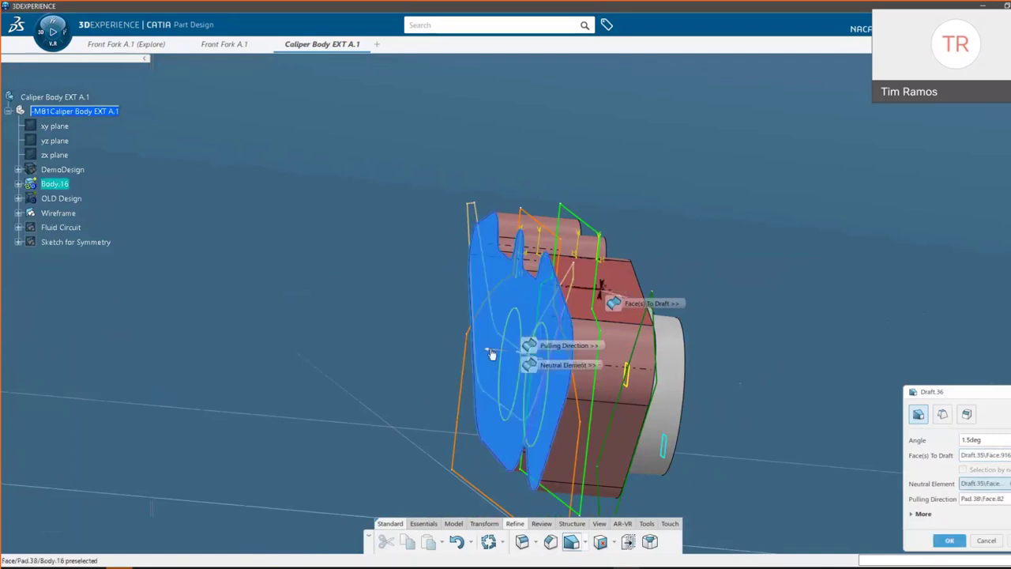
{"action": "middle_click_drag", "start_coordinate": [772, 390], "coordinate": [612, 277]}
{"action": "left_click", "coordinate": [947, 540]}
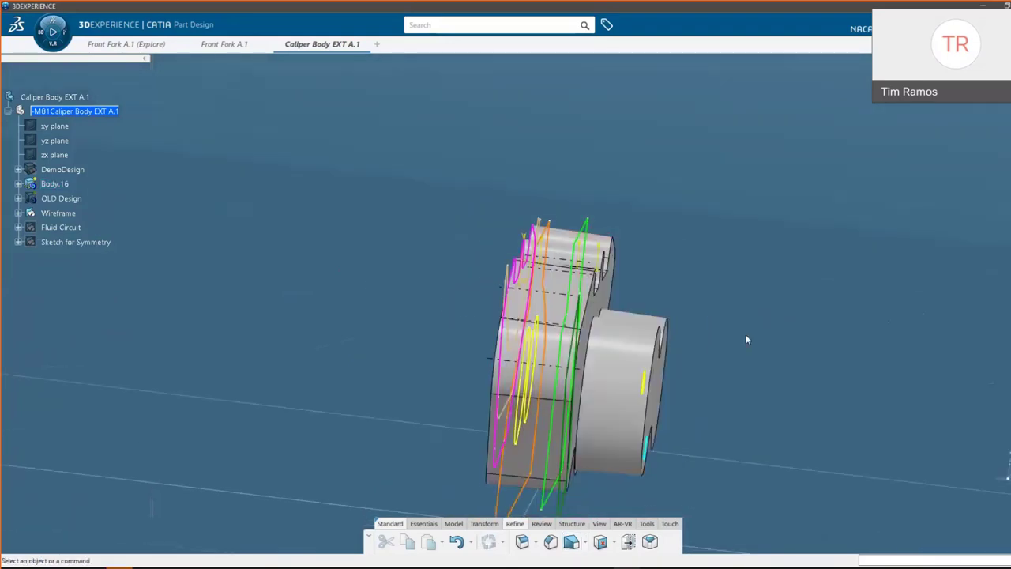
Copy the BodyToTrim body from Trim.1 in DemoDesign and paste it into the Caliper Body EXT part
{"action": "middle_click_drag", "start_coordinate": [745, 334], "coordinate": [647, 305]}
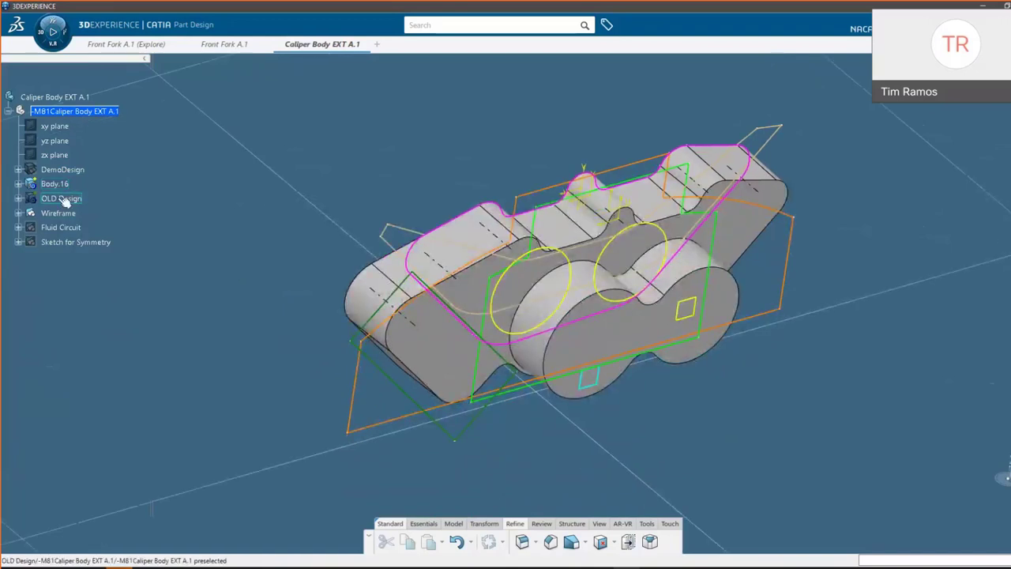
{"action": "left_click", "coordinate": [18, 184]}
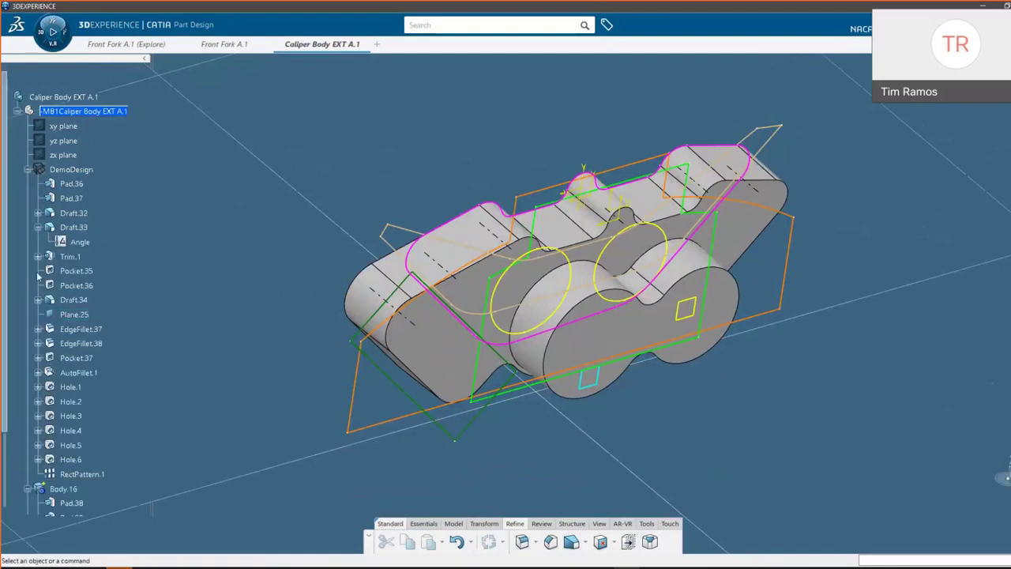
{"action": "left_click", "coordinate": [38, 257]}
{"action": "right_click", "coordinate": [105, 273]}
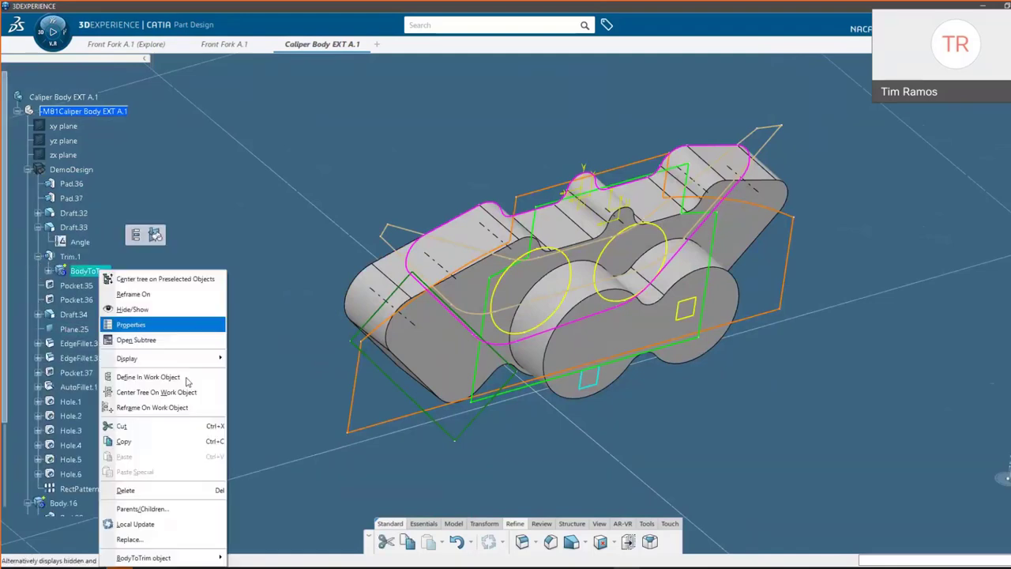
{"action": "left_click", "coordinate": [150, 440]}
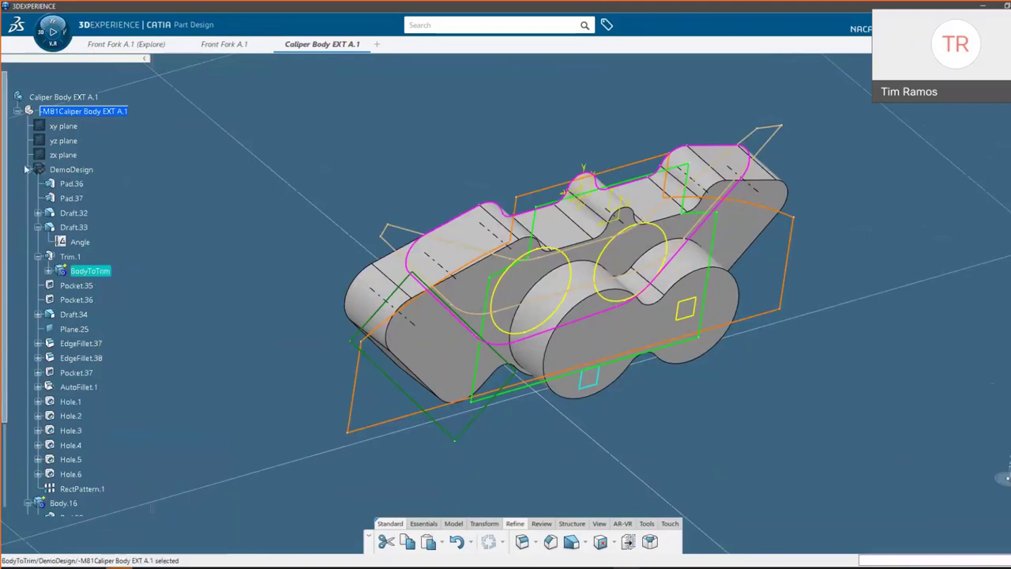
{"action": "right_click", "coordinate": [48, 110]}
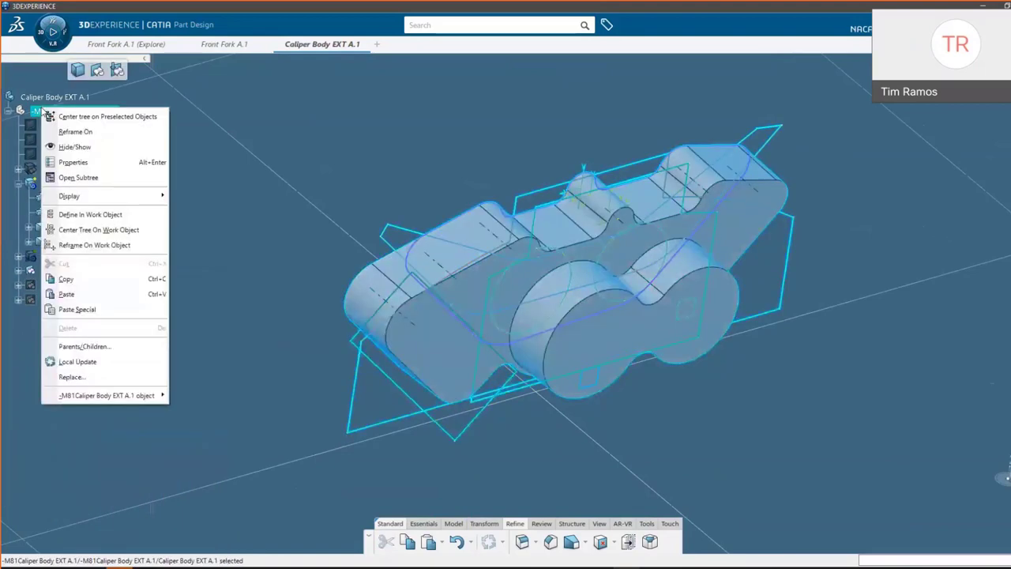
{"action": "left_click", "coordinate": [107, 293]}
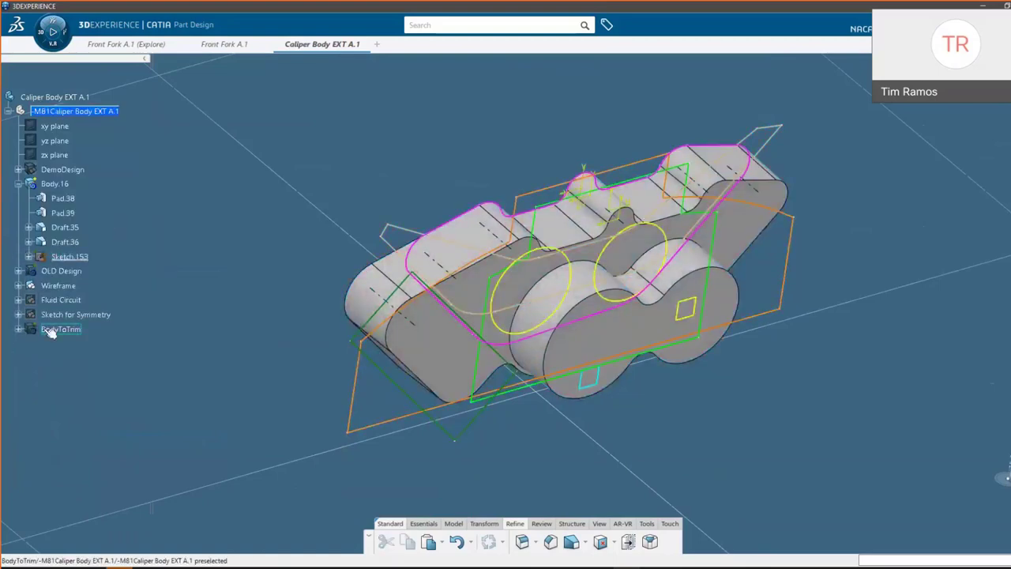
Show the pasted BodyToTrim body and view it against the new caliper pads
{"action": "right_click", "coordinate": [50, 331]}
{"action": "left_click", "coordinate": [87, 72]}
{"action": "mouse_move", "coordinate": [477, 328]}
{"action": "middle_mouse_down"}
{"action": "mouse_move", "coordinate": [573, 255]}
{"action": "mouse_move", "coordinate": [451, 295]}
{"action": "middle_mouse_up"}
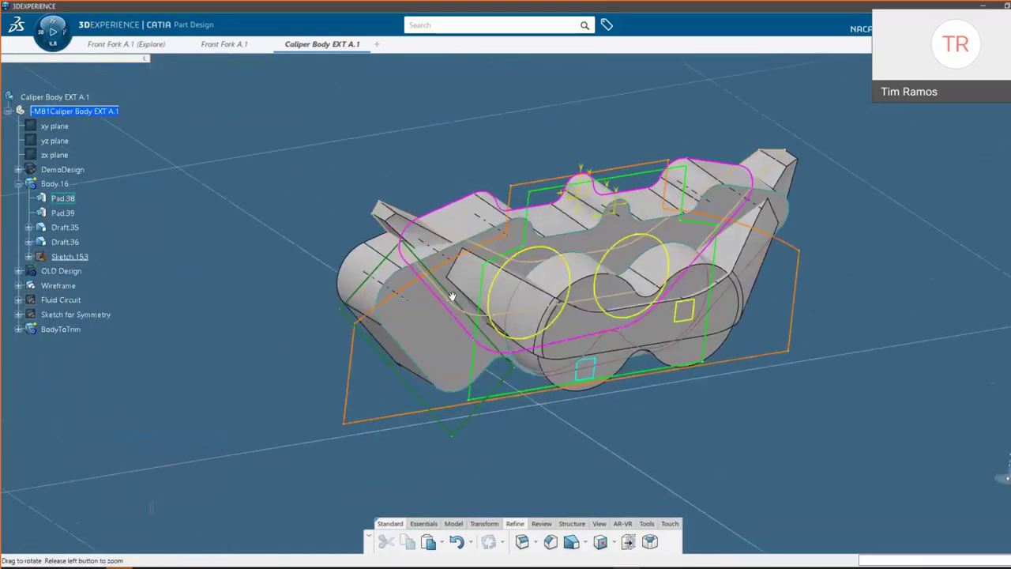
{"action": "left_click", "coordinate": [531, 310]}
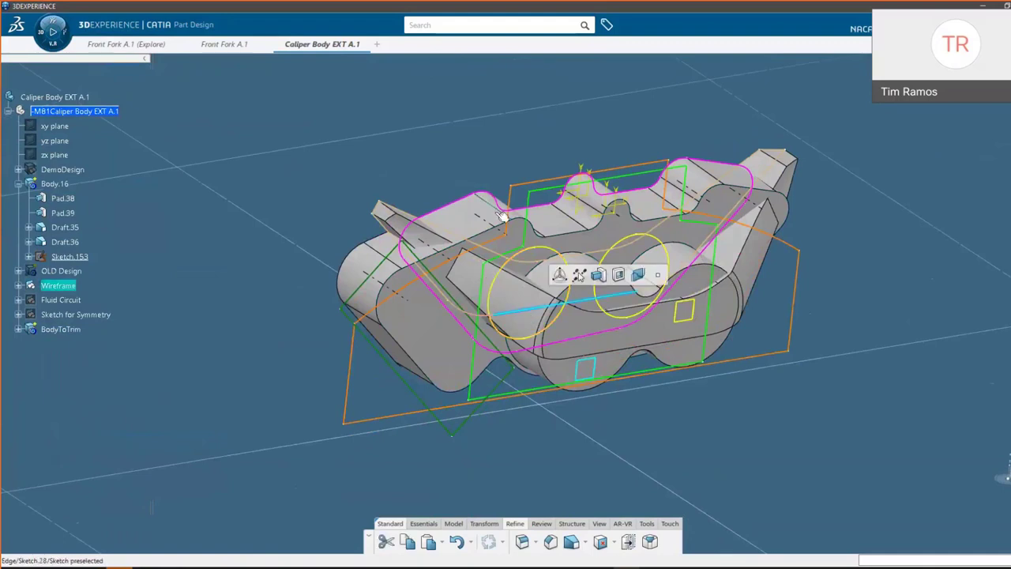
{"action": "left_click", "coordinate": [502, 215]}
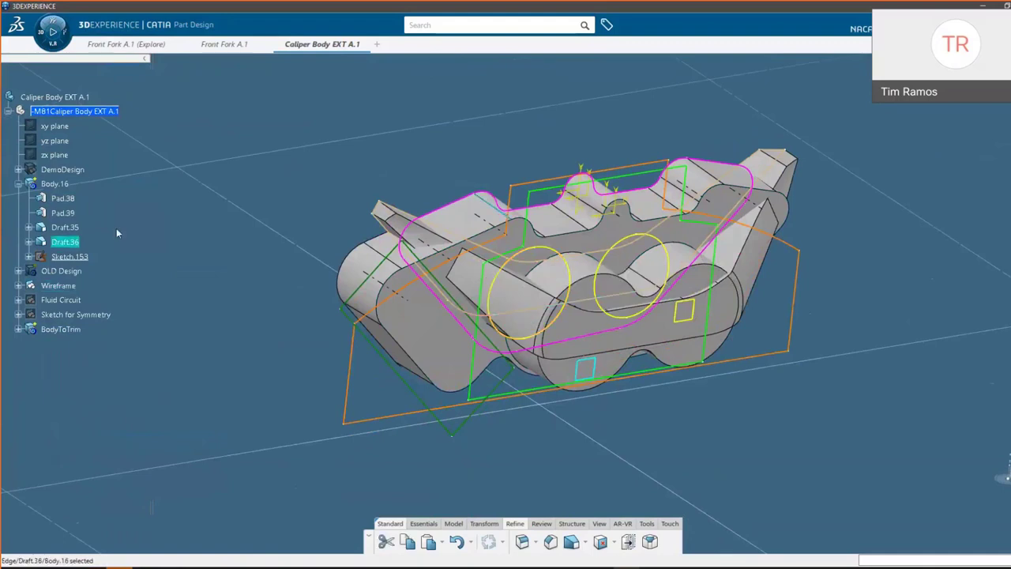
Hide the Wireframe set so only the solid caliper bodies are displayed
{"action": "right_click", "coordinate": [60, 286]}
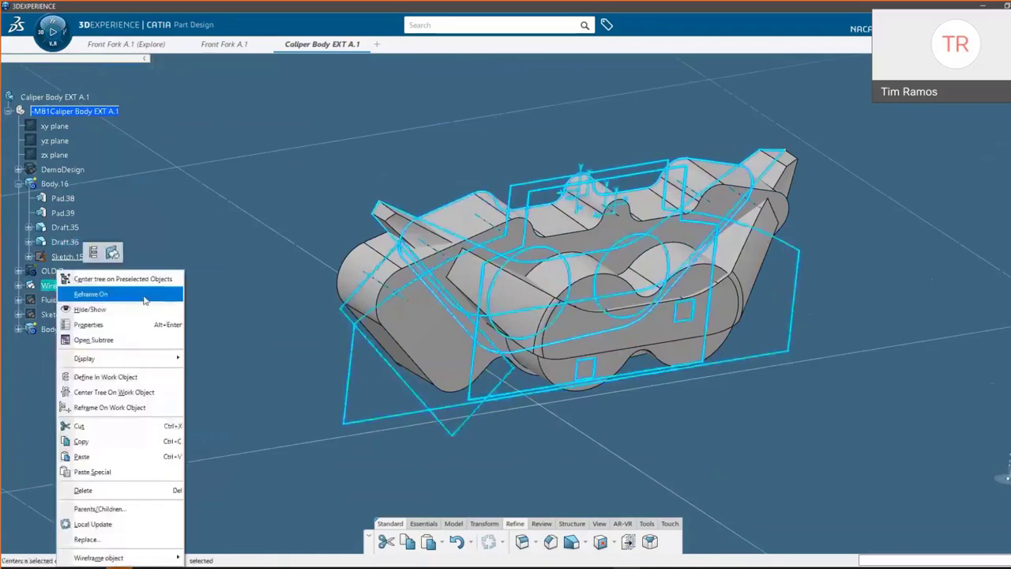
{"action": "left_click", "coordinate": [106, 313]}
{"action": "middle_click_drag", "start_coordinate": [278, 314], "coordinate": [660, 381]}
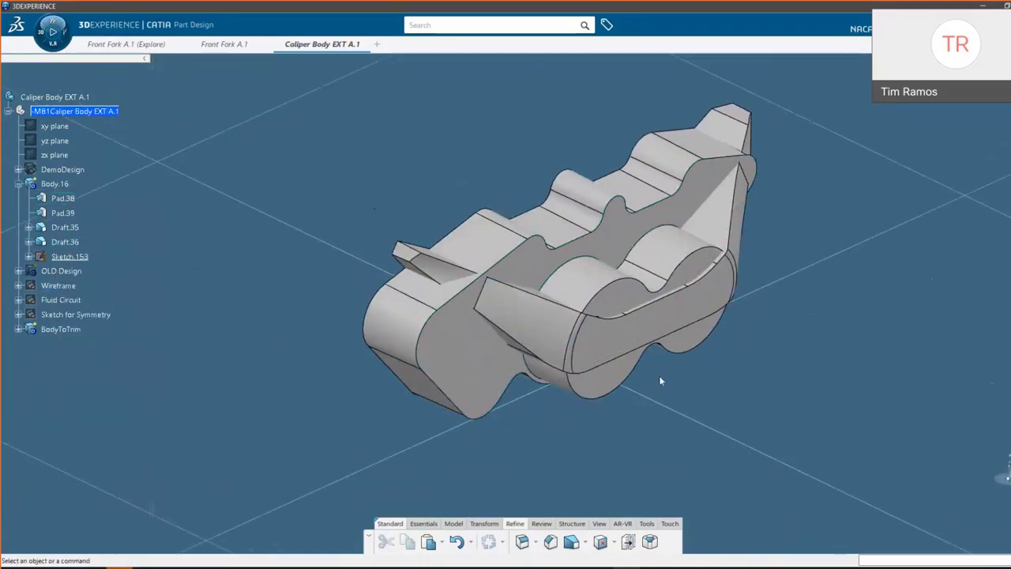
{"action": "middle_click_drag", "start_coordinate": [600, 413], "coordinate": [856, 222]}
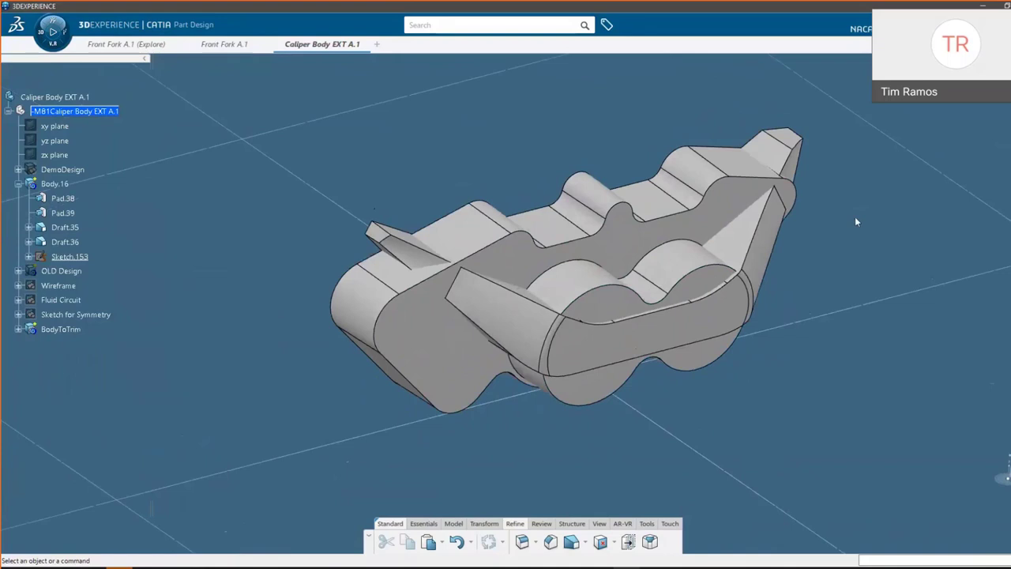
Union trim BodyToTrim into Body.16, choosing the outer face of each protruding wing as a face to remove
{"action": "left_click", "coordinate": [484, 523]}
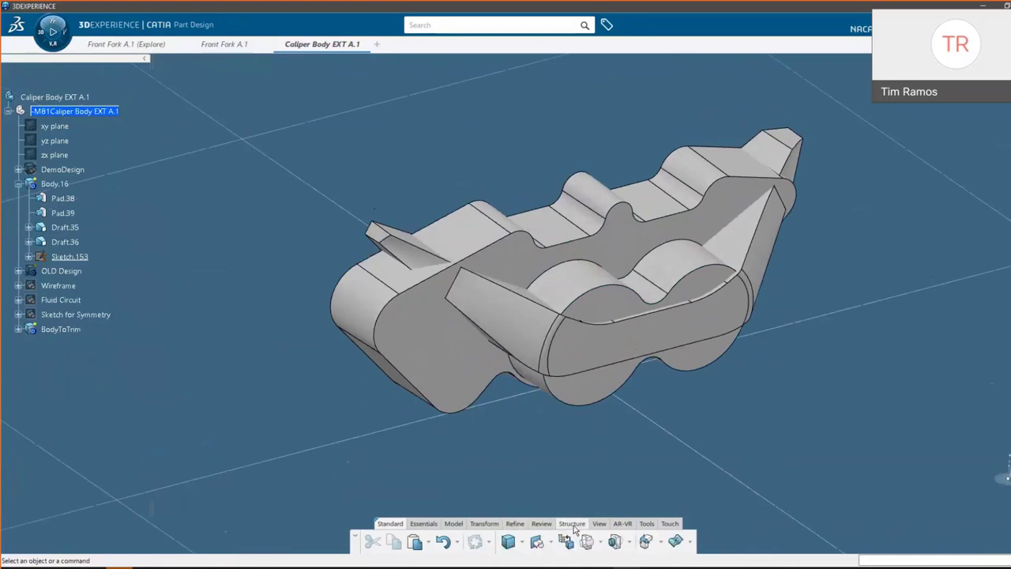
{"action": "left_click", "coordinate": [615, 542]}
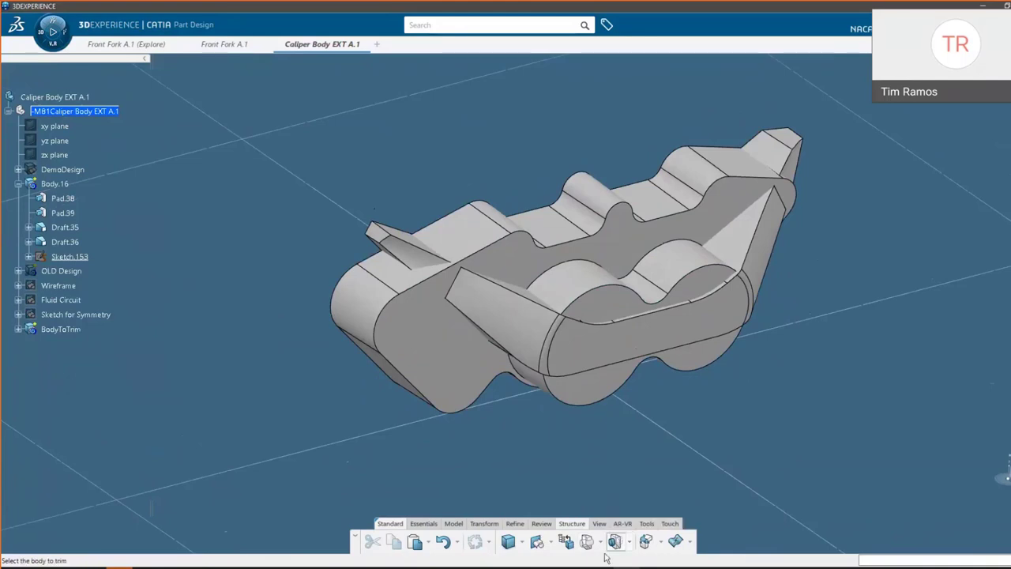
{"action": "left_click", "coordinate": [619, 400]}
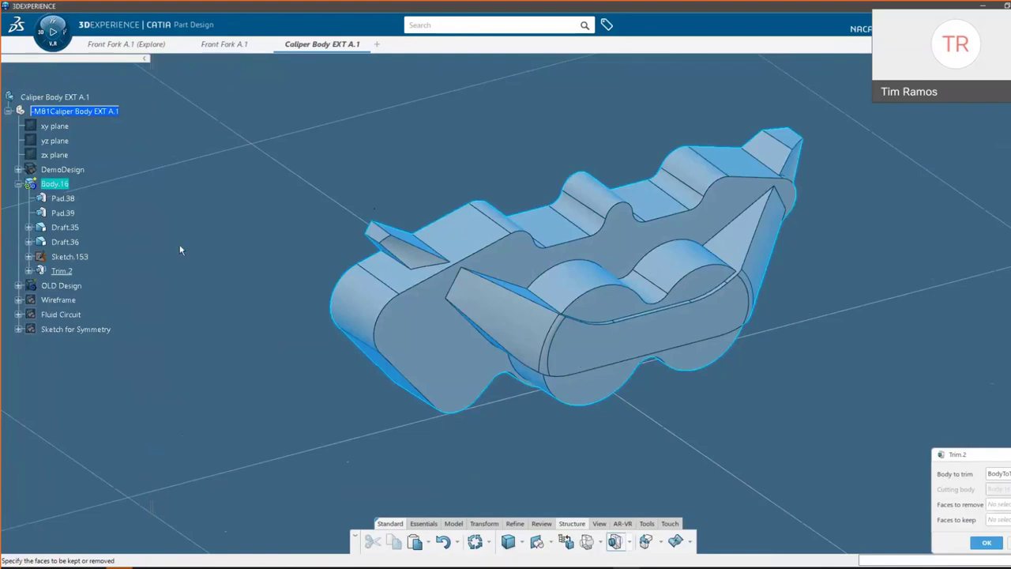
{"action": "left_click", "coordinate": [27, 272]}
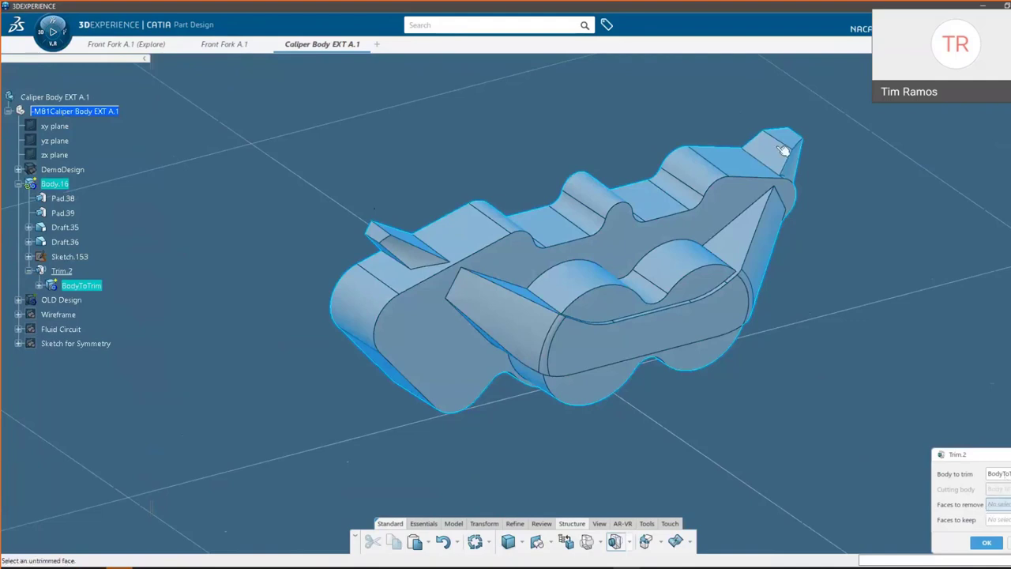
{"action": "middle_click_drag", "start_coordinate": [744, 292], "coordinate": [537, 284]}
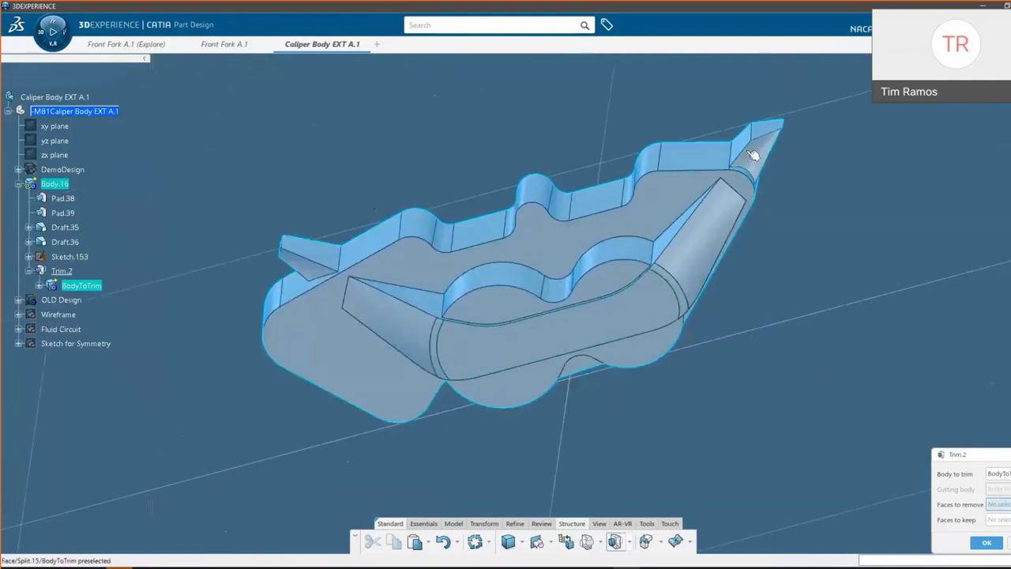
{"action": "left_click", "coordinate": [713, 226]}
{"action": "middle_click_drag", "start_coordinate": [713, 226], "coordinate": [829, 197]}
{"action": "left_click", "coordinate": [345, 230]}
{"action": "middle_click_drag", "start_coordinate": [345, 230], "coordinate": [568, 312]}
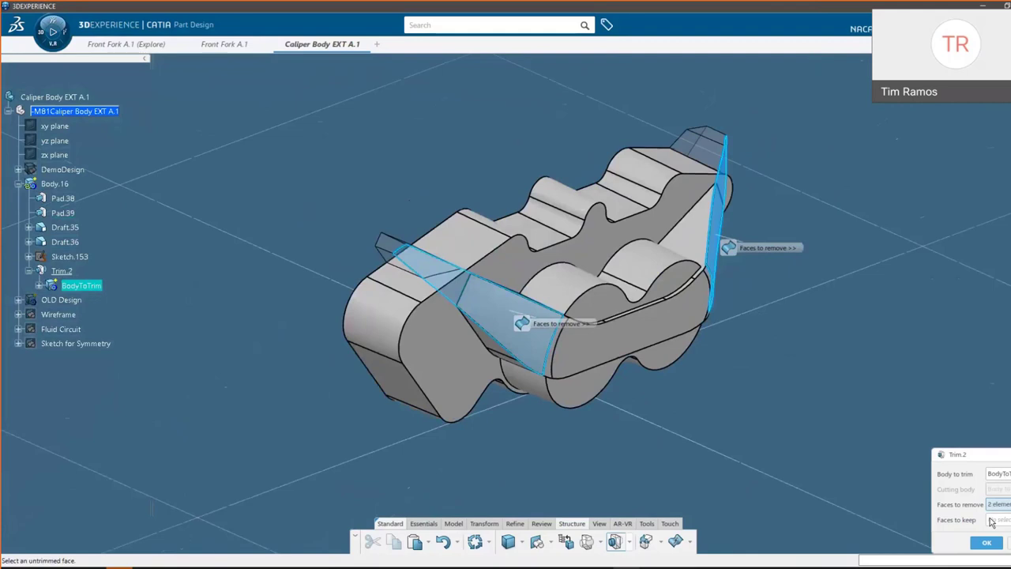
{"action": "left_click", "coordinate": [987, 544]}
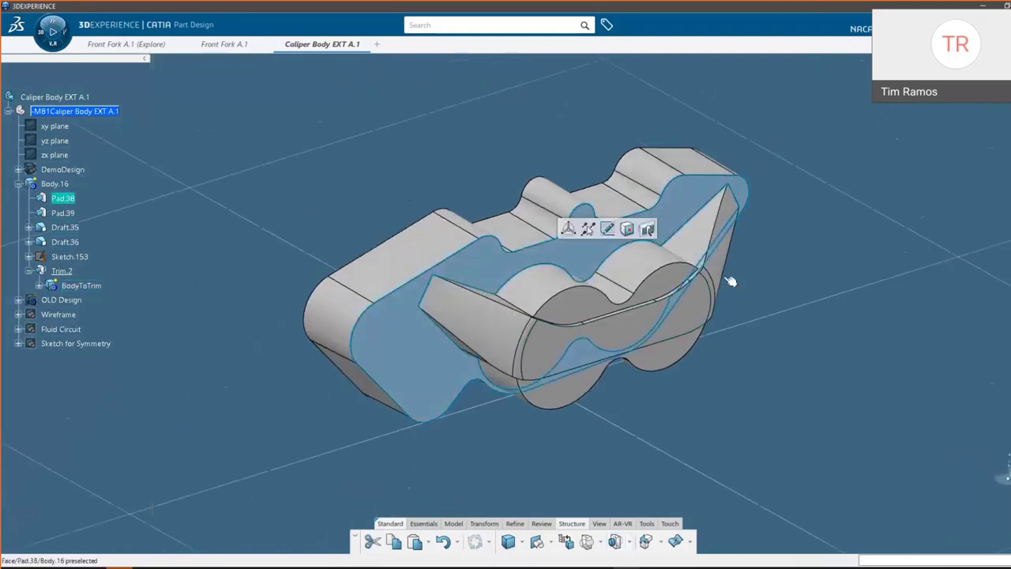
Fillet the upper scalloped edge where the piston housing meets the outline pad, with a radius of about 14 mm
{"action": "left_click", "coordinate": [512, 523]}
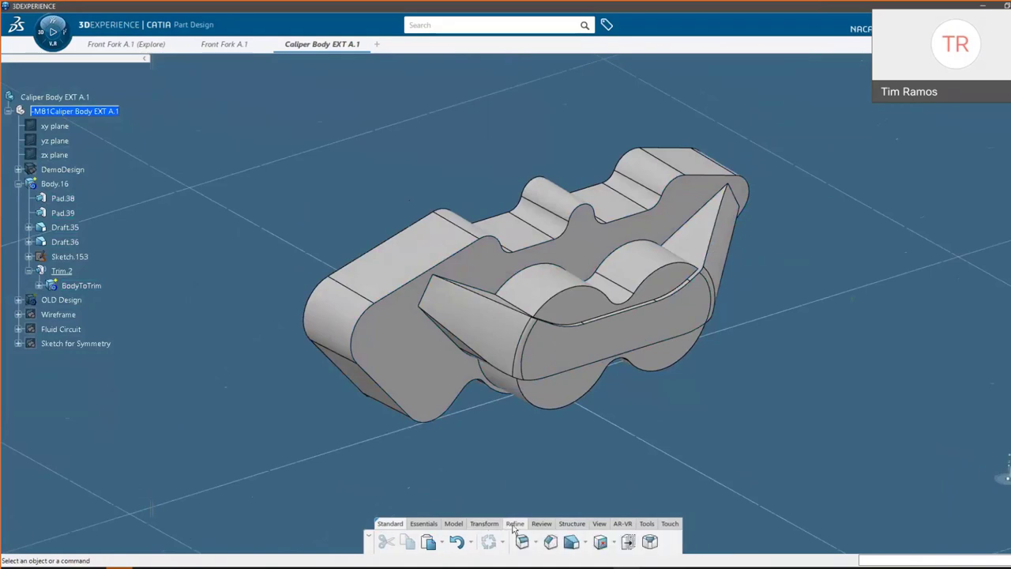
{"action": "left_click", "coordinate": [534, 272]}
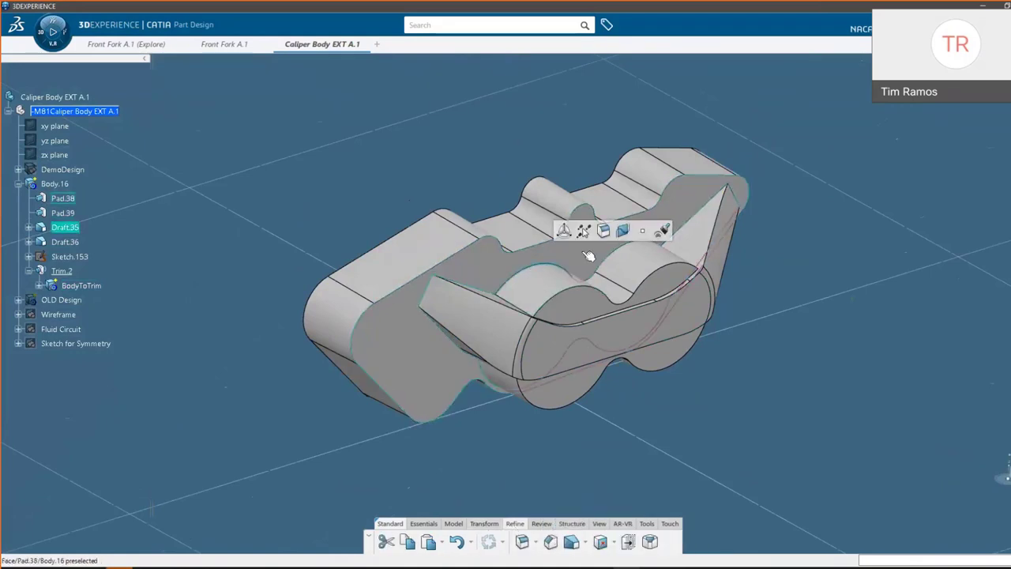
{"action": "left_click", "coordinate": [603, 230]}
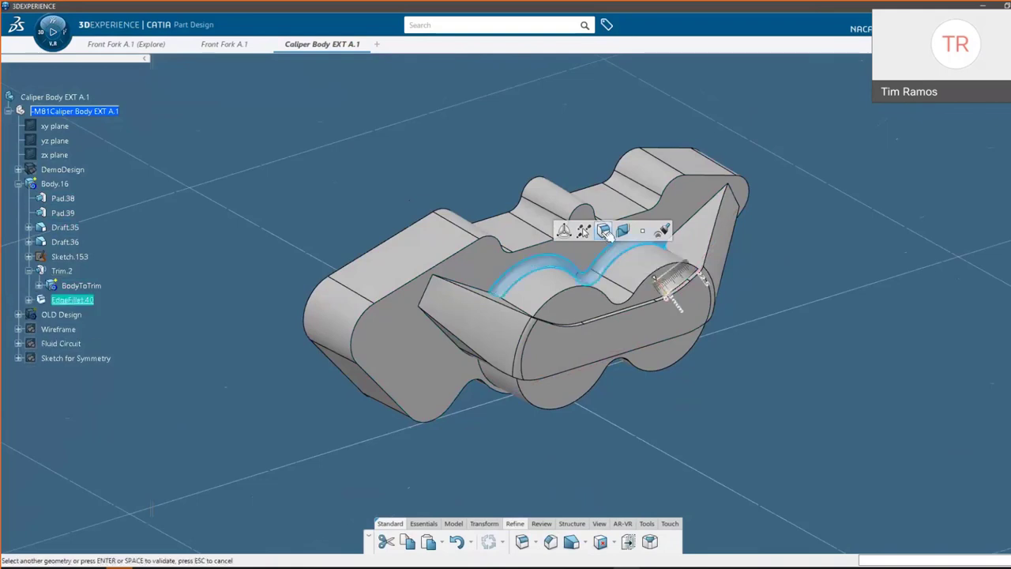
{"action": "middle_click_drag", "start_coordinate": [632, 276], "coordinate": [528, 341]}
{"action": "left_click_drag", "start_coordinate": [528, 339], "coordinate": [587, 300]}
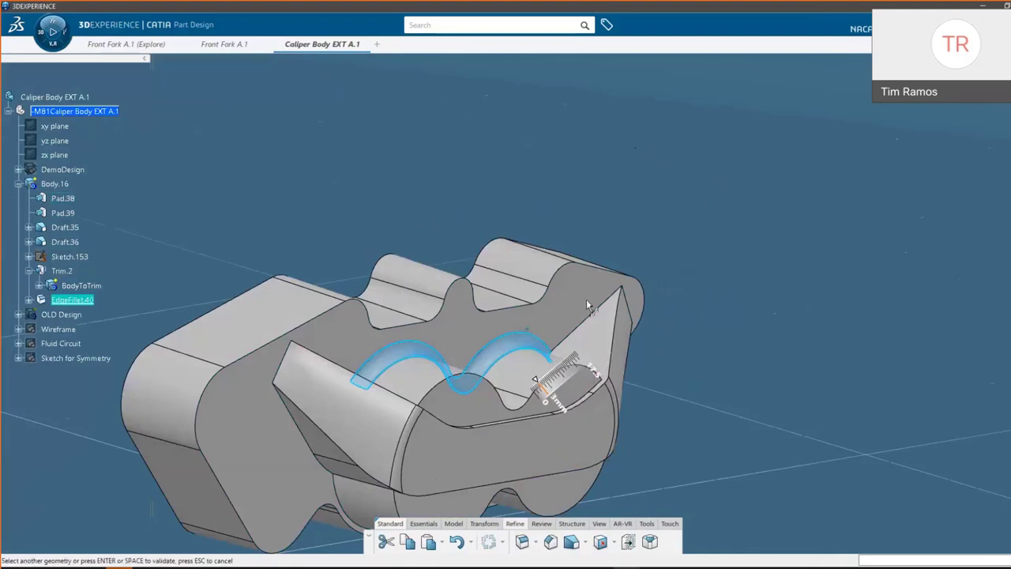
{"action": "left_click", "coordinate": [538, 319]}
{"action": "mouse_move", "coordinate": [544, 330]}
{"action": "left_mouse_down"}
{"action": "mouse_move", "coordinate": [593, 314]}
{"action": "mouse_move", "coordinate": [533, 322]}
{"action": "left_mouse_up"}
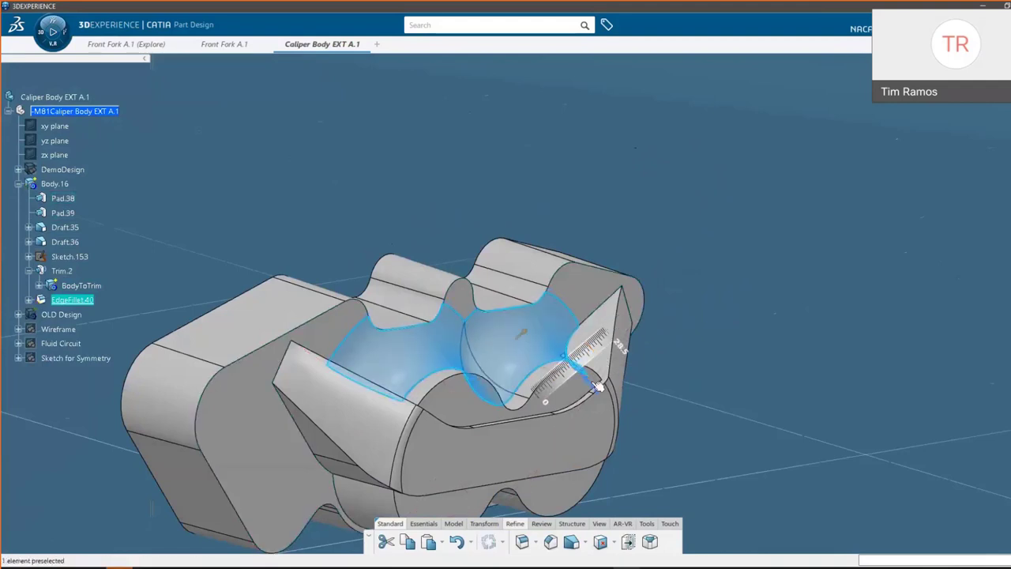
{"action": "double_click", "coordinate": [596, 386]}
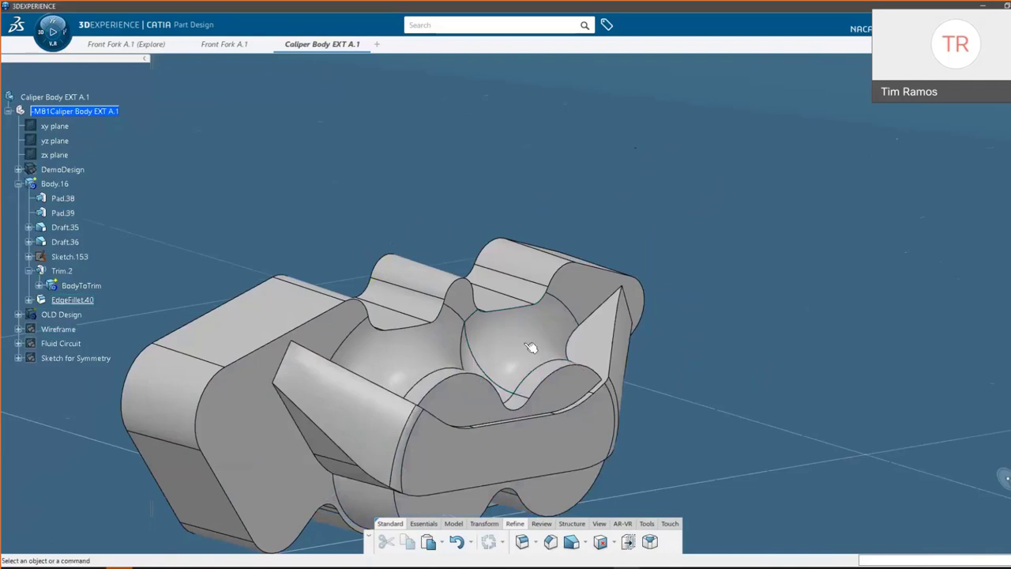
Set the radius of the upper scalloped edge fillet to 3 mm
{"action": "double_click", "coordinate": [531, 347]}
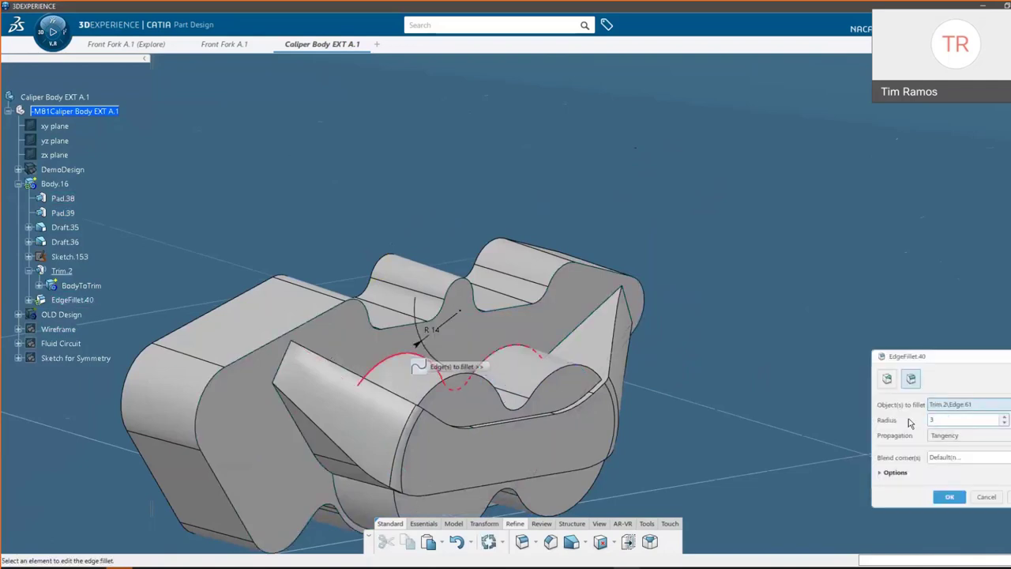
{"action": "key", "text": "Return"}
{"action": "left_click", "coordinate": [711, 344]}
Fillet the scalloped edge on the underside, between the piston housing and the outline pad, with a 3 mm radius
{"action": "middle_click_drag", "start_coordinate": [555, 383], "coordinate": [592, 368]}
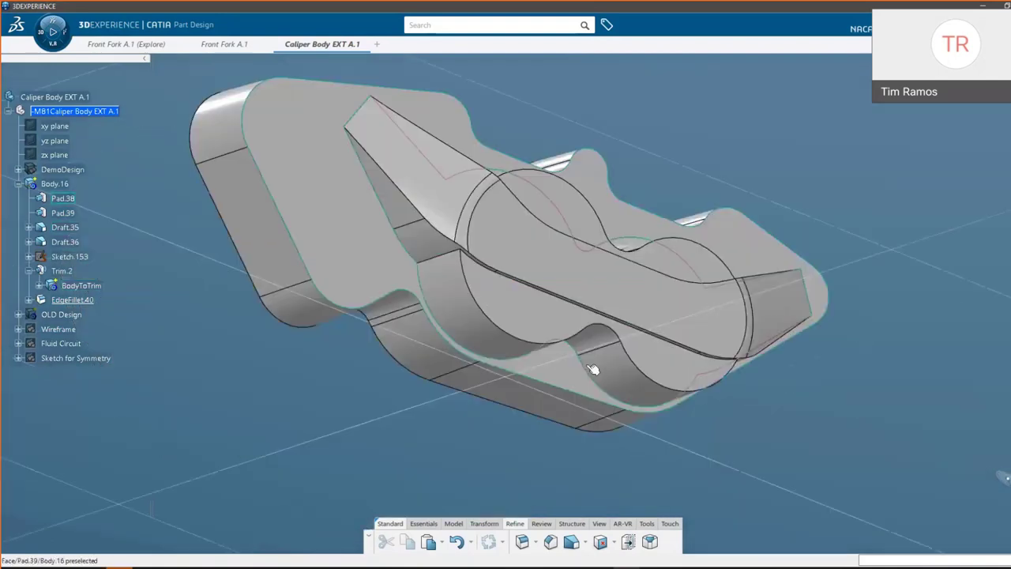
{"action": "left_click", "coordinate": [525, 361]}
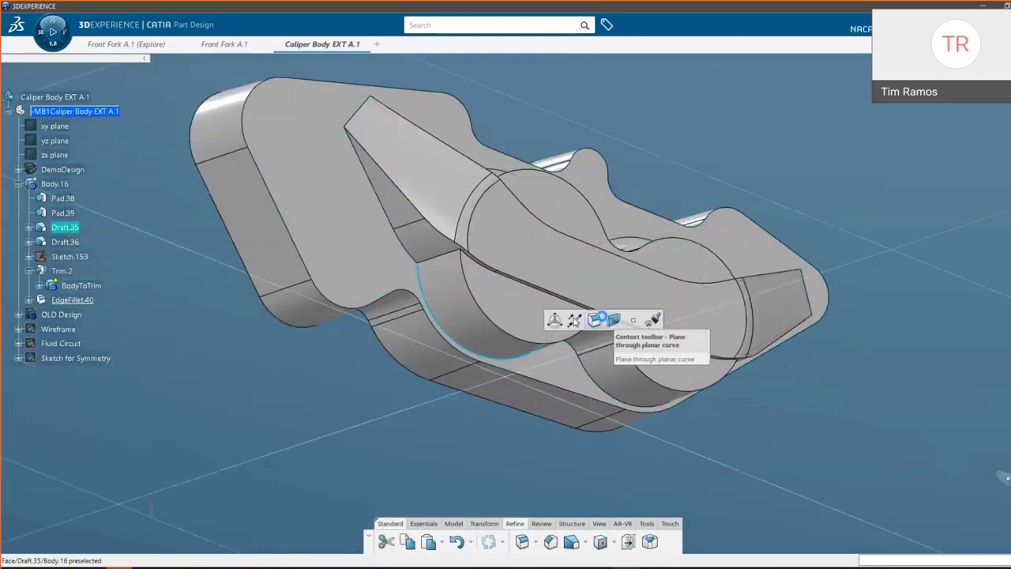
{"action": "left_click", "coordinate": [524, 547]}
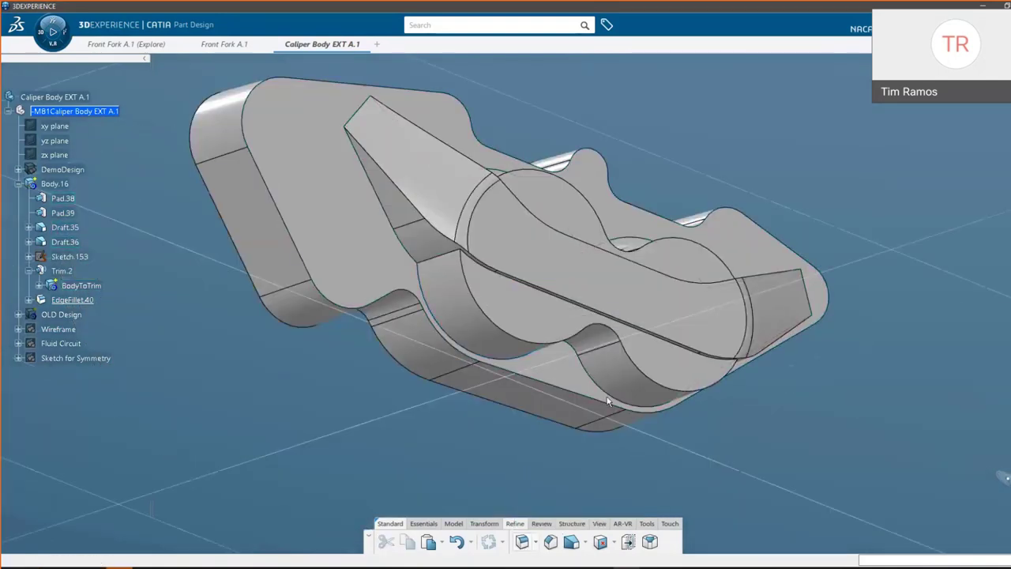
{"action": "left_click", "coordinate": [570, 346]}
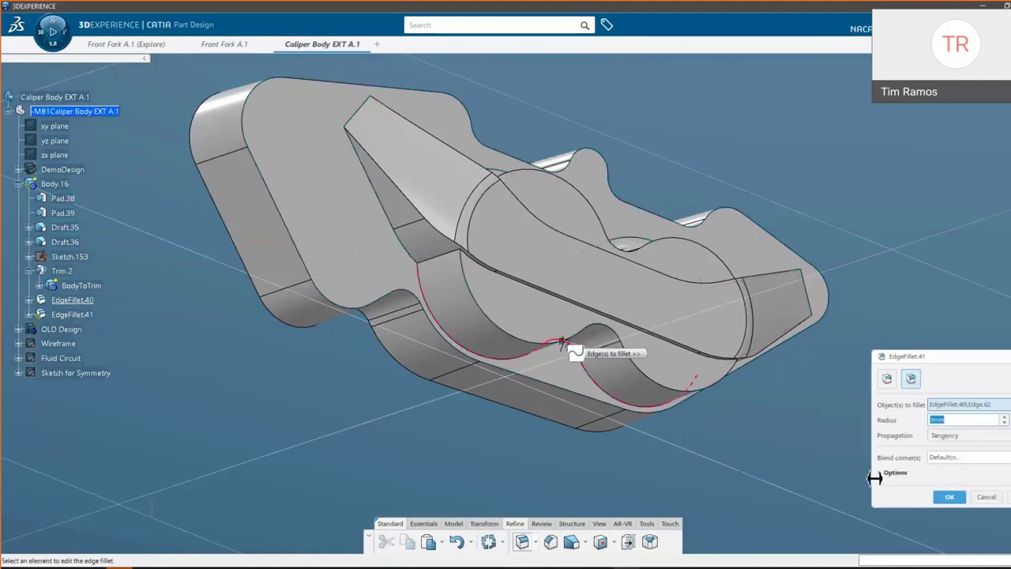
{"action": "left_click", "coordinate": [947, 494]}
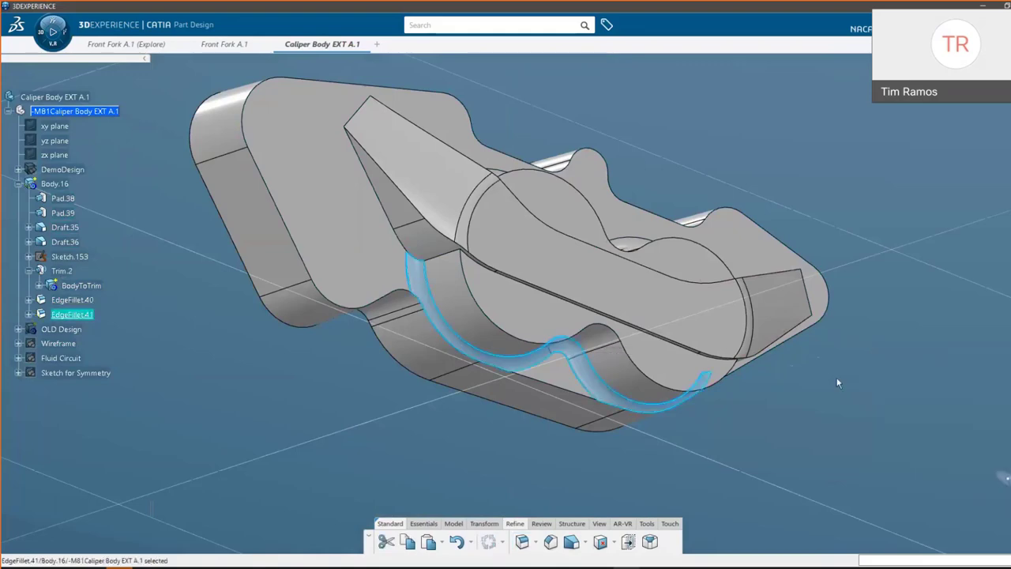
Show the Wireframe set over the filleted caliper body
{"action": "middle_click_drag", "start_coordinate": [550, 277], "coordinate": [496, 354]}
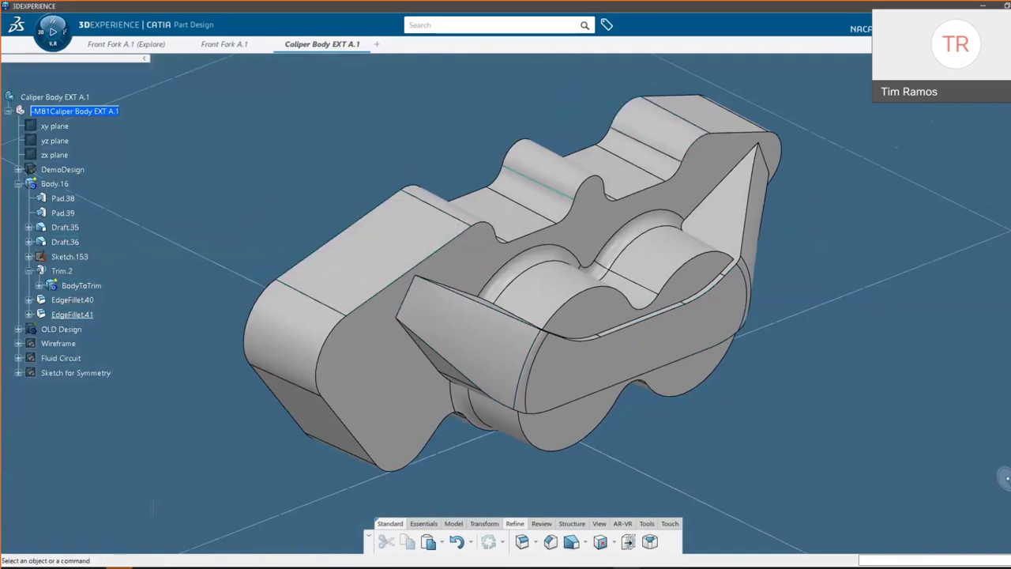
{"action": "left_click", "coordinate": [57, 344]}
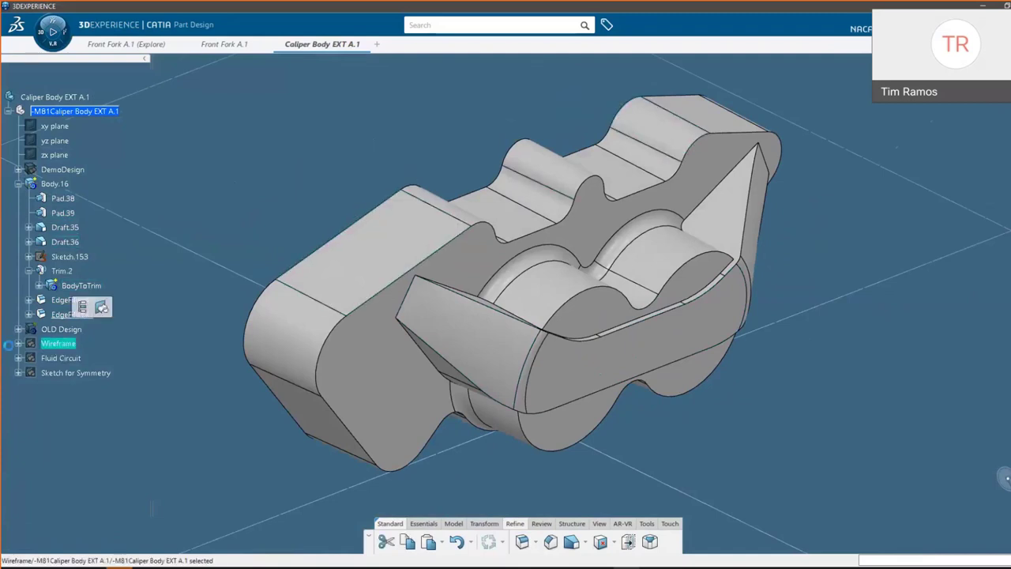
{"action": "right_click", "coordinate": [79, 353]}
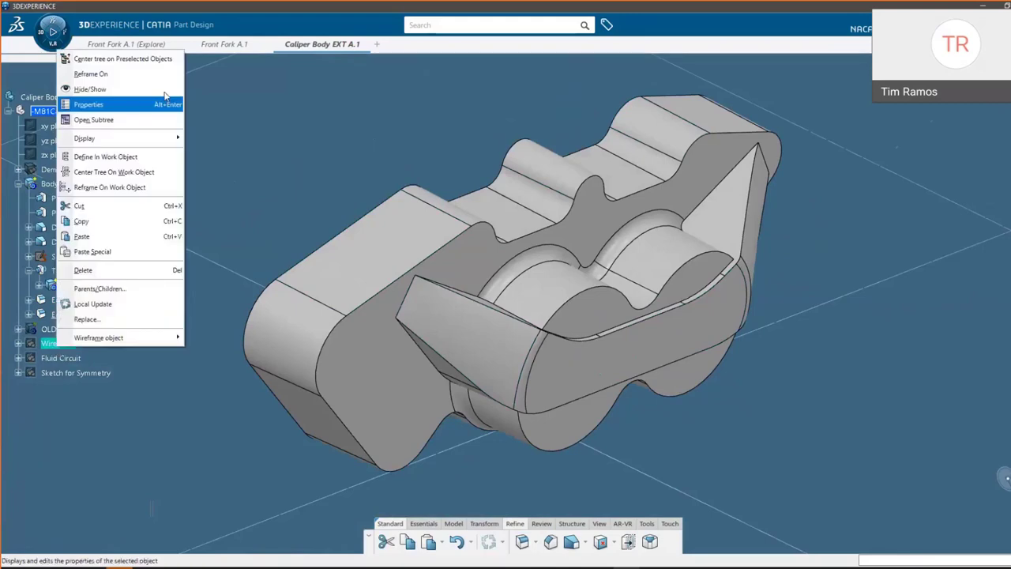
{"action": "left_click", "coordinate": [87, 84]}
Cut a pocket into the caliper's open back side from the large orange wireframe profile, Sketch.21
{"action": "mouse_move", "coordinate": [586, 187]}
{"action": "middle_mouse_down"}
{"action": "mouse_move", "coordinate": [506, 296]}
{"action": "mouse_move", "coordinate": [502, 452]}
{"action": "mouse_move", "coordinate": [570, 269]}
{"action": "middle_mouse_up"}
{"action": "left_click", "coordinate": [587, 166]}
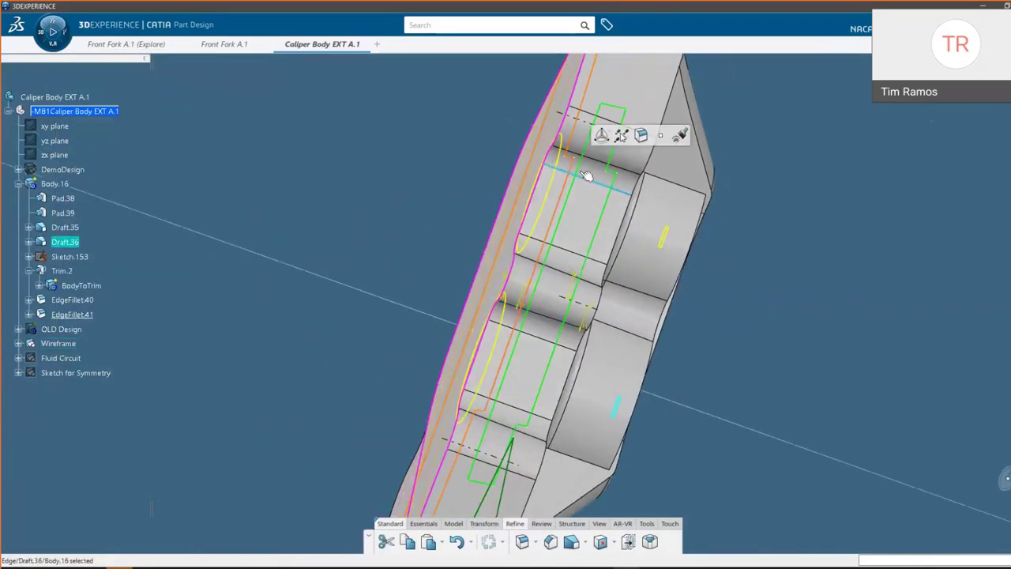
{"action": "left_click", "coordinate": [617, 188]}
{"action": "mouse_move", "coordinate": [617, 188]}
{"action": "middle_mouse_down"}
{"action": "mouse_move", "coordinate": [772, 297]}
{"action": "mouse_move", "coordinate": [650, 294]}
{"action": "mouse_move", "coordinate": [522, 210]}
{"action": "middle_mouse_up"}
{"action": "left_click", "coordinate": [517, 207]}
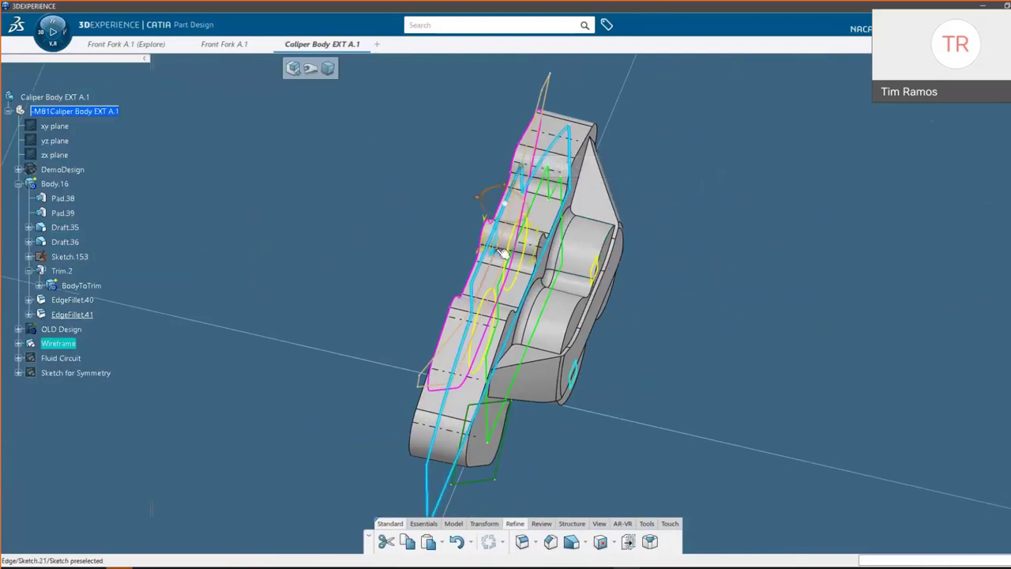
{"action": "middle_click_drag", "start_coordinate": [517, 248], "coordinate": [555, 291]}
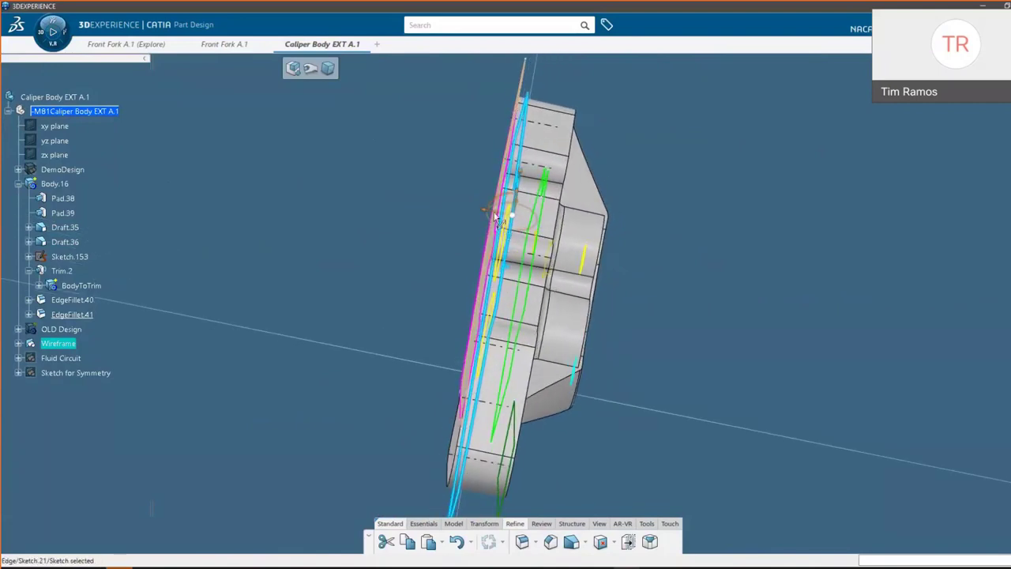
{"action": "left_click_drag", "start_coordinate": [495, 214], "coordinate": [418, 203]}
{"action": "middle_click_drag", "start_coordinate": [453, 316], "coordinate": [657, 231]}
{"action": "left_click", "coordinate": [667, 225]}
Cut a second pocket about 105 mm deep into the back side from the light green wireframe profile
{"action": "left_click", "coordinate": [582, 190]}
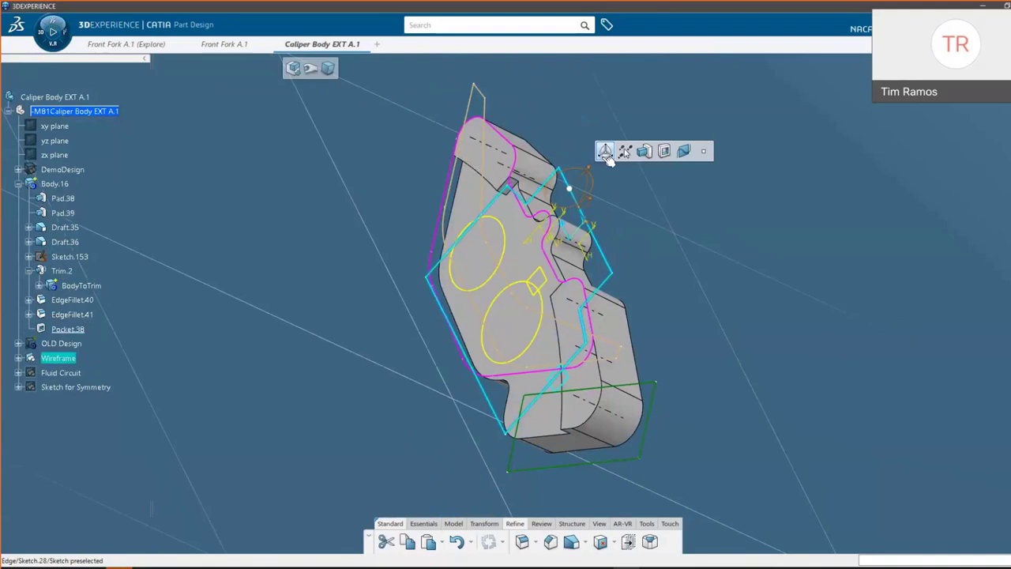
{"action": "left_click_drag", "start_coordinate": [579, 194], "coordinate": [384, 190]}
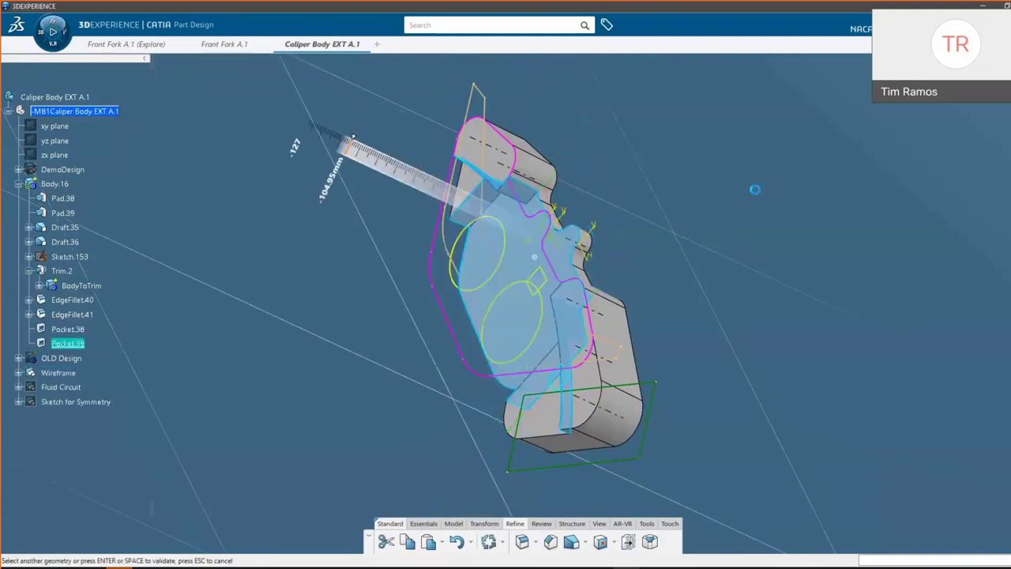
{"action": "left_click", "coordinate": [345, 194]}
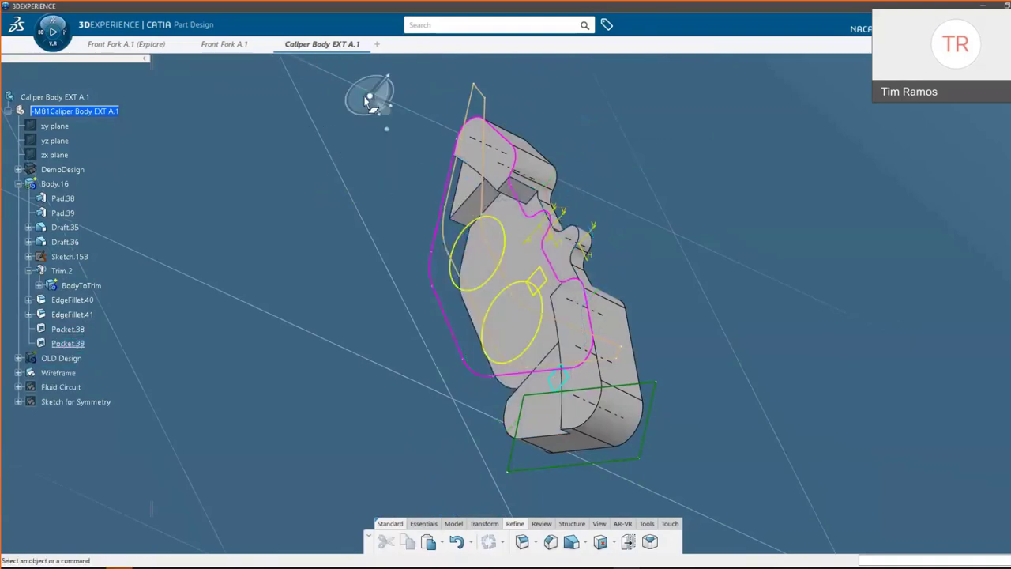
Start a 1.5° draft on six side walls of the pockets around the caliper's open back side
{"action": "middle_click_drag", "start_coordinate": [683, 300], "coordinate": [684, 223]}
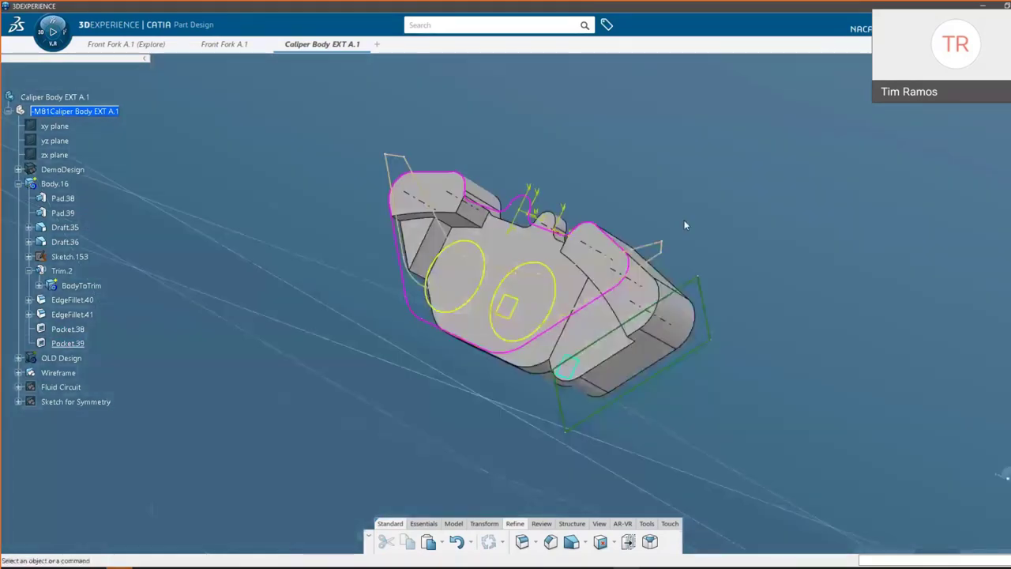
{"action": "left_click", "coordinate": [571, 542]}
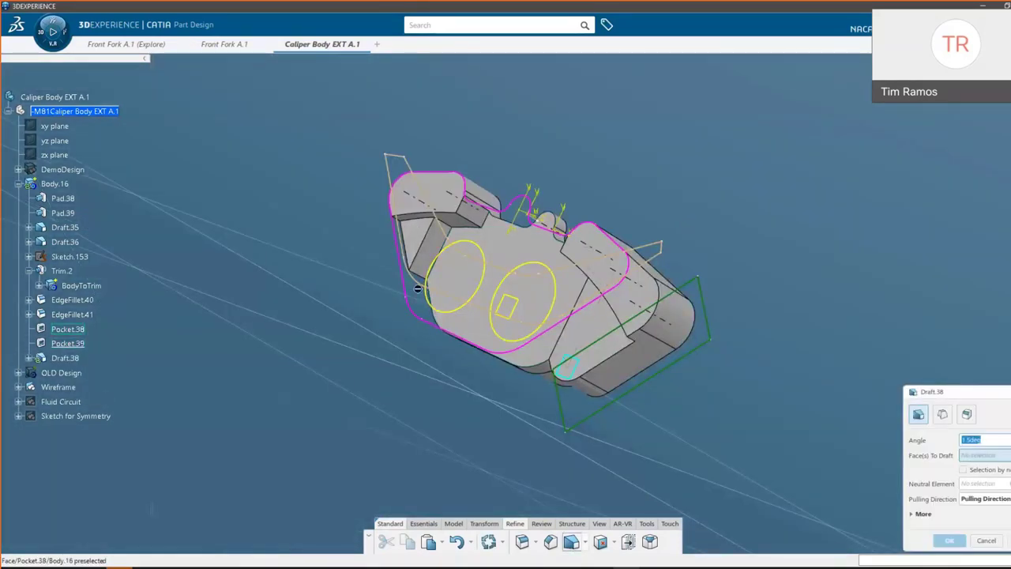
{"action": "left_click", "coordinate": [444, 242]}
{"action": "left_click", "coordinate": [467, 221]}
{"action": "left_click", "coordinate": [474, 212]}
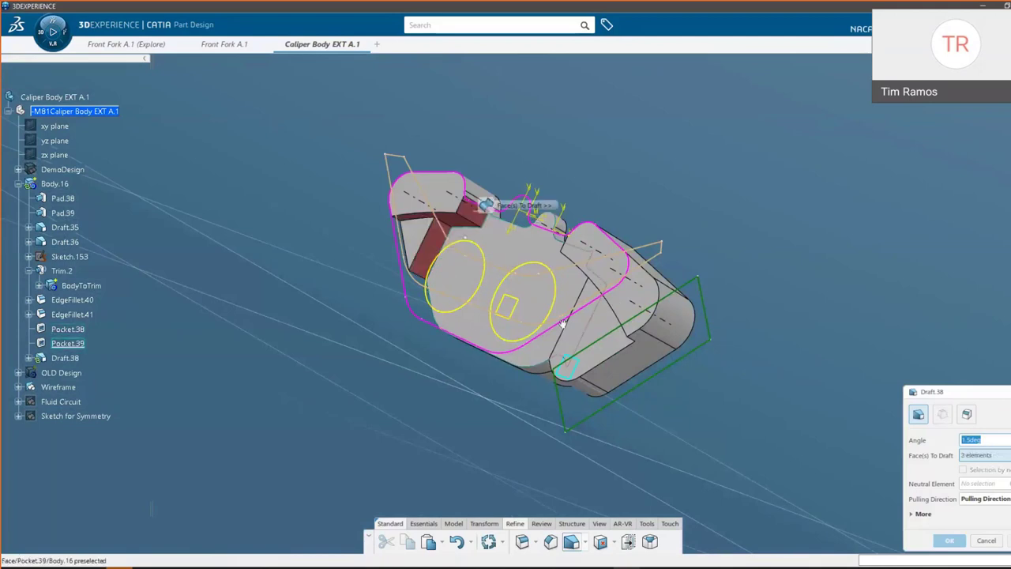
{"action": "middle_click_drag", "start_coordinate": [562, 322], "coordinate": [592, 245]}
{"action": "left_click", "coordinate": [597, 247]}
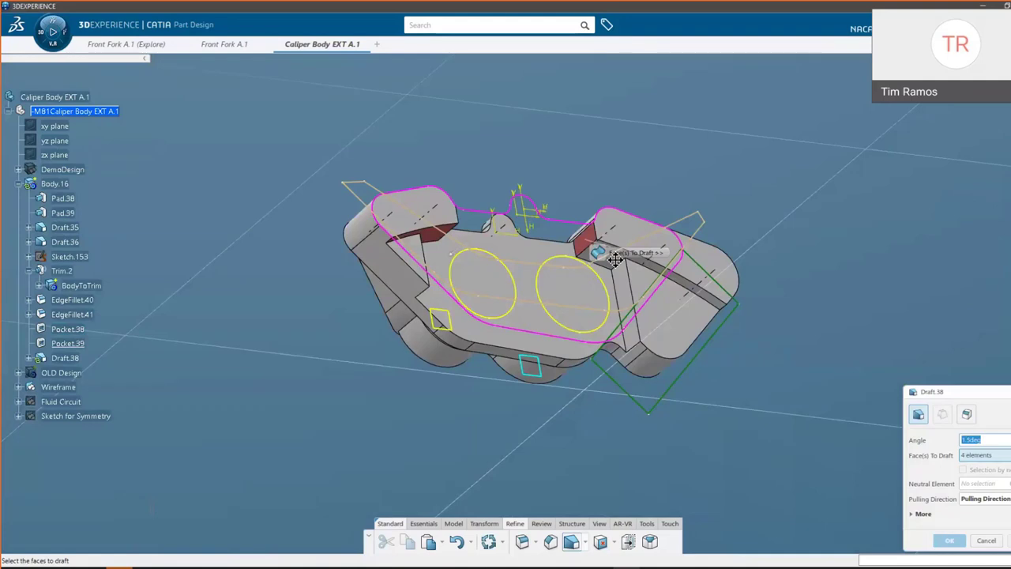
{"action": "left_click_drag", "start_coordinate": [598, 255], "coordinate": [593, 165]}
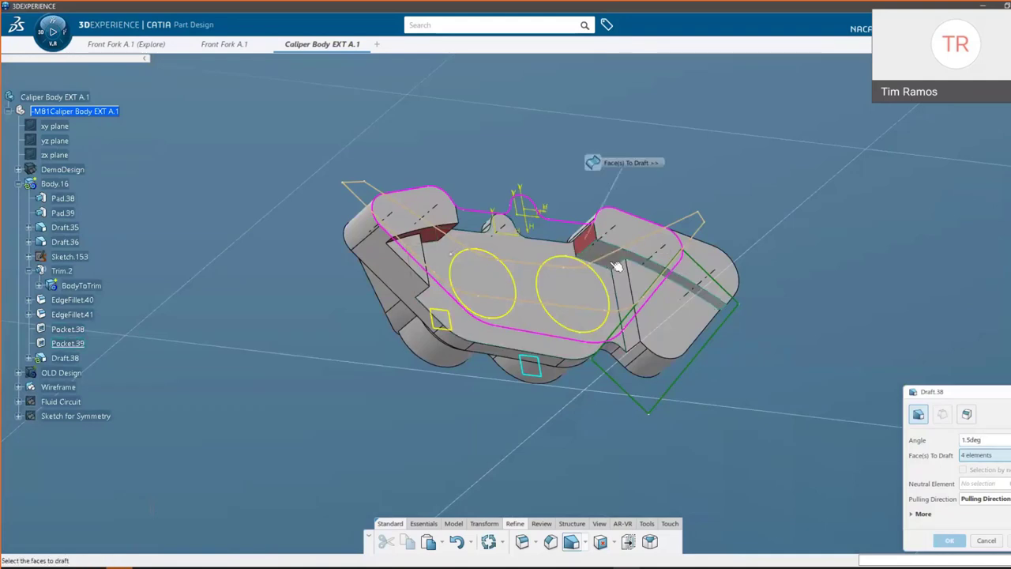
{"action": "left_click", "coordinate": [623, 287]}
{"action": "left_click", "coordinate": [623, 287]}
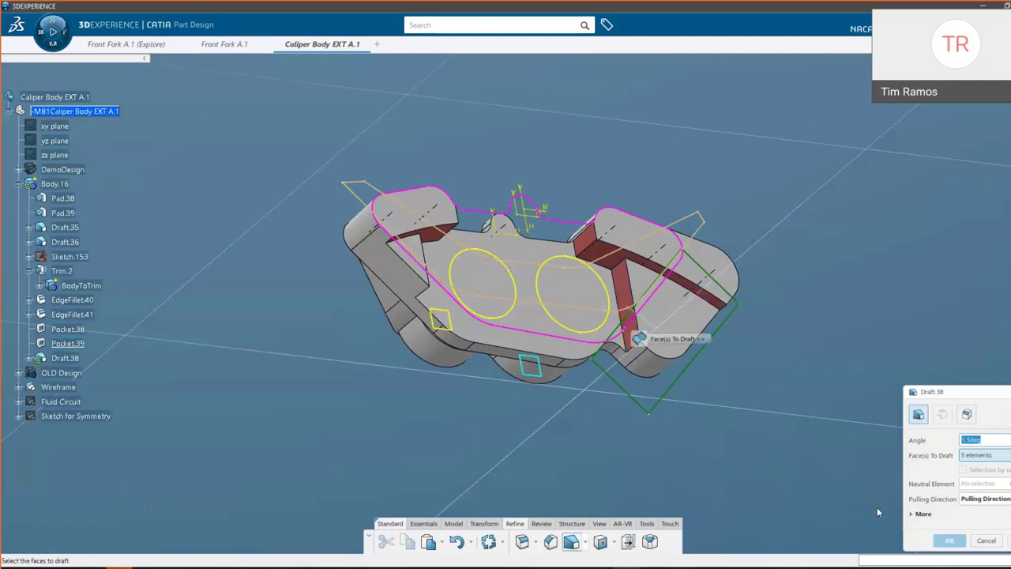
Use the flat pocket floor as the draft's neutral element and pulling direction, and complete the draft
{"action": "left_click", "coordinate": [978, 483]}
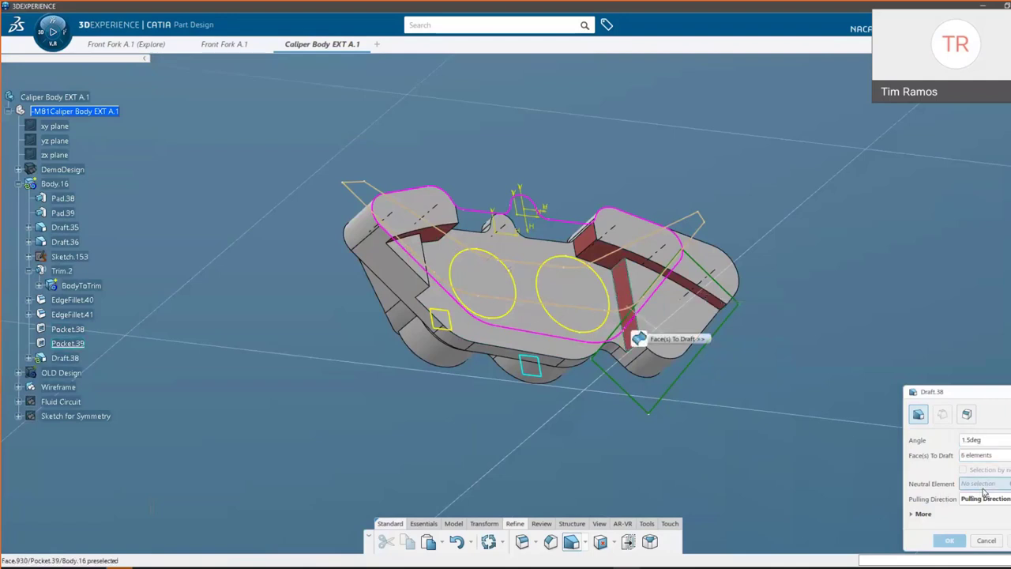
{"action": "left_click", "coordinate": [527, 278]}
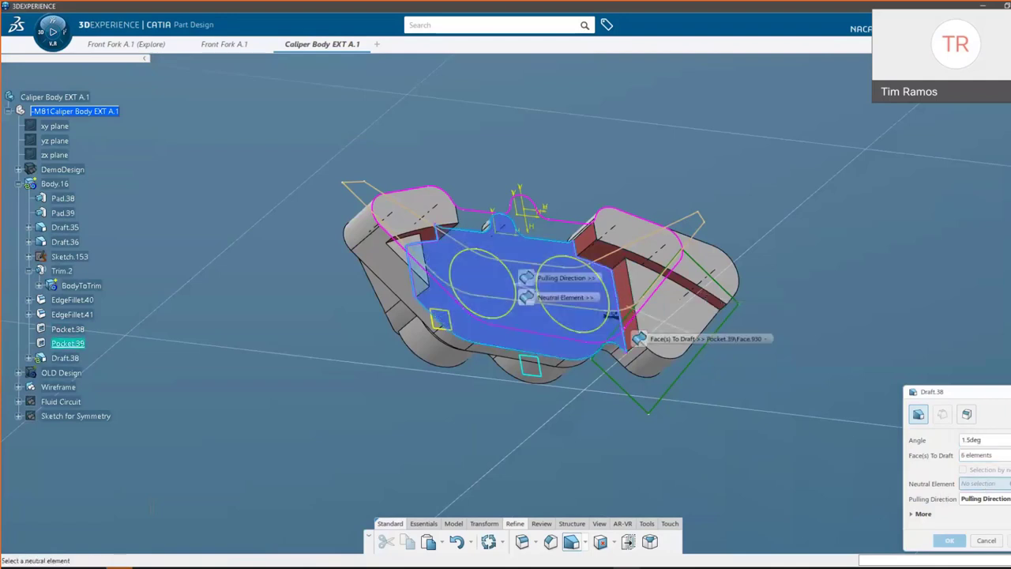
{"action": "middle_click_drag", "start_coordinate": [505, 297], "coordinate": [434, 264]}
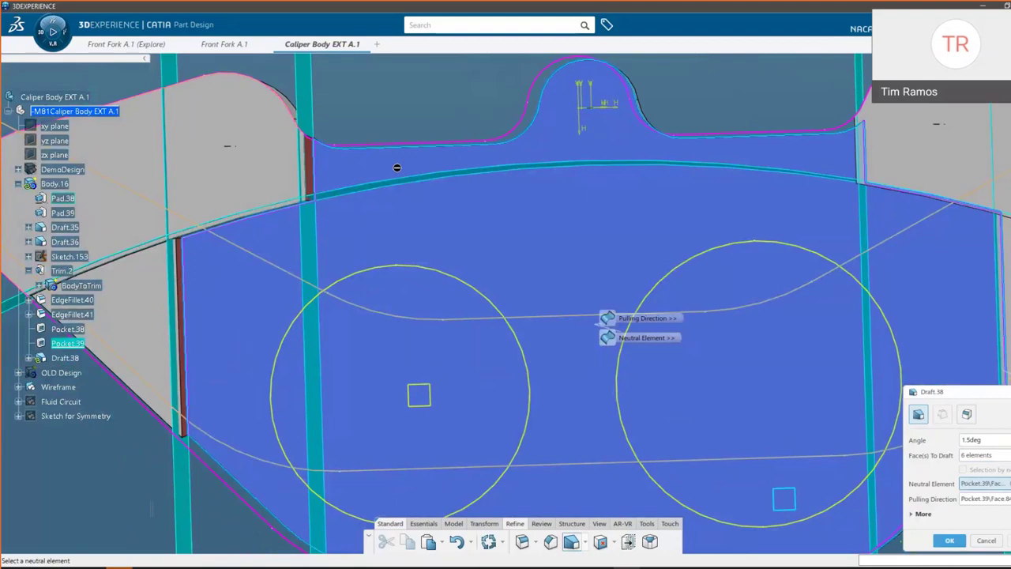
{"action": "left_click", "coordinate": [949, 540]}
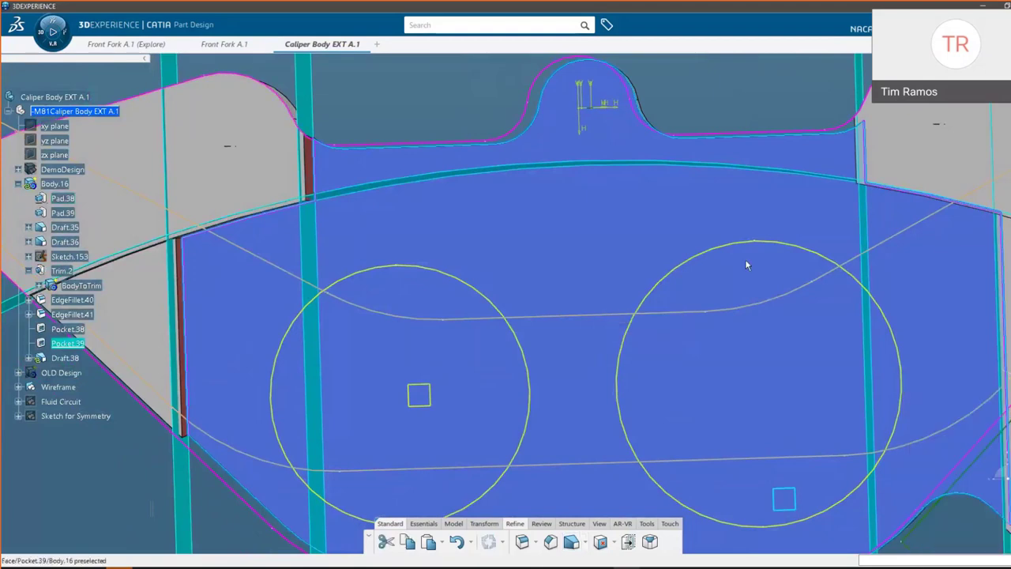
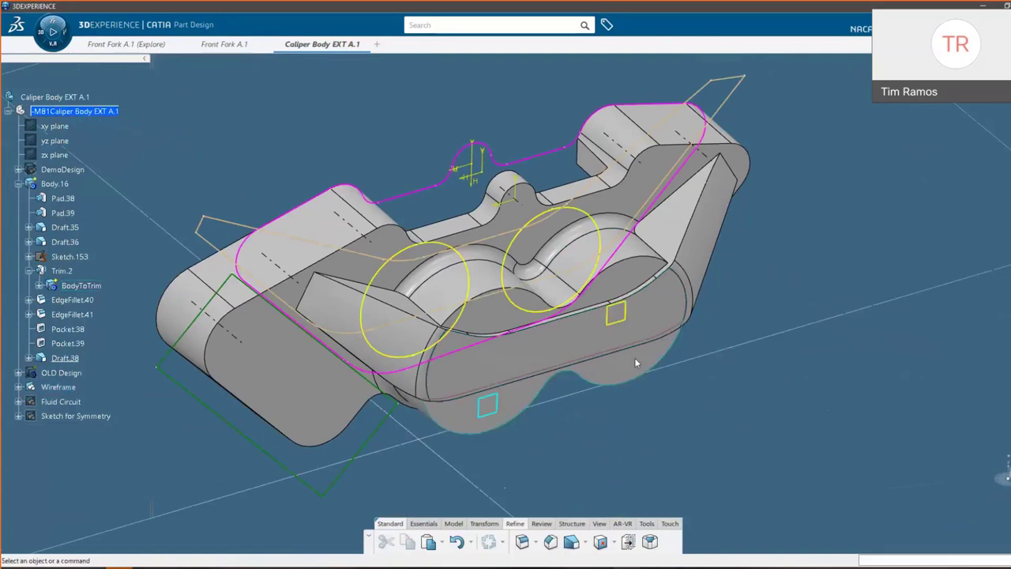
Create a new sketch on the yellow reference plane near the two piston housings
{"action": "left_click", "coordinate": [621, 322]}
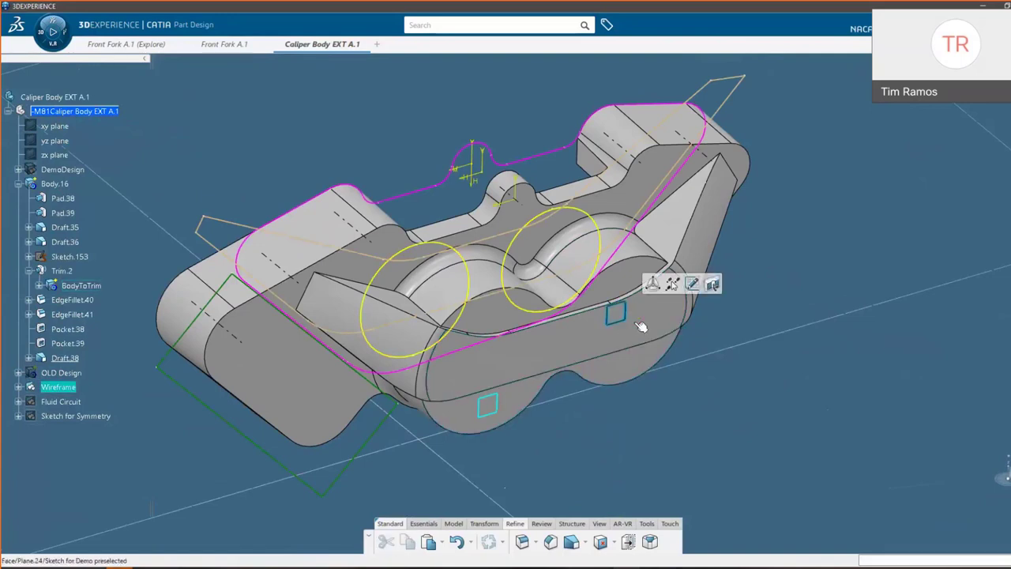
{"action": "left_click", "coordinate": [453, 522]}
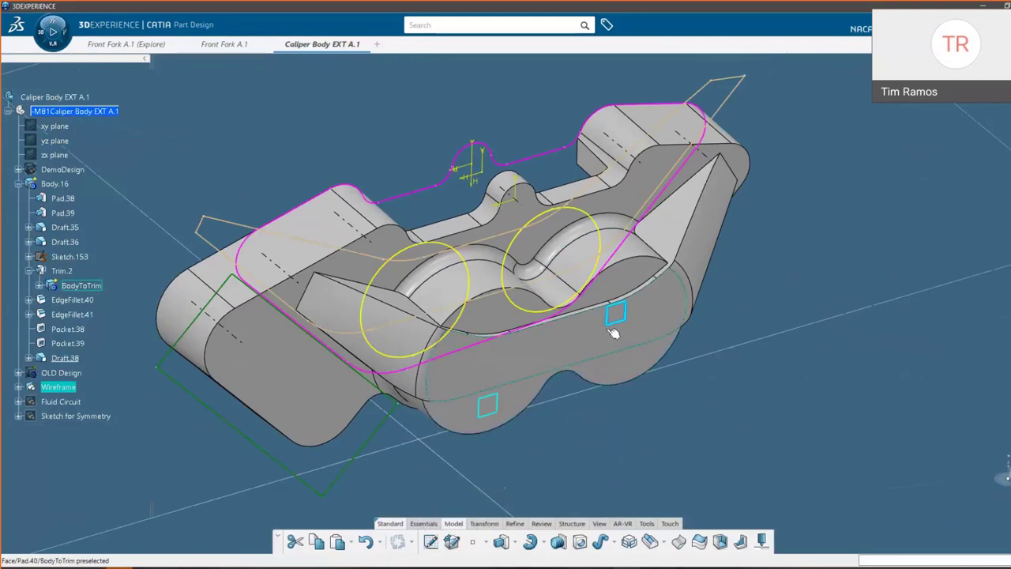
{"action": "mouse_move", "coordinate": [667, 291]}
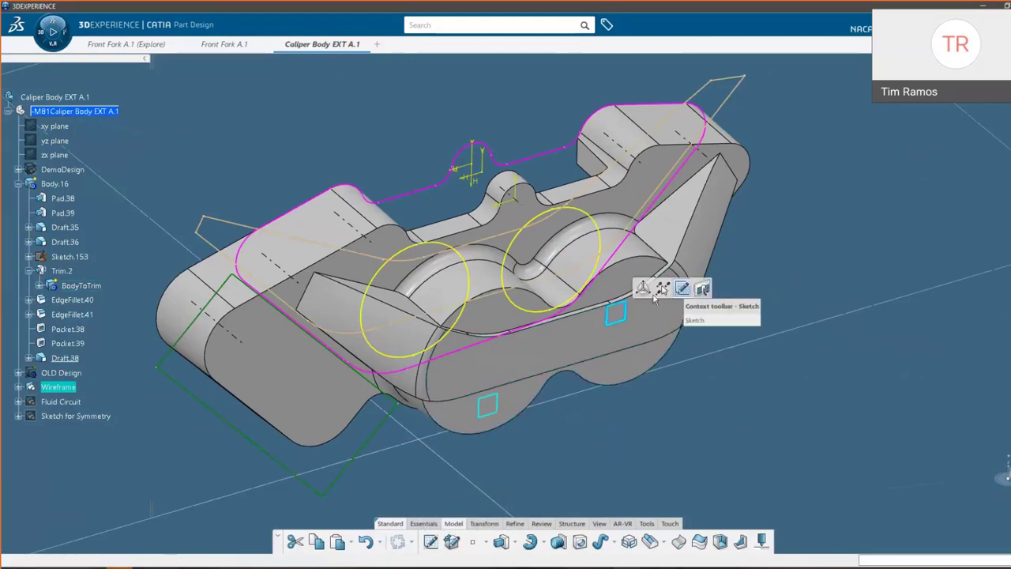
{"action": "left_click", "coordinate": [681, 287]}
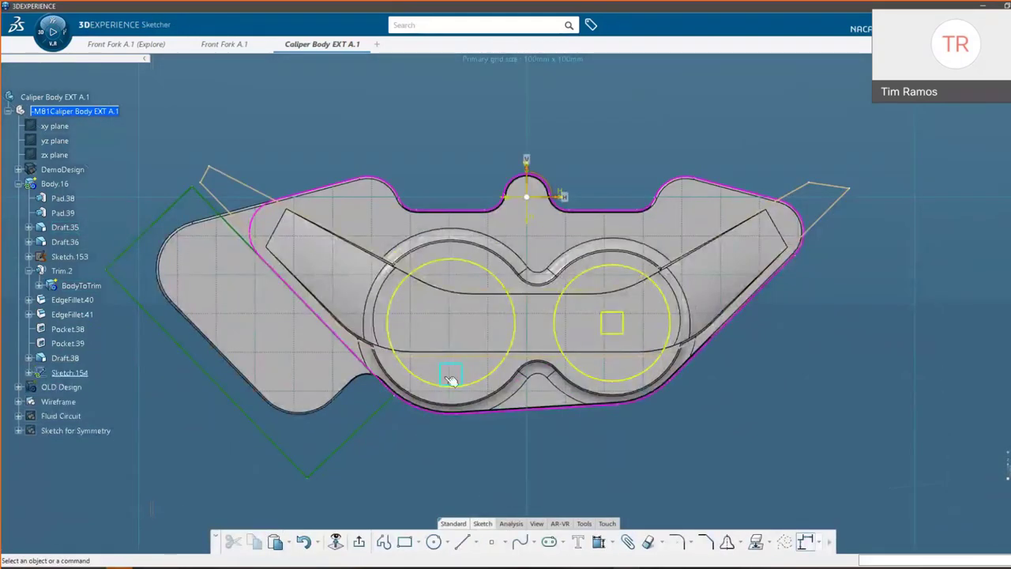
Hide the two existing yellow circle sketches inside the piston housings
{"action": "left_click", "coordinate": [445, 259]}
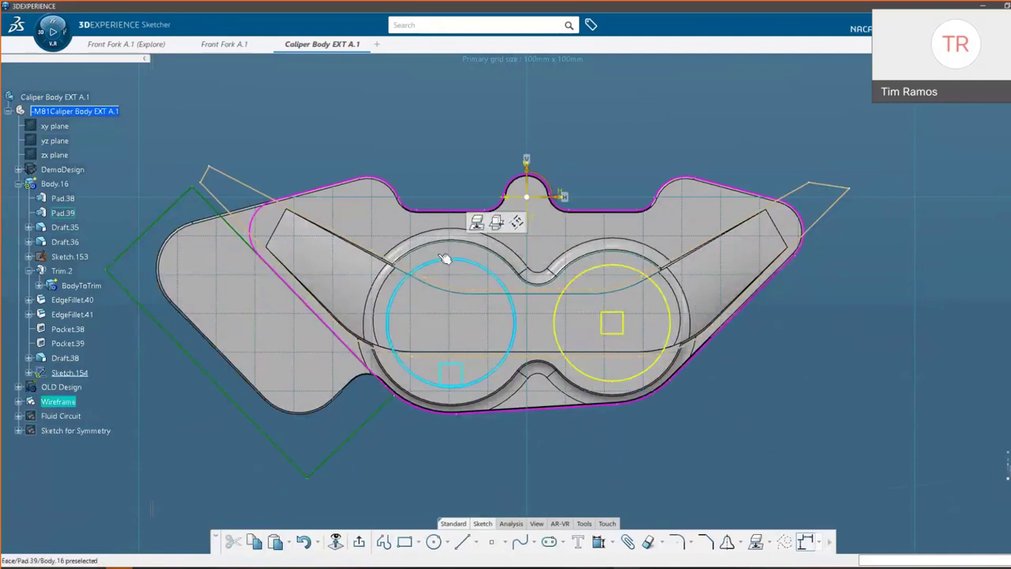
{"action": "right_click", "coordinate": [440, 256]}
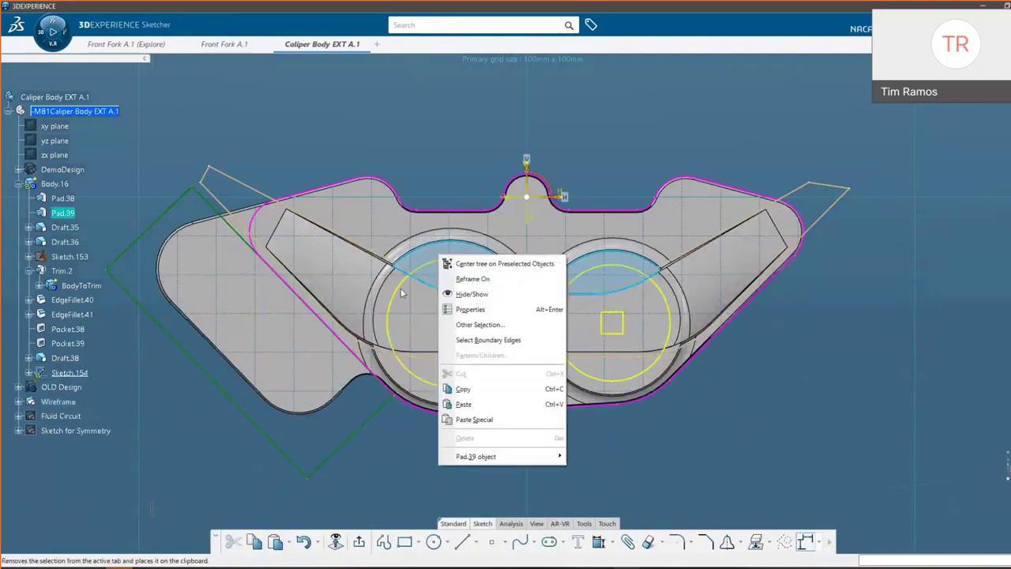
{"action": "left_click", "coordinate": [428, 263]}
{"action": "right_click", "coordinate": [429, 265]}
{"action": "left_click", "coordinate": [428, 266]}
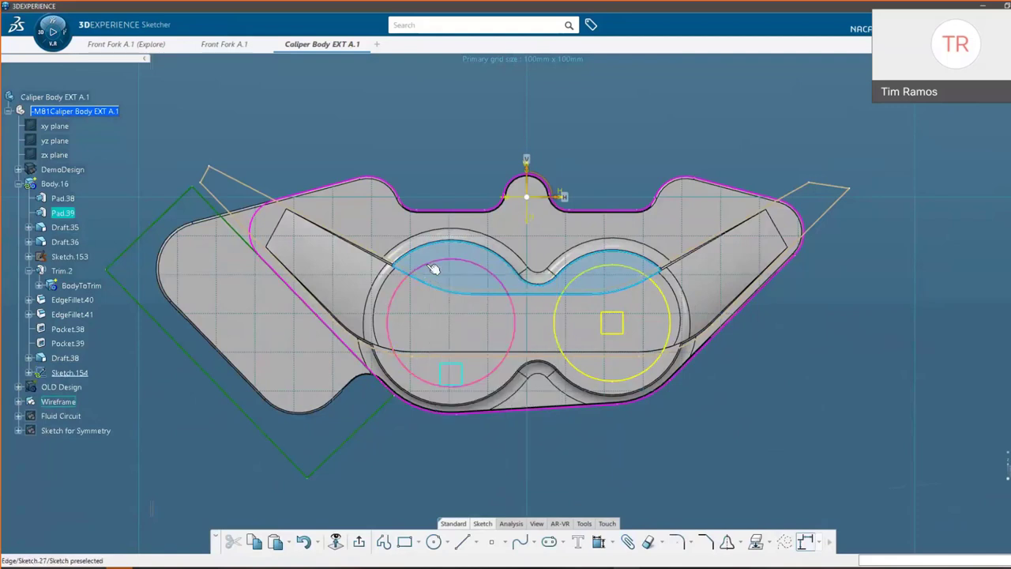
{"action": "right_click", "coordinate": [427, 265]}
{"action": "left_click", "coordinate": [474, 304]}
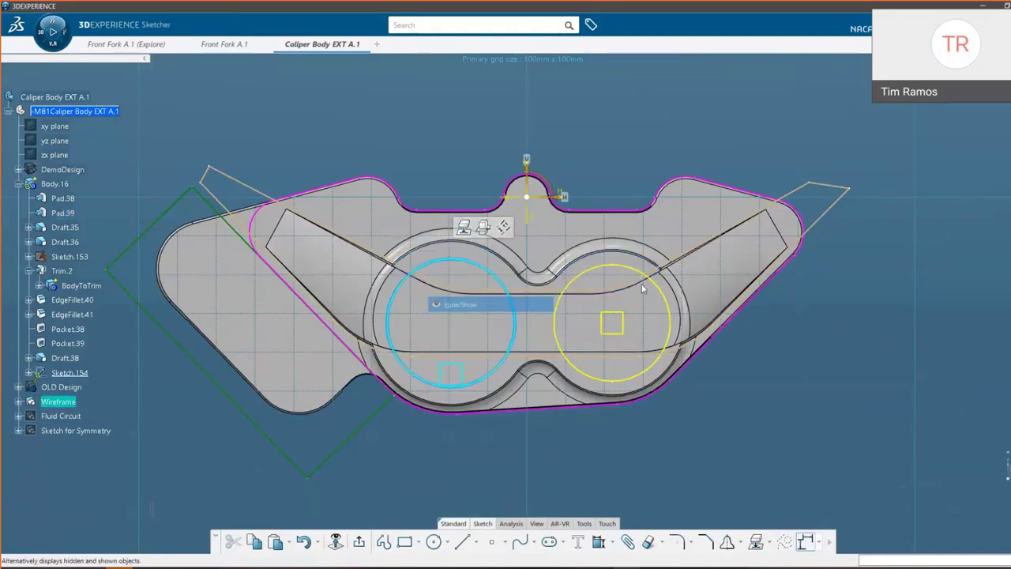
{"action": "right_click", "coordinate": [607, 274]}
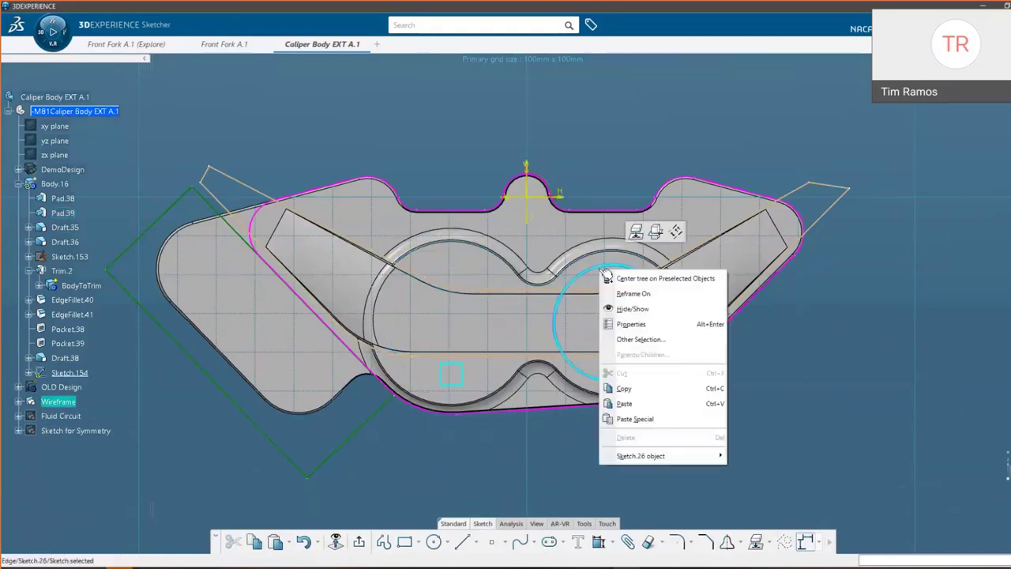
{"action": "left_click", "coordinate": [632, 318]}
Sketch two circles below the caliper body, a larger one about 72 mm in diameter and a smaller one opposite
{"action": "left_click", "coordinate": [433, 541]}
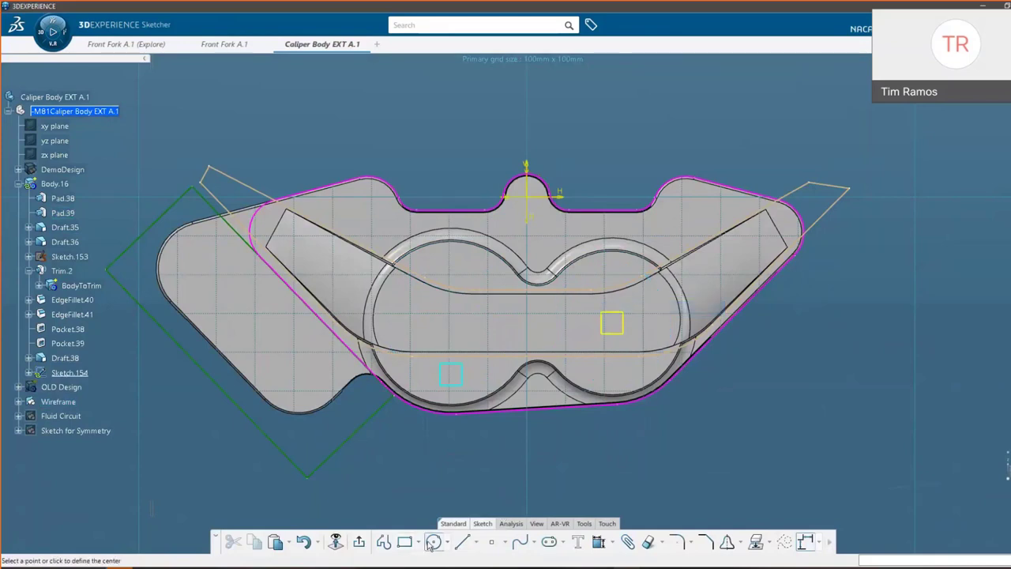
{"action": "left_click", "coordinate": [371, 469]}
{"action": "left_click", "coordinate": [466, 361]}
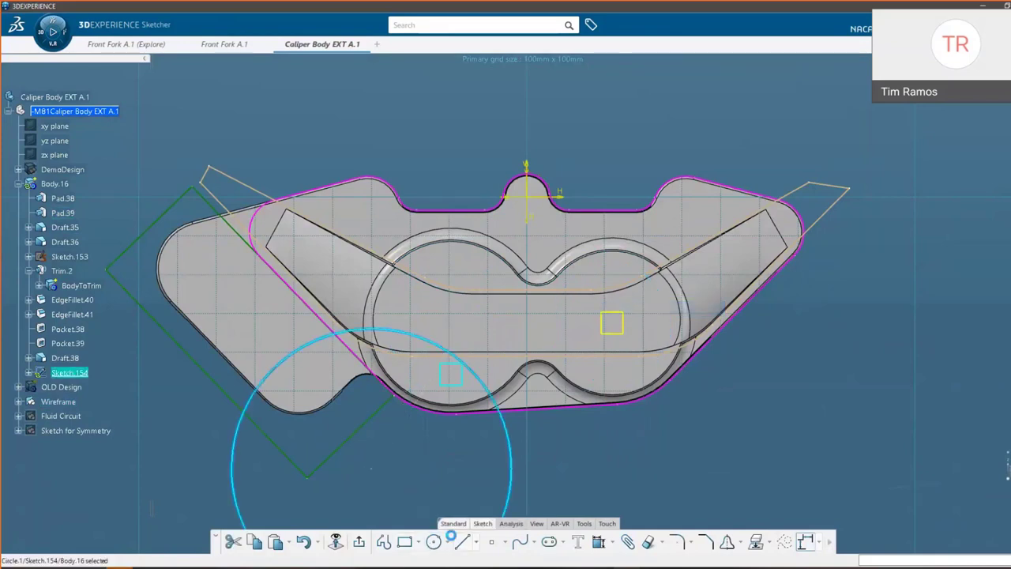
{"action": "left_click", "coordinate": [721, 391]}
{"action": "left_click", "coordinate": [799, 352]}
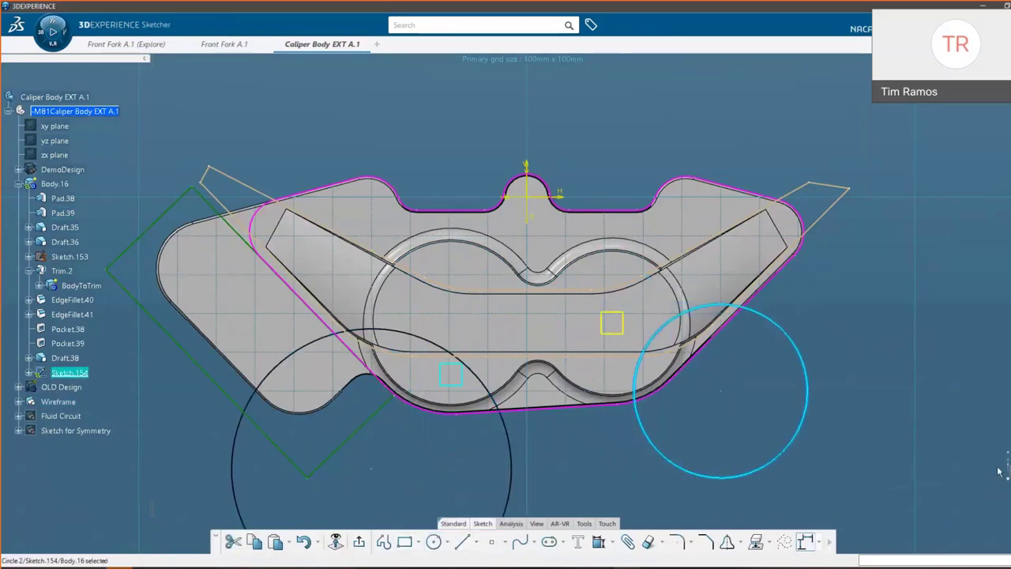
{"action": "left_click", "coordinate": [463, 481]}
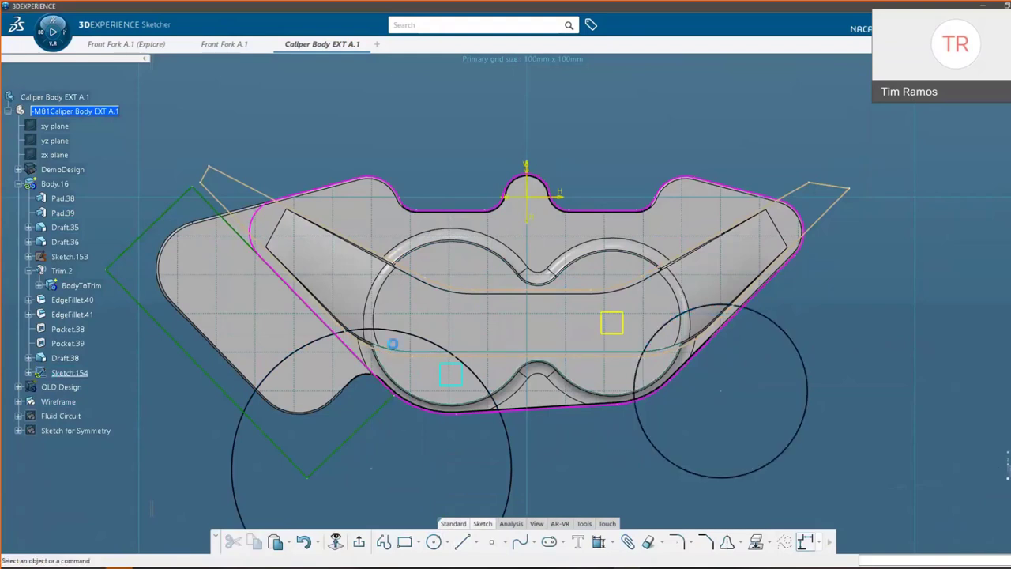
Make the larger circle concentric with the round edge of the larger piston housing
{"action": "left_click", "coordinate": [388, 332]}
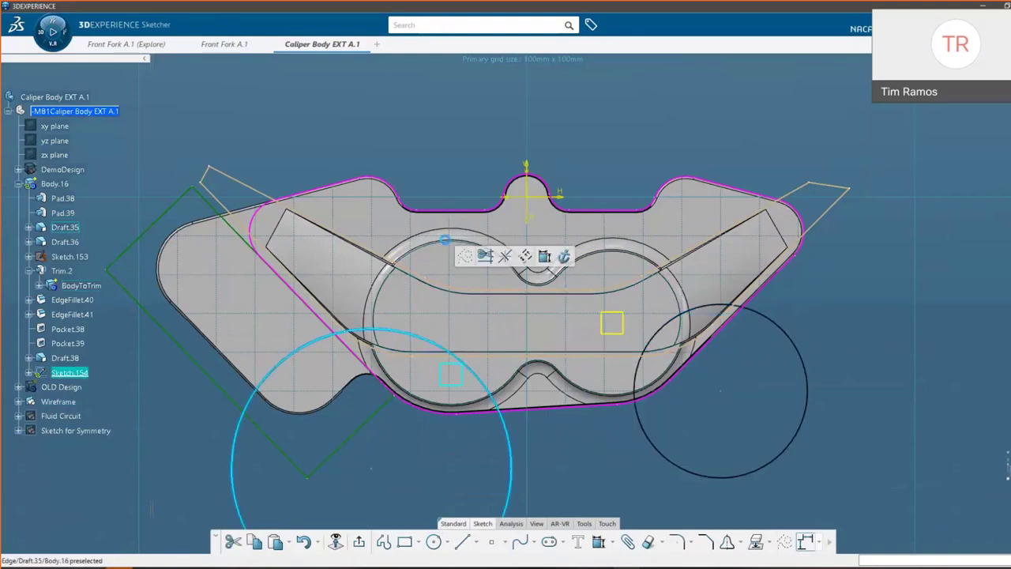
{"action": "left_click", "coordinate": [454, 244], "text": "ctrl"}
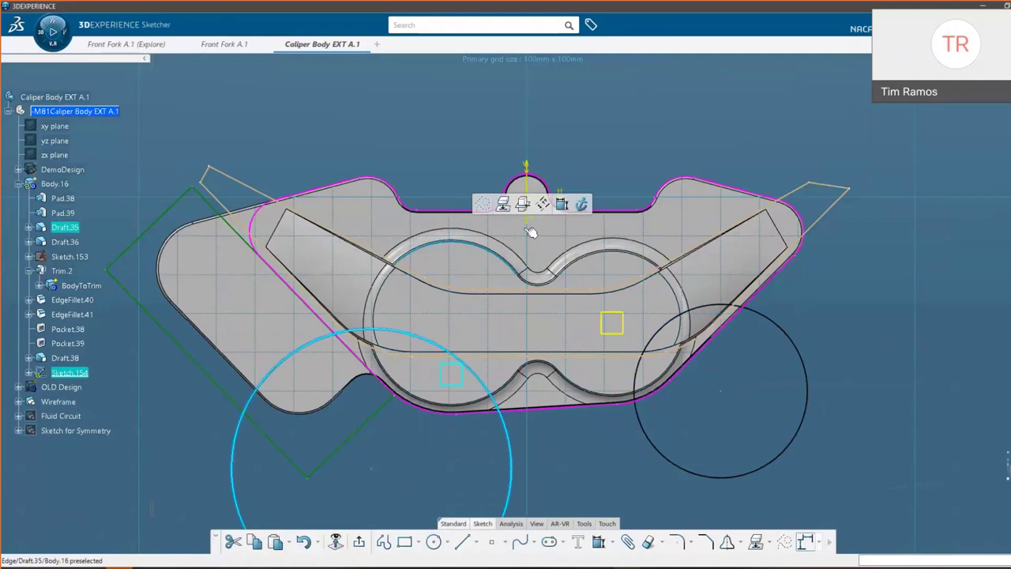
{"action": "left_click", "coordinate": [561, 205]}
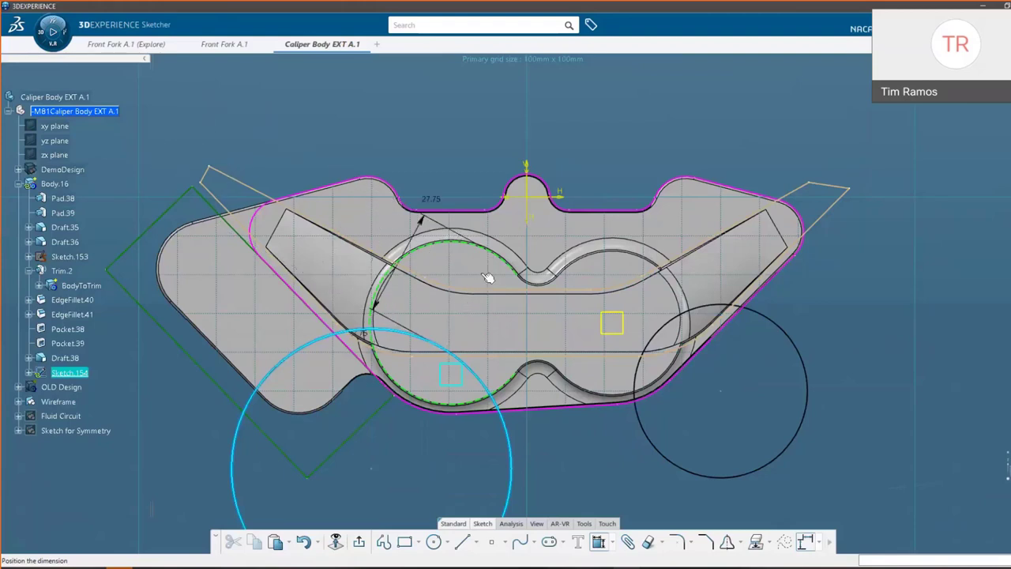
{"action": "middle_click_drag", "start_coordinate": [392, 289], "coordinate": [265, 124]}
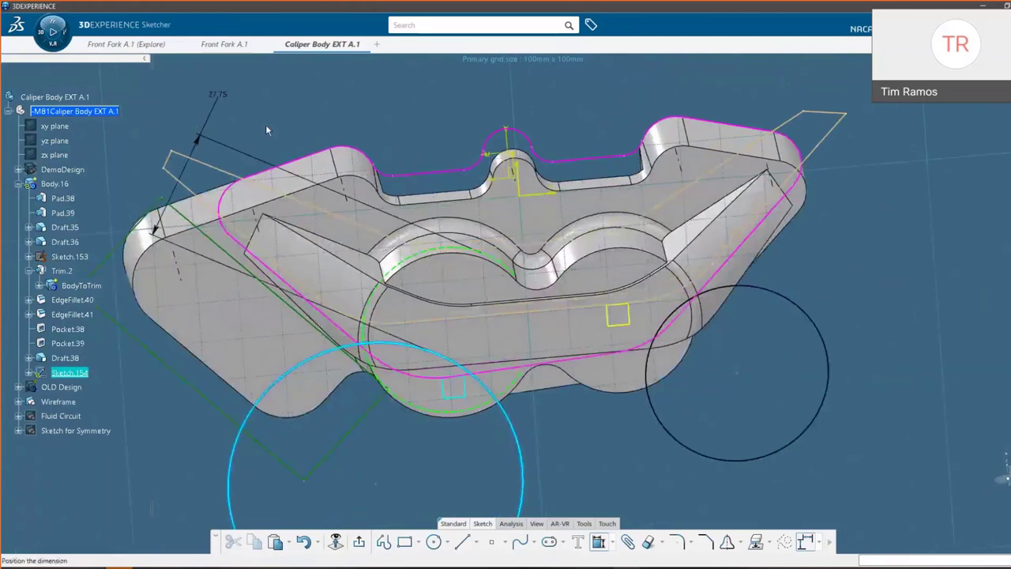
{"action": "right_click", "coordinate": [277, 134]}
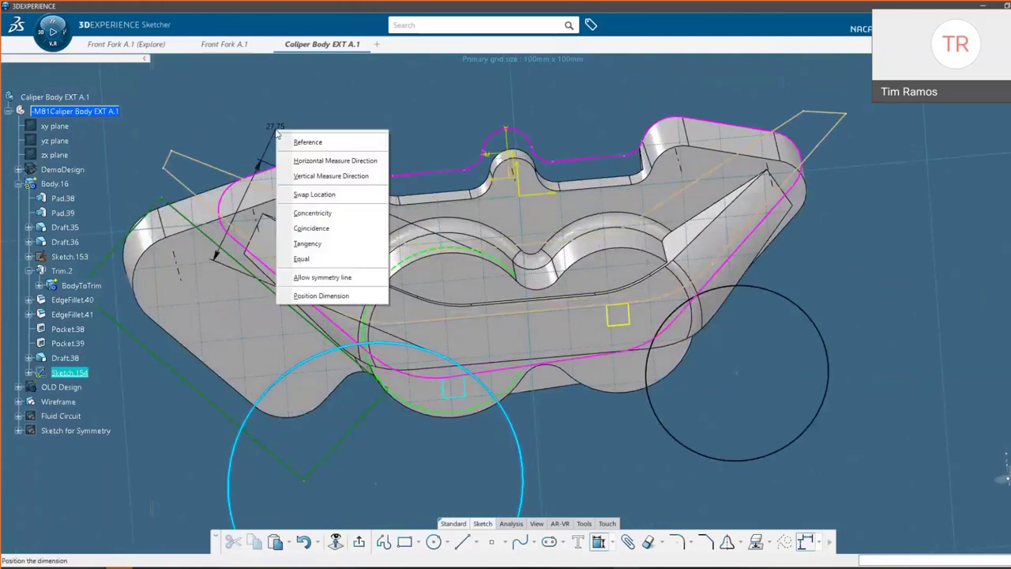
{"action": "left_click", "coordinate": [335, 220]}
{"action": "middle_click_drag", "start_coordinate": [418, 355], "coordinate": [491, 197]}
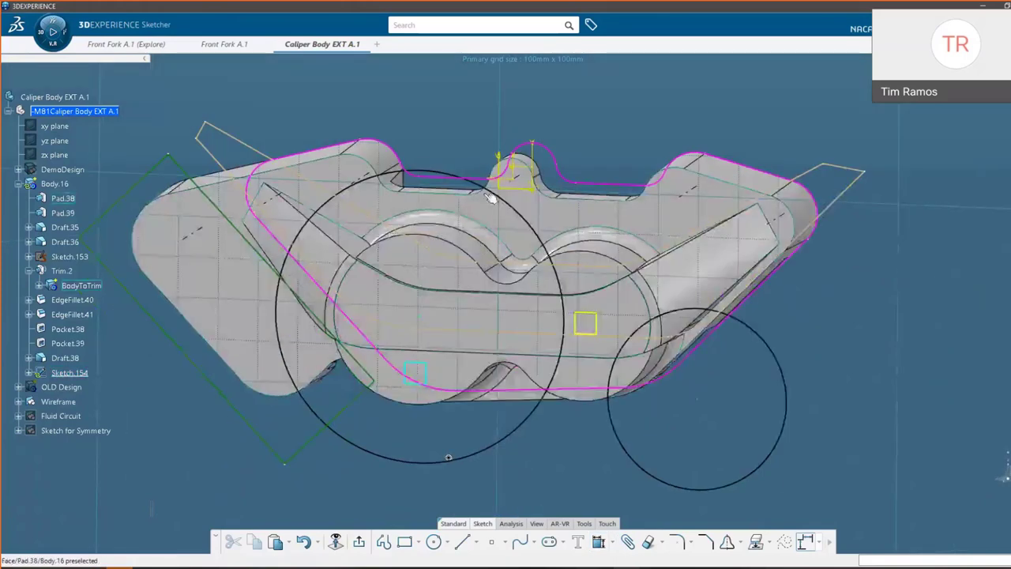
Dimension the concentric circle and set its diameter to 33 mm
{"action": "left_click", "coordinate": [482, 187]}
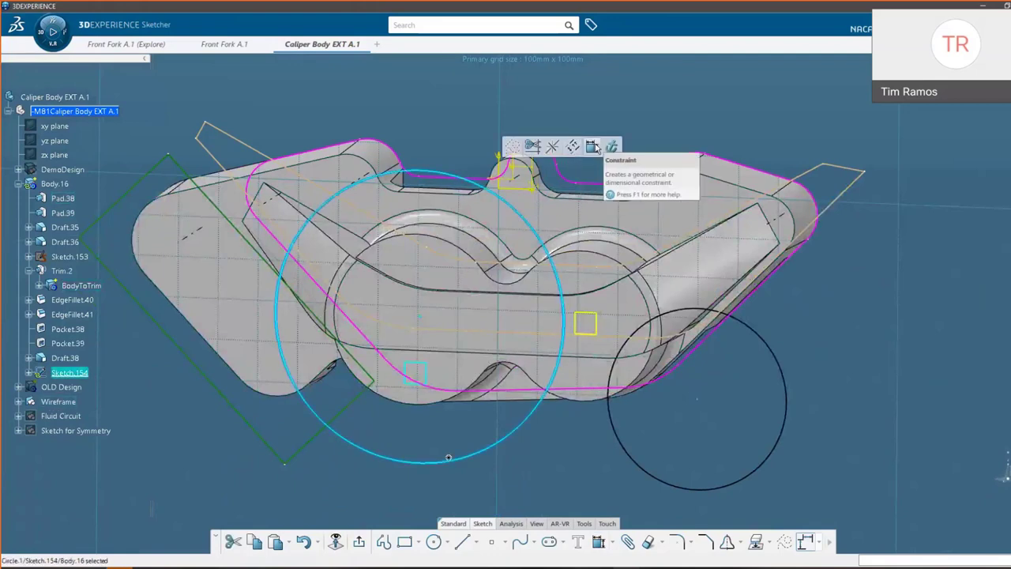
{"action": "left_click", "coordinate": [597, 148]}
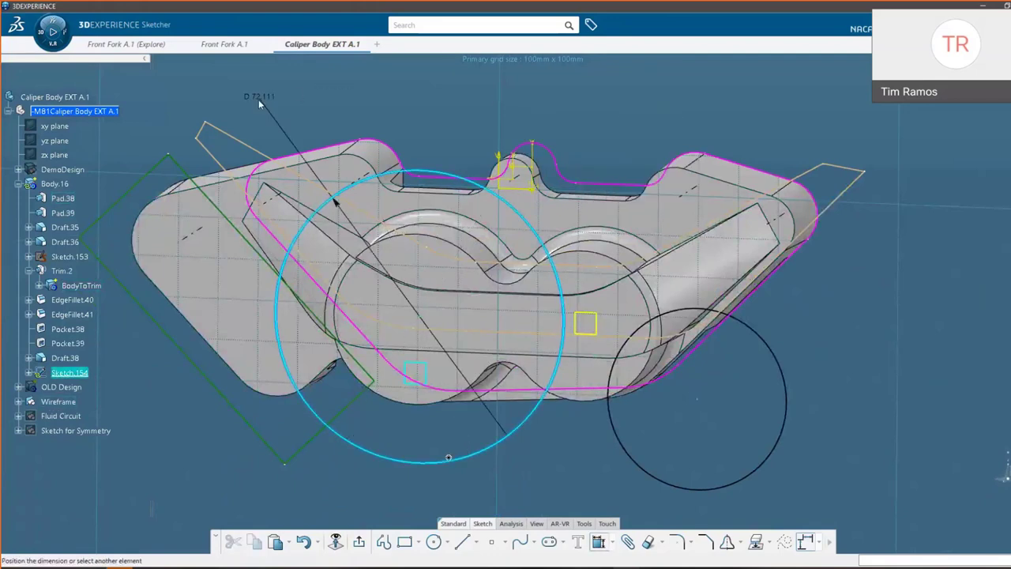
{"action": "left_click", "coordinate": [258, 100]}
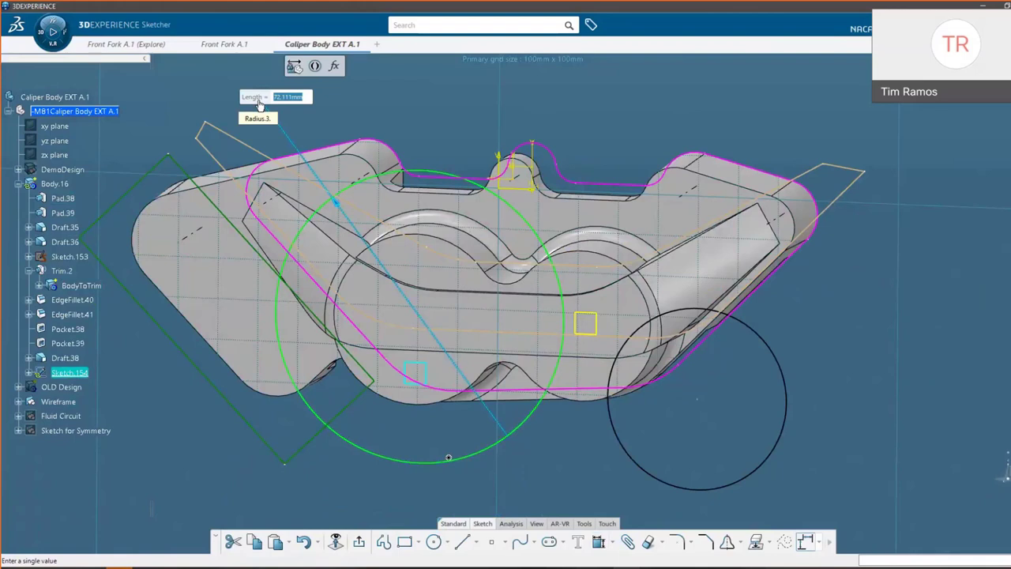
{"action": "type", "text": "33"}
{"action": "key", "text": "Return"}
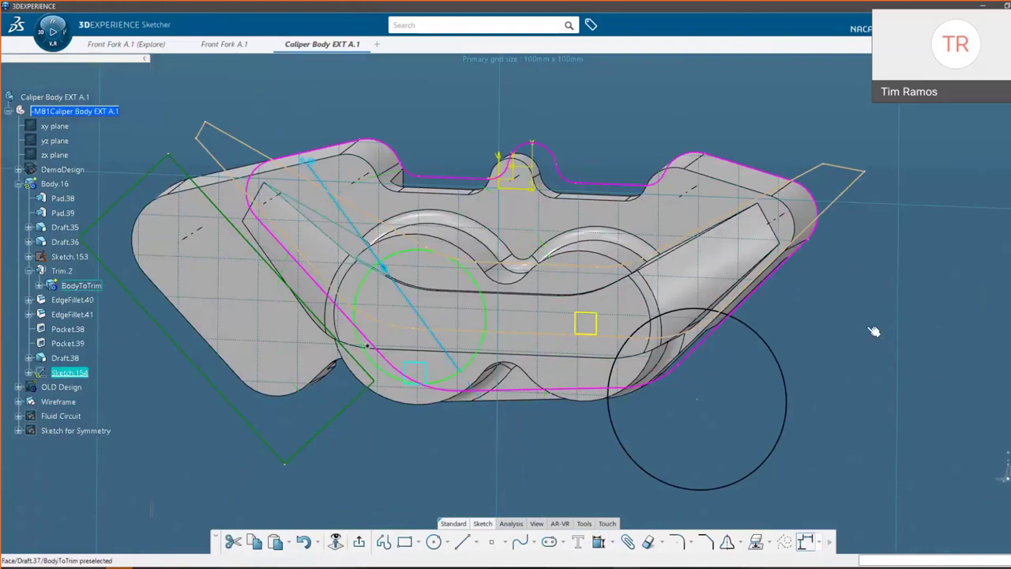
Make the second sketch circle concentric with the round edge of the smaller piston housing
{"action": "left_click", "coordinate": [693, 312]}
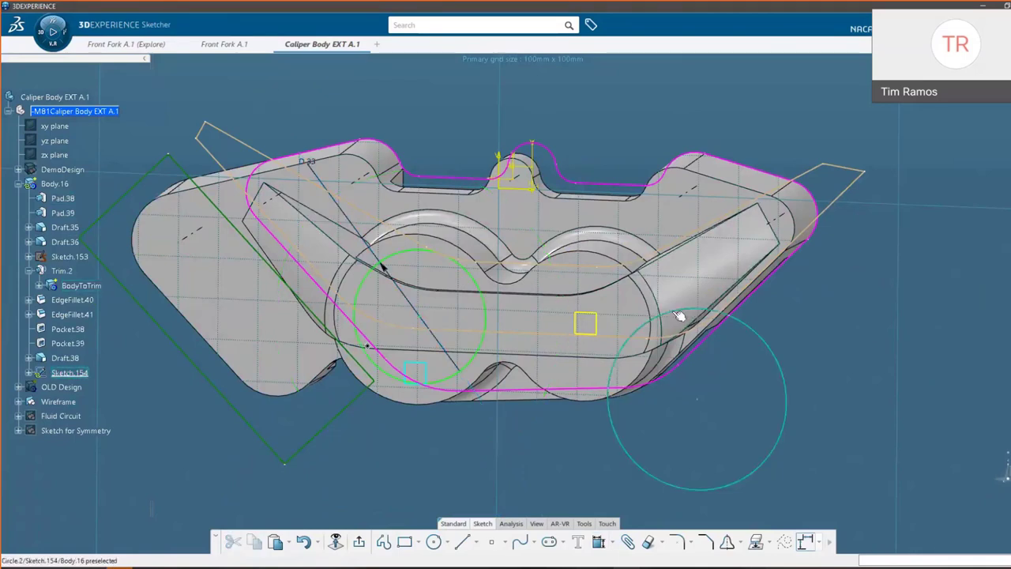
{"action": "left_click", "coordinate": [600, 255]}
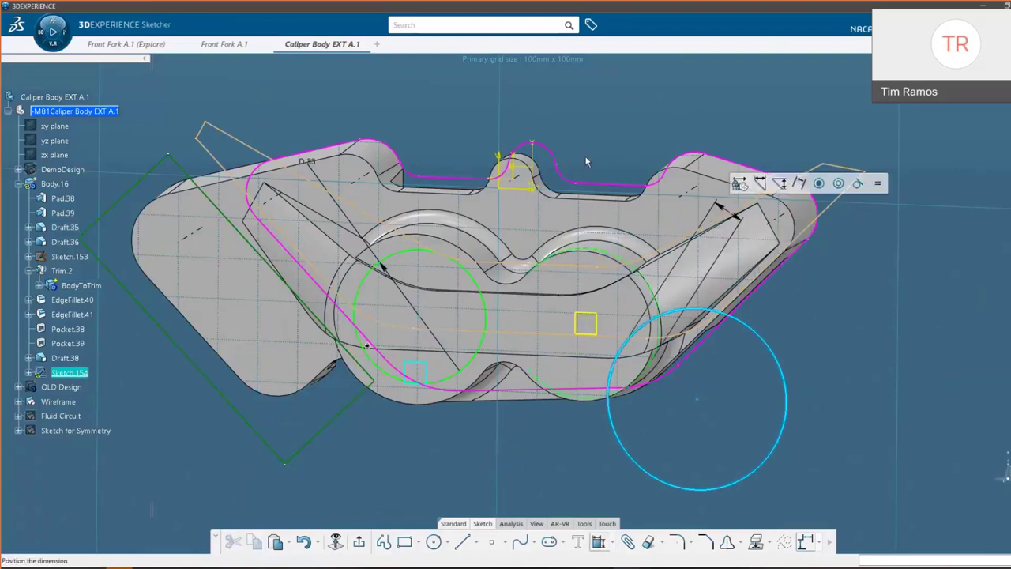
{"action": "right_click", "coordinate": [802, 91]}
{"action": "left_click", "coordinate": [843, 180]}
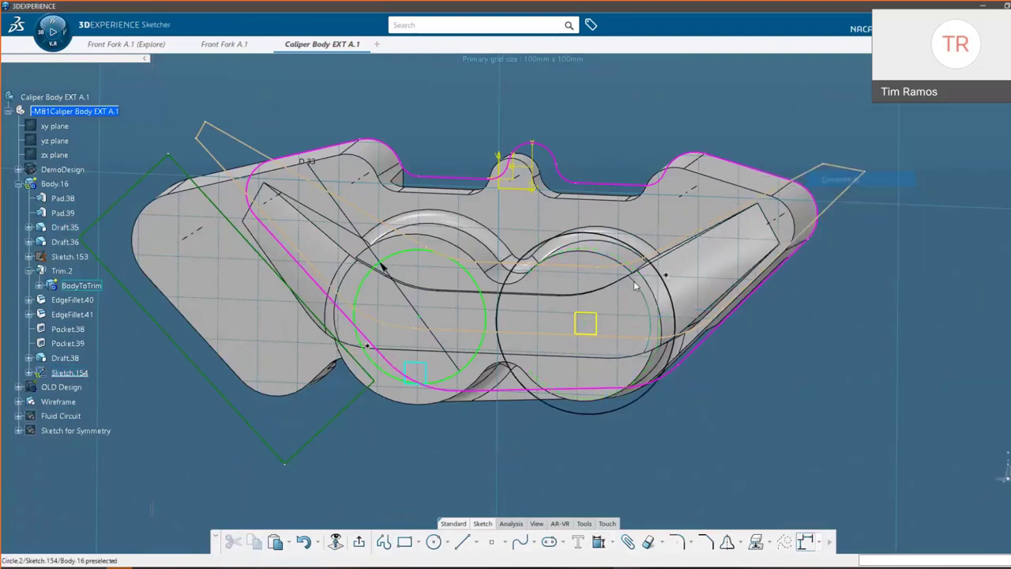
Dimension the second concentric circle at a 30 mm diameter and finish the sketch
{"action": "left_click", "coordinate": [634, 286]}
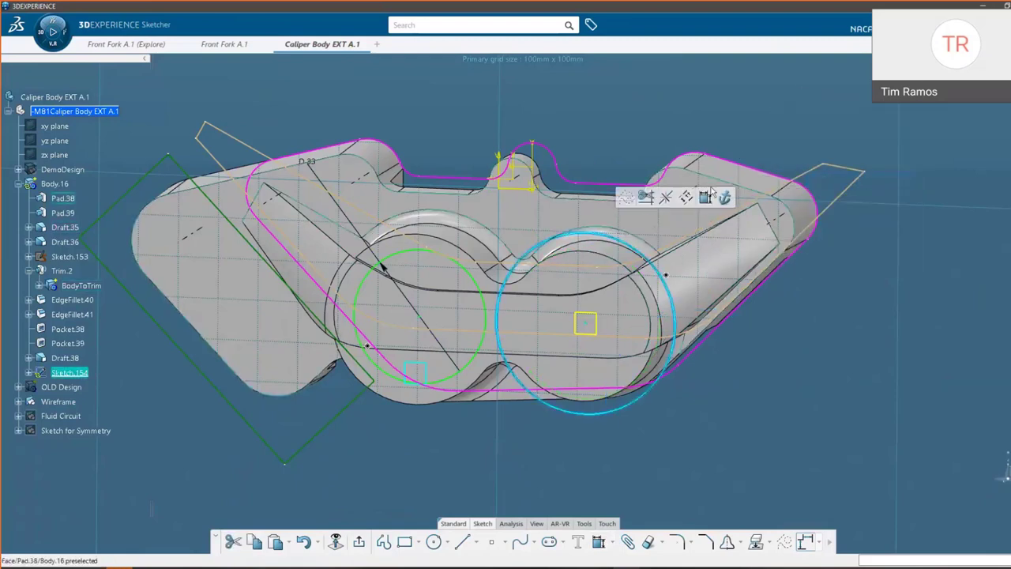
{"action": "left_click", "coordinate": [705, 196]}
{"action": "left_click", "coordinate": [776, 111]}
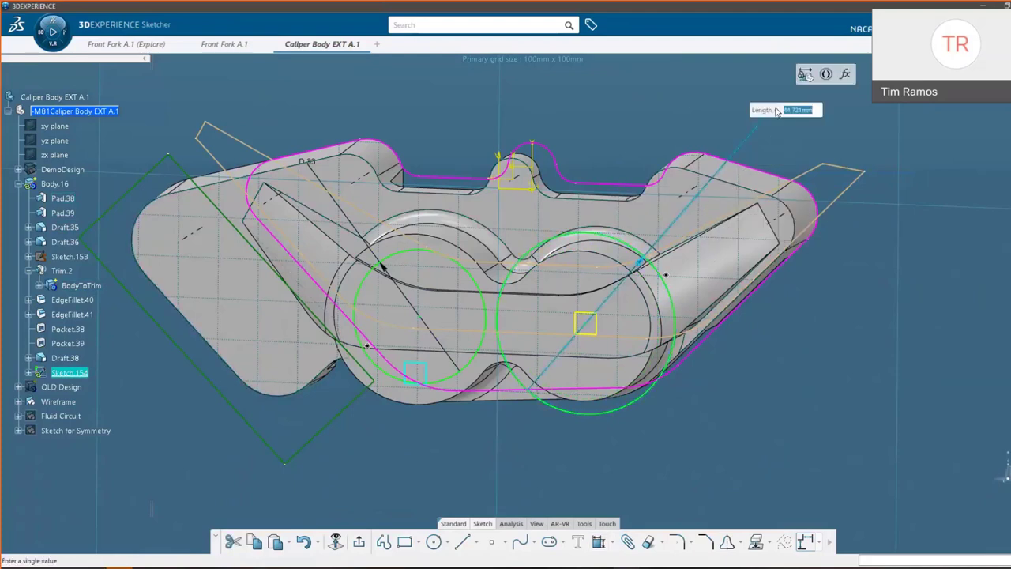
{"action": "type", "text": "30"}
{"action": "key", "text": "Return"}
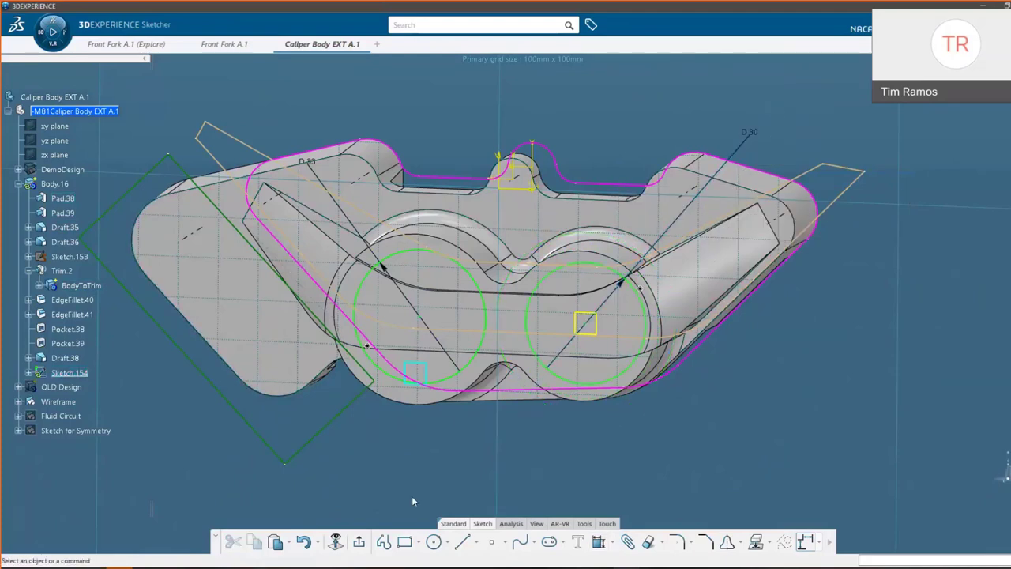
{"action": "left_click", "coordinate": [359, 542]}
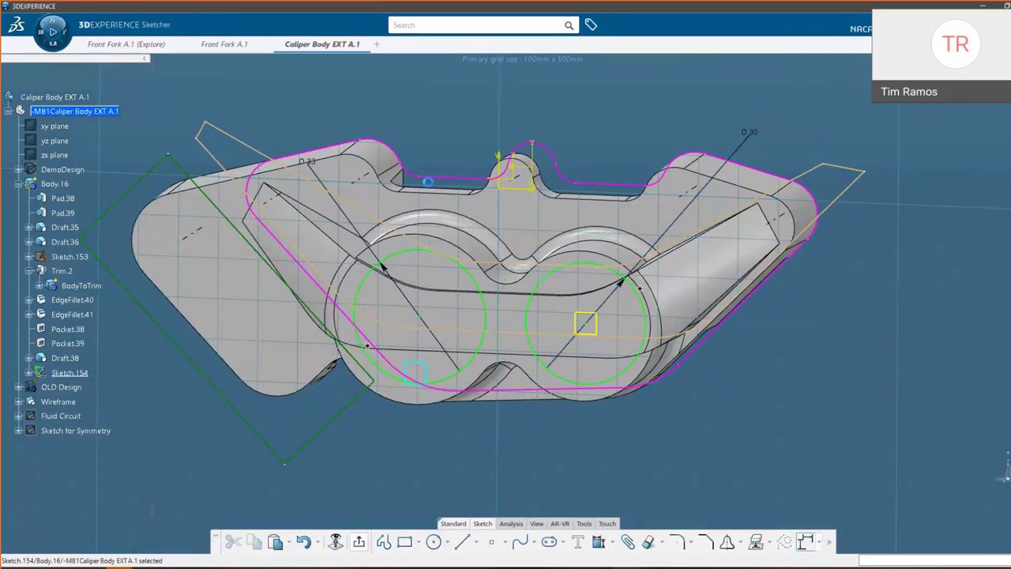
{"action": "left_click", "coordinate": [359, 541]}
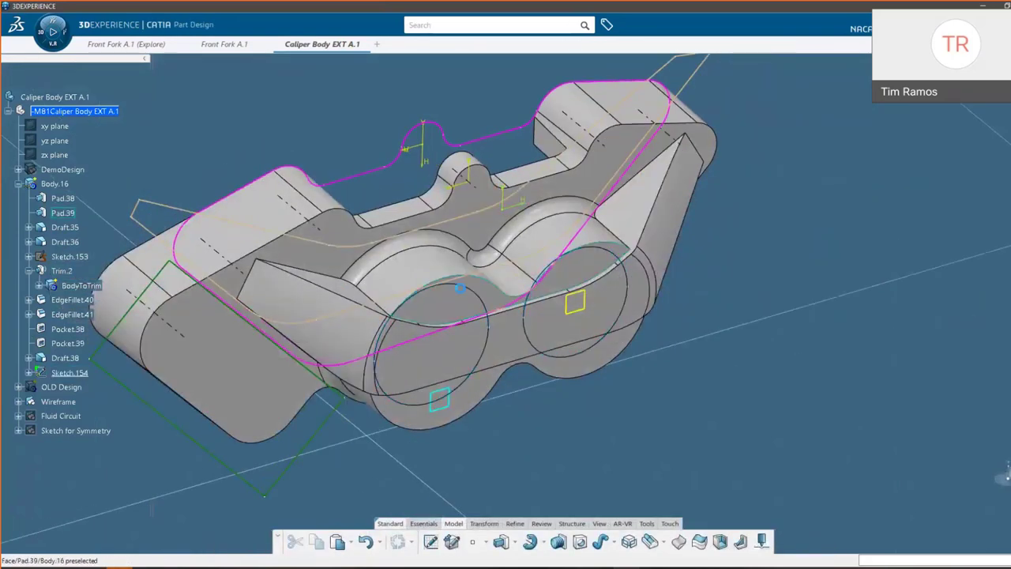
Cut both piston bores as a pocket from the two-circle sketch, about 71 mm deep toward the caliper's inner side
{"action": "left_click", "coordinate": [451, 289]}
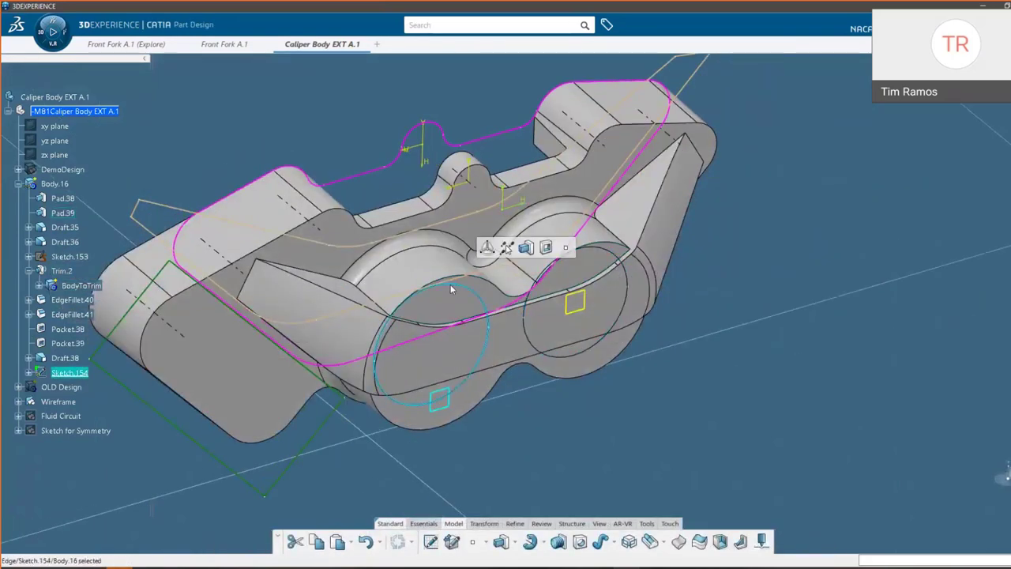
{"action": "left_click", "coordinate": [486, 248]}
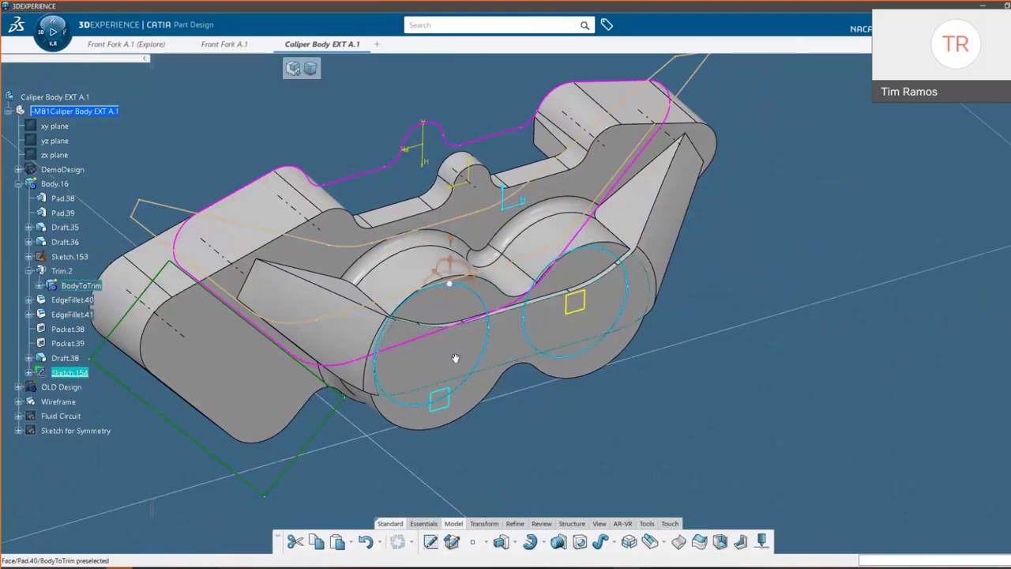
{"action": "mouse_move", "coordinate": [454, 358]}
{"action": "middle_mouse_down"}
{"action": "mouse_move", "coordinate": [560, 496]}
{"action": "mouse_move", "coordinate": [593, 474]}
{"action": "mouse_move", "coordinate": [569, 351]}
{"action": "middle_mouse_up"}
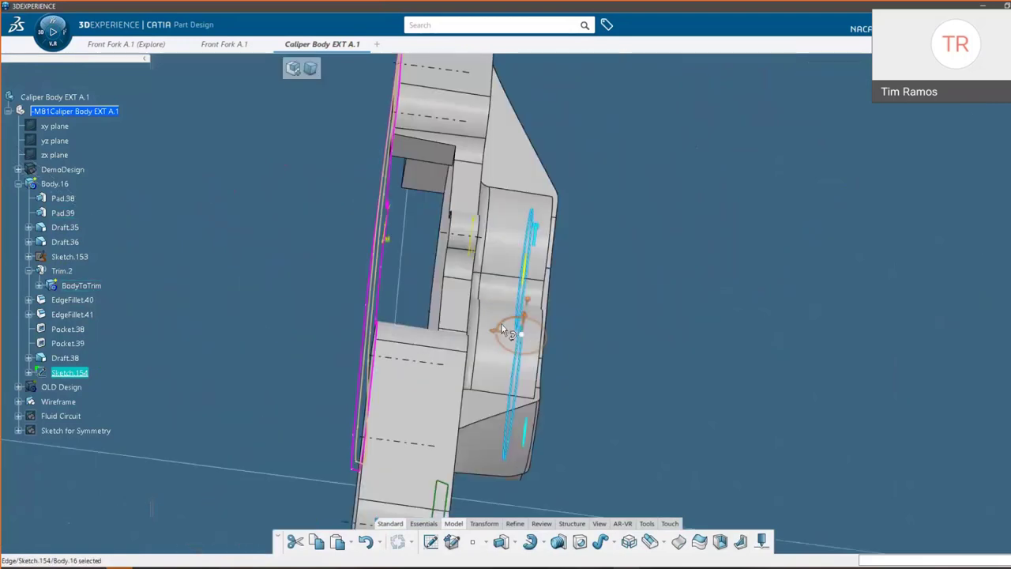
{"action": "mouse_move", "coordinate": [501, 331]}
{"action": "left_mouse_down"}
{"action": "mouse_move", "coordinate": [276, 308]}
{"action": "mouse_move", "coordinate": [186, 323]}
{"action": "left_mouse_up"}
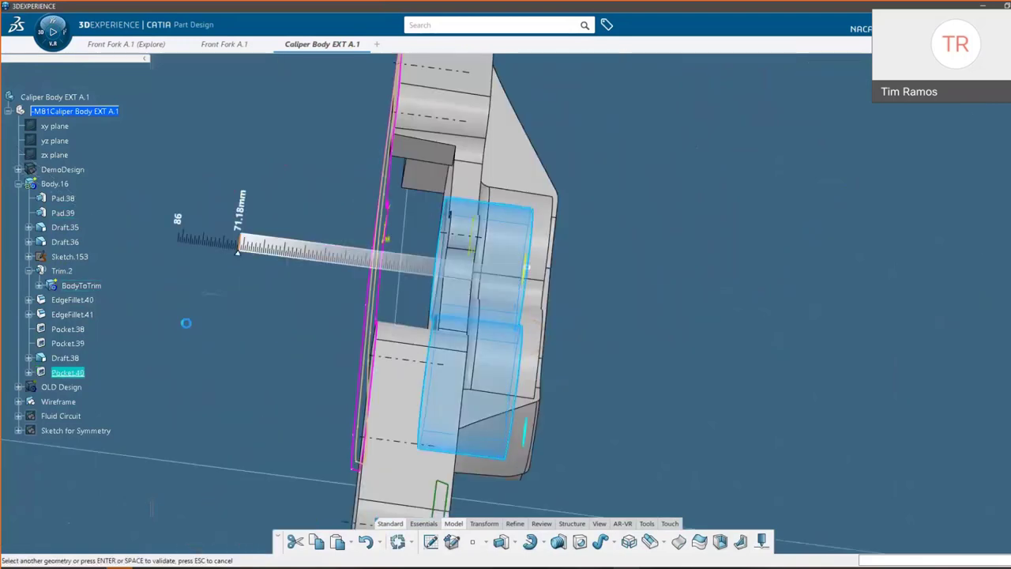
{"action": "middle_click_drag", "start_coordinate": [186, 323], "coordinate": [732, 160]}
{"action": "key", "text": "Return"}
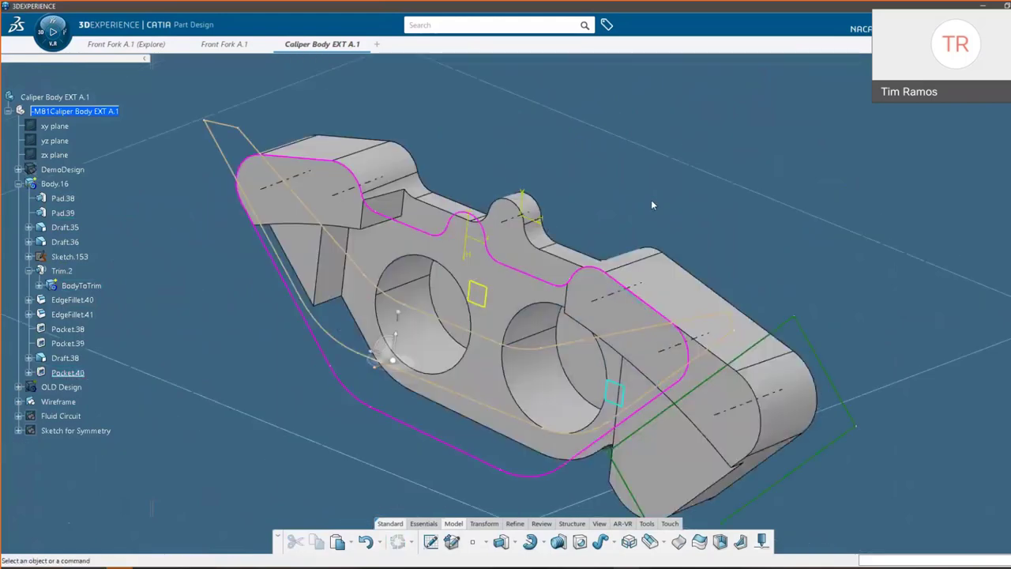
{"action": "middle_click_drag", "start_coordinate": [652, 206], "coordinate": [553, 170]}
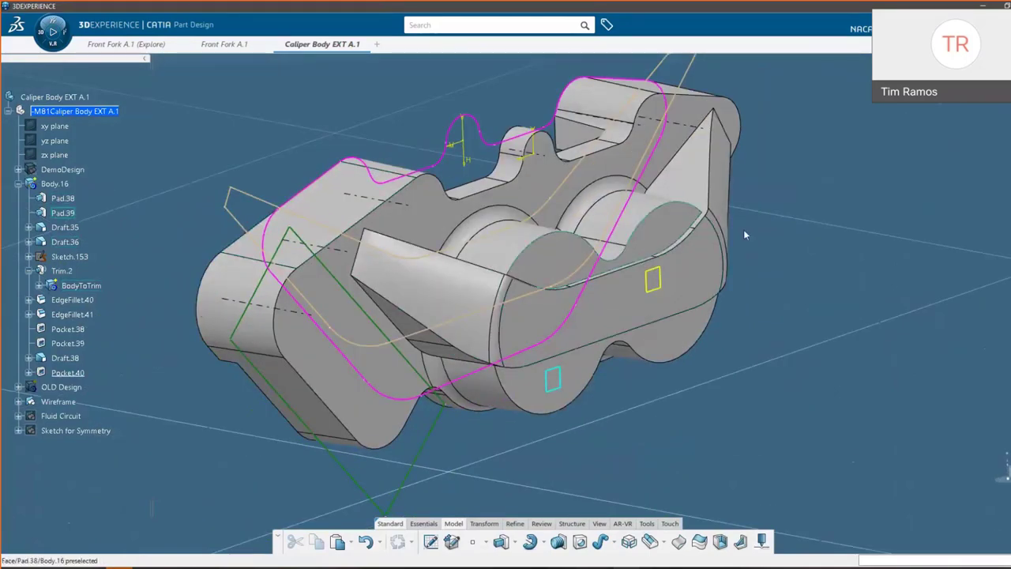
{"action": "middle_click_drag", "start_coordinate": [645, 304], "coordinate": [713, 300]}
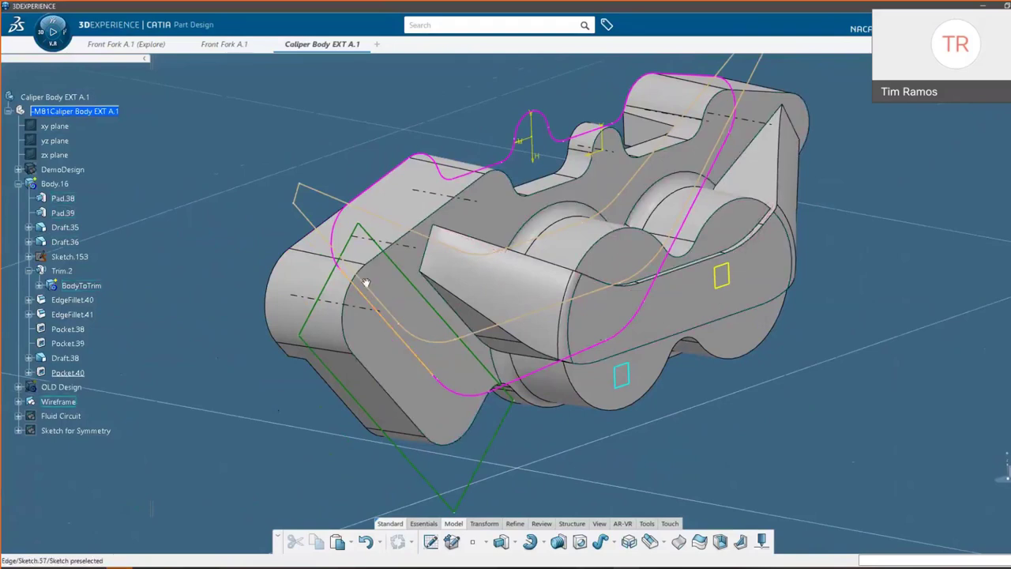
{"action": "middle_click_drag", "start_coordinate": [366, 282], "coordinate": [419, 379]}
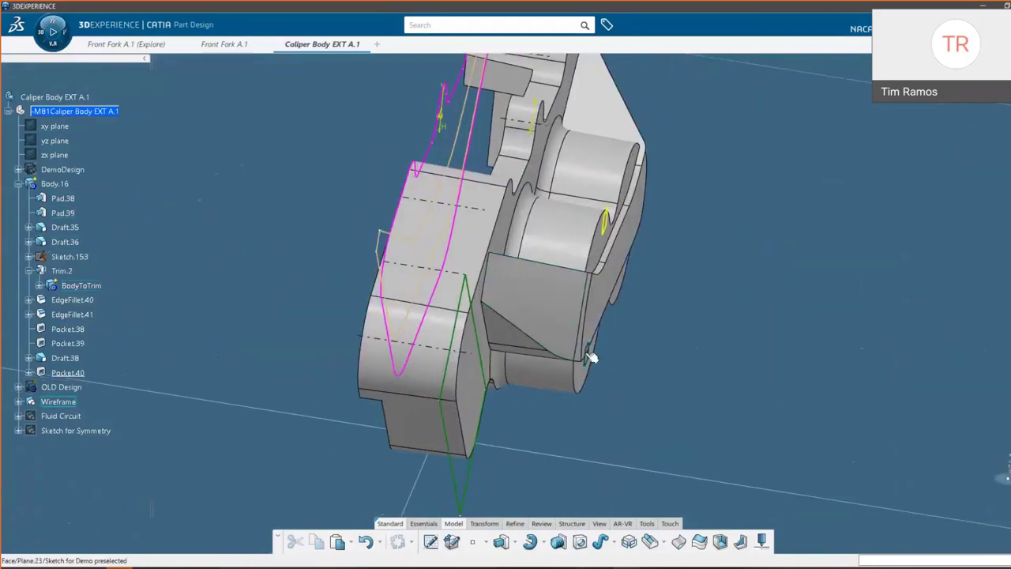
{"action": "middle_click_drag", "start_coordinate": [591, 352], "coordinate": [318, 318]}
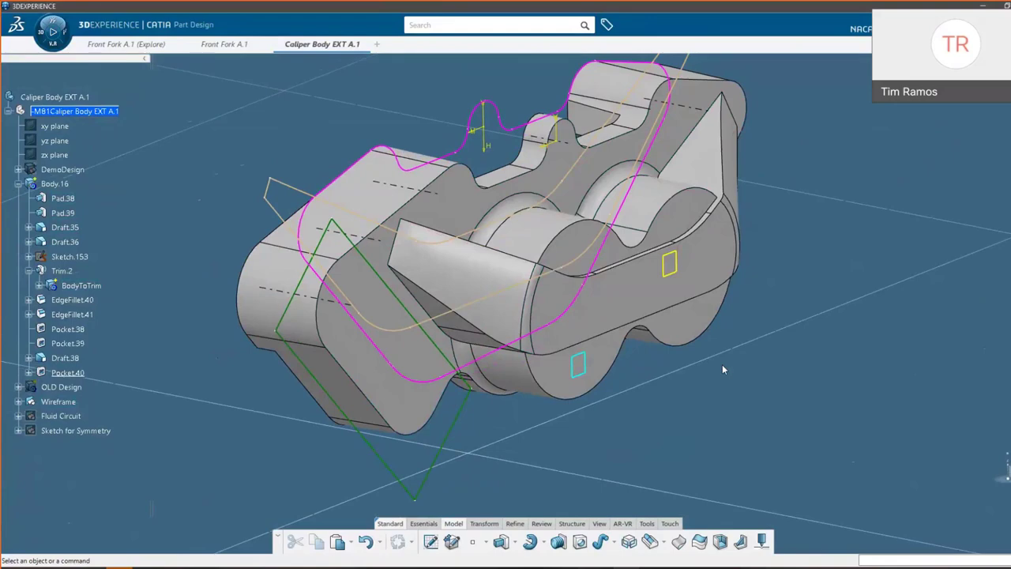
{"action": "middle_click_drag", "start_coordinate": [532, 252], "coordinate": [620, 401]}
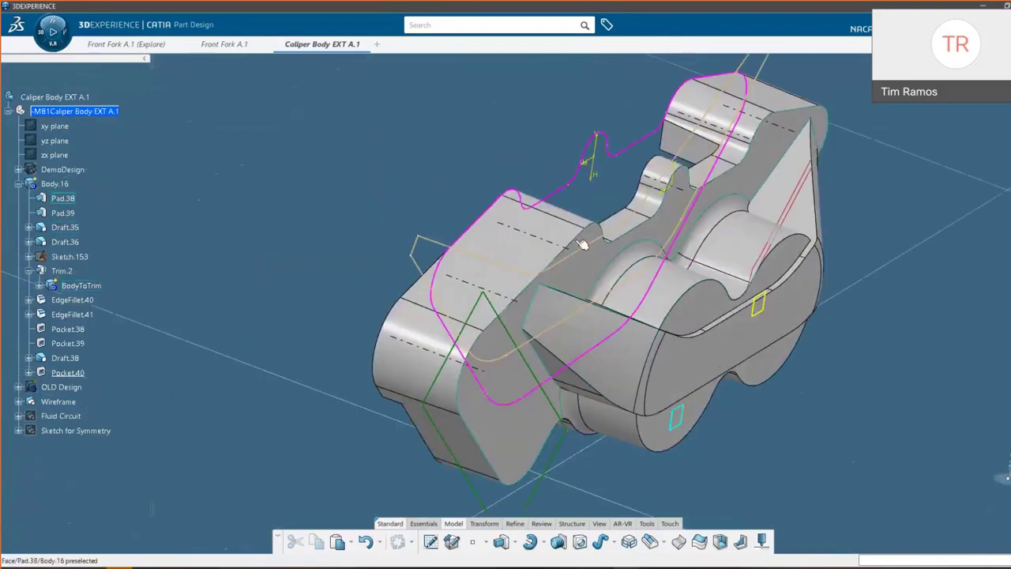
{"action": "left_click", "coordinate": [642, 205]}
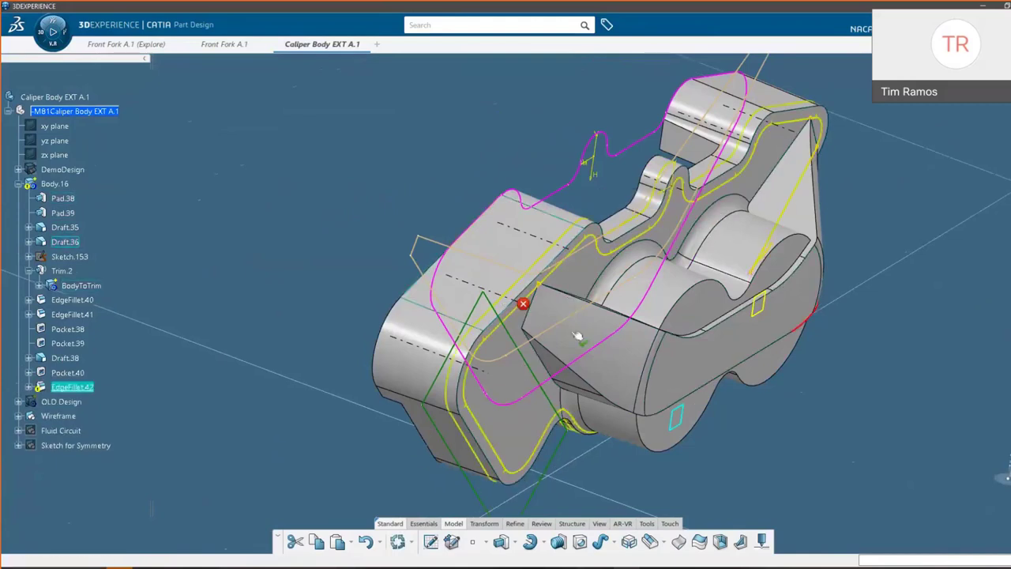
{"action": "key", "text": "Escape"}
Start an Auto Fillet on the current solid and set the caliper's two flat inner end faces as functional faces
{"action": "middle_click_drag", "start_coordinate": [648, 494], "coordinate": [628, 450]}
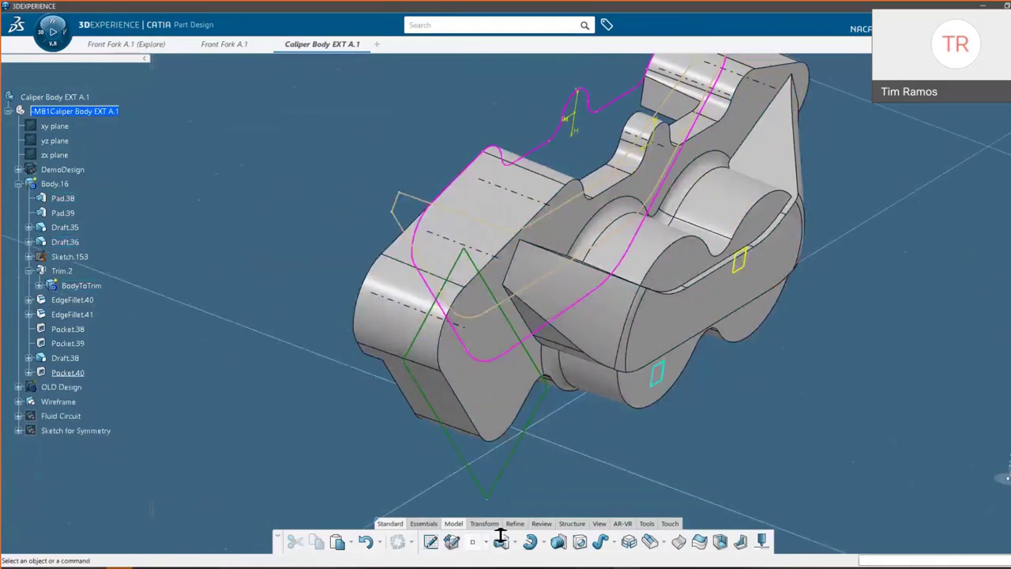
{"action": "left_click", "coordinate": [514, 522]}
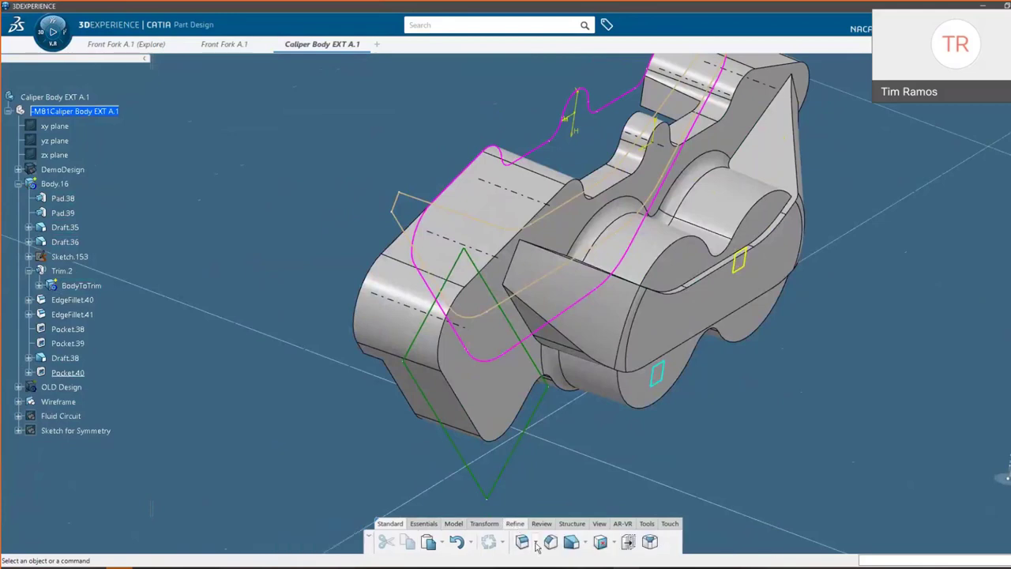
{"action": "left_click", "coordinate": [535, 543]}
{"action": "left_click", "coordinate": [536, 517]}
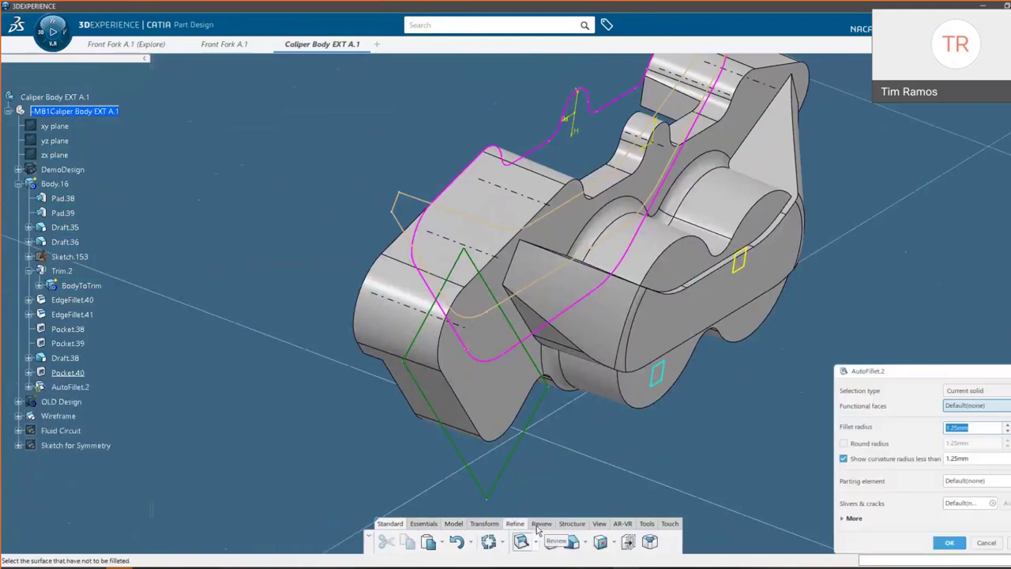
{"action": "left_click_drag", "start_coordinate": [851, 371], "coordinate": [772, 267]}
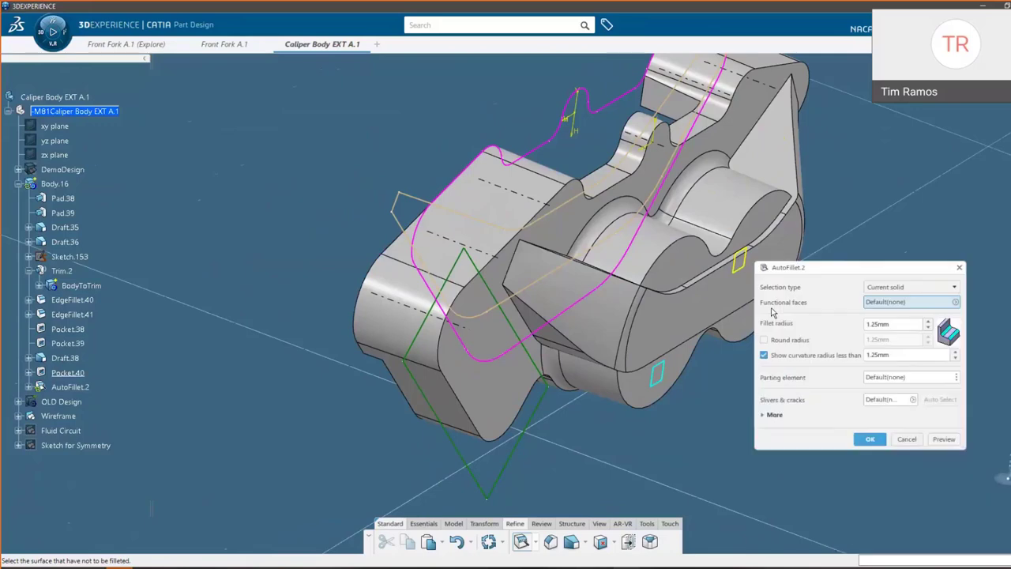
{"action": "middle_click_drag", "start_coordinate": [451, 399], "coordinate": [839, 316]}
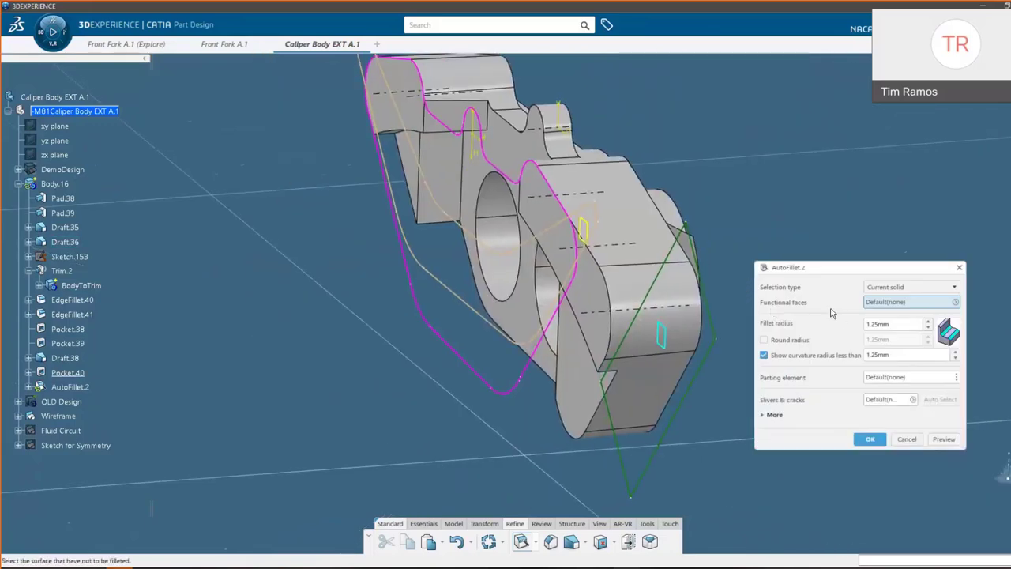
{"action": "middle_click_drag", "start_coordinate": [601, 312], "coordinate": [623, 264]}
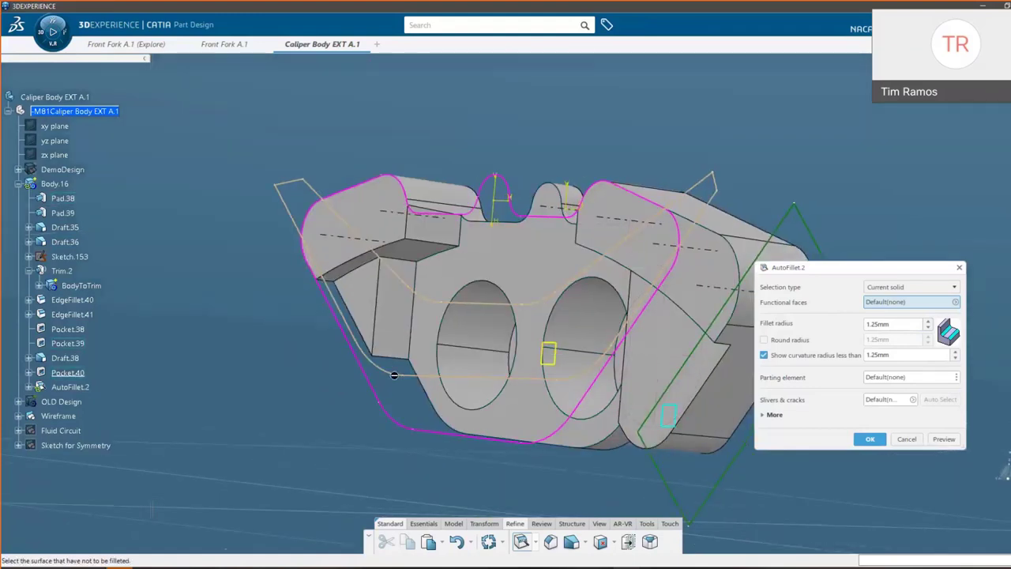
{"action": "left_click", "coordinate": [623, 201]}
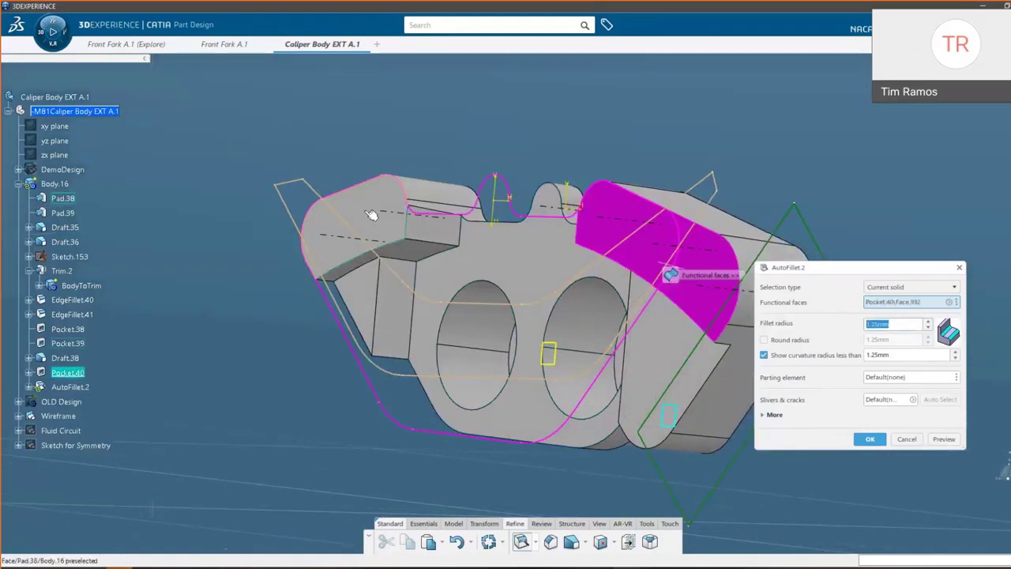
{"action": "left_click", "coordinate": [371, 215]}
Add the wall faces of both piston bores to the Auto Fillet's functional faces so they stay unfilleted
{"action": "middle_click_drag", "start_coordinate": [474, 354], "coordinate": [553, 332]}
{"action": "left_click", "coordinate": [548, 316]}
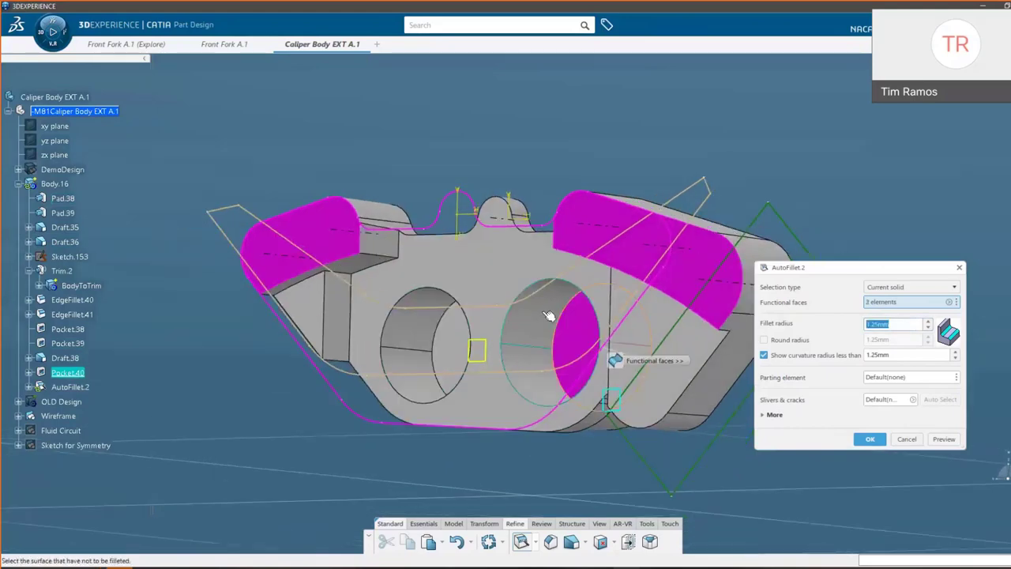
{"action": "left_click", "coordinate": [548, 315]}
{"action": "left_click", "coordinate": [445, 341]}
{"action": "left_click", "coordinate": [424, 339]}
{"action": "middle_click_drag", "start_coordinate": [487, 276], "coordinate": [340, 352]}
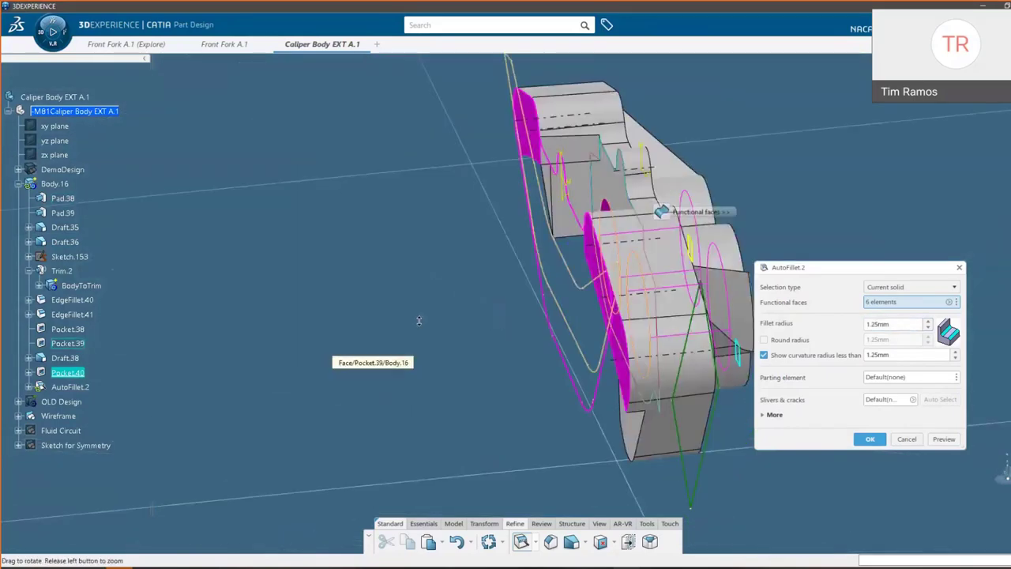
Preview the Auto Fillet and apply it to the caliper body with a 1.25 mm fillet radius
{"action": "left_click", "coordinate": [937, 440]}
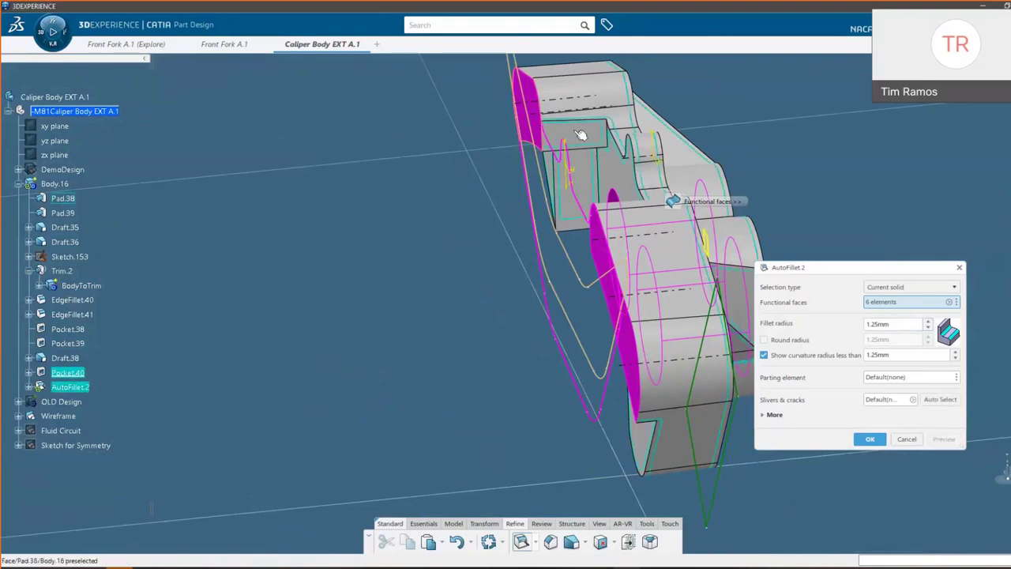
{"action": "middle_click_drag", "start_coordinate": [535, 126], "coordinate": [817, 308]}
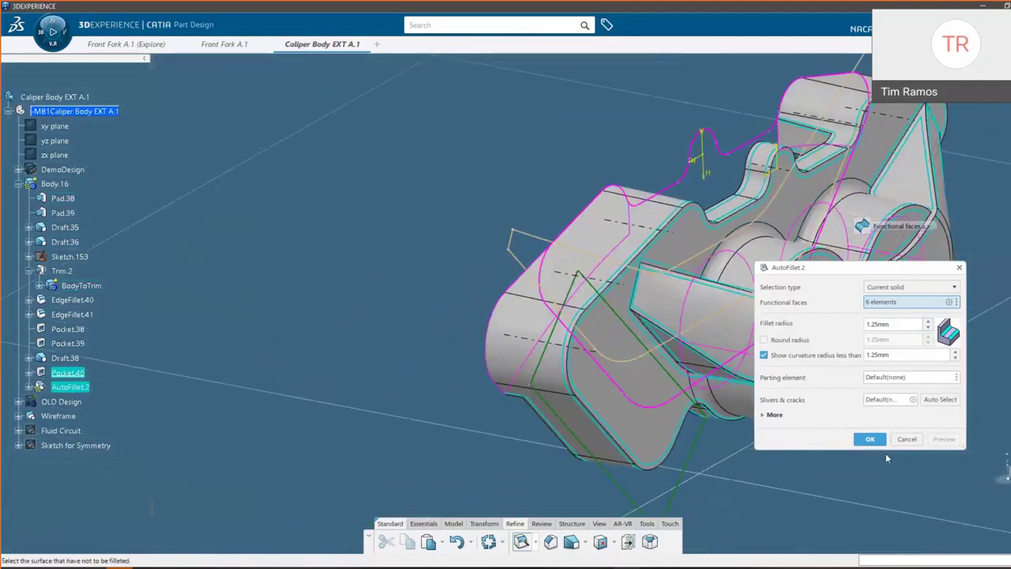
{"action": "left_click", "coordinate": [870, 439]}
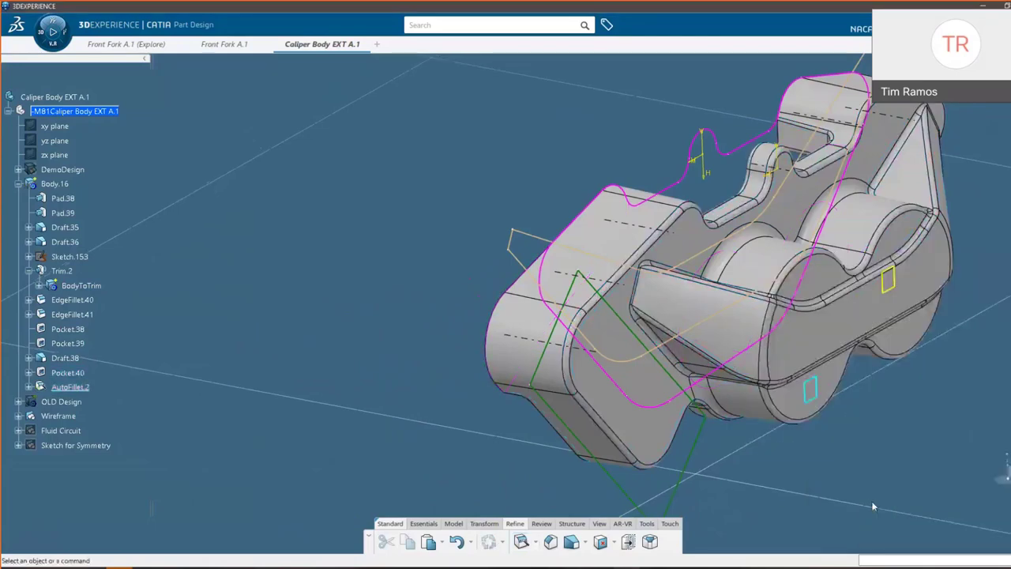
{"action": "middle_click_drag", "start_coordinate": [775, 460], "coordinate": [481, 355]}
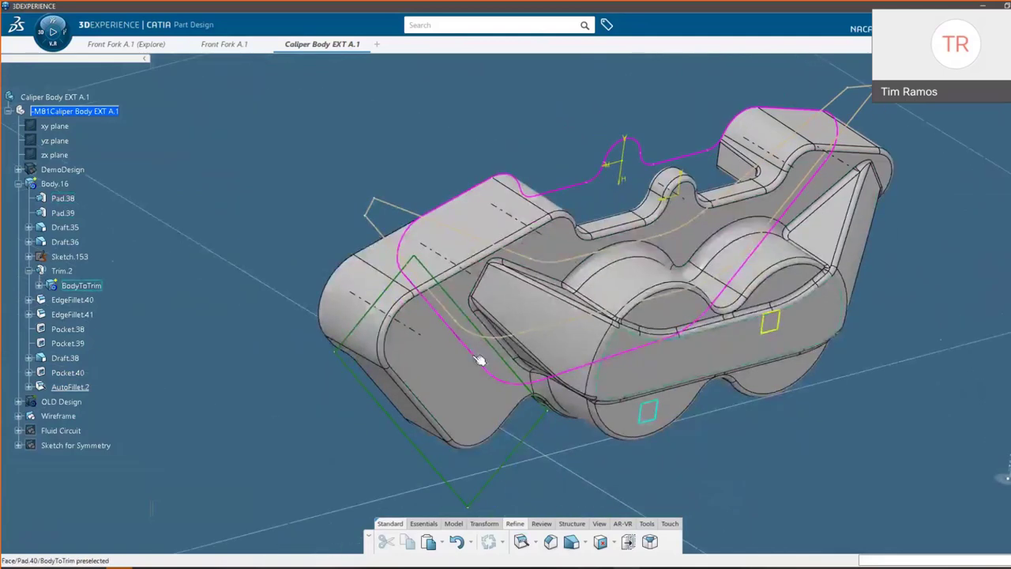
Hide the wireframe sketches from Sketch.25 through Sketch.143, leaving the Sketch for Demo set shown
{"action": "left_click", "coordinate": [18, 415]}
{"action": "scroll", "coordinate": [79, 316], "scroll_direction": "down", "scroll_amount": 8}
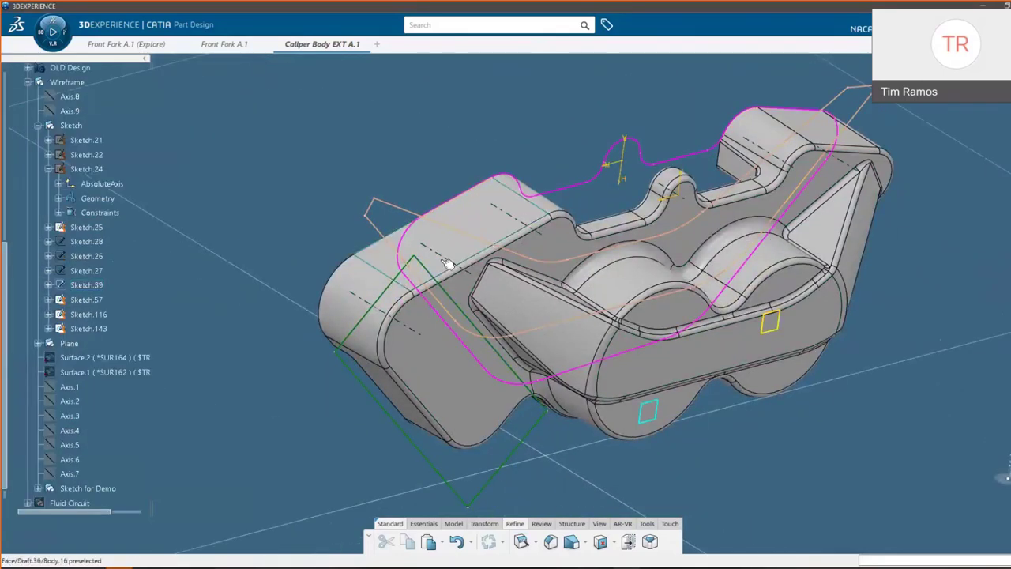
{"action": "left_click", "coordinate": [90, 488]}
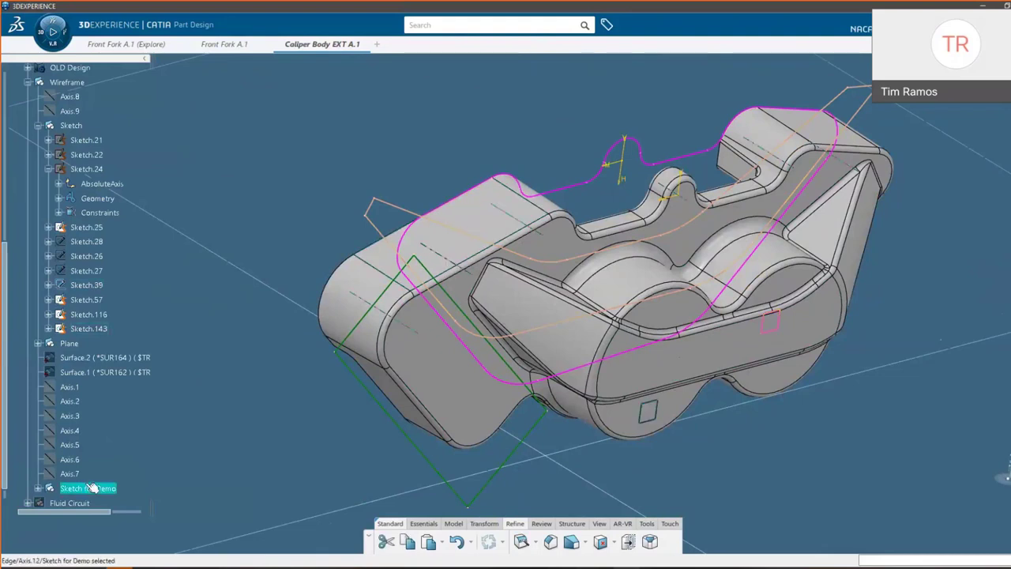
{"action": "left_click", "coordinate": [399, 218]}
{"action": "left_click", "coordinate": [82, 332]}
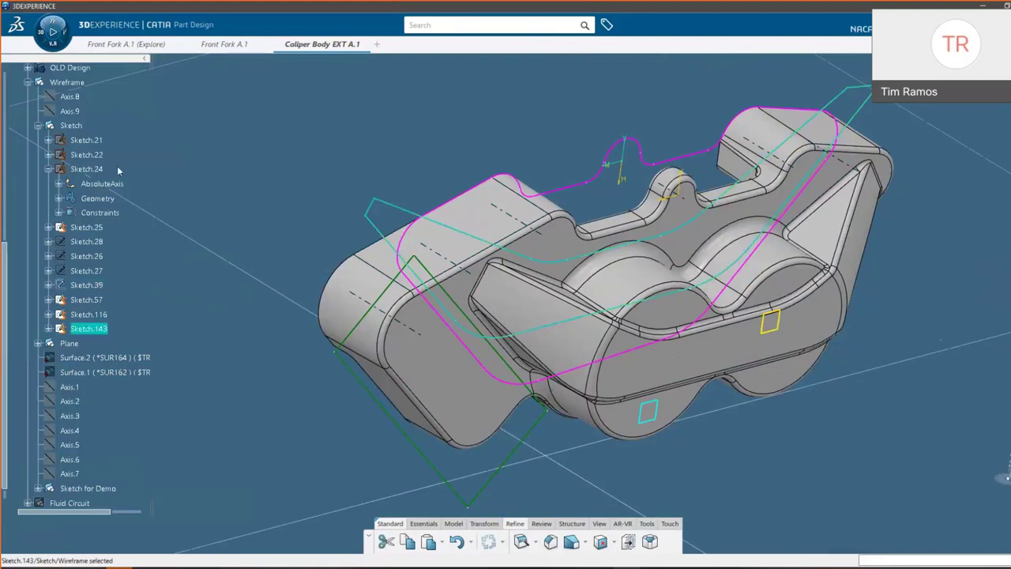
{"action": "left_click", "coordinate": [83, 226], "text": "shift"}
{"action": "right_click", "coordinate": [83, 228]}
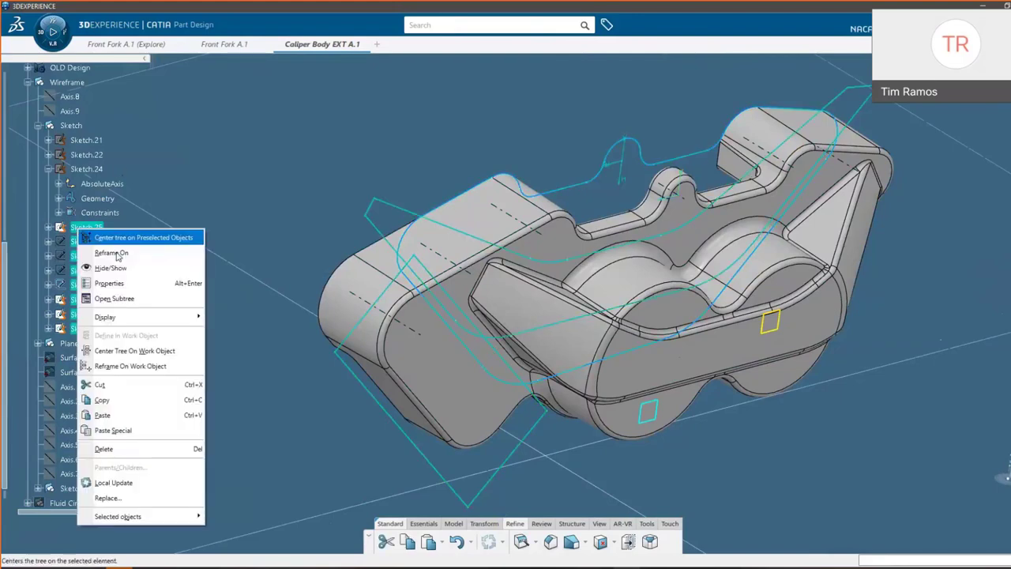
{"action": "left_click", "coordinate": [110, 267]}
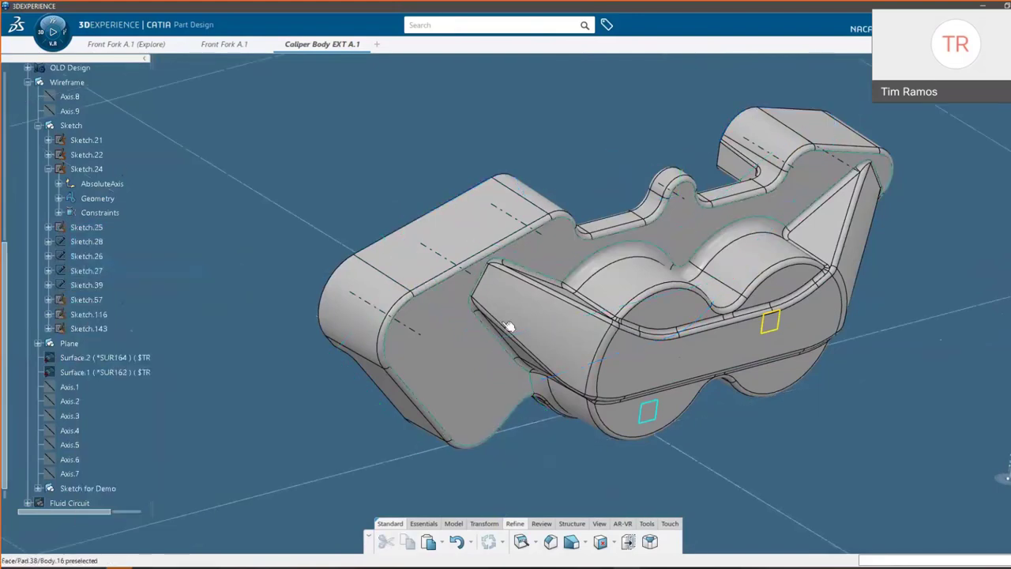
Place a new hole on the flat body face, aligned with the axis through the small central lug
{"action": "middle_click_drag", "start_coordinate": [509, 326], "coordinate": [415, 273]}
{"action": "middle_click_drag", "start_coordinate": [553, 363], "coordinate": [554, 367]}
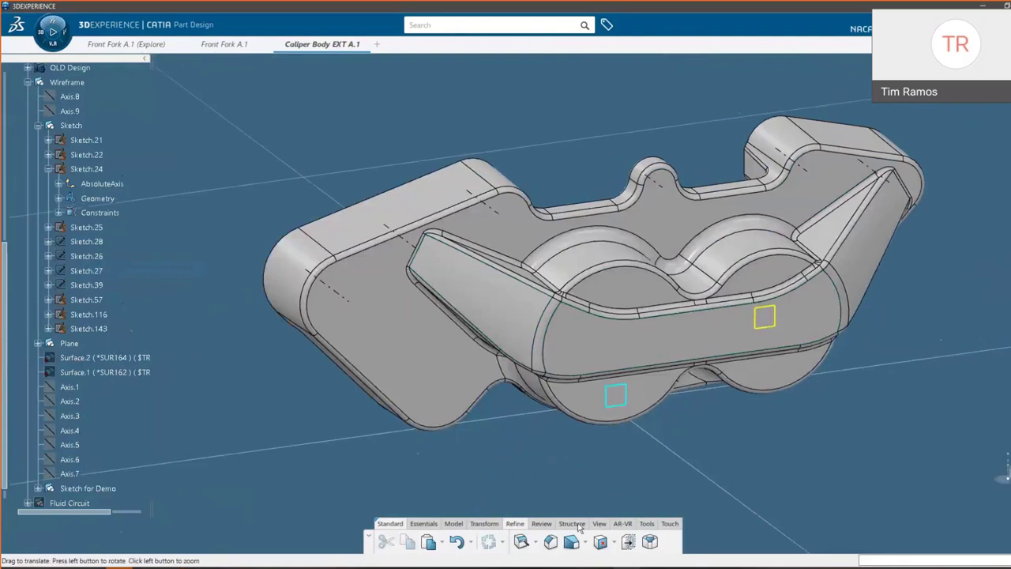
{"action": "left_click", "coordinate": [453, 523]}
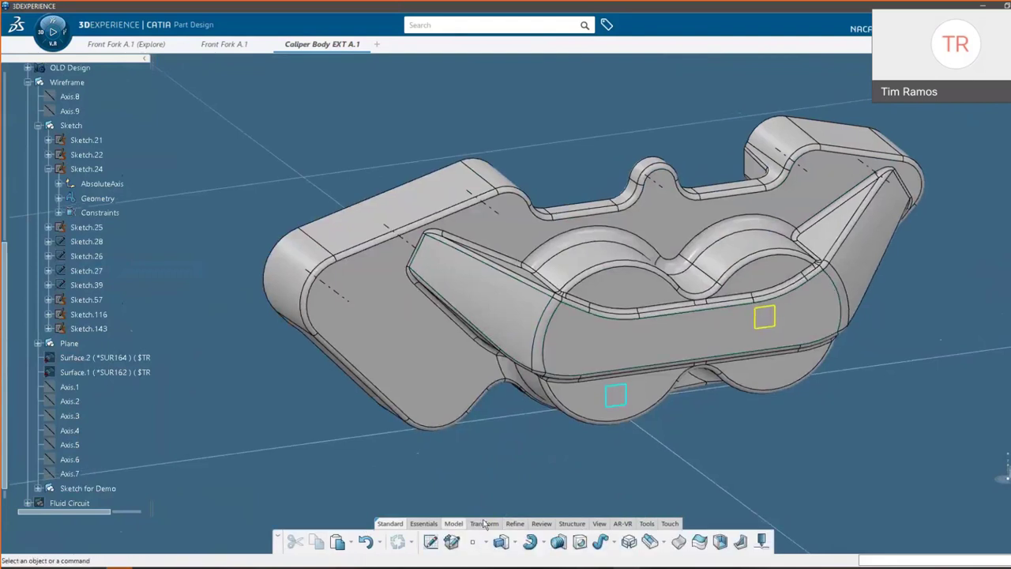
{"action": "left_click", "coordinate": [579, 543]}
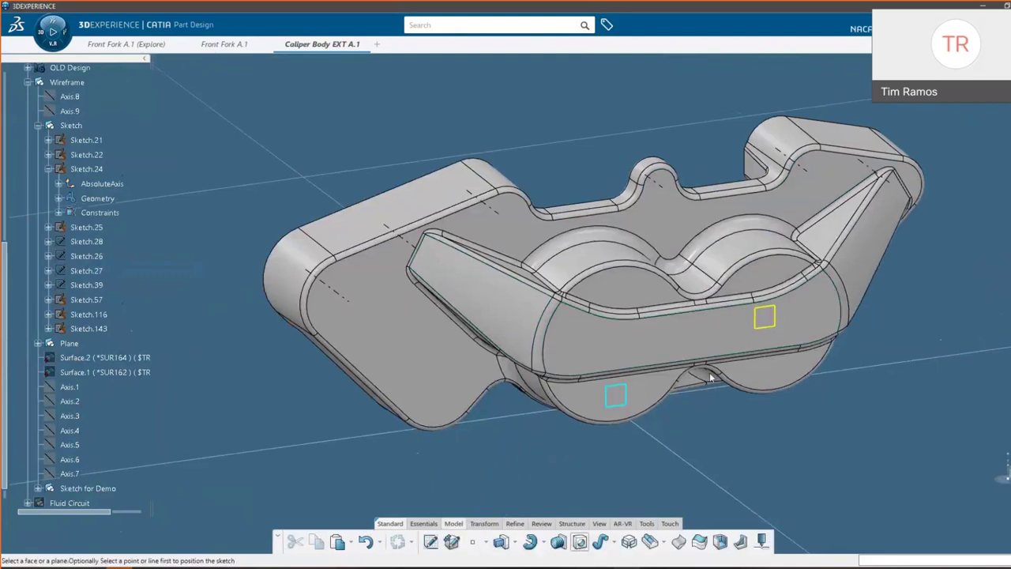
{"action": "left_click", "coordinate": [652, 206]}
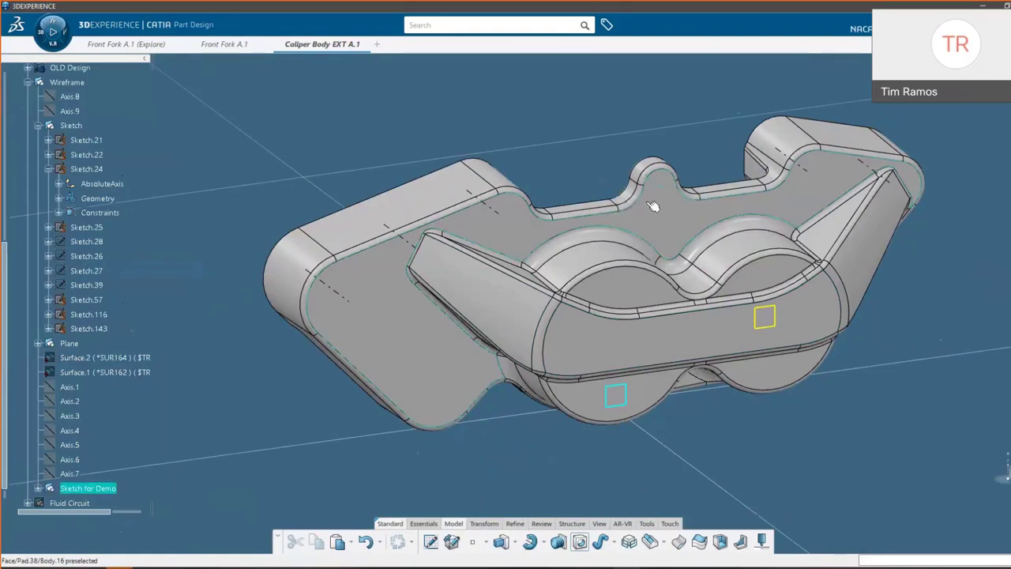
{"action": "left_click", "coordinate": [664, 182]}
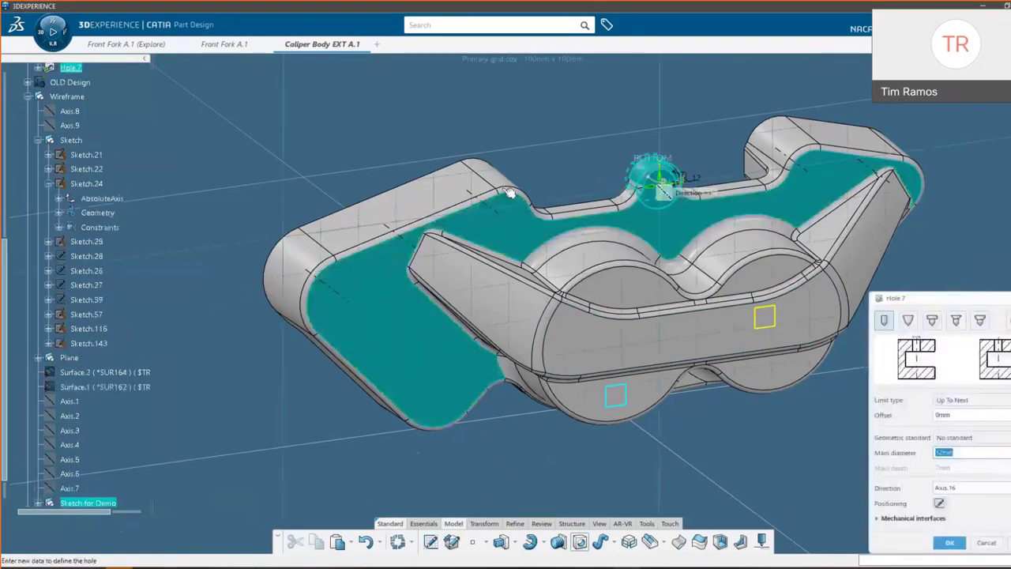
Set the central lug's hole to a simple type with a 6 mm main diameter and create it
{"action": "left_click", "coordinate": [882, 321]}
{"action": "left_click_drag", "start_coordinate": [967, 455], "coordinate": [831, 415]}
{"action": "type", "text": "12"}
{"action": "key", "text": "BackSpace"}
{"action": "key", "text": "BackSpace"}
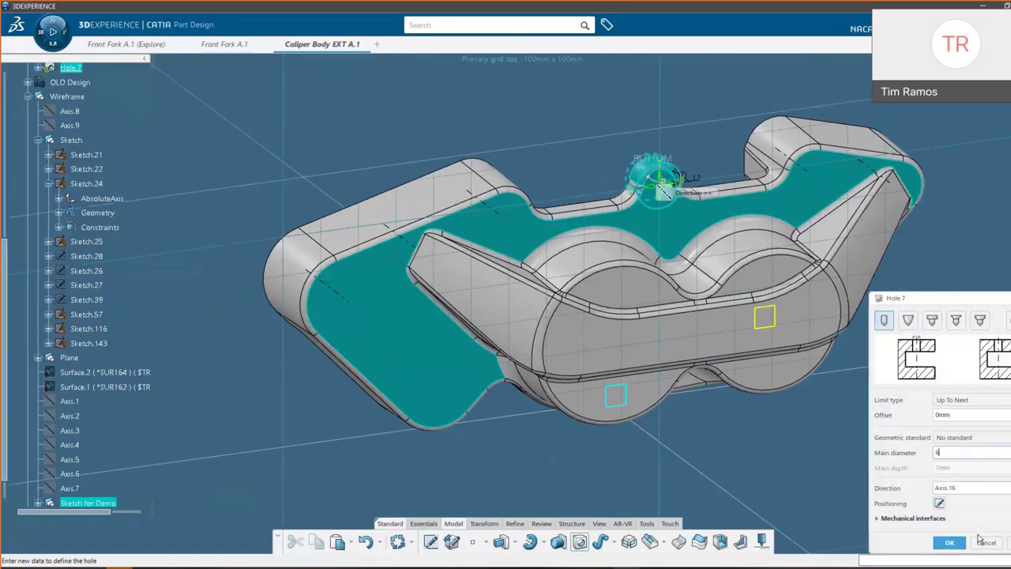
{"action": "type", "text": "6"}
{"action": "left_click", "coordinate": [950, 545]}
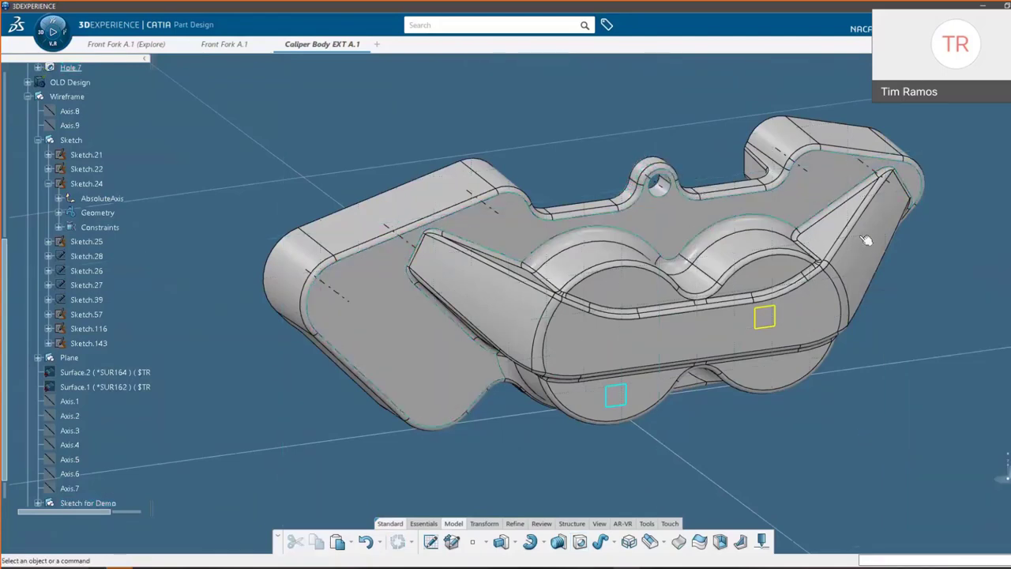
Add two simple 6 mm Up To Next holes to the same flat face, one along Axis.14 and one along Axis.15
{"action": "middle_click_drag", "start_coordinate": [696, 278], "coordinate": [695, 334]}
{"action": "middle_click_drag", "start_coordinate": [908, 449], "coordinate": [803, 441]}
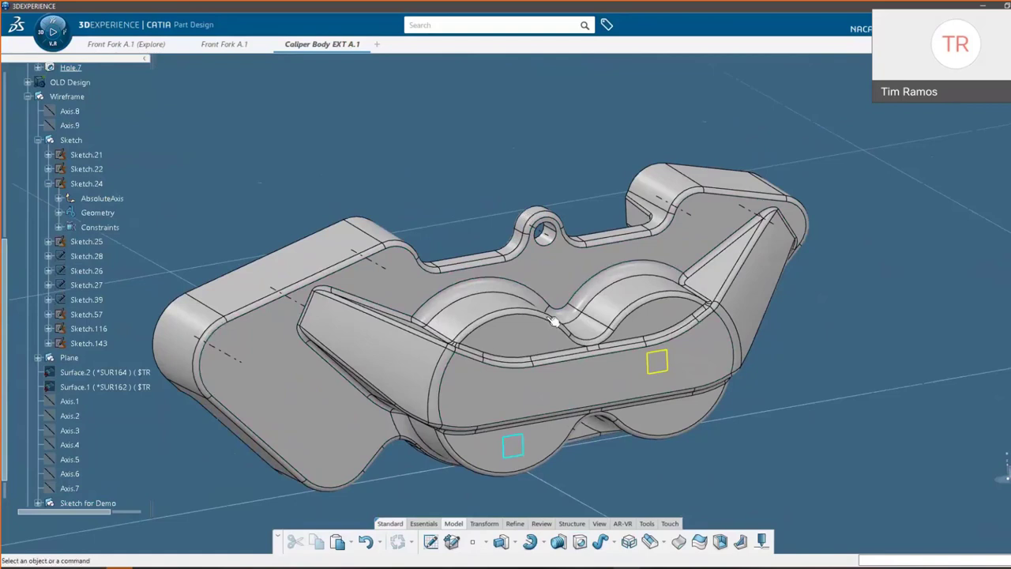
{"action": "middle_click_drag", "start_coordinate": [514, 449], "coordinate": [528, 385]}
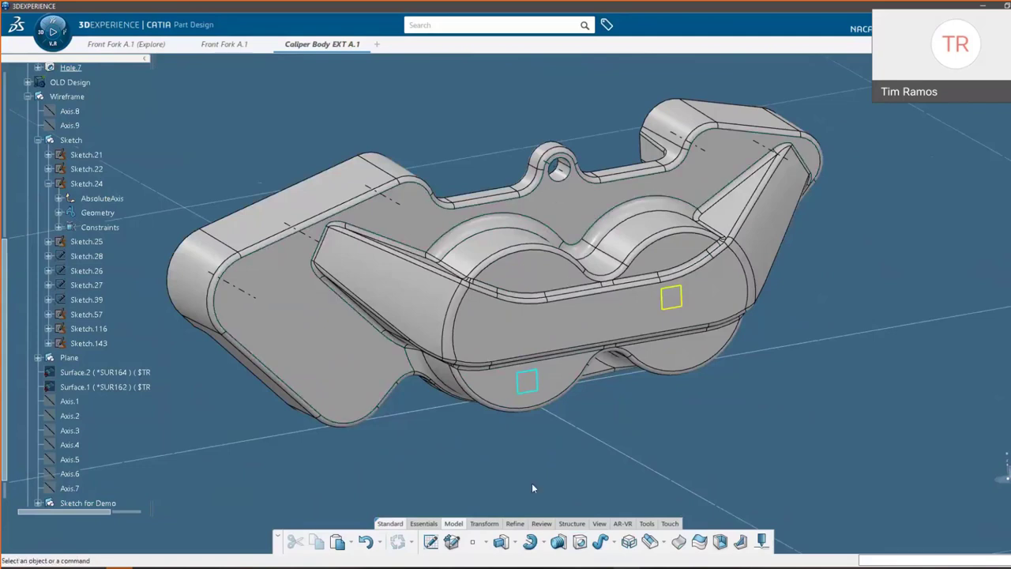
{"action": "left_click", "coordinate": [577, 545]}
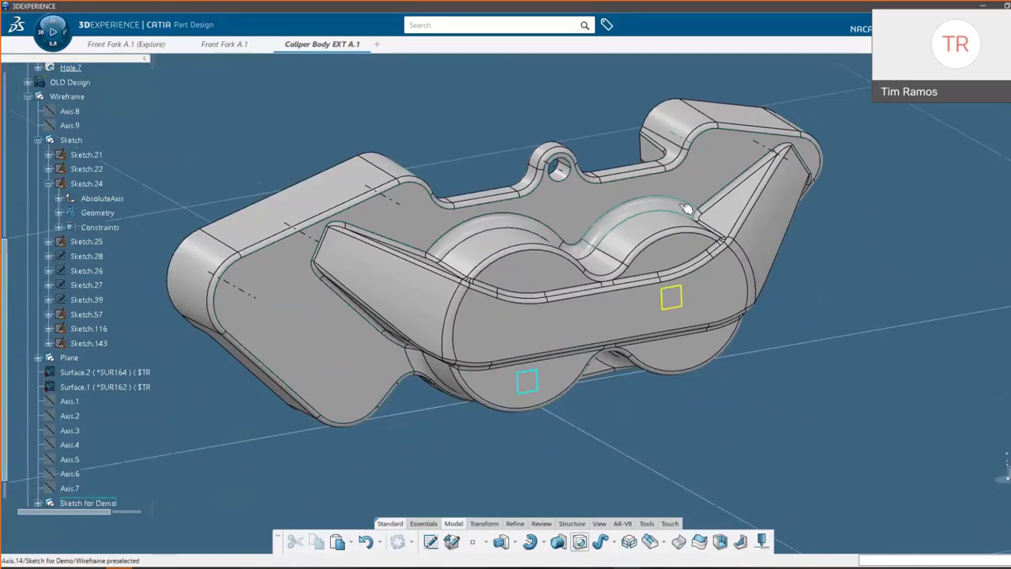
{"action": "left_click", "coordinate": [708, 170]}
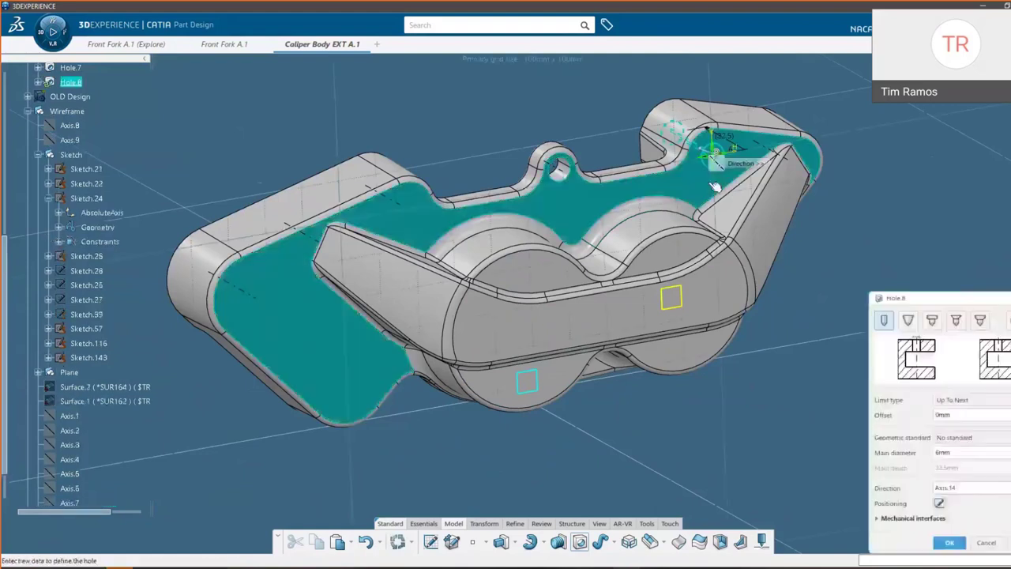
{"action": "left_click", "coordinate": [949, 542]}
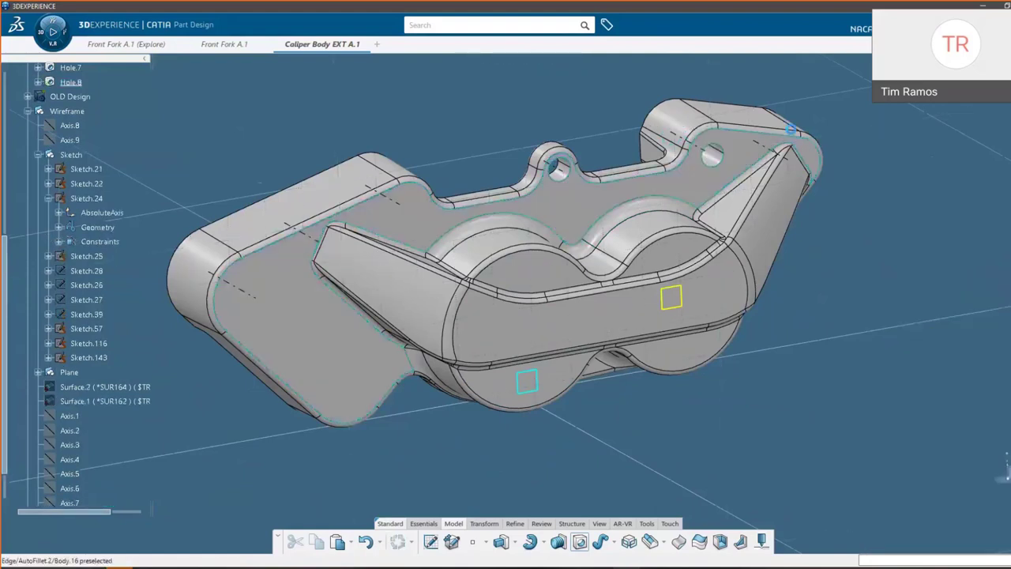
{"action": "left_click", "coordinate": [756, 150]}
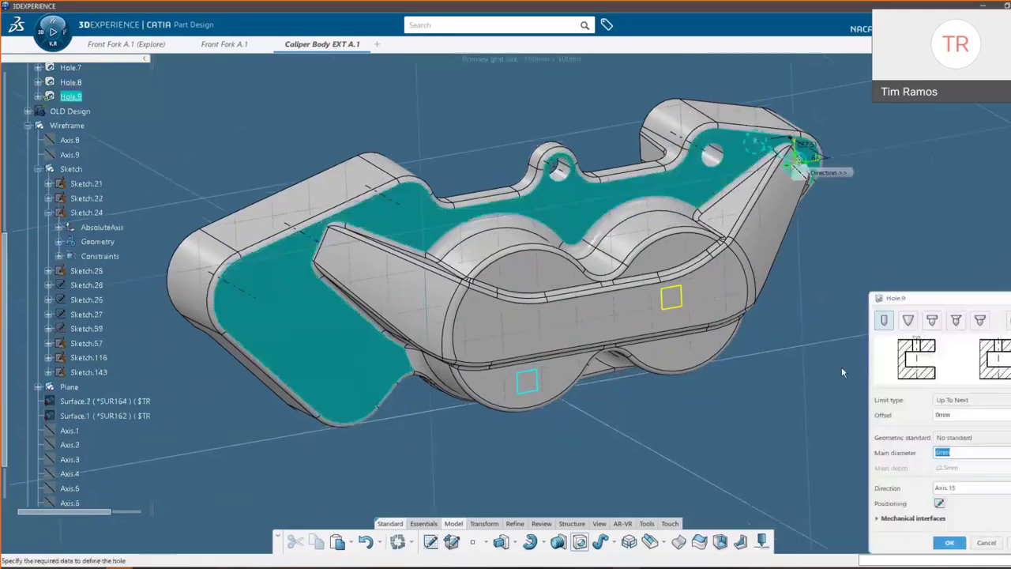
{"action": "left_click", "coordinate": [949, 543]}
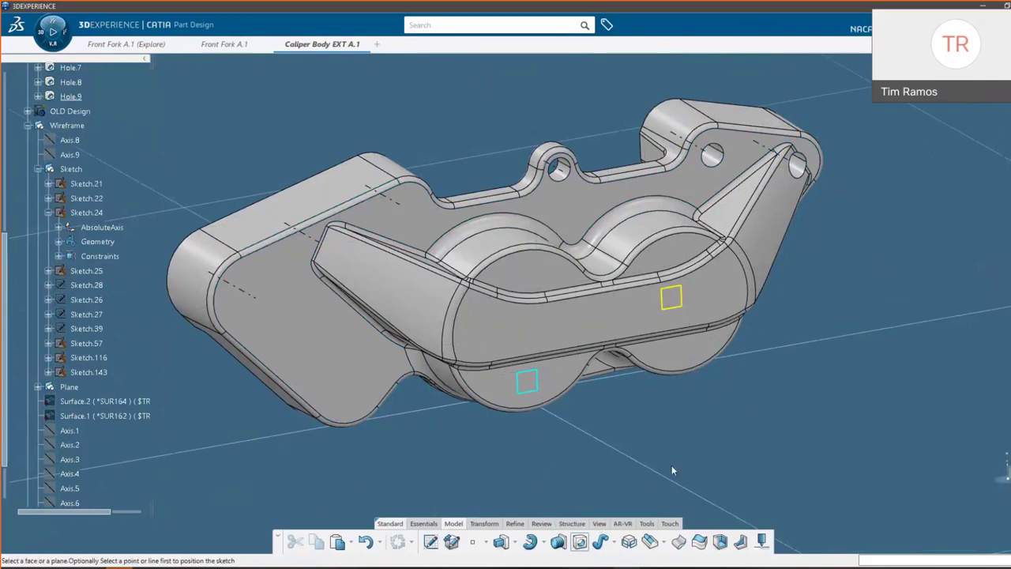
Add a simple 6 mm Up To Next hole to the flat face along Axis.13, near the opposite shoulder
{"action": "key", "text": "s"}
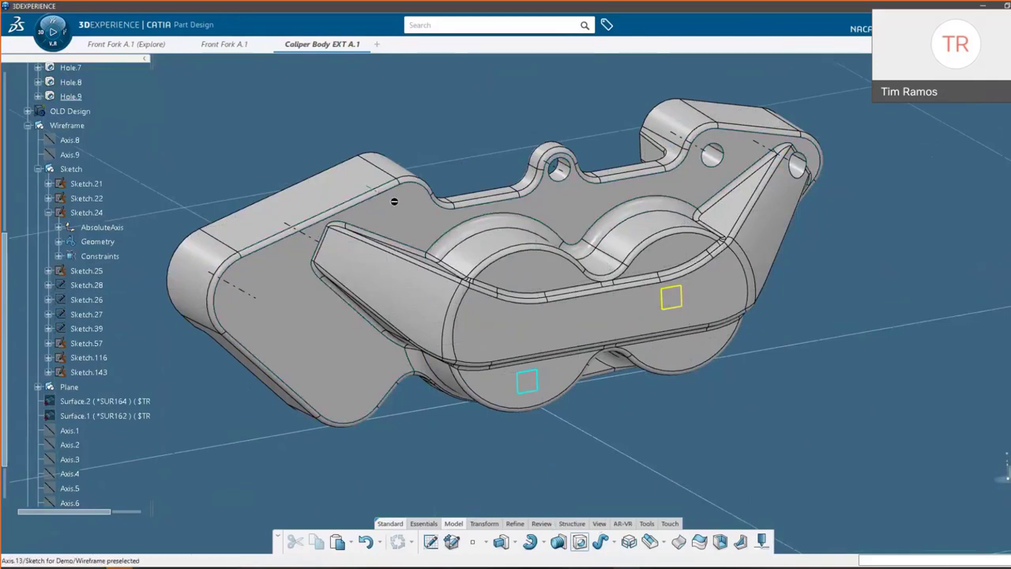
{"action": "left_click", "coordinate": [407, 207]}
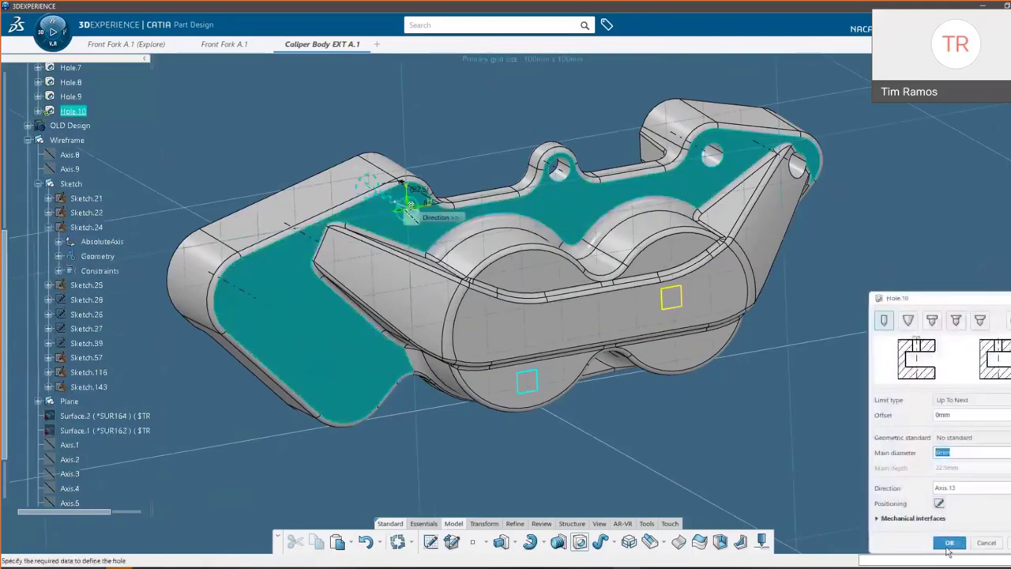
{"action": "left_click", "coordinate": [949, 546]}
{"action": "key", "text": "s"}
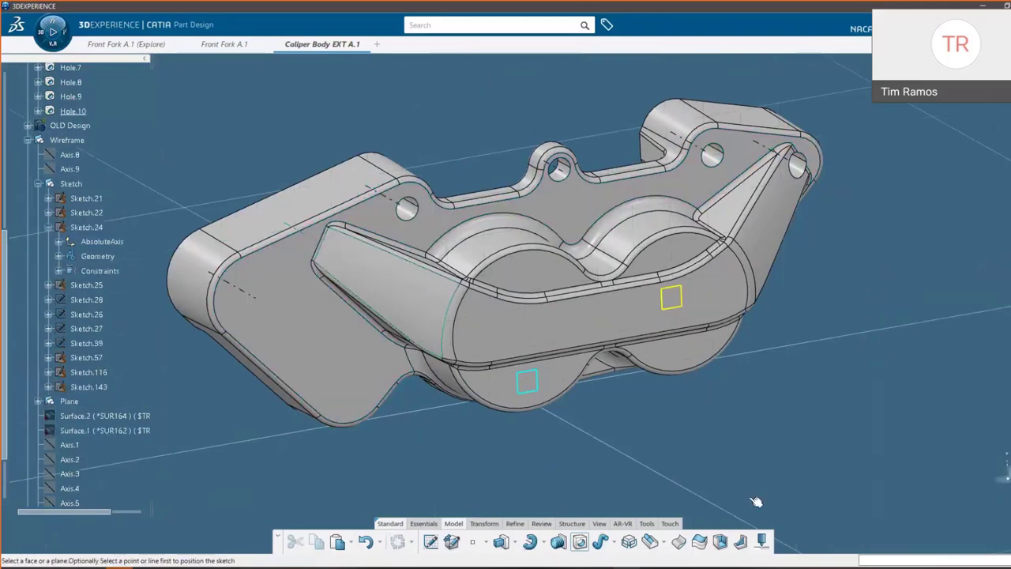
{"action": "left_click", "coordinate": [323, 246]}
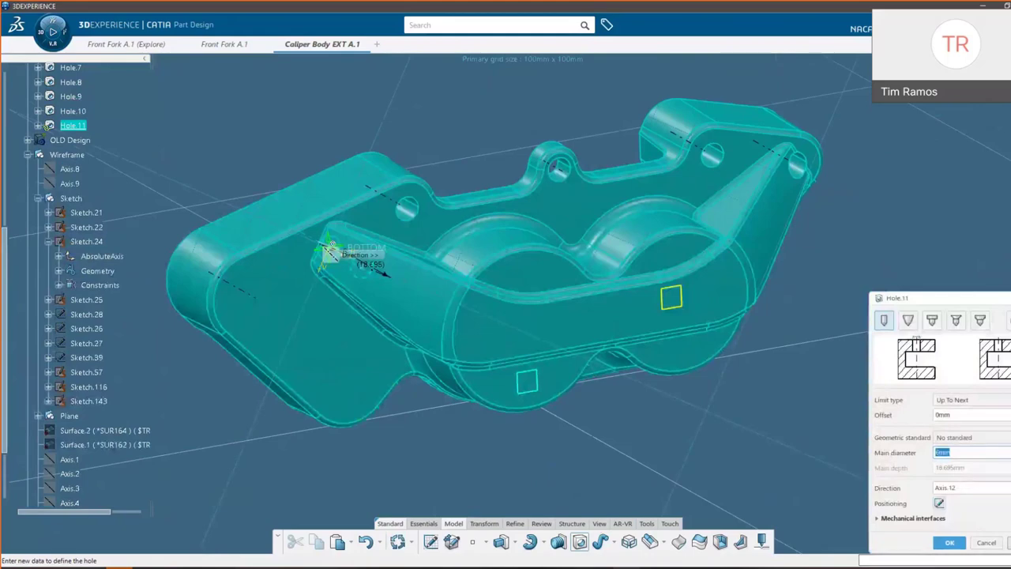
{"action": "left_click", "coordinate": [986, 542]}
{"action": "left_click", "coordinate": [581, 543]}
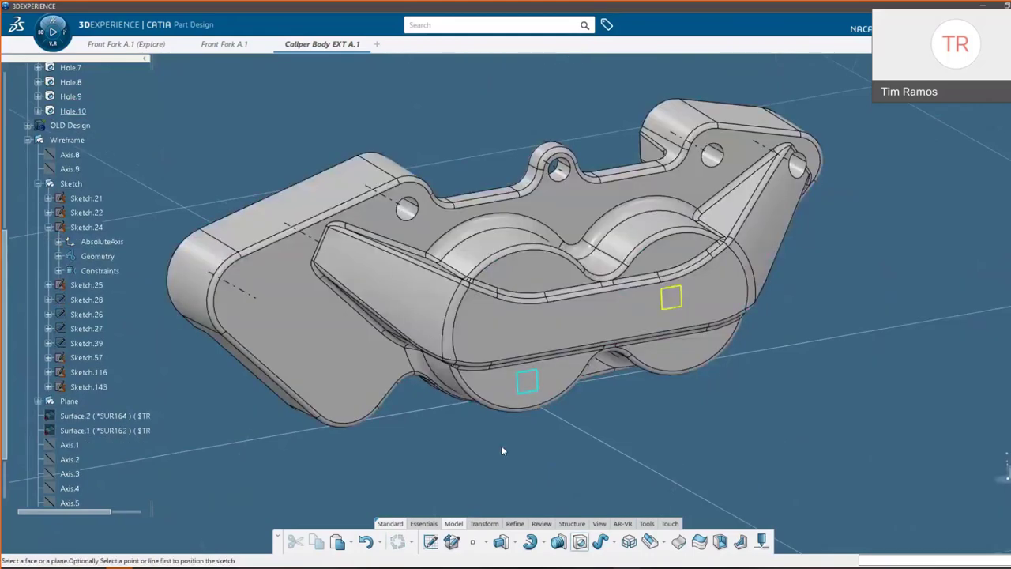
{"action": "left_click", "coordinate": [324, 235]}
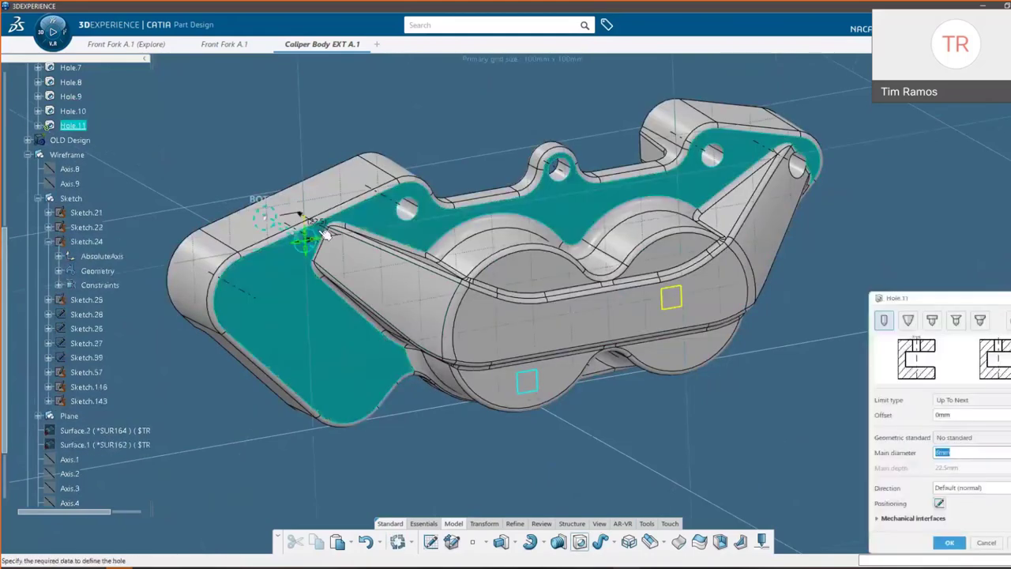
{"action": "left_click", "coordinate": [986, 542]}
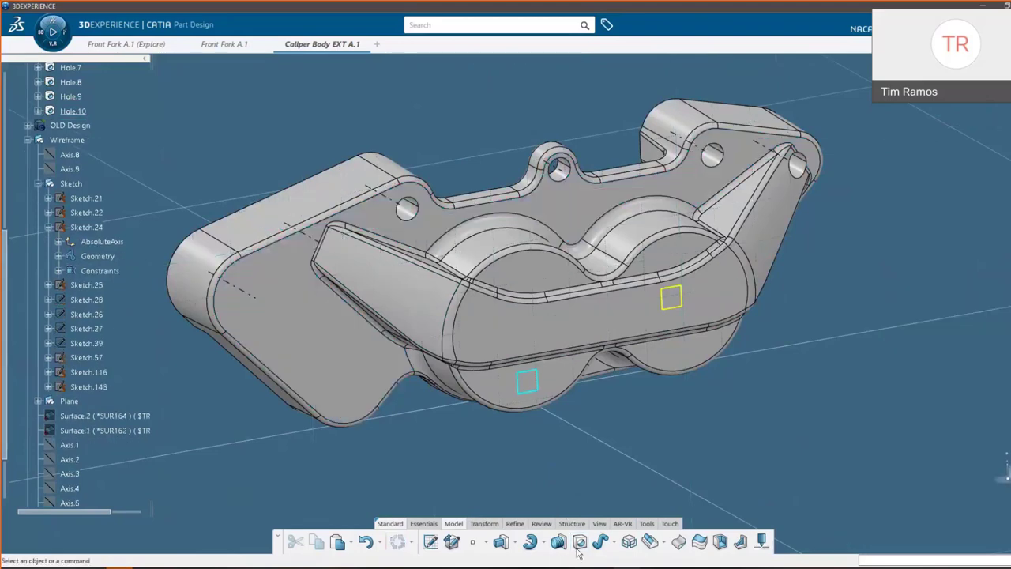
Create a simple 6 mm Up To Next hole along Axis.12 and a larger one along Axis.11 on the flat face
{"action": "left_click", "coordinate": [579, 544]}
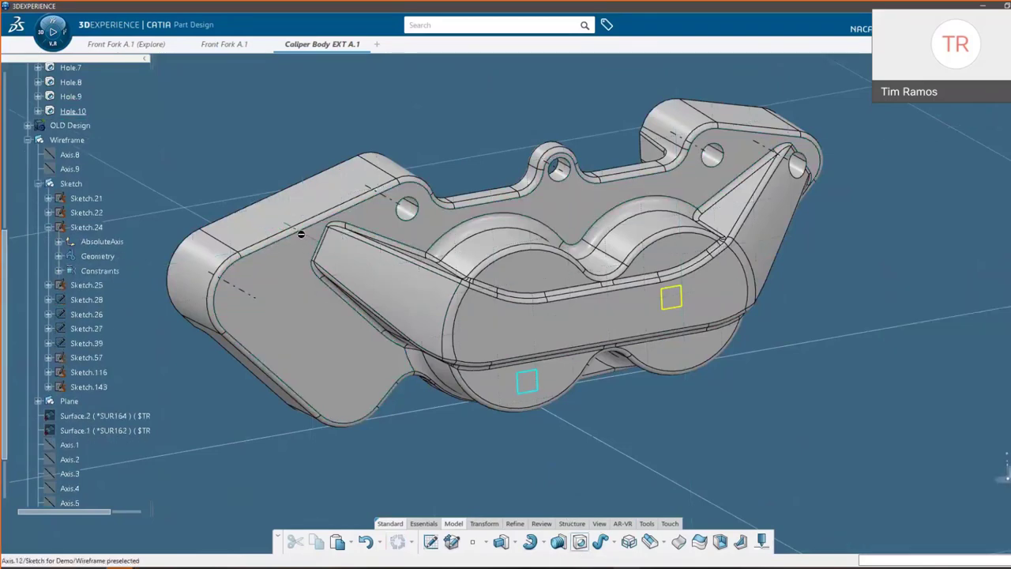
{"action": "left_click", "coordinate": [325, 235]}
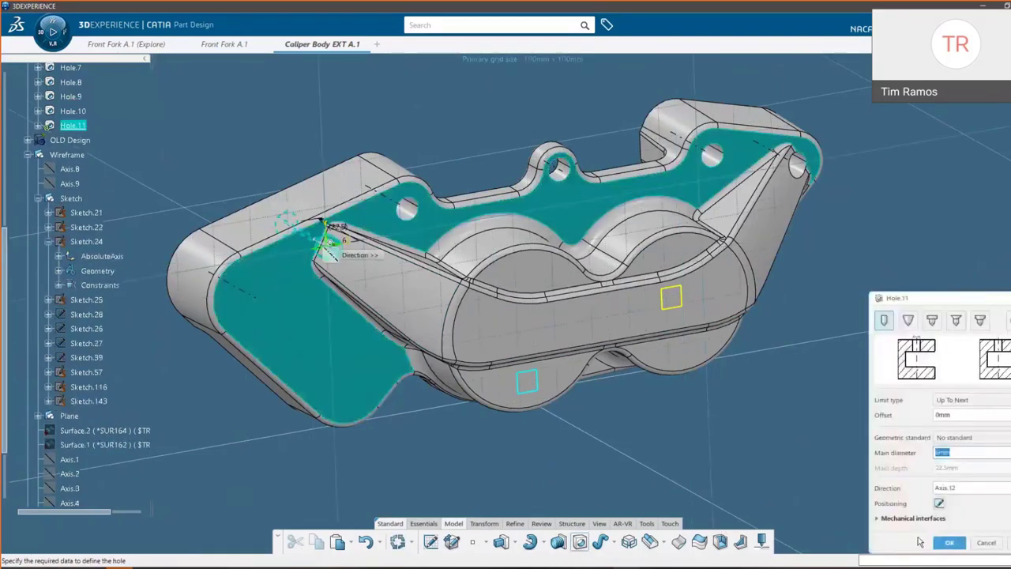
{"action": "left_click", "coordinate": [949, 542]}
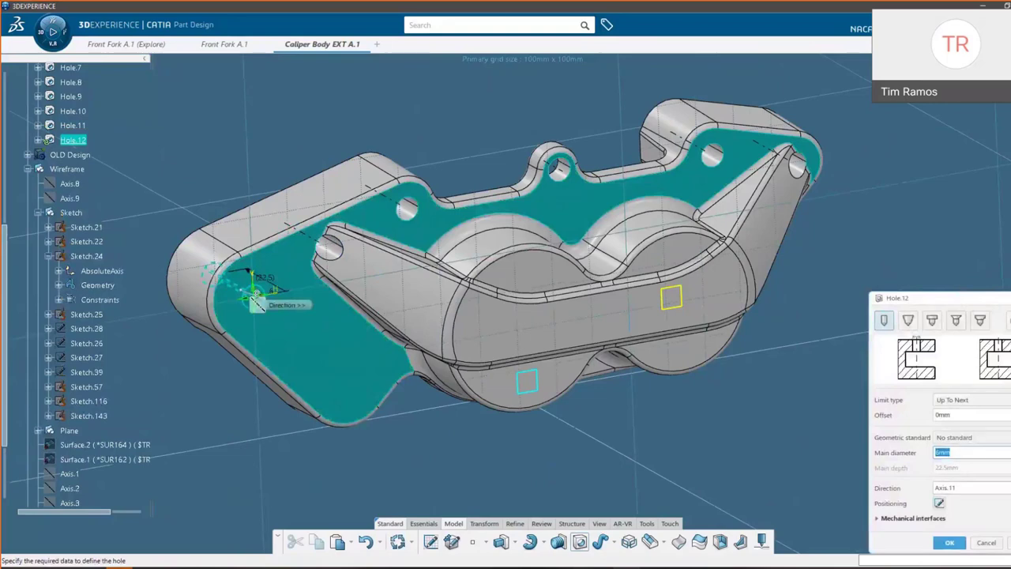
{"action": "left_click", "coordinate": [950, 542]}
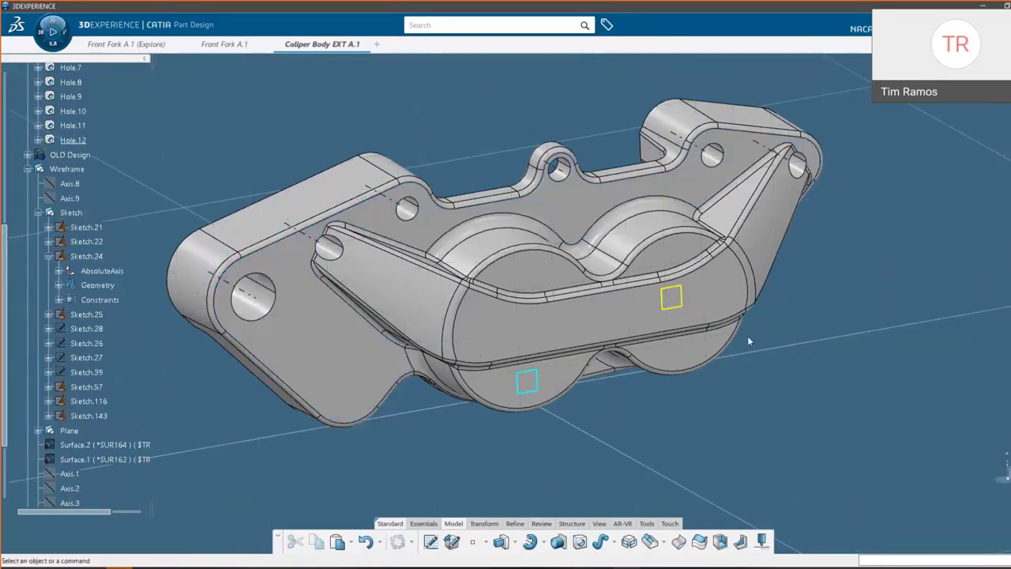
Change the Axis.13 hole to counterbored with the Metric_Cap_Screws standard and the M6-Normal description
{"action": "middle_click_drag", "start_coordinate": [577, 329], "coordinate": [658, 309]}
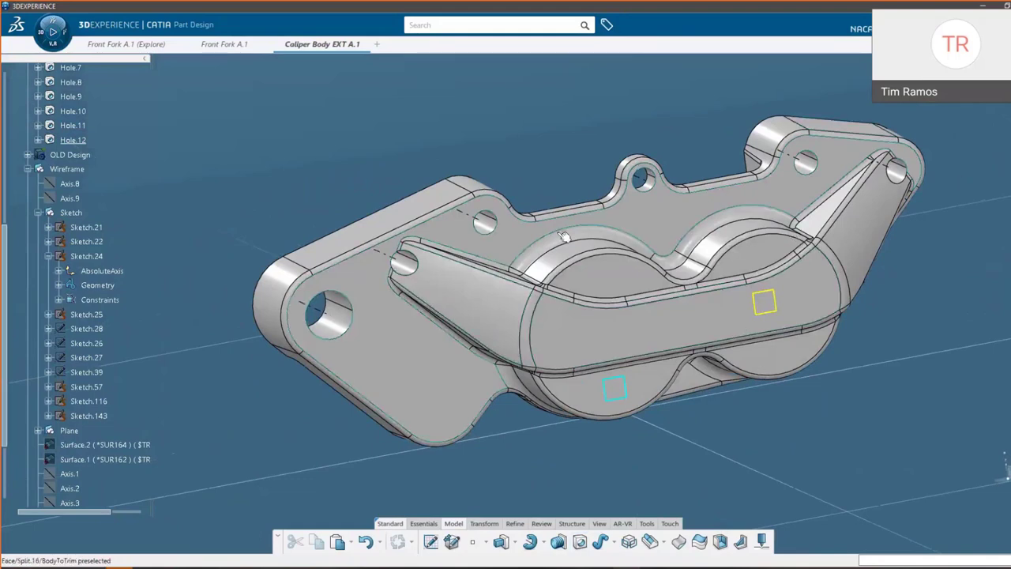
{"action": "double_click", "coordinate": [481, 223]}
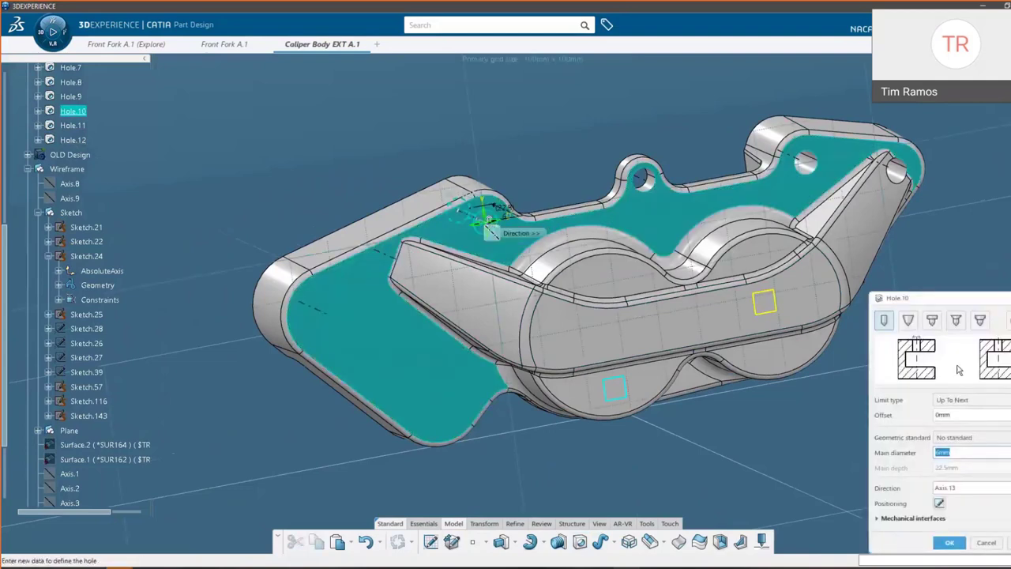
{"action": "left_click", "coordinate": [932, 320]}
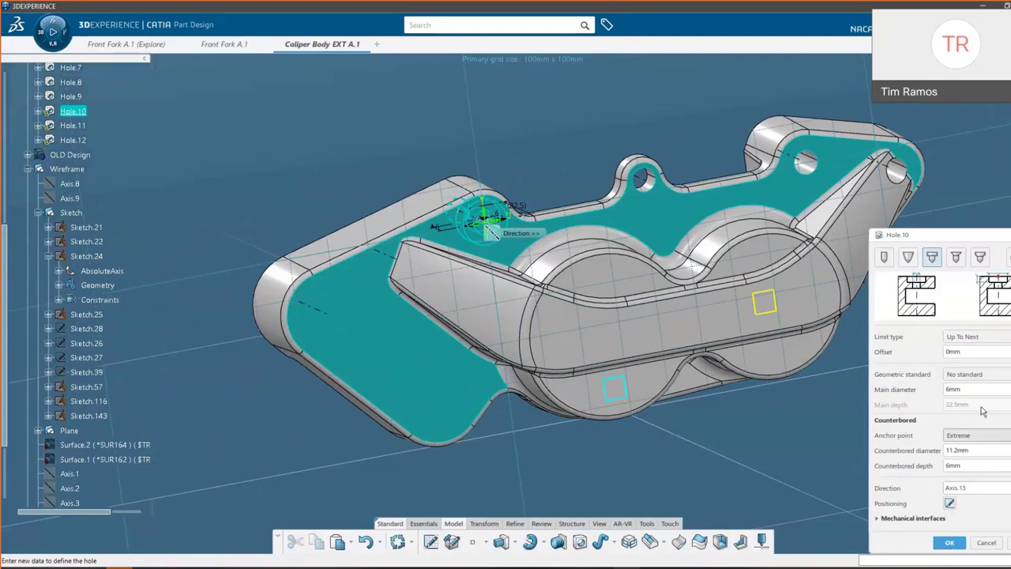
{"action": "left_click", "coordinate": [969, 375]}
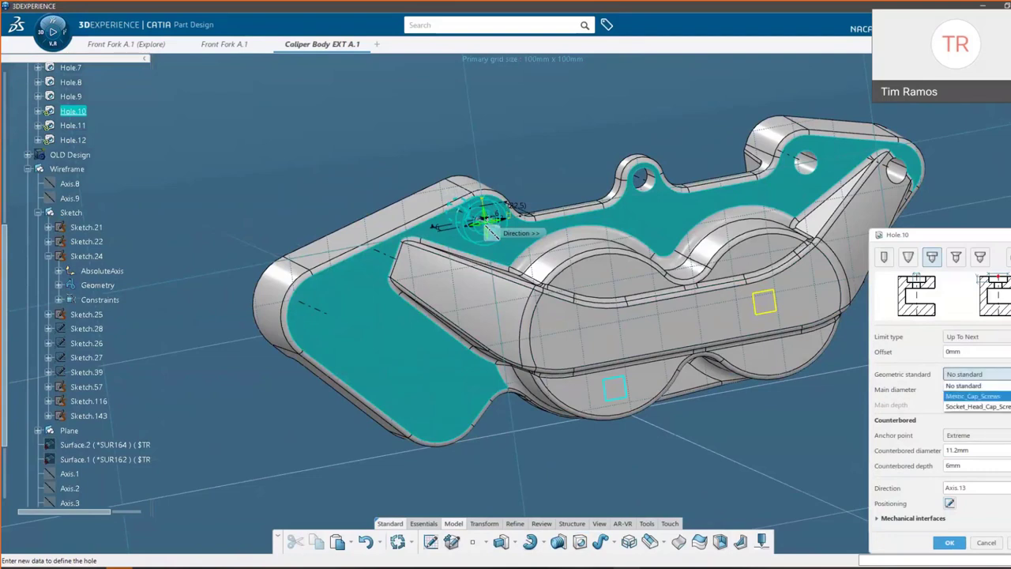
{"action": "left_click", "coordinate": [972, 388]}
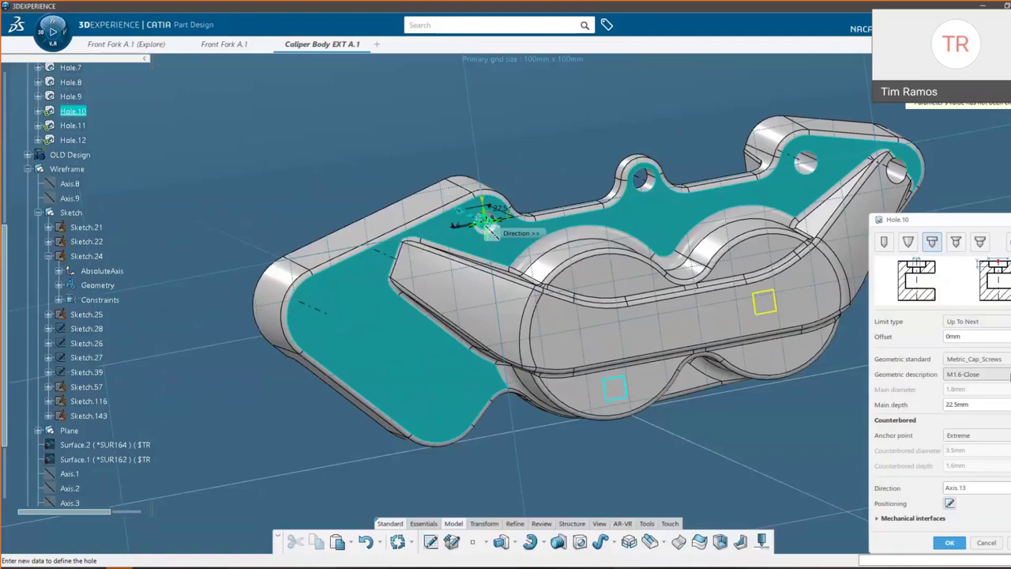
{"action": "left_click", "coordinate": [1001, 375]}
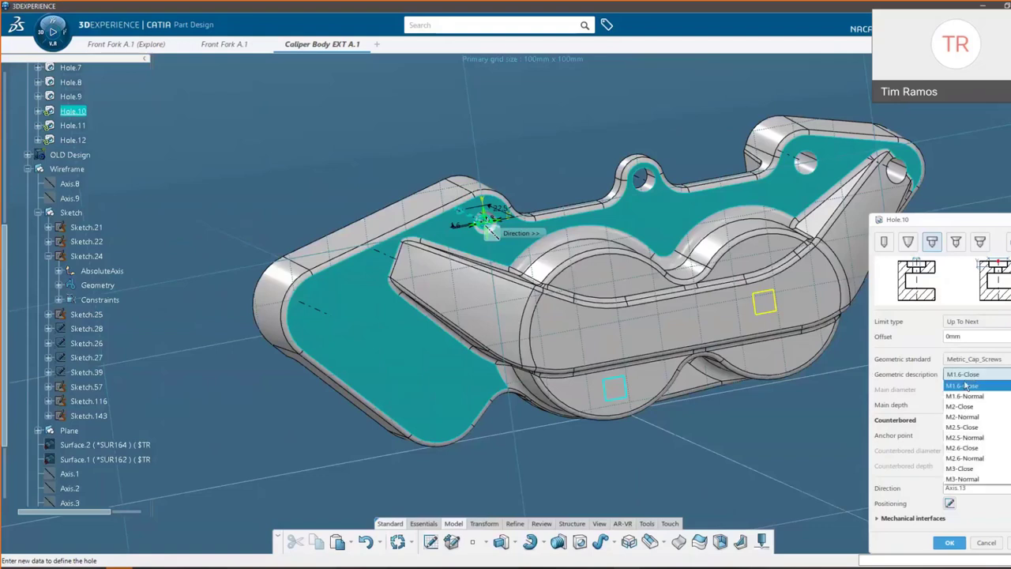
{"action": "scroll", "coordinate": [984, 426], "scroll_direction": "down", "scroll_amount": 3}
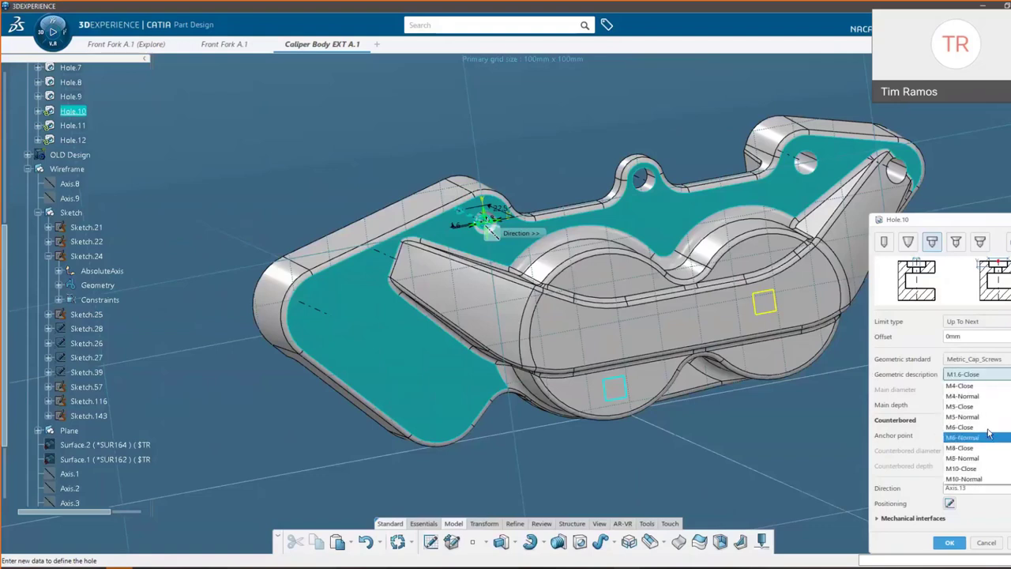
{"action": "left_click", "coordinate": [979, 436]}
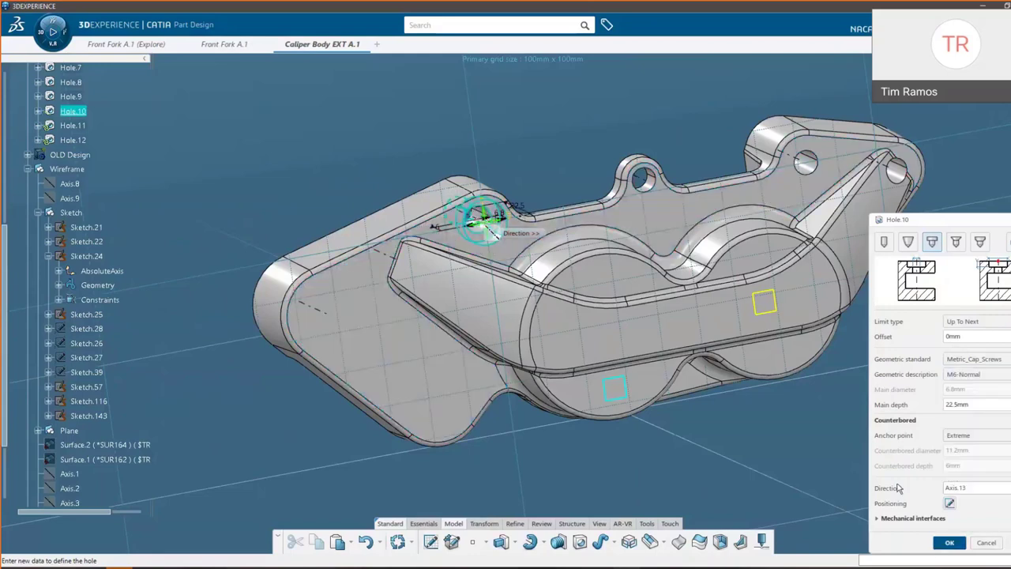
{"action": "left_click", "coordinate": [949, 541]}
{"action": "left_click", "coordinate": [787, 445]}
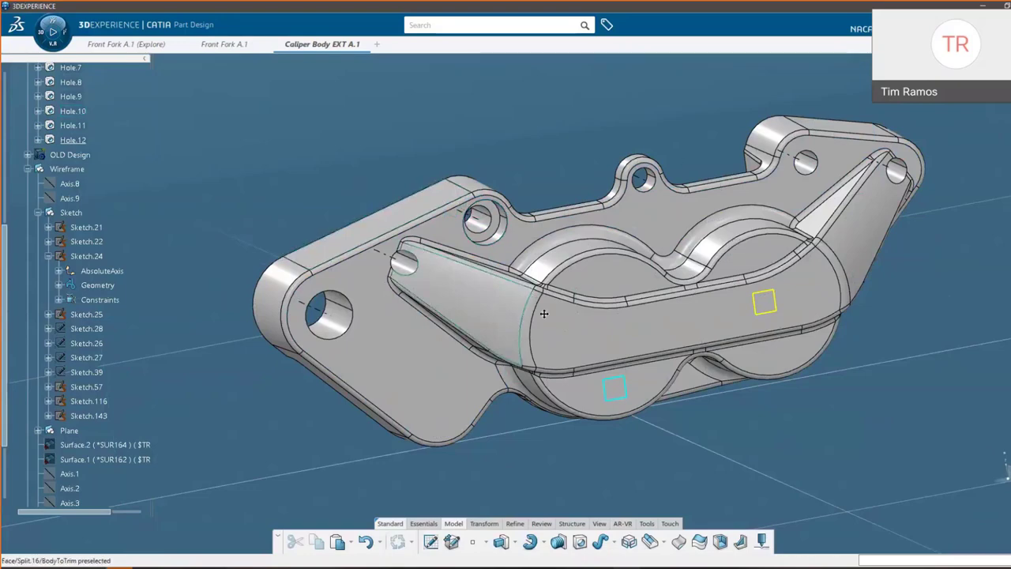
Copy the counterbored hole's specification to the other three 6 mm mounting holes on the flat face, leaving out the central lug's hole
{"action": "middle_click_drag", "start_coordinate": [542, 311], "coordinate": [581, 257]}
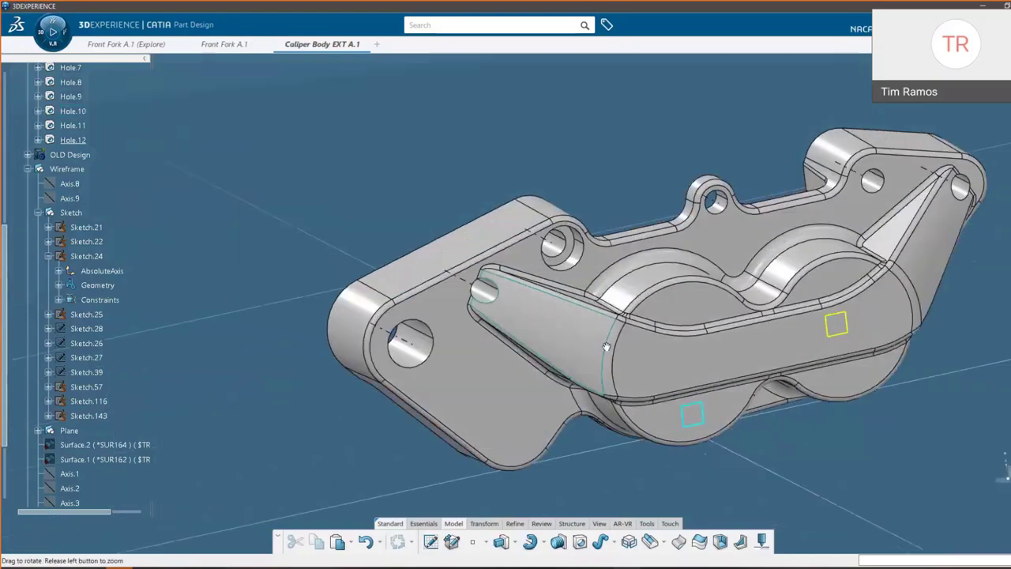
{"action": "left_click", "coordinate": [582, 257]}
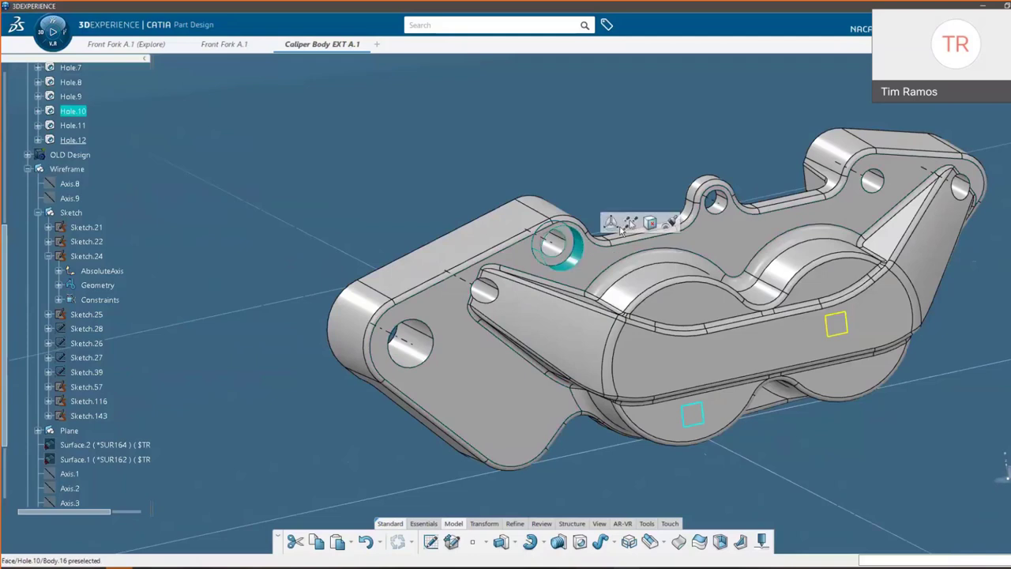
{"action": "left_click", "coordinate": [579, 262]}
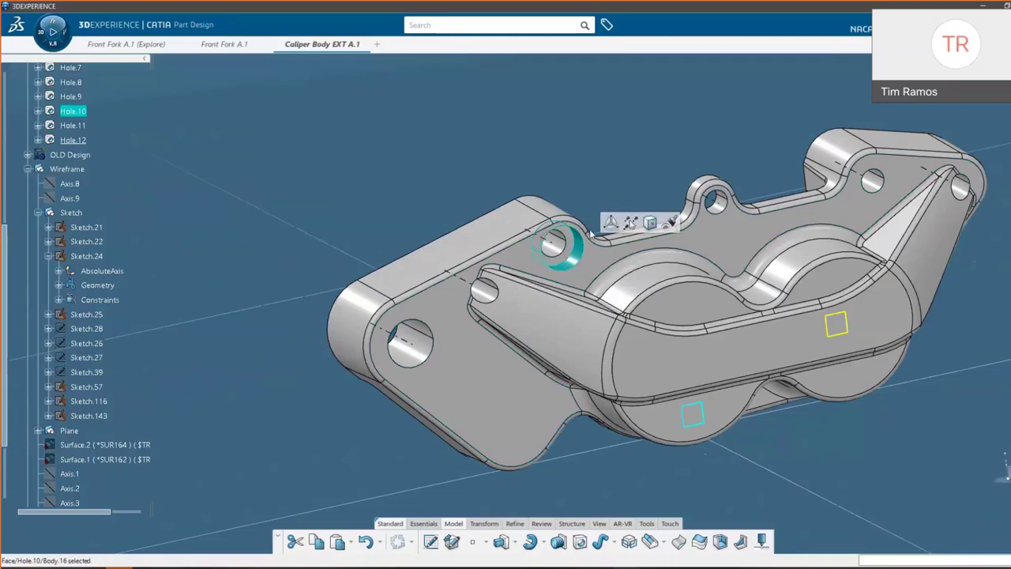
{"action": "left_click", "coordinate": [667, 224]}
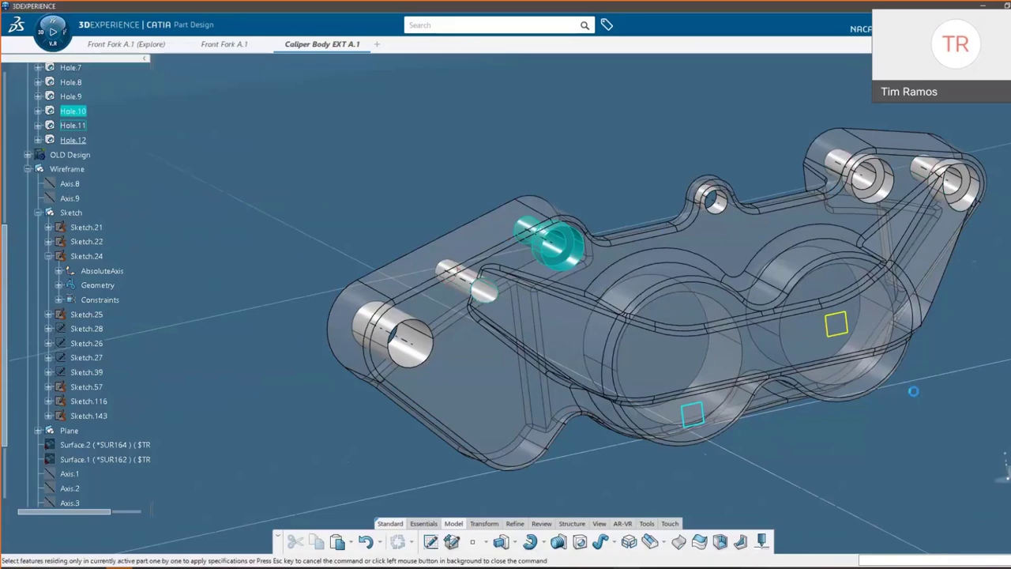
{"action": "left_click", "coordinate": [696, 484]}
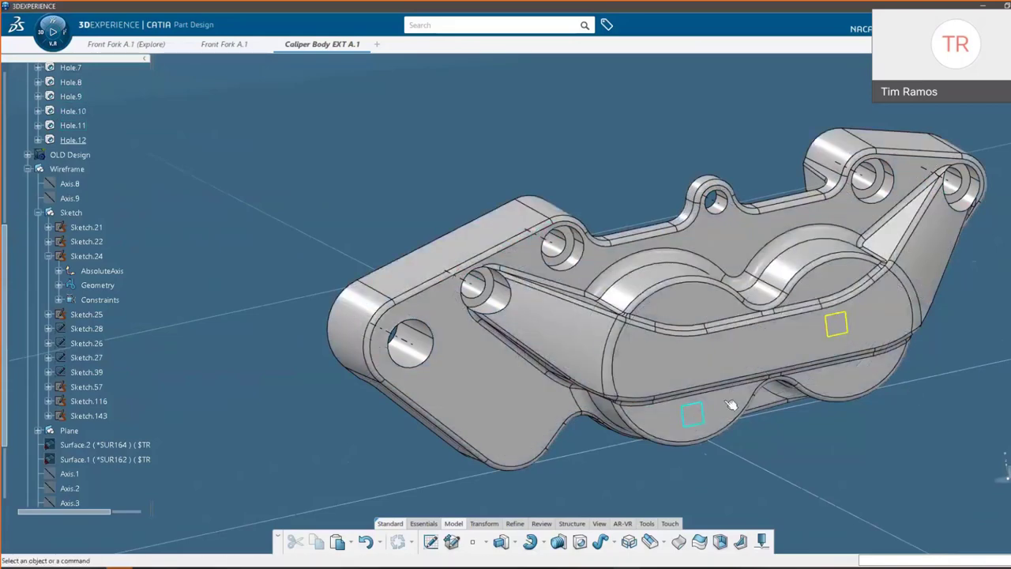
Duplicate the large end hole with same dimensions as a two-instance pattern along the flange's sloped lower edge, spaced -19 mm
{"action": "middle_click_drag", "start_coordinate": [656, 438], "coordinate": [755, 383]}
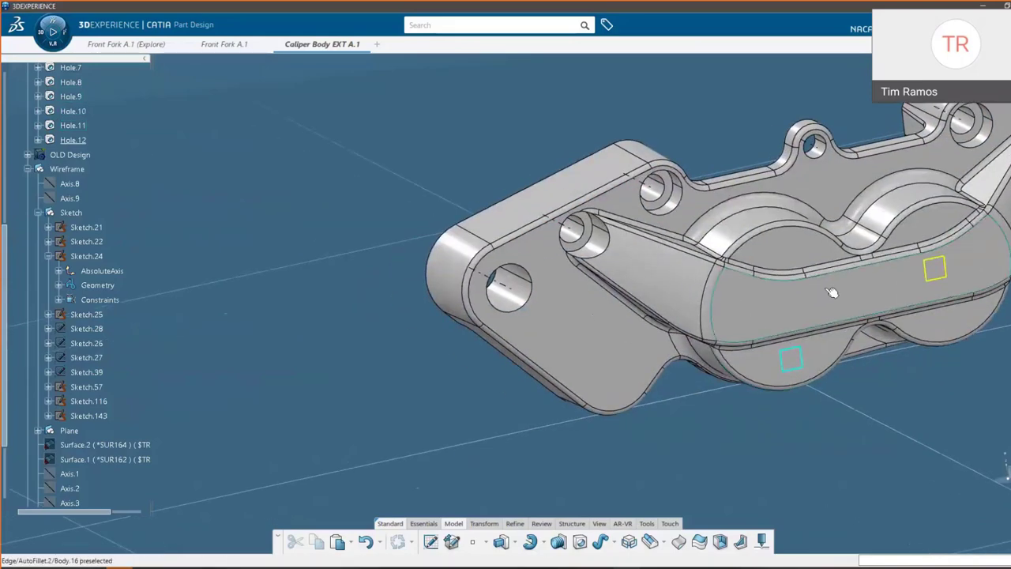
{"action": "middle_click_drag", "start_coordinate": [831, 293], "coordinate": [753, 332]}
{"action": "left_click", "coordinate": [448, 340]}
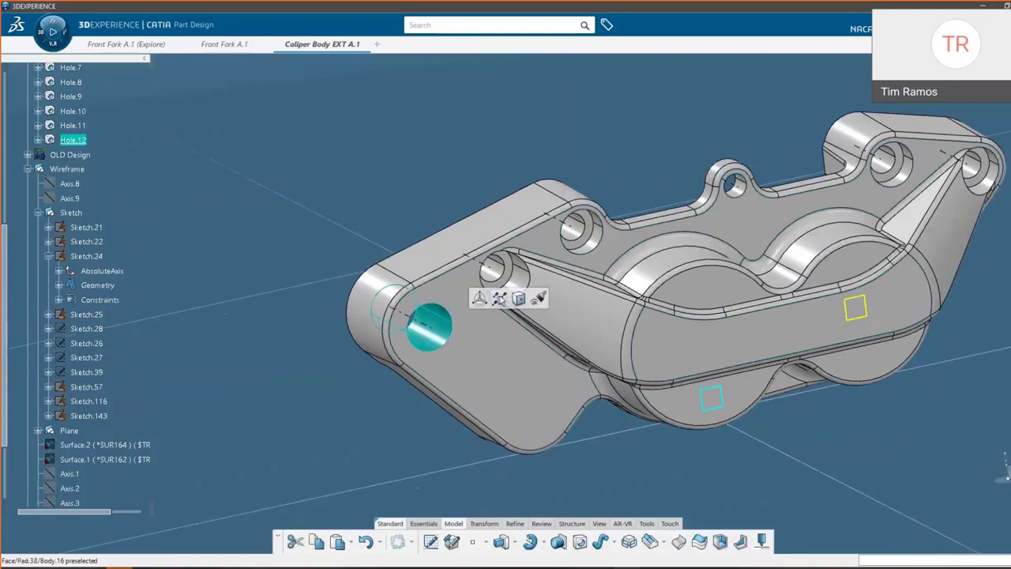
{"action": "left_click", "coordinate": [499, 295]}
{"action": "left_click", "coordinate": [318, 70]}
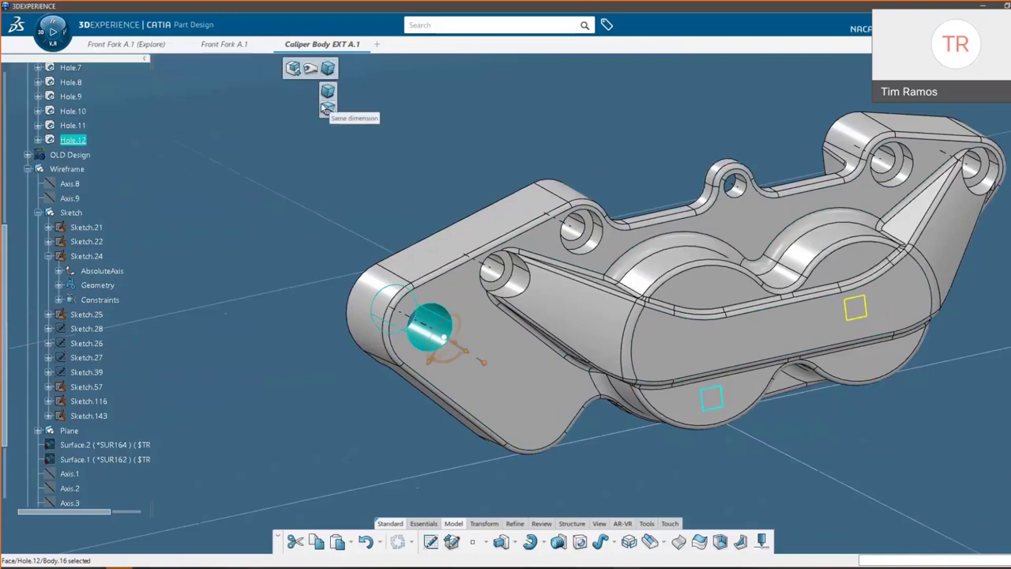
{"action": "left_click_drag", "start_coordinate": [444, 340], "coordinate": [417, 372]}
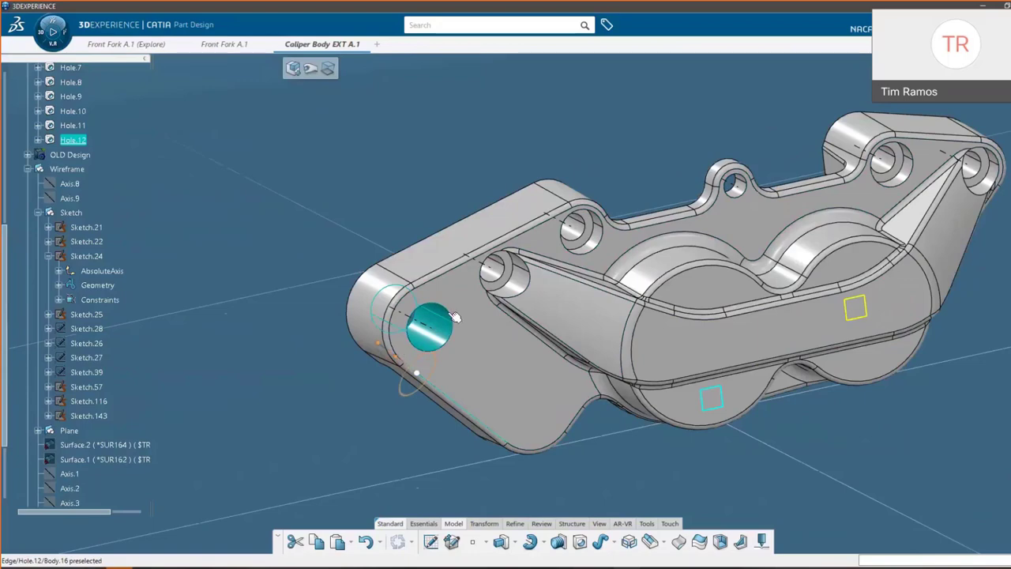
{"action": "left_click", "coordinate": [403, 366]}
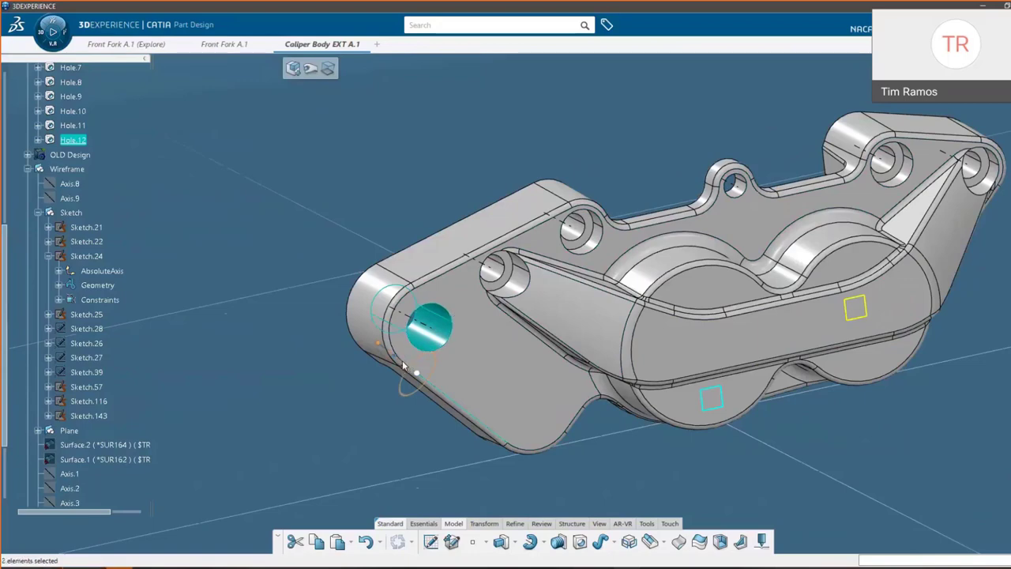
{"action": "left_click_drag", "start_coordinate": [402, 365], "coordinate": [466, 404], "text": "ctrl"}
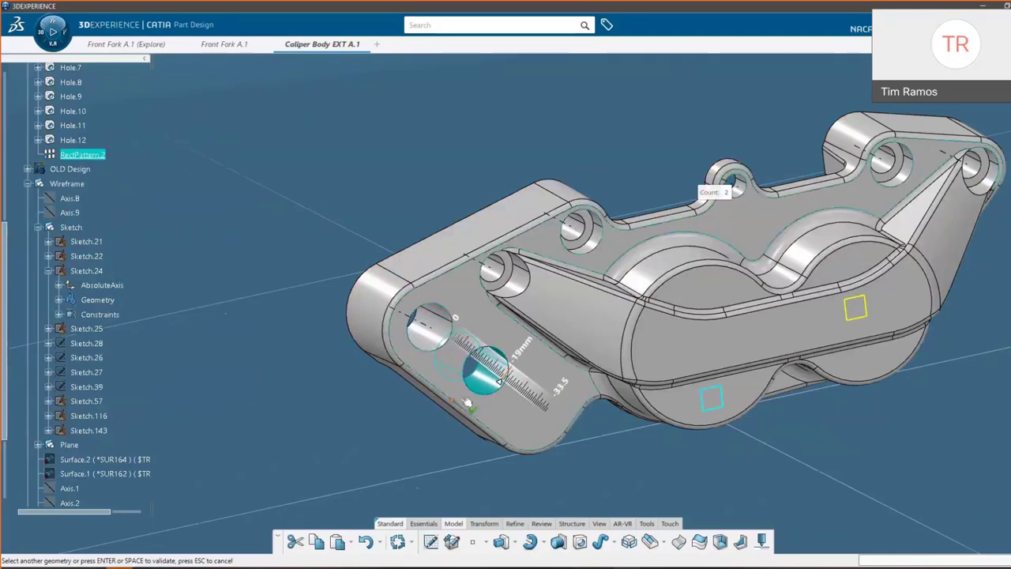
Try an instance count of 3 for the large hole pattern, return the count to 2 and finish the pattern
{"action": "left_click", "coordinate": [725, 193]}
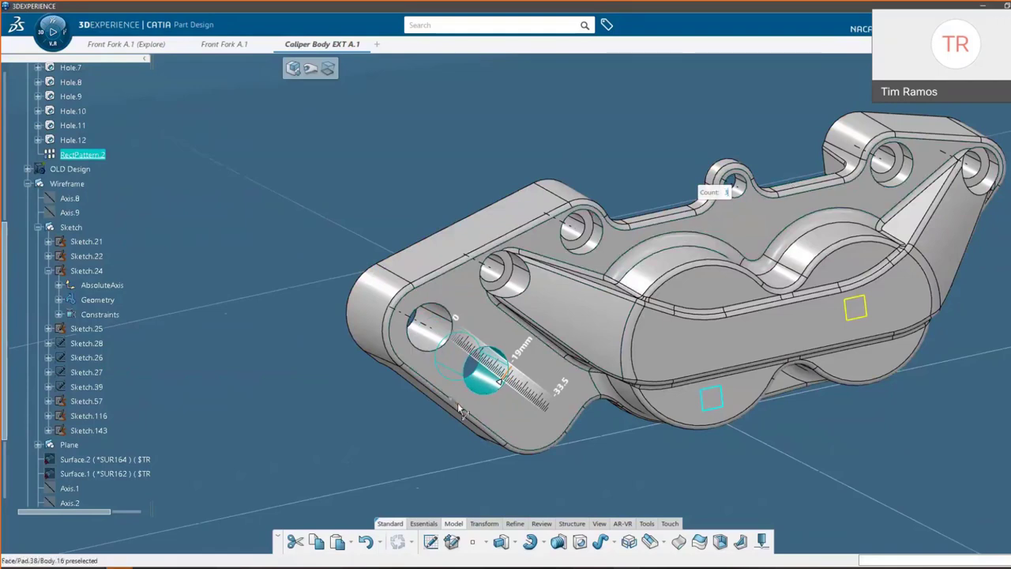
{"action": "mouse_move", "coordinate": [458, 404]}
{"action": "left_mouse_down"}
{"action": "mouse_move", "coordinate": [487, 424]}
{"action": "mouse_move", "coordinate": [456, 402]}
{"action": "left_mouse_up"}
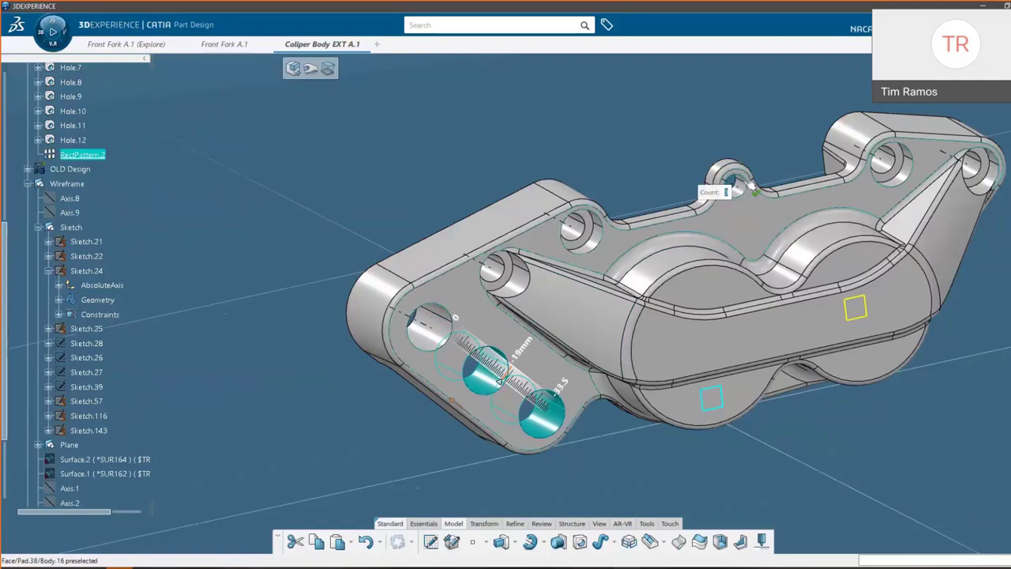
{"action": "type", "text": "2"}
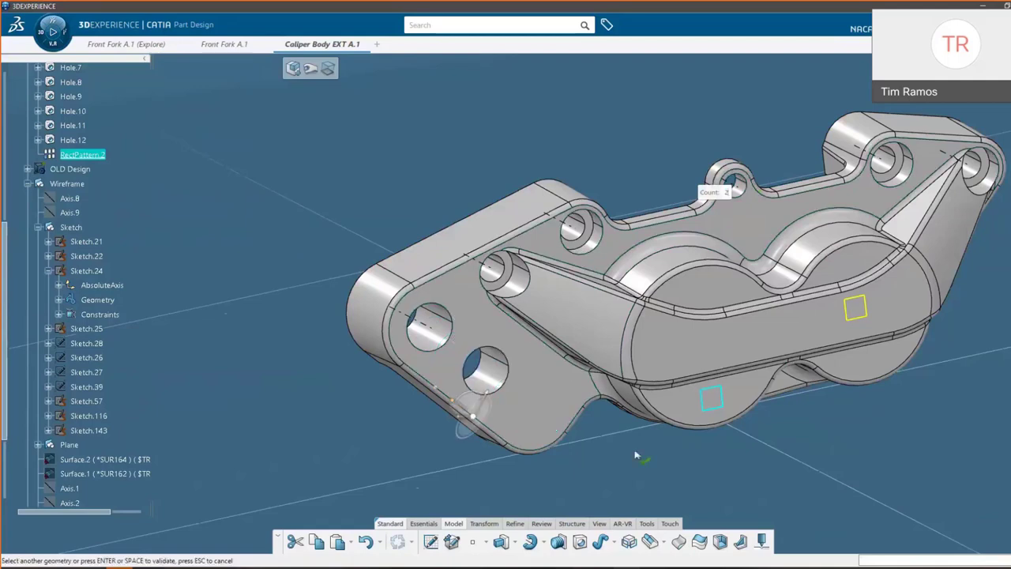
{"action": "key", "text": "Return"}
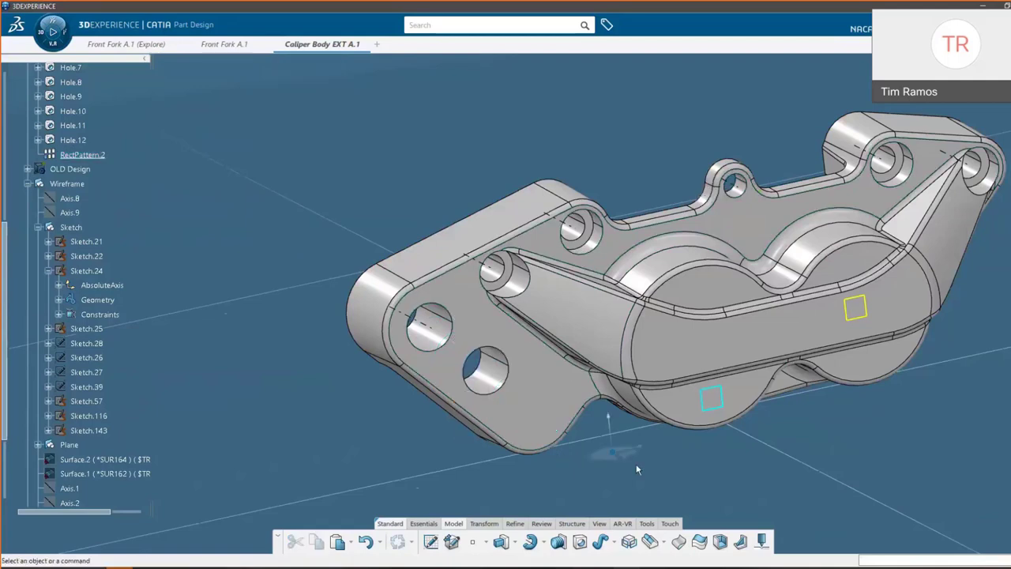
Display the caliper body as Shaded with object material on and No edges
{"action": "middle_click_drag", "start_coordinate": [550, 400], "coordinate": [462, 404]}
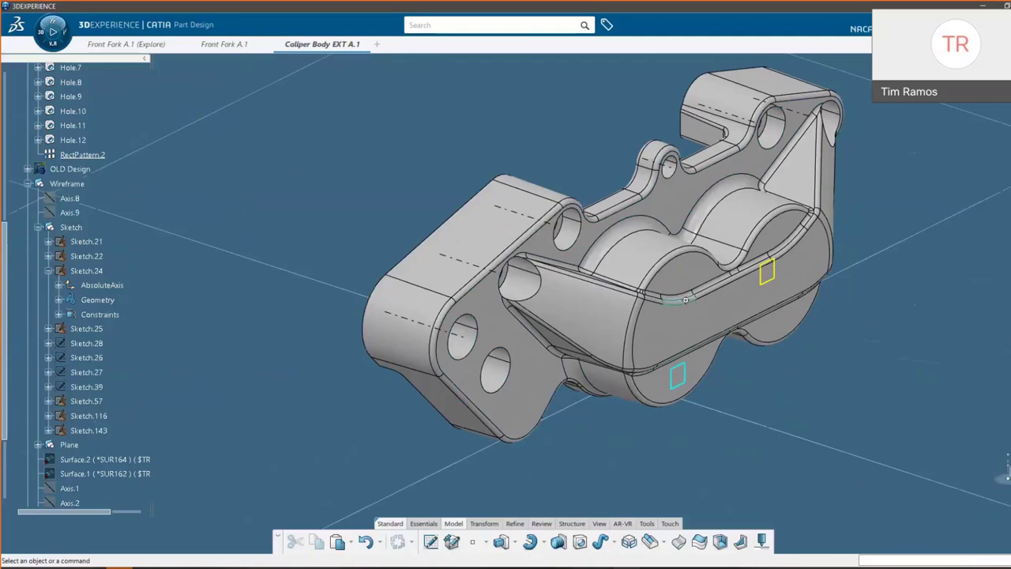
{"action": "middle_click_drag", "start_coordinate": [685, 300], "coordinate": [664, 315]}
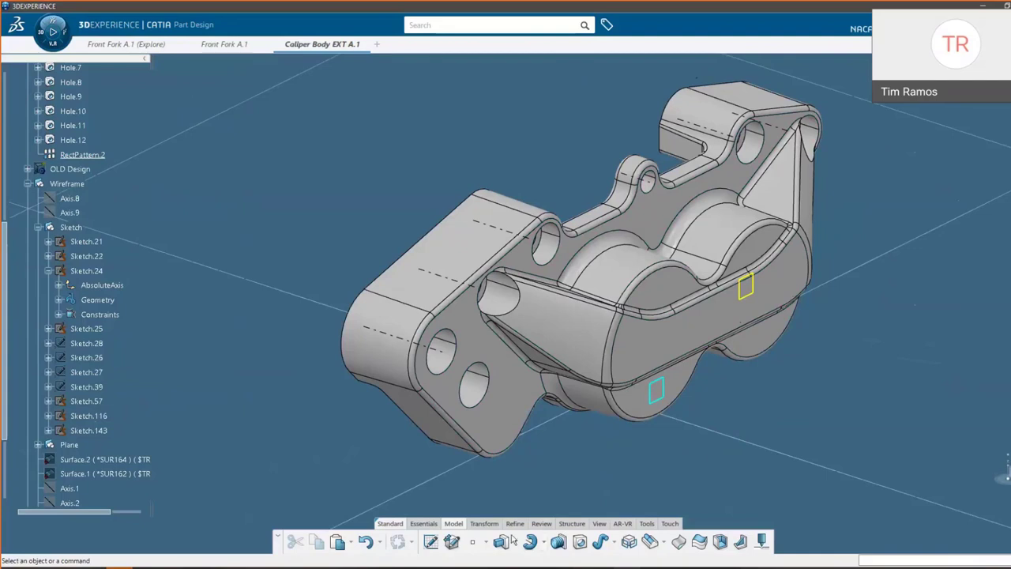
{"action": "left_click", "coordinate": [604, 528]}
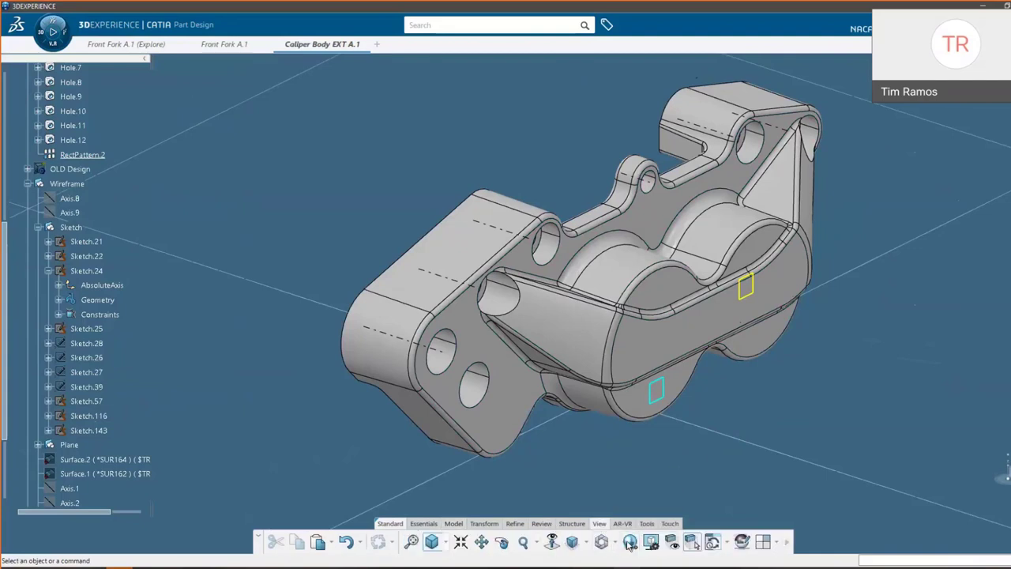
{"action": "left_click", "coordinate": [629, 542]}
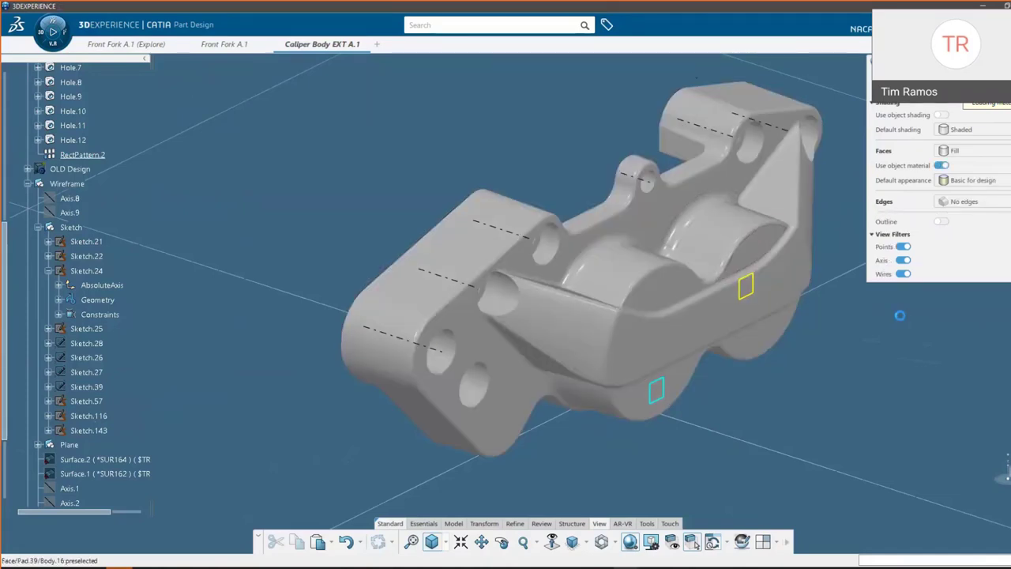
Start a Draft Analysis on Body.16 of the caliper body
{"action": "middle_click_drag", "start_coordinate": [601, 517], "coordinate": [540, 495]}
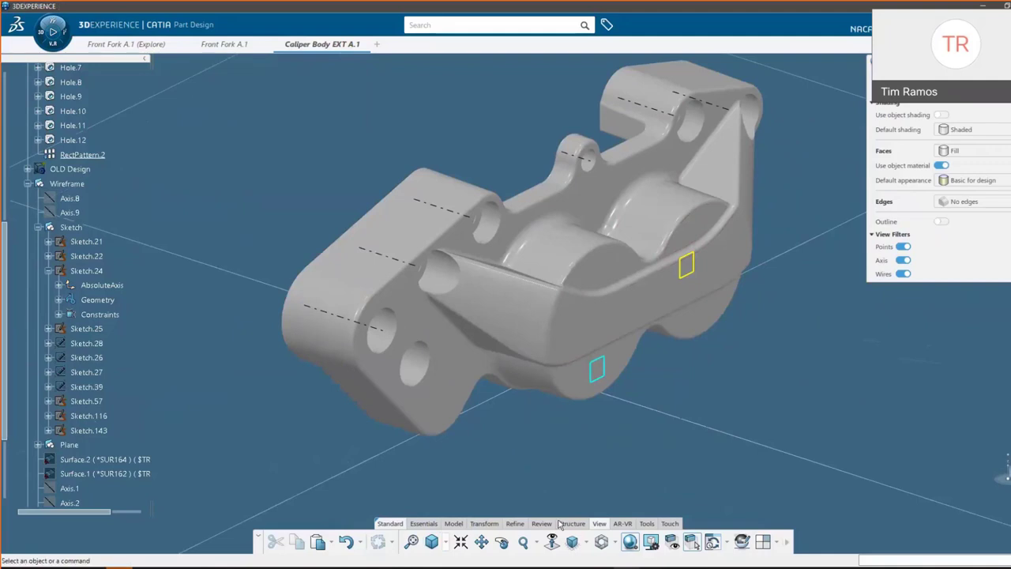
{"action": "left_click", "coordinate": [541, 522]}
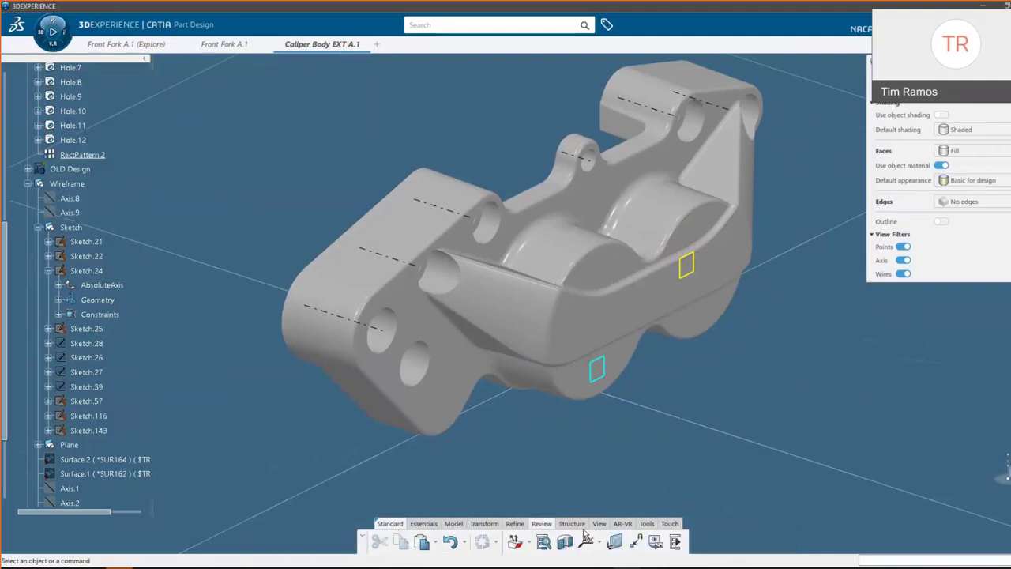
{"action": "left_click", "coordinate": [528, 541]}
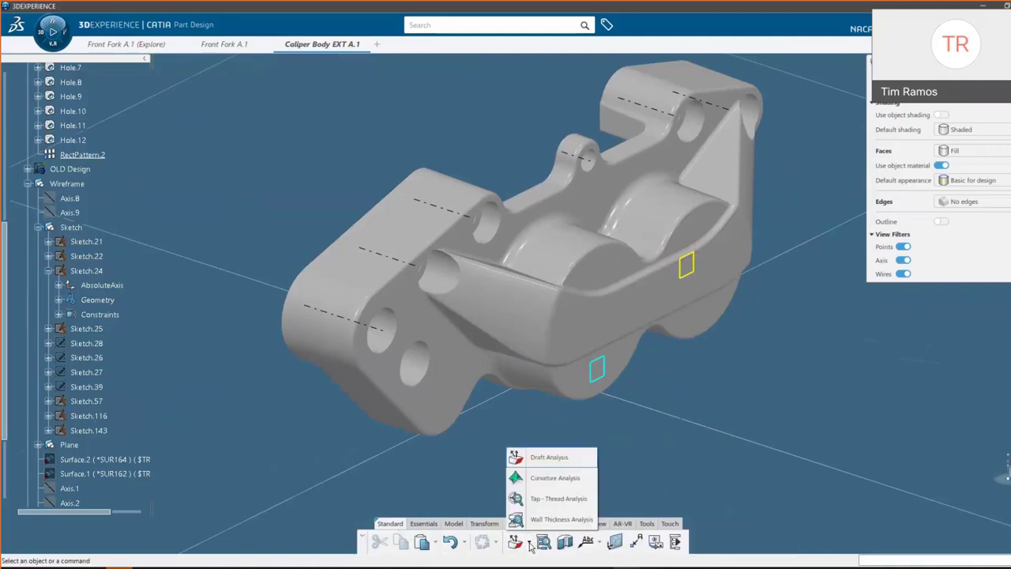
{"action": "left_click", "coordinate": [547, 457]}
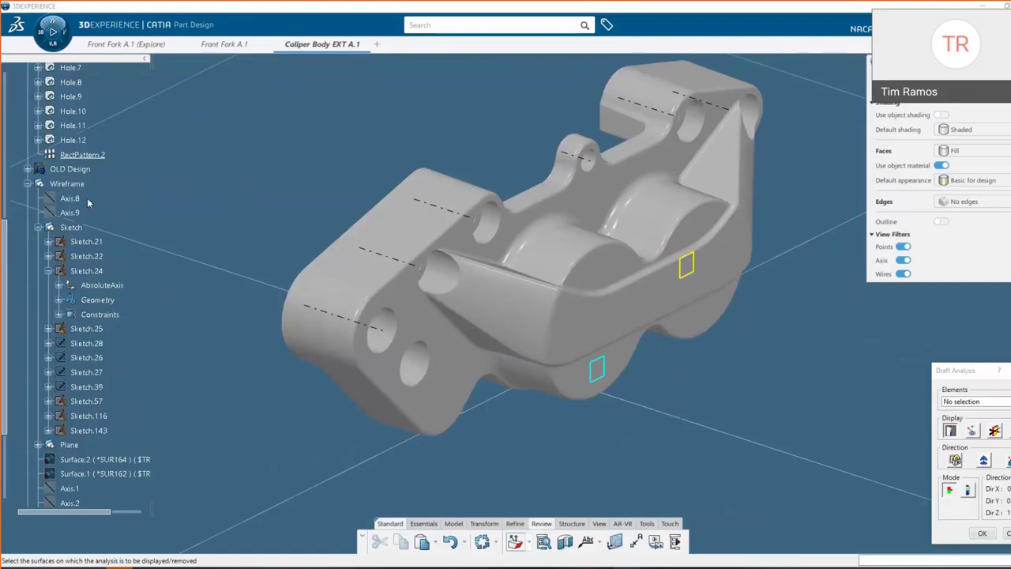
{"action": "scroll", "coordinate": [90, 198], "scroll_direction": "up", "scroll_amount": 10}
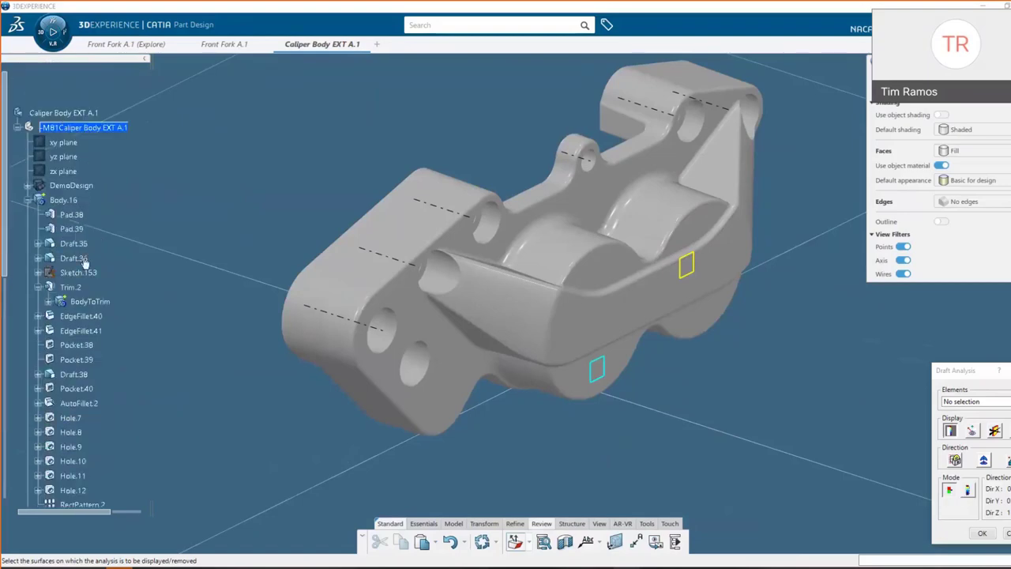
{"action": "left_click", "coordinate": [69, 200]}
{"action": "middle_click_drag", "start_coordinate": [361, 361], "coordinate": [654, 358]}
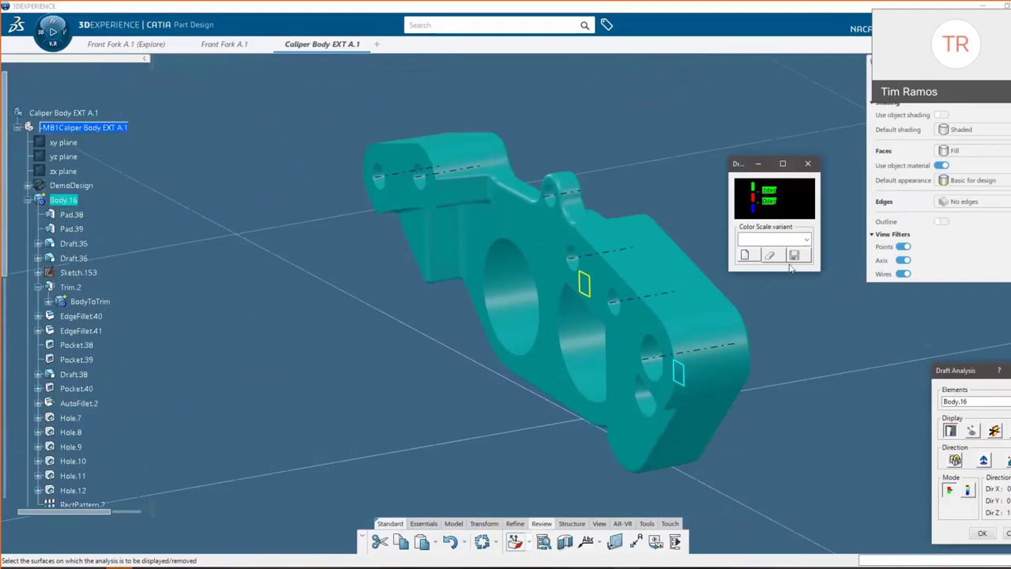
{"action": "left_click", "coordinate": [799, 238]}
{"action": "left_click", "coordinate": [790, 251]}
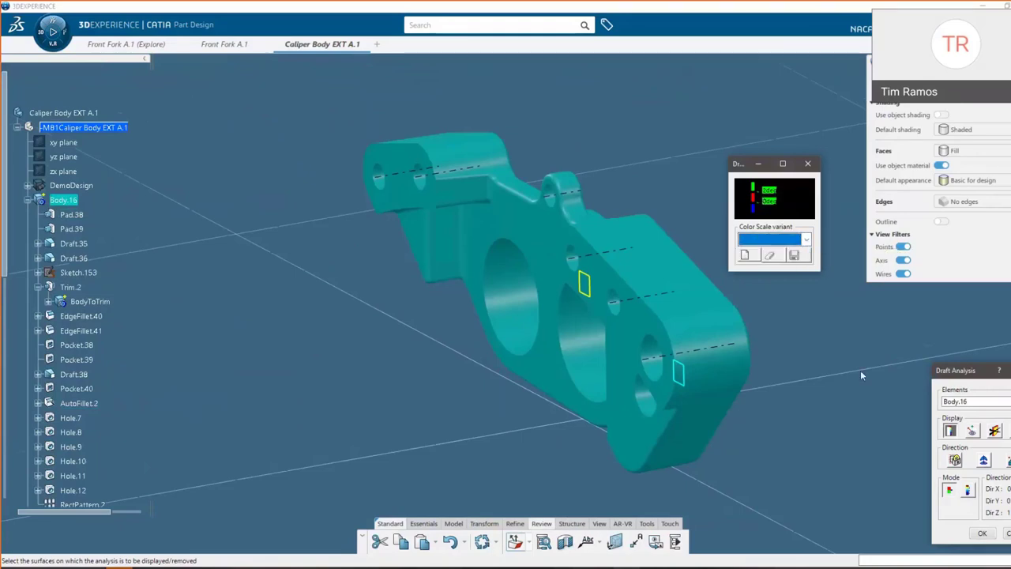
{"action": "double_click", "coordinate": [773, 191]}
{"action": "left_click_drag", "start_coordinate": [944, 499], "coordinate": [772, 281]}
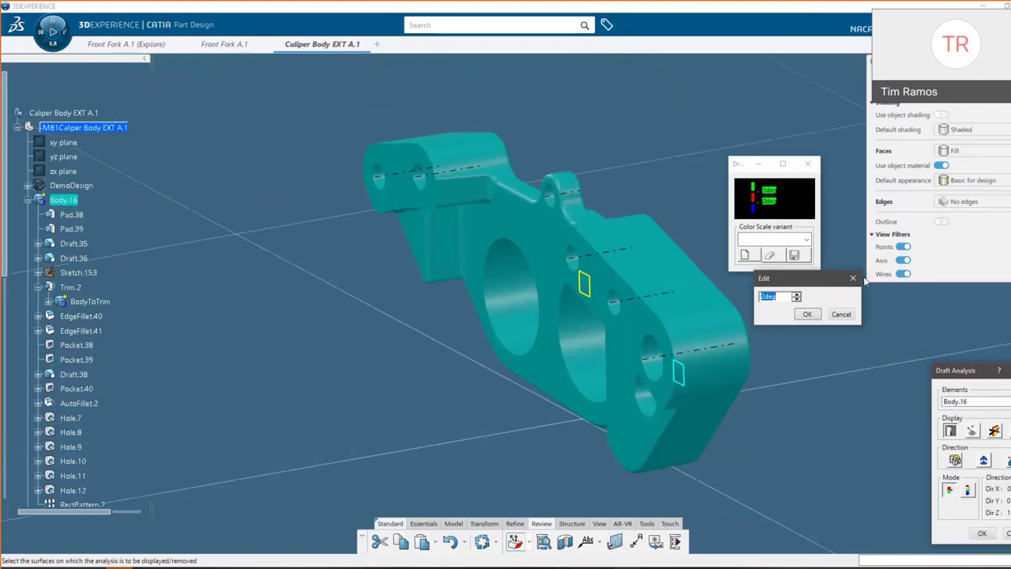
{"action": "left_click", "coordinate": [852, 278]}
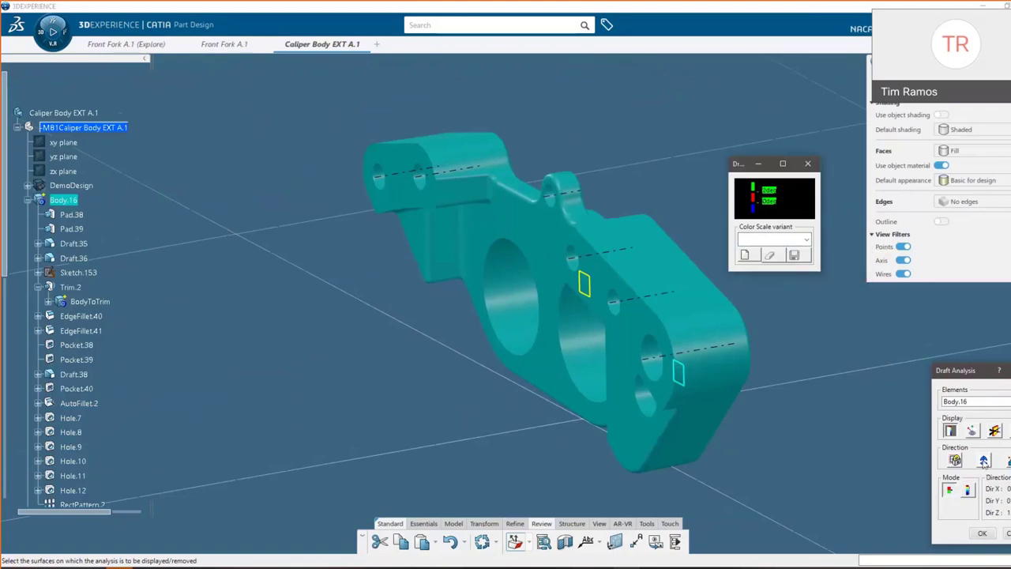
Switch the draft analysis to full mode and use the compass to set the draft direction along +X
{"action": "left_click", "coordinate": [968, 490]}
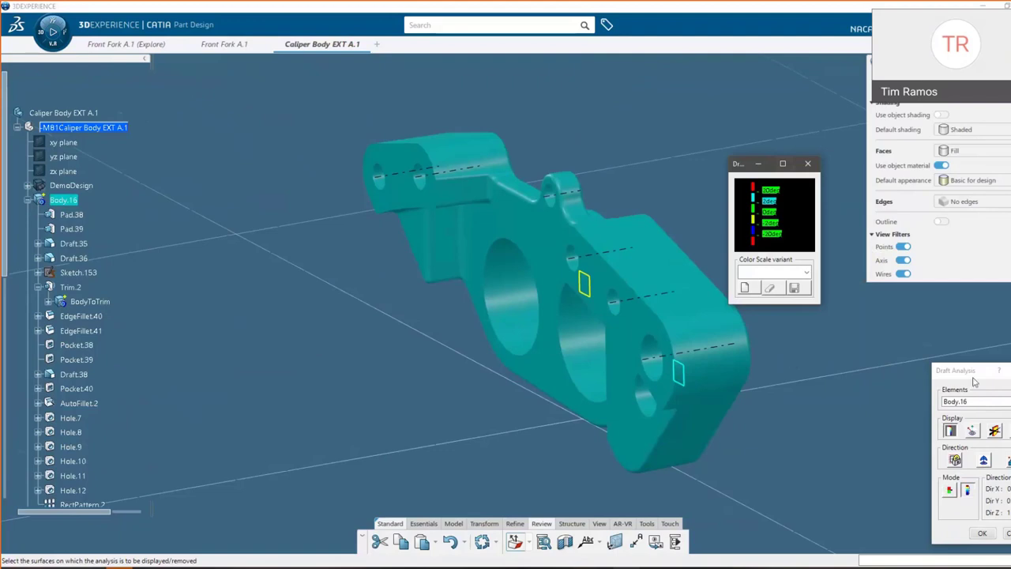
{"action": "left_click_drag", "start_coordinate": [967, 374], "coordinate": [844, 224]}
{"action": "left_click", "coordinate": [865, 310]}
{"action": "left_click", "coordinate": [861, 310]}
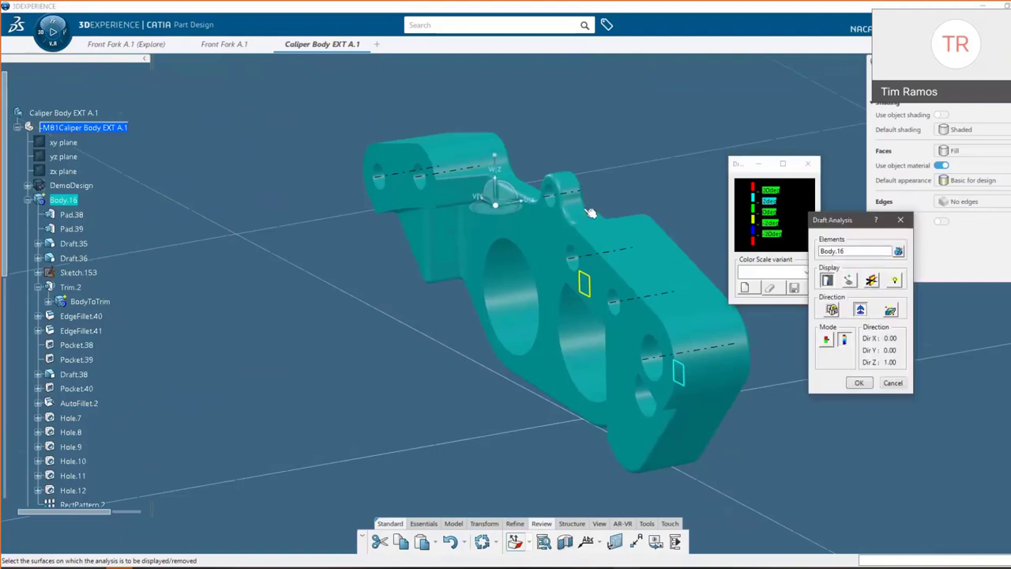
{"action": "left_click_drag", "start_coordinate": [511, 213], "coordinate": [543, 223]}
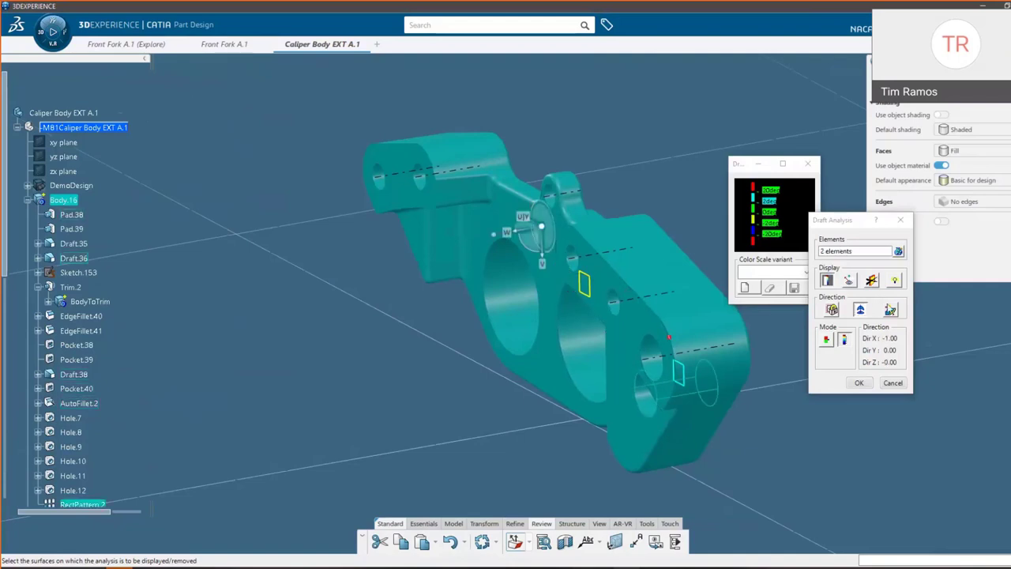
{"action": "left_click", "coordinate": [890, 309]}
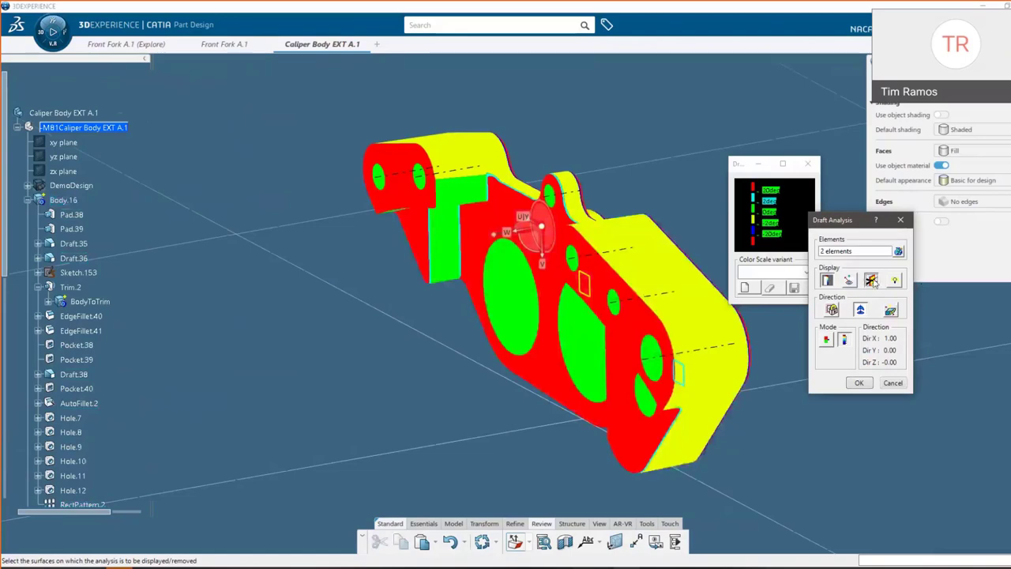
Display the draft colours without selection highlighting and reverse the draft direction to -X to check the pocketed side
{"action": "left_click", "coordinate": [870, 281]}
{"action": "left_click", "coordinate": [868, 281]}
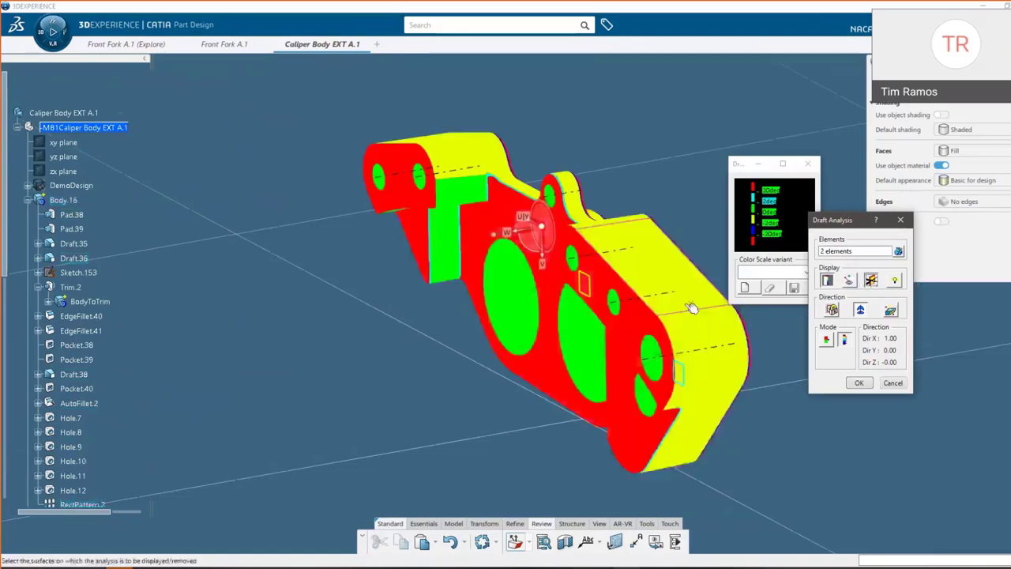
{"action": "middle_click_drag", "start_coordinate": [690, 305], "coordinate": [616, 324]}
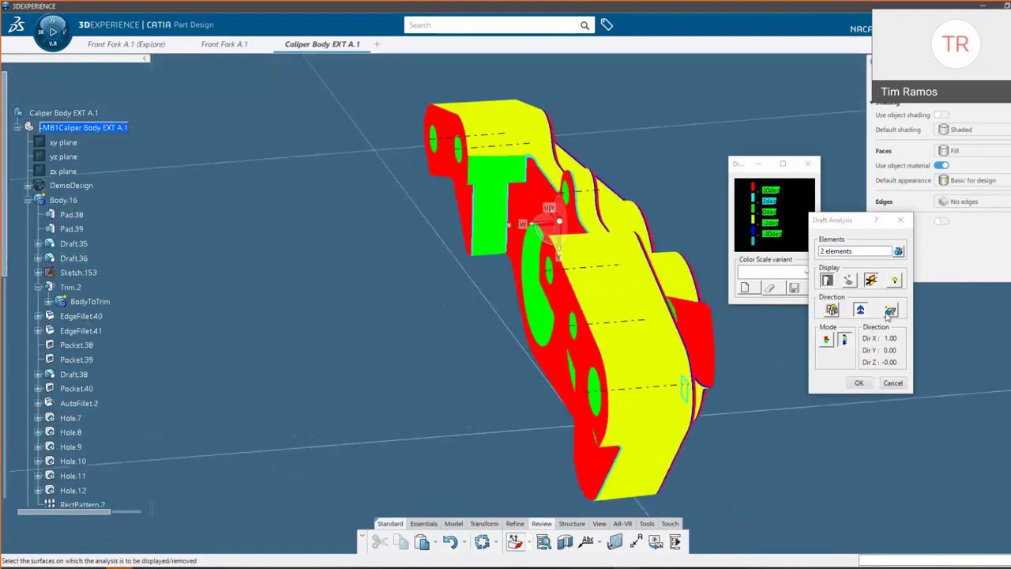
{"action": "left_click", "coordinate": [889, 311]}
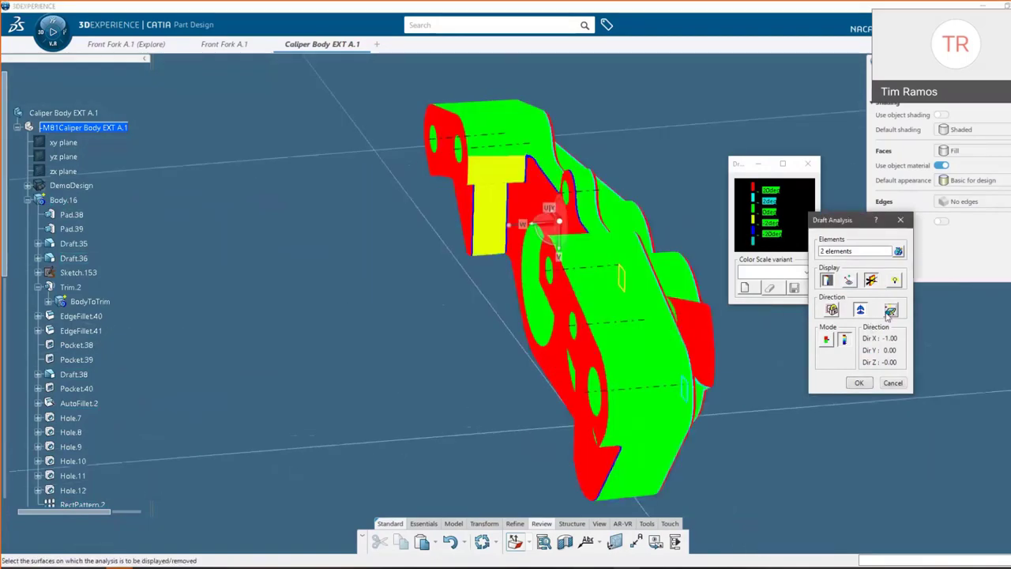
{"action": "middle_click_drag", "start_coordinate": [600, 348], "coordinate": [600, 379]}
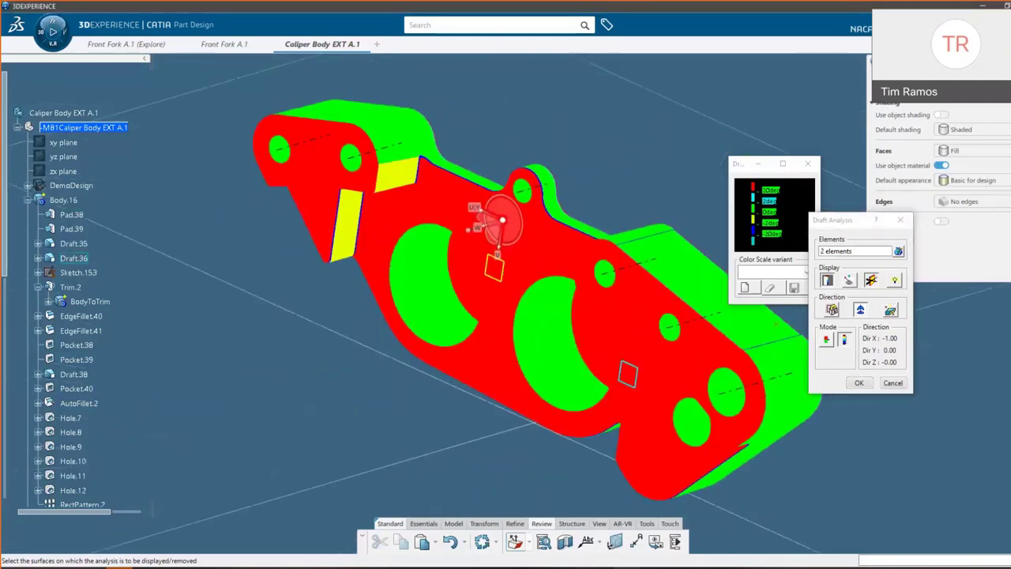
Switch to quick analysis mode, reverse the draft direction to +X, examine the draft colours on both sides, and close the analysis
{"action": "left_click", "coordinate": [826, 339]}
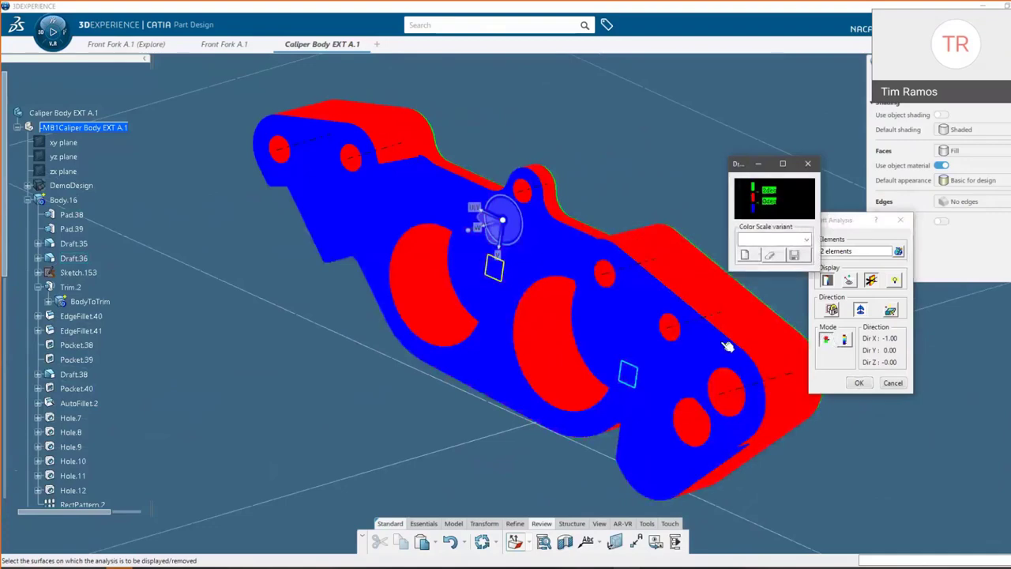
{"action": "middle_click_drag", "start_coordinate": [727, 346], "coordinate": [514, 193]}
{"action": "left_click", "coordinate": [514, 194]}
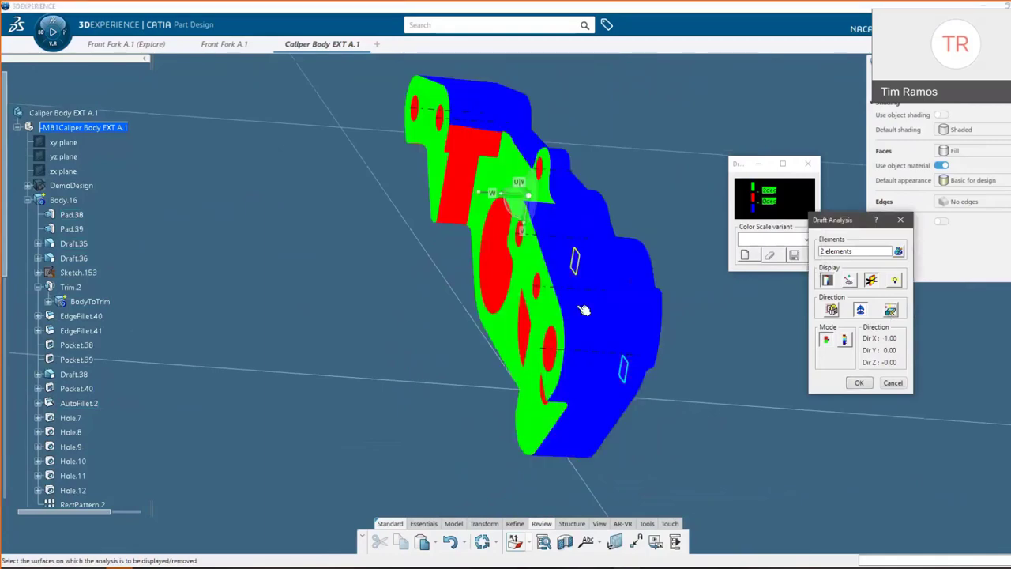
{"action": "middle_click_drag", "start_coordinate": [583, 309], "coordinate": [612, 286]}
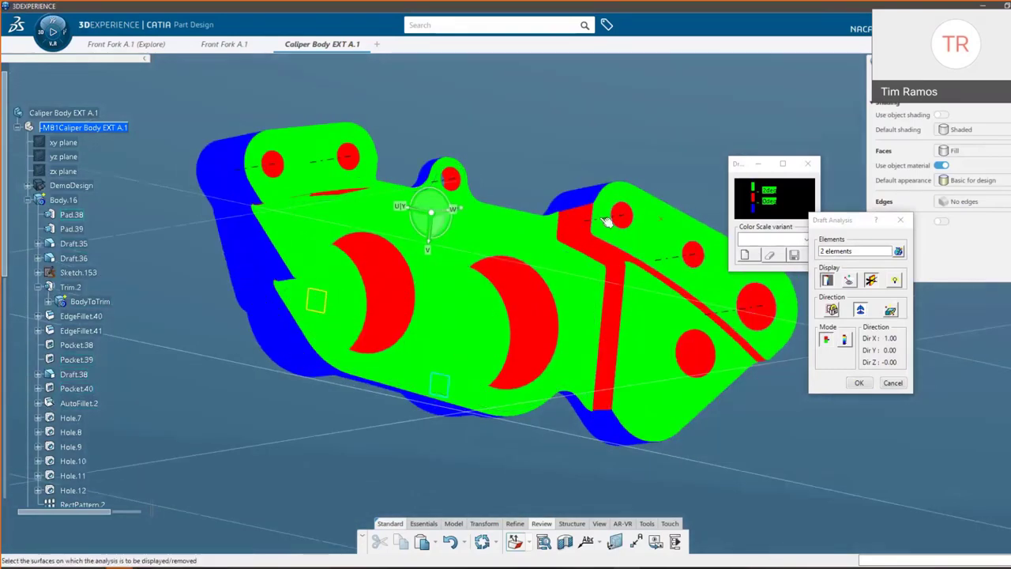
{"action": "middle_click_drag", "start_coordinate": [623, 219], "coordinate": [468, 355]}
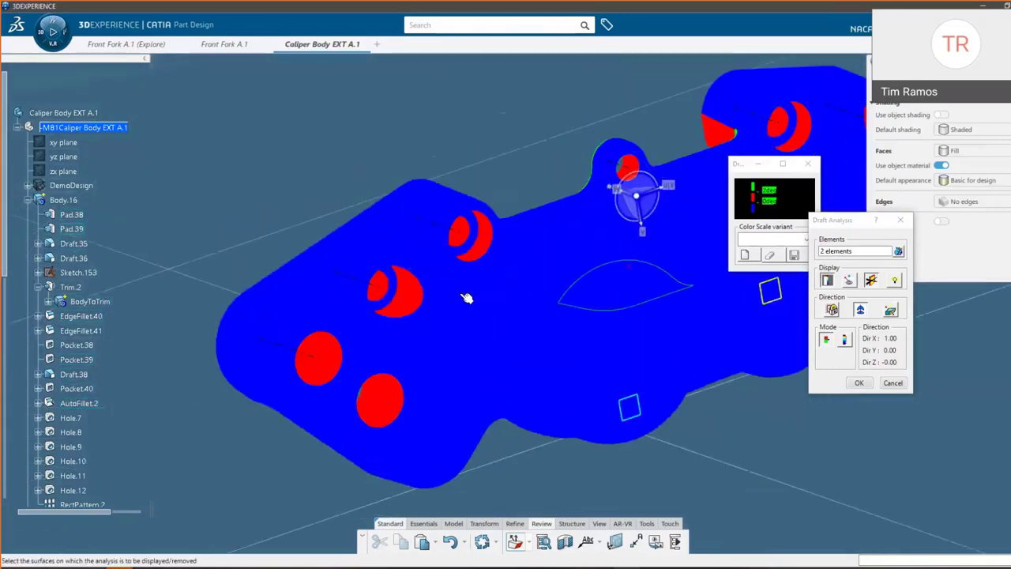
{"action": "middle_click_drag", "start_coordinate": [465, 296], "coordinate": [661, 332]}
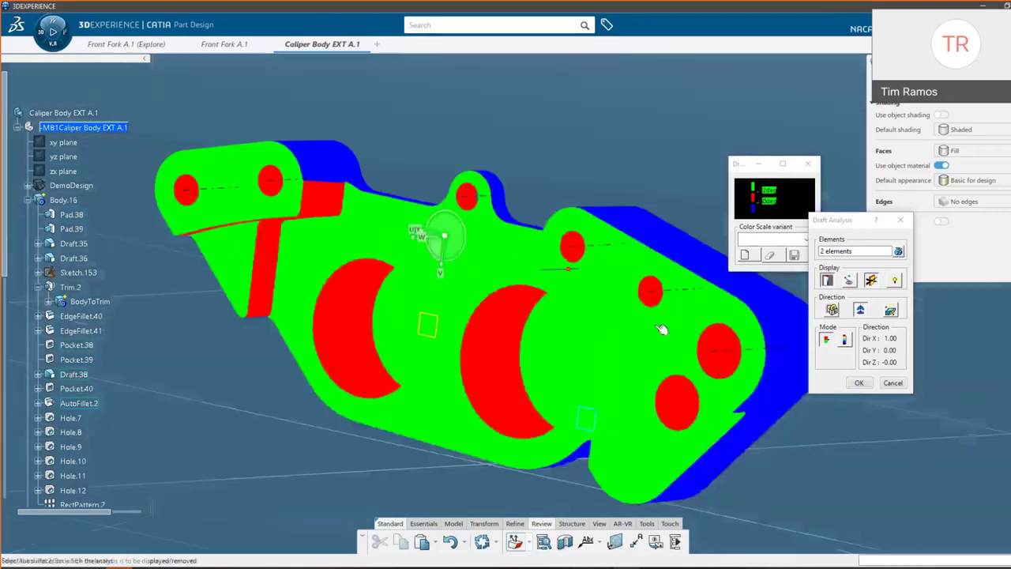
{"action": "left_click", "coordinate": [895, 222]}
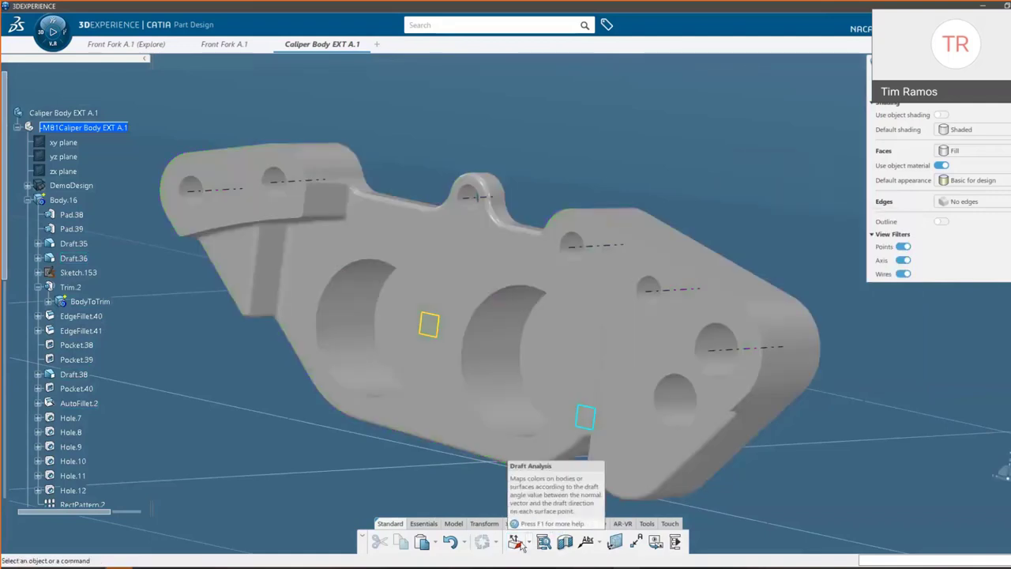
Review the Wall Thickness Analysis options and colours, and run it on Body.16 with the Sphere method and 0.2 mm tolerance
{"action": "left_click", "coordinate": [521, 544]}
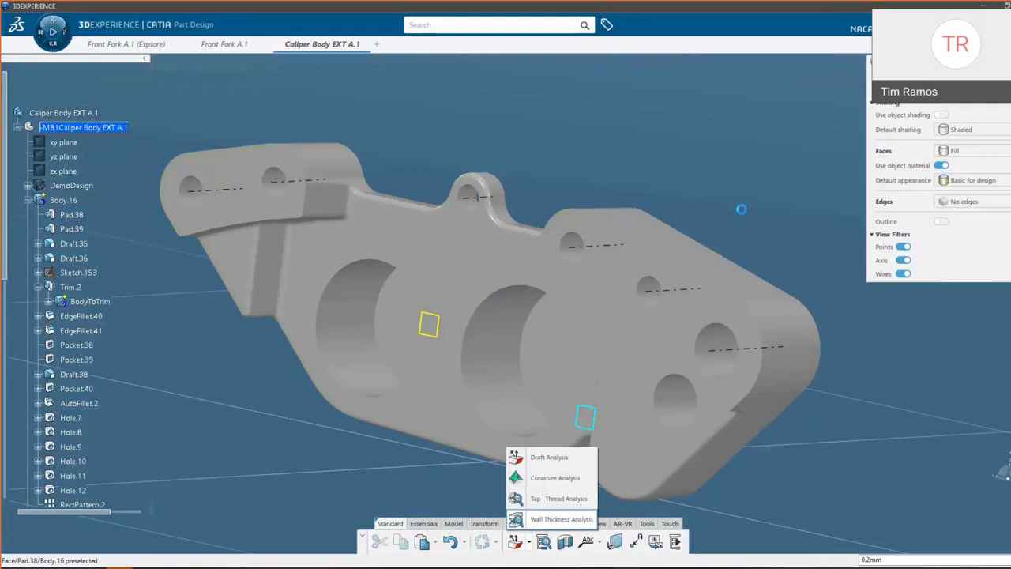
{"action": "left_click", "coordinate": [927, 299]}
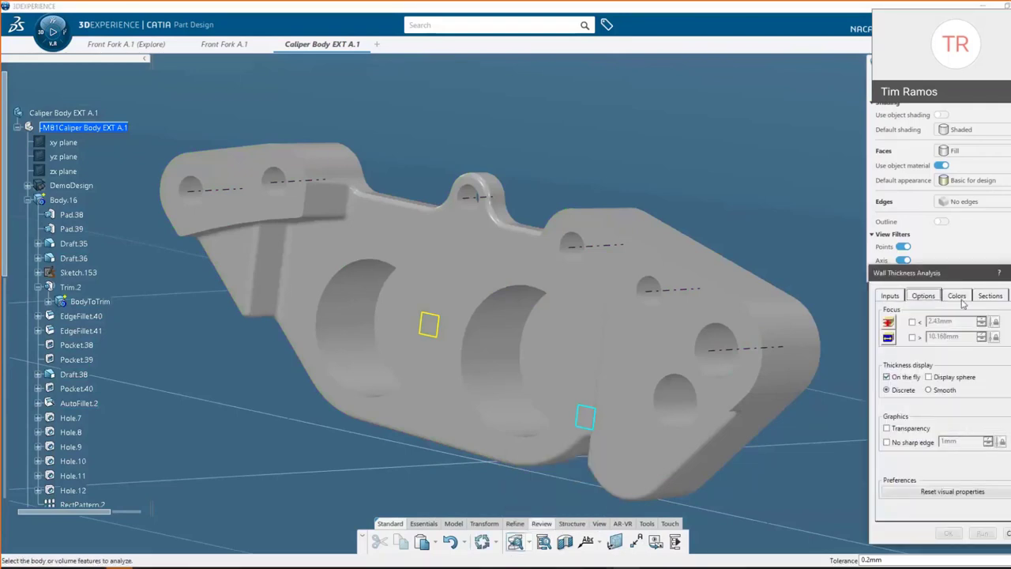
{"action": "left_click", "coordinate": [957, 298]}
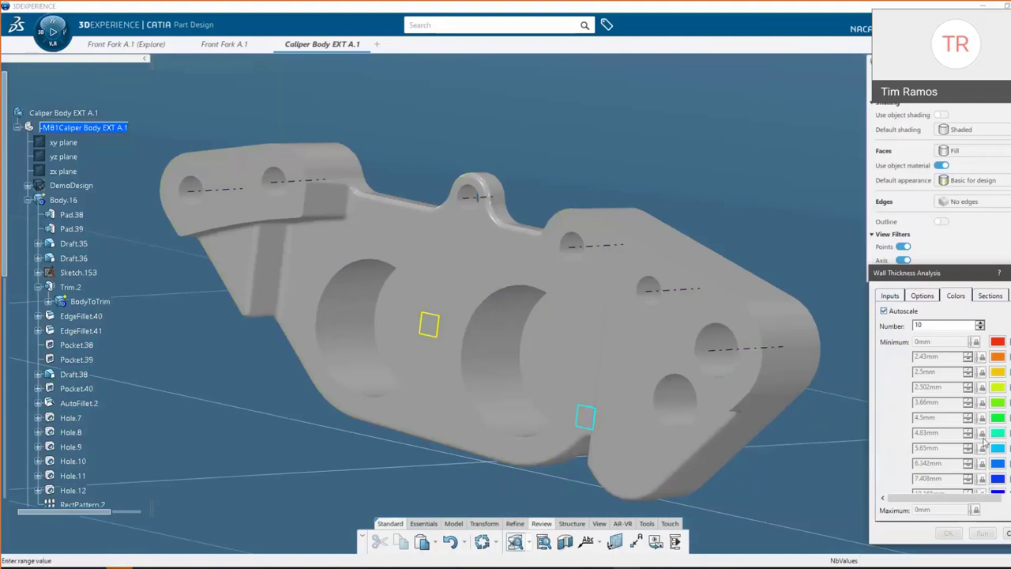
{"action": "left_click", "coordinate": [891, 296]}
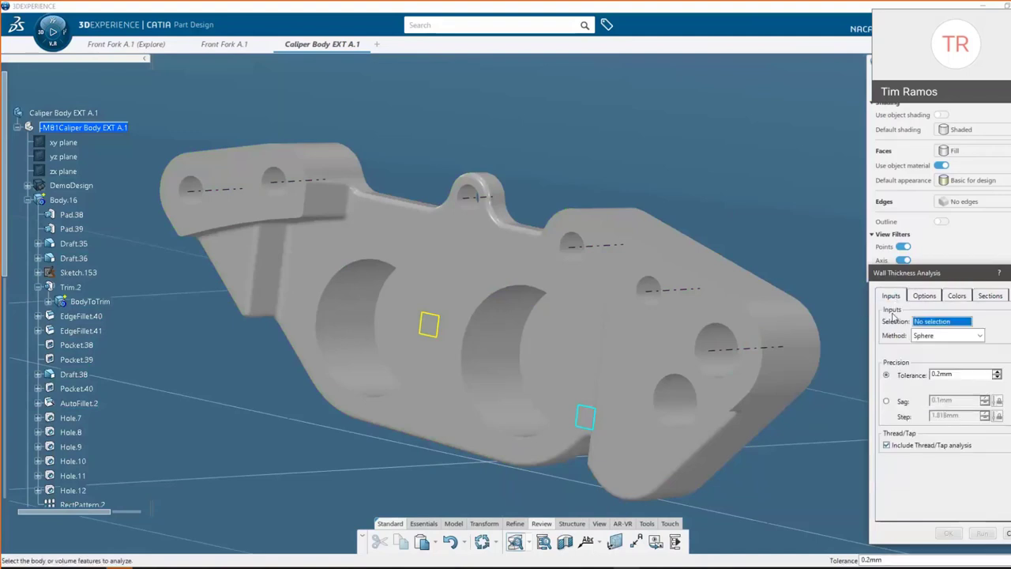
{"action": "left_click", "coordinate": [60, 204]}
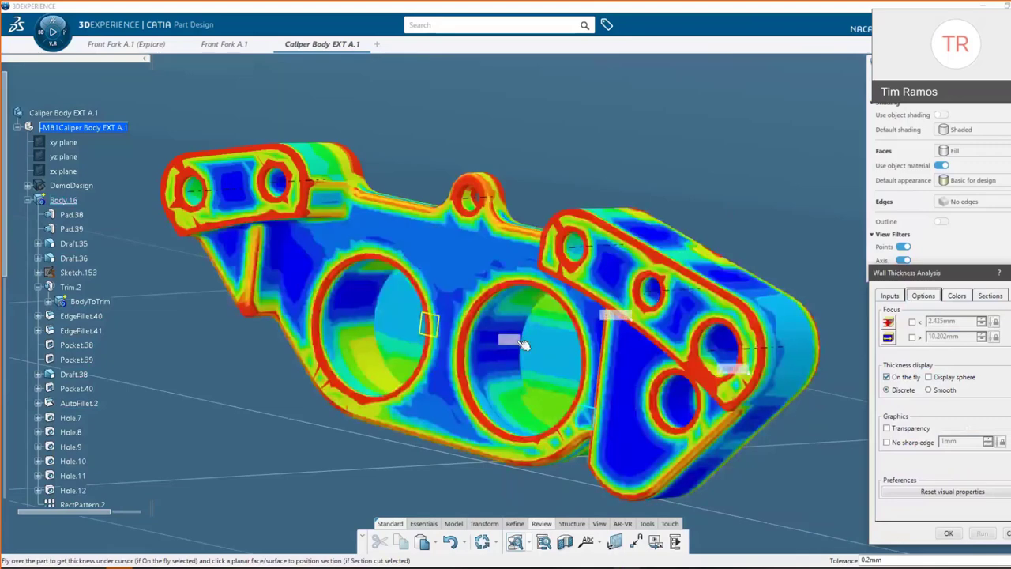
Cut the thickness result with a filled dynamic section, move the section plane towards the lugs, and close the analysis
{"action": "left_click", "coordinate": [990, 295]}
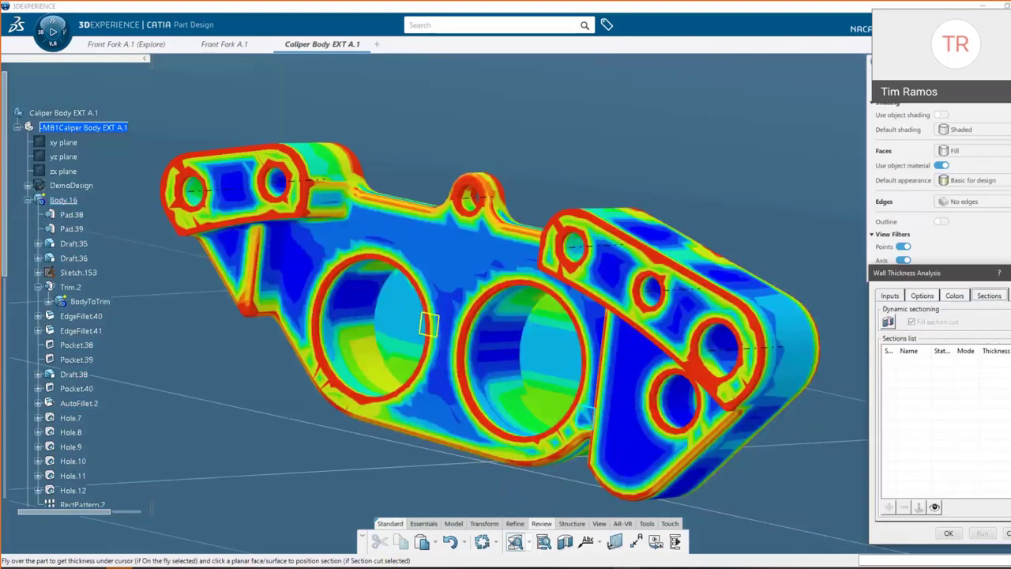
{"action": "left_click", "coordinate": [887, 321]}
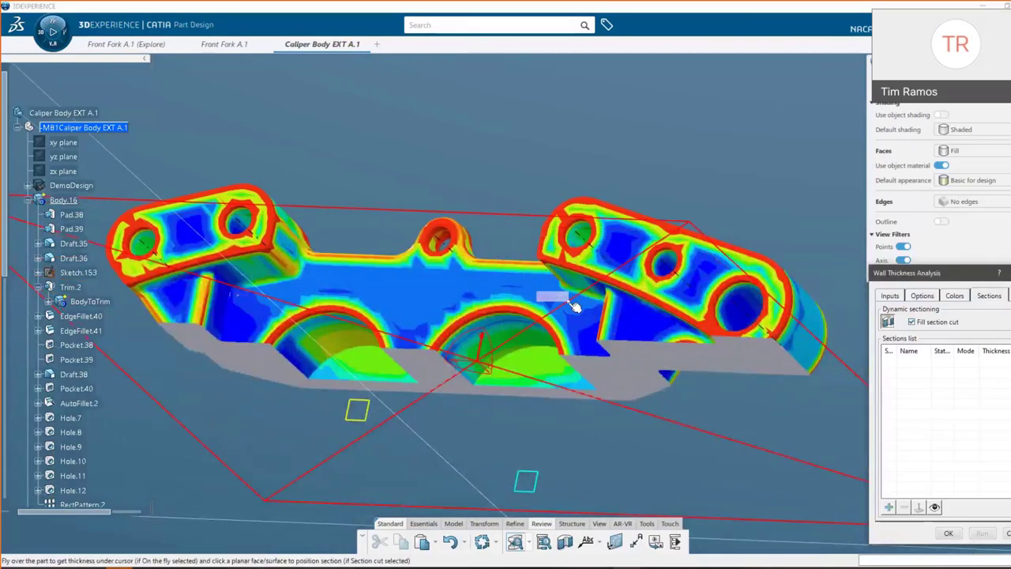
{"action": "left_click_drag", "start_coordinate": [572, 302], "coordinate": [594, 198]}
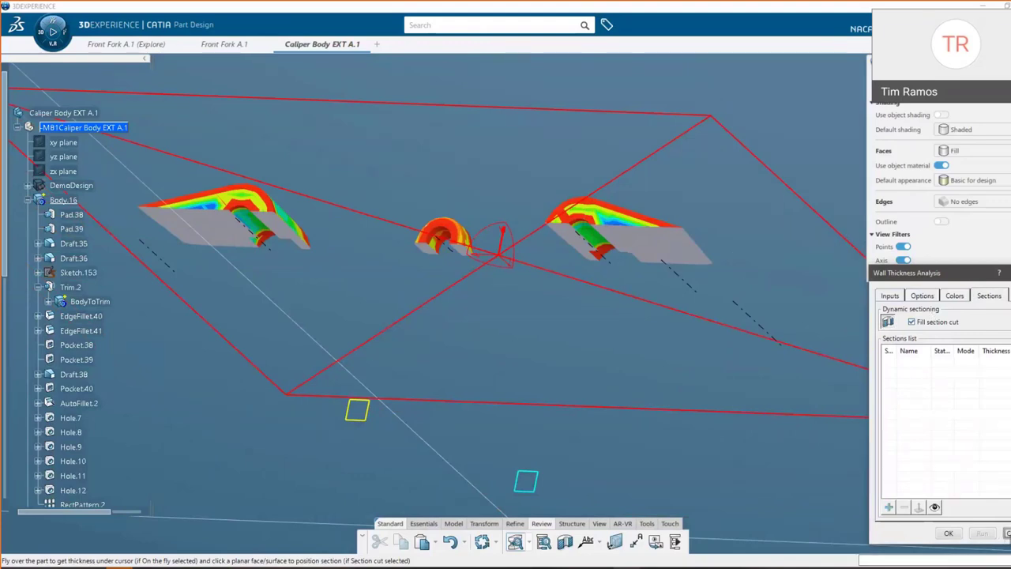
{"action": "left_click", "coordinate": [1007, 533]}
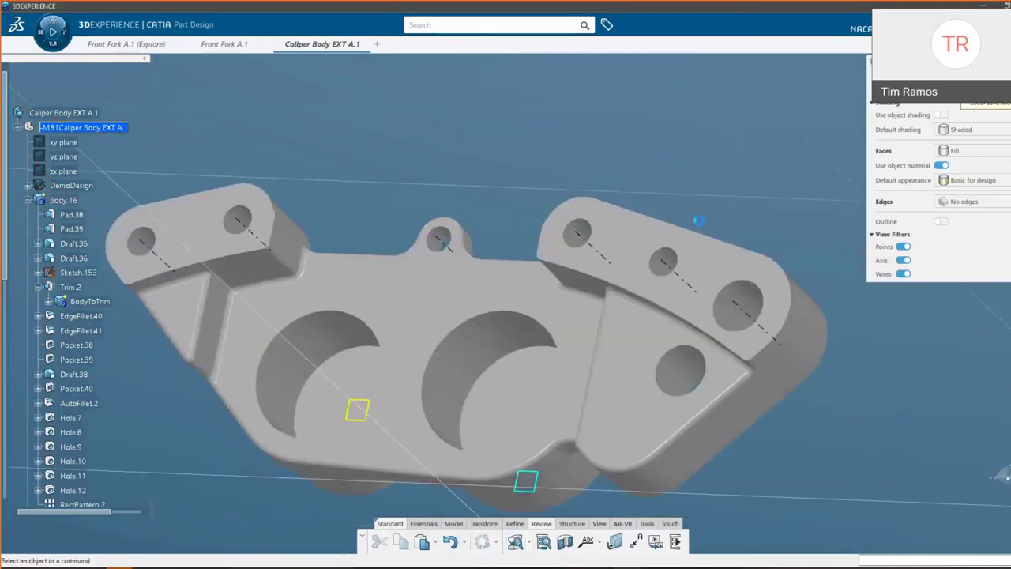
Return from the caliper body part to the Front Fork A.1 assembly
{"action": "mouse_move", "coordinate": [694, 221]}
{"action": "middle_mouse_down"}
{"action": "mouse_move", "coordinate": [638, 261]}
{"action": "mouse_move", "coordinate": [433, 263]}
{"action": "mouse_move", "coordinate": [574, 356]}
{"action": "middle_mouse_up"}
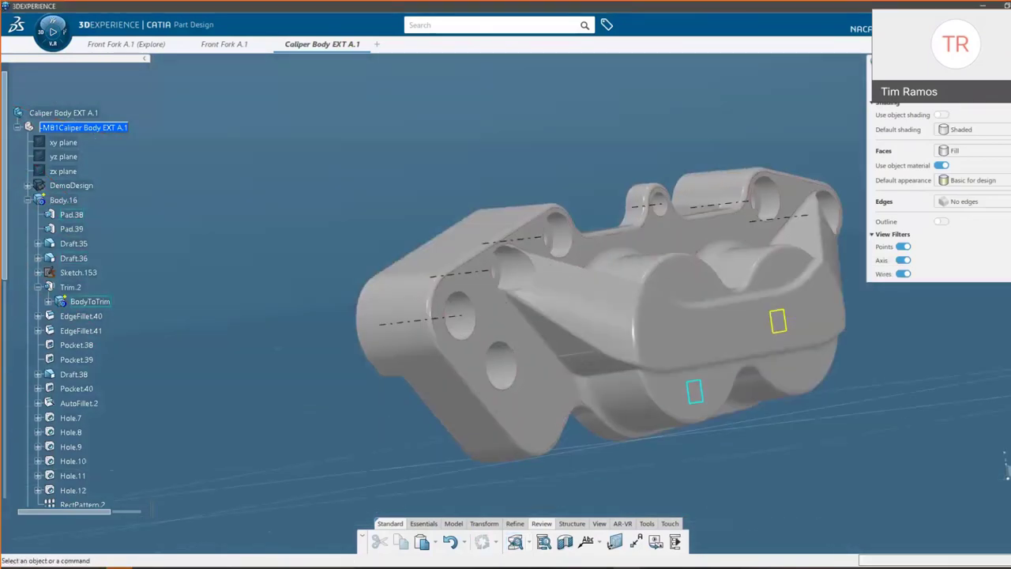
{"action": "mouse_move", "coordinate": [146, 47]}
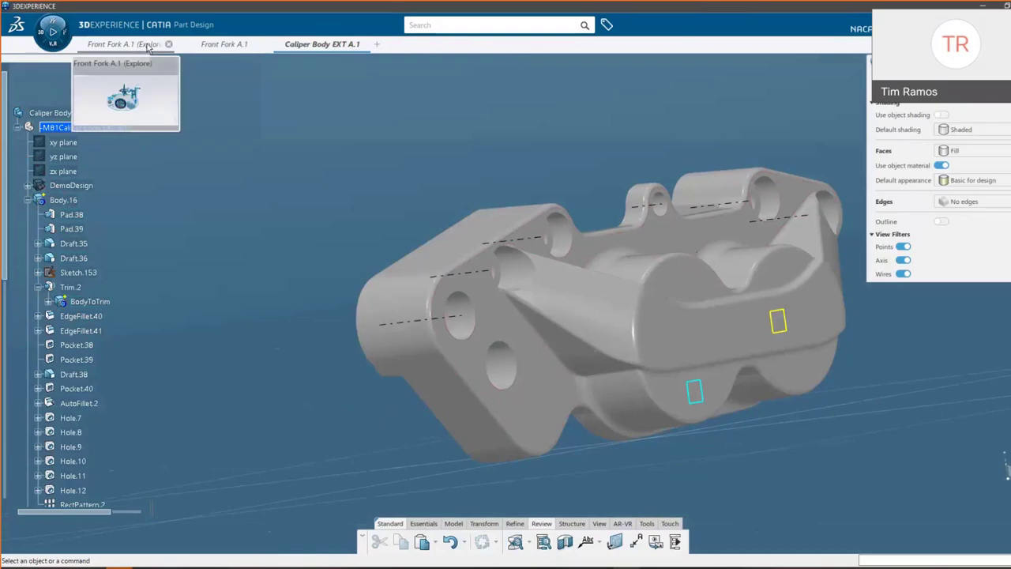
{"action": "left_click", "coordinate": [229, 45]}
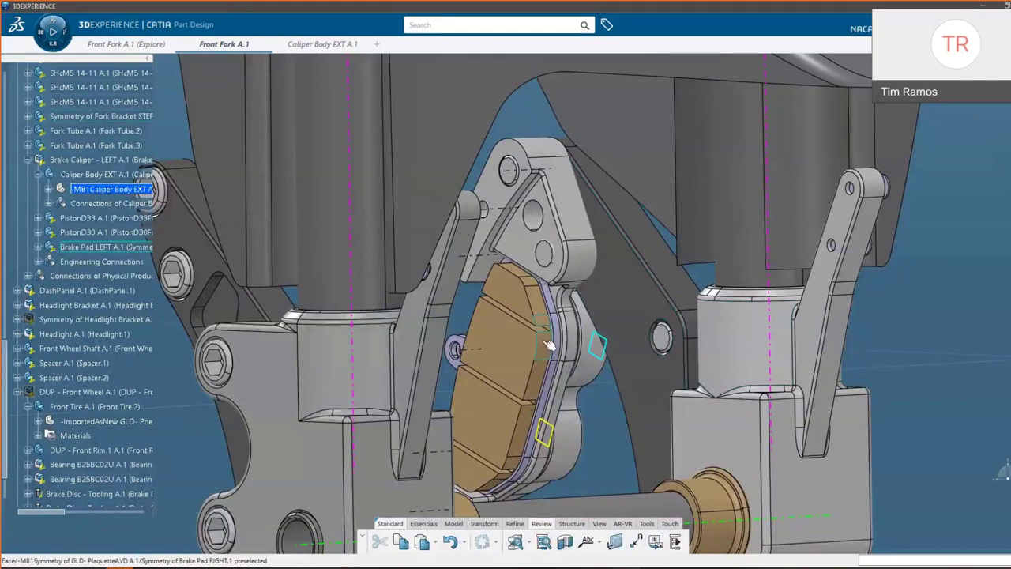
Examine the caliper body's lug holes and the front fender within the fork assembly, centring the tree on the fender
{"action": "middle_click_drag", "start_coordinate": [549, 345], "coordinate": [632, 212]}
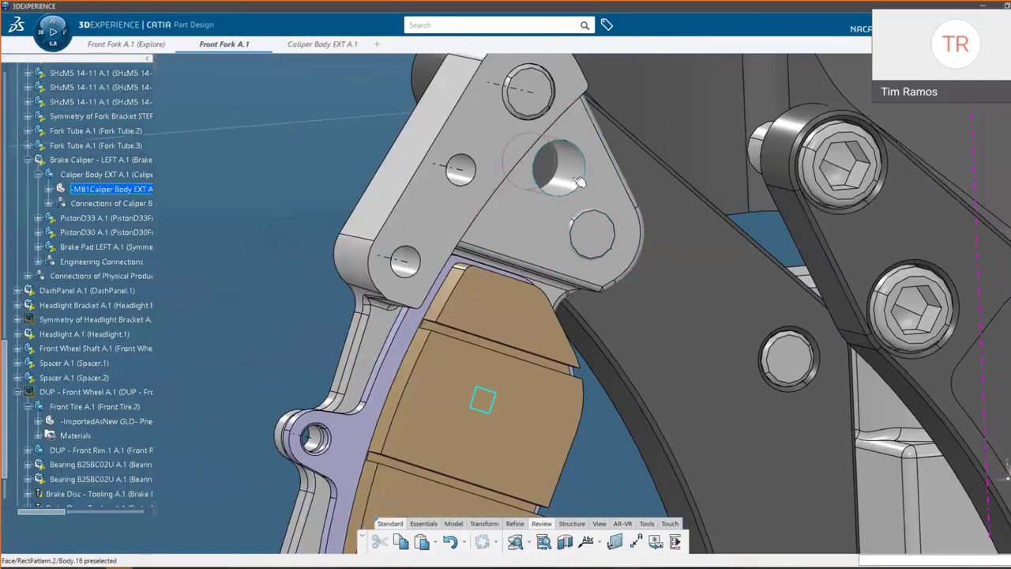
{"action": "left_click", "coordinate": [599, 206]}
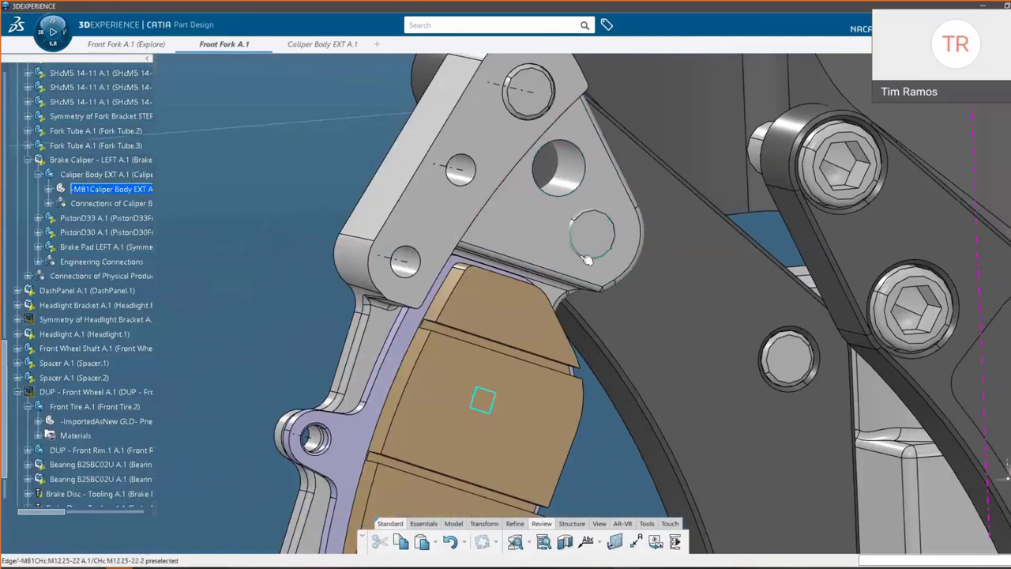
{"action": "middle_click_drag", "start_coordinate": [599, 206], "coordinate": [599, 339], "text": "ctrl"}
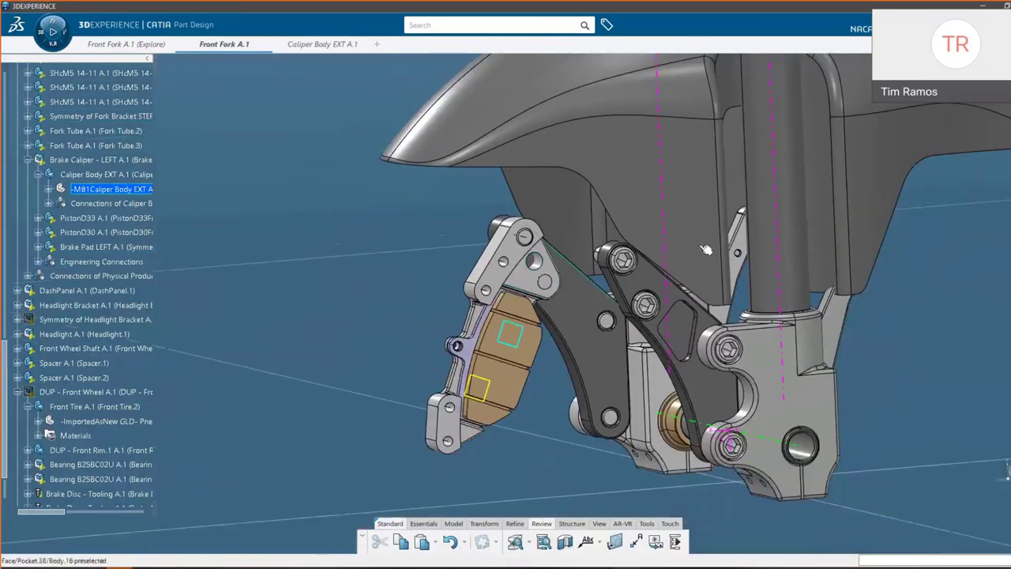
{"action": "middle_click_drag", "start_coordinate": [585, 229], "coordinate": [544, 300]}
{"action": "scroll", "coordinate": [810, 275], "scroll_direction": "down", "scroll_amount": 2}
{"action": "right_click", "coordinate": [792, 168]}
{"action": "left_click", "coordinate": [821, 174]}
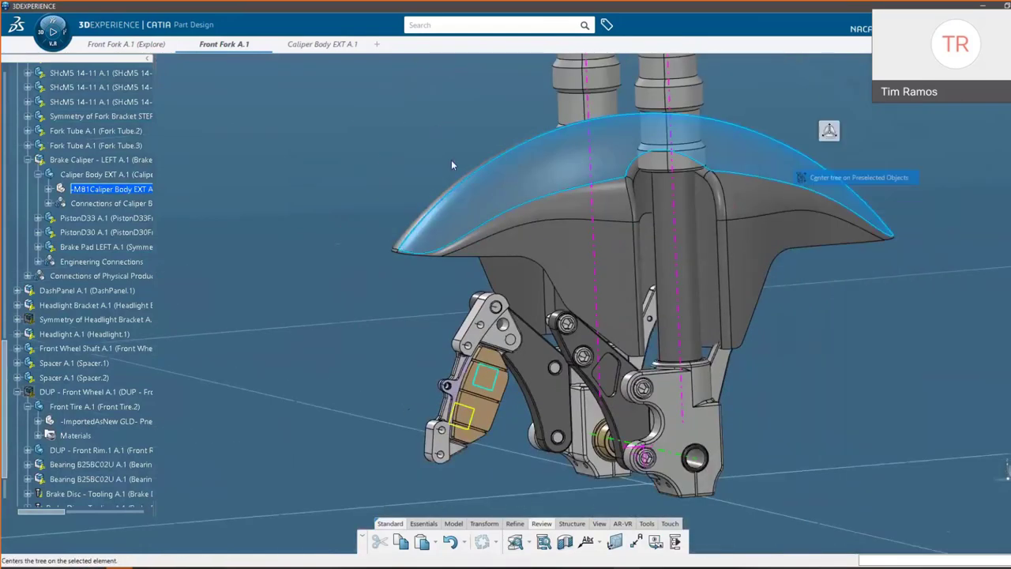
{"action": "scroll", "coordinate": [102, 279], "scroll_direction": "up", "scroll_amount": 6}
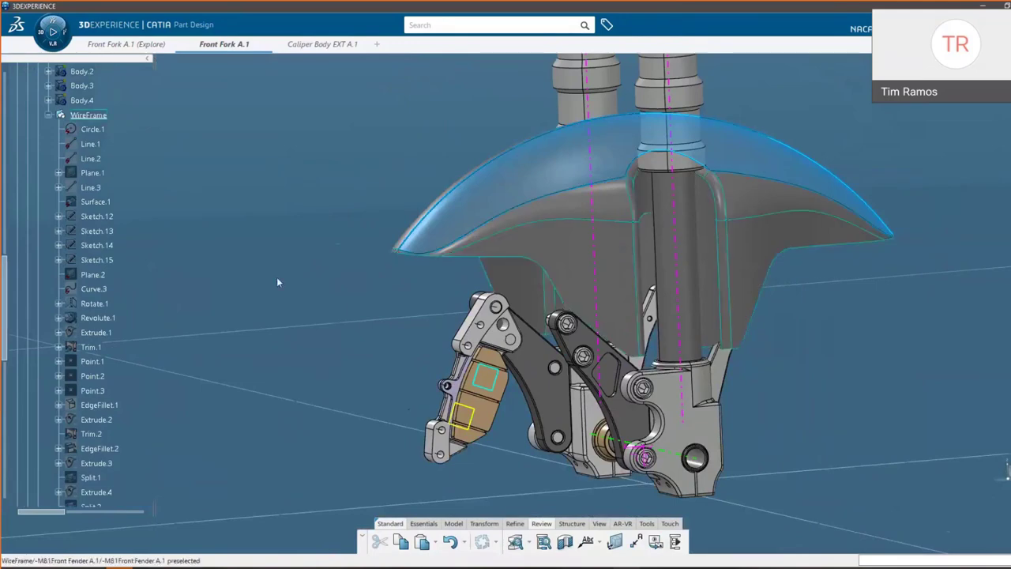
{"action": "middle_click_drag", "start_coordinate": [795, 380], "coordinate": [661, 259]}
{"action": "middle_click_drag", "start_coordinate": [445, 329], "coordinate": [544, 417]}
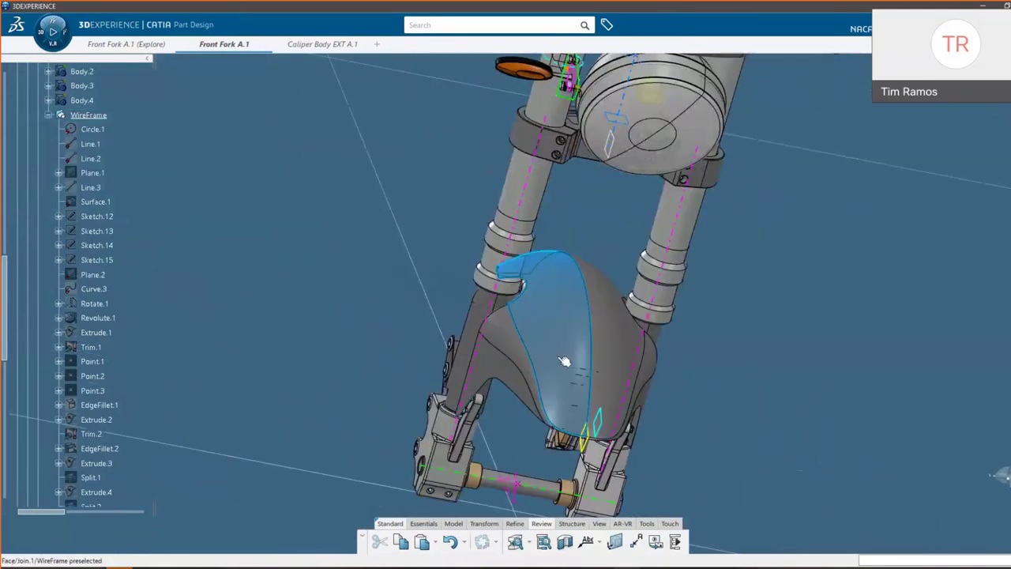
Locate the Front Fender A.1 part in the assembly tree and open it in a new app
{"action": "left_click", "coordinate": [525, 497]}
{"action": "right_click", "coordinate": [578, 317]}
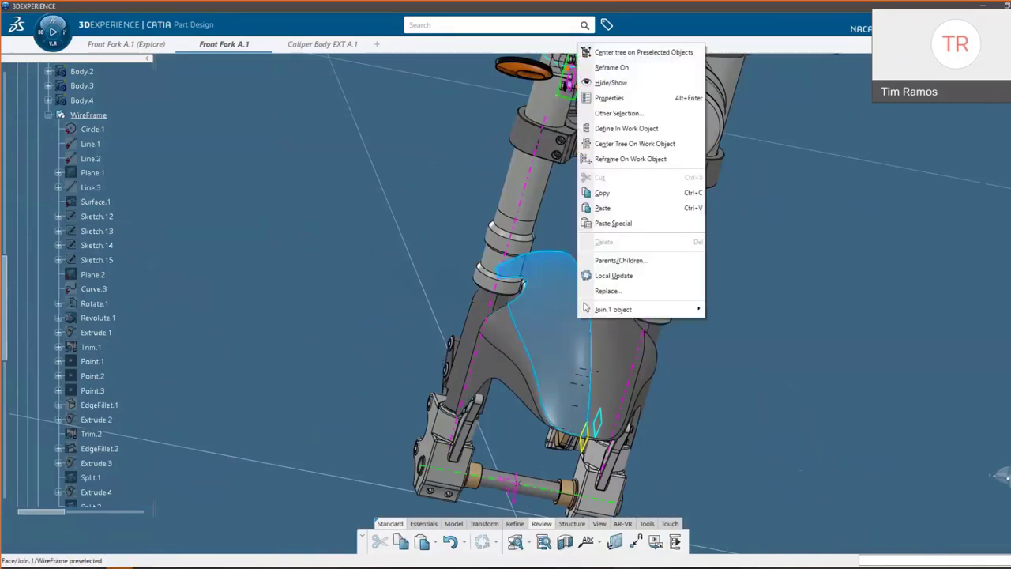
{"action": "left_click", "coordinate": [641, 52]}
{"action": "scroll", "coordinate": [95, 205], "scroll_direction": "up", "scroll_amount": 10}
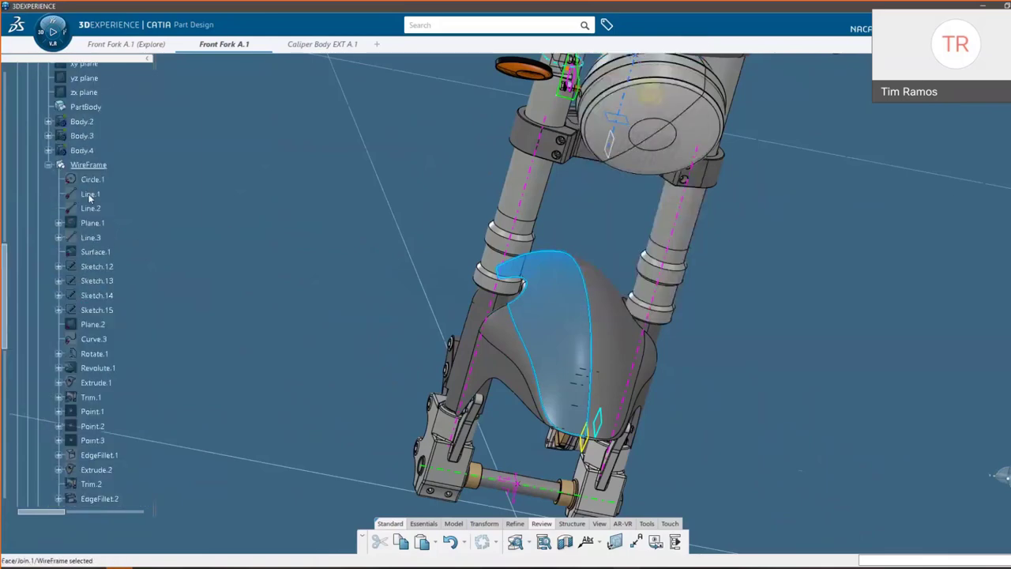
{"action": "right_click", "coordinate": [92, 185]}
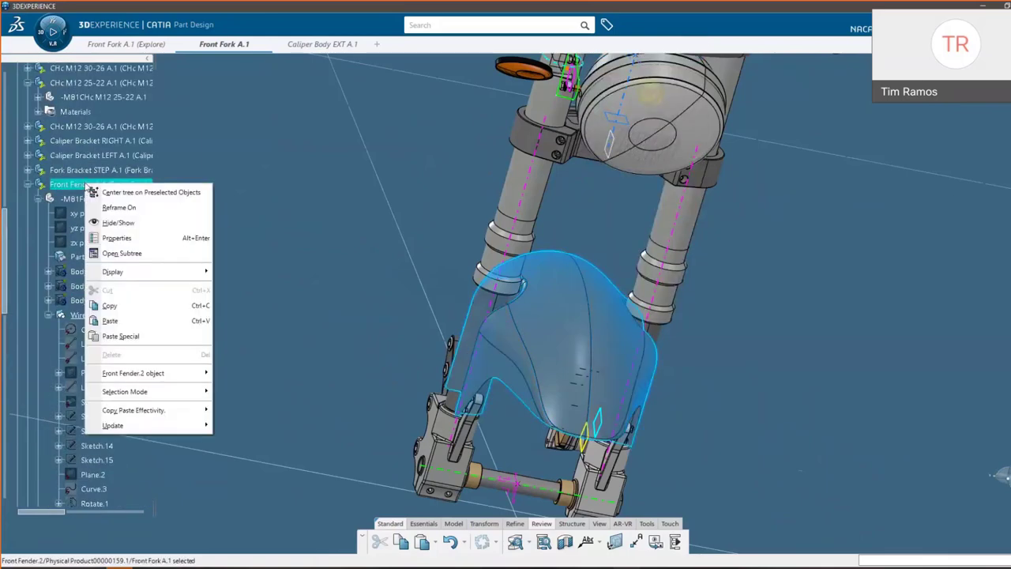
{"action": "mouse_move", "coordinate": [134, 373]}
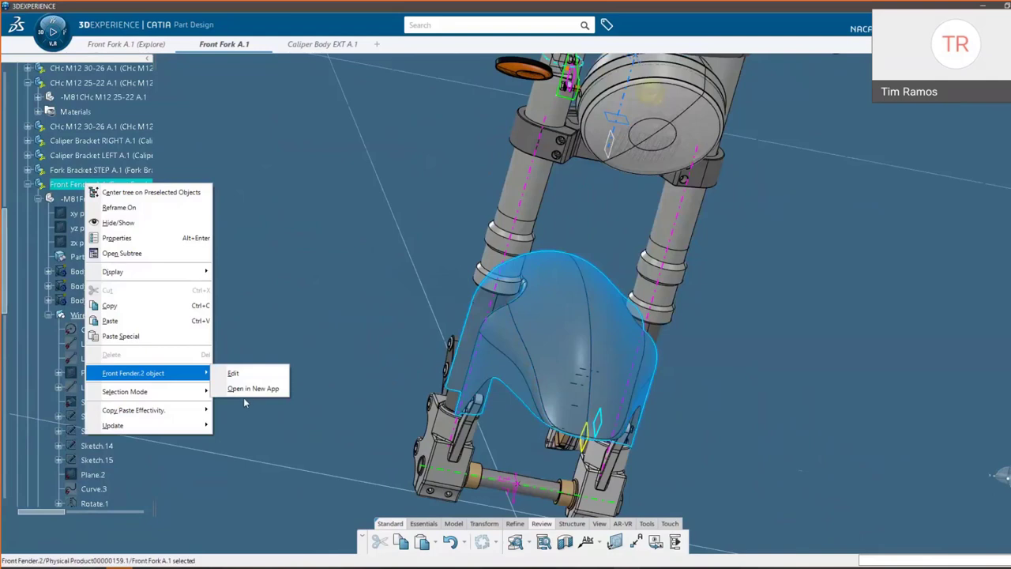
{"action": "left_click", "coordinate": [245, 390]}
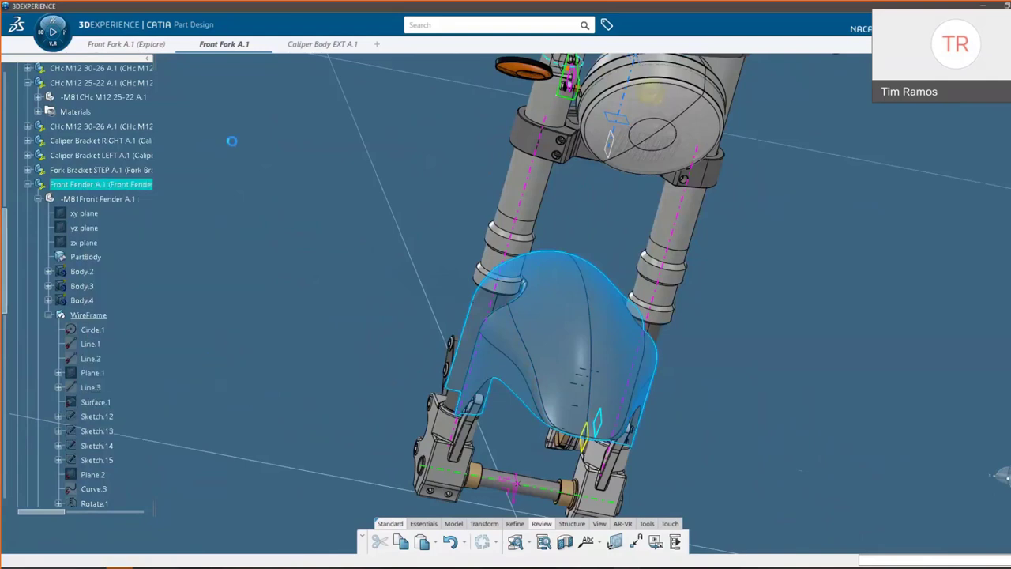
Display the fender as shaded with all edges and vertices in the Basic appearance, without its object material
{"action": "middle_click_drag", "start_coordinate": [617, 366], "coordinate": [509, 417]}
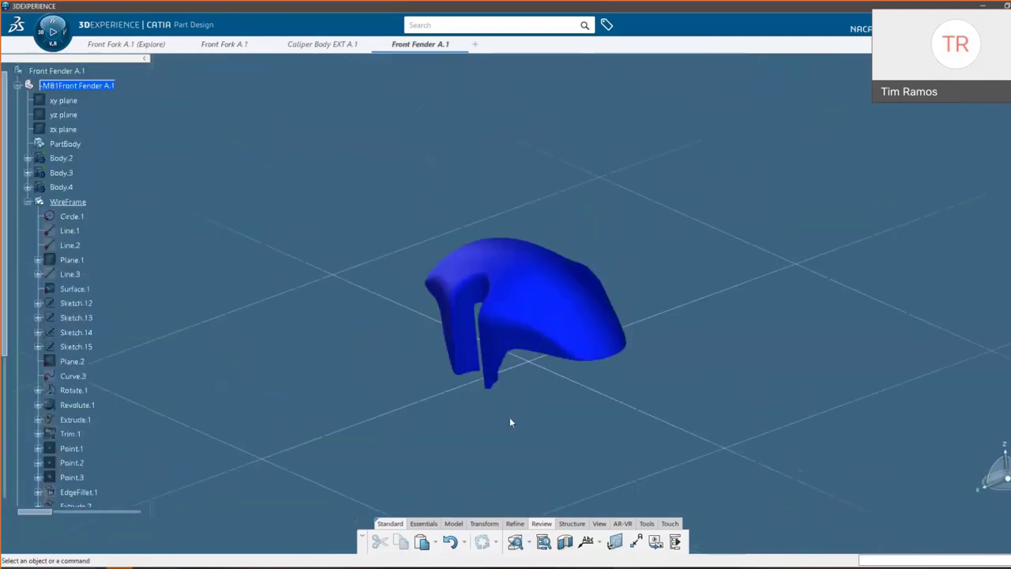
{"action": "left_click", "coordinate": [598, 524]}
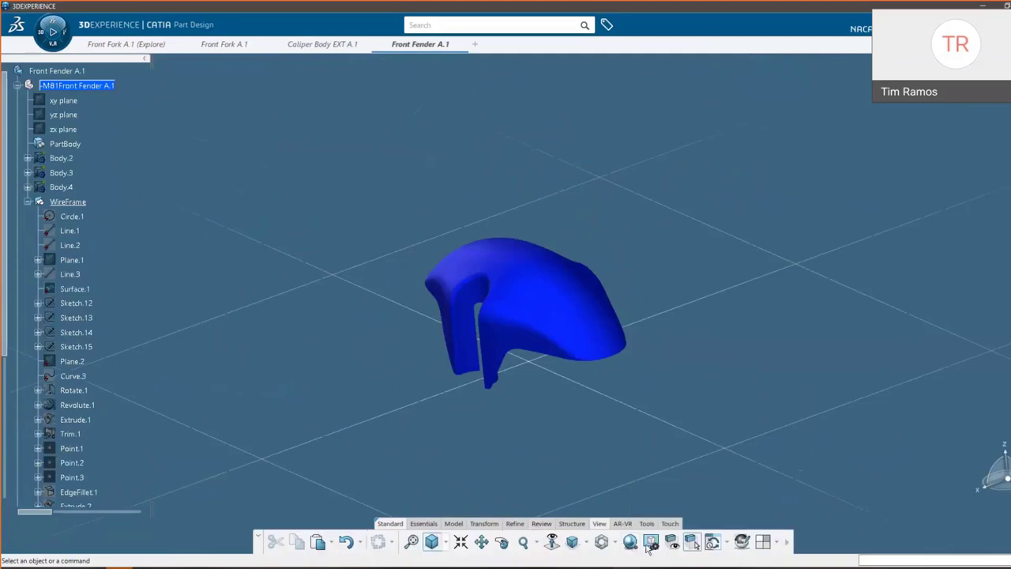
{"action": "left_click", "coordinate": [629, 542]}
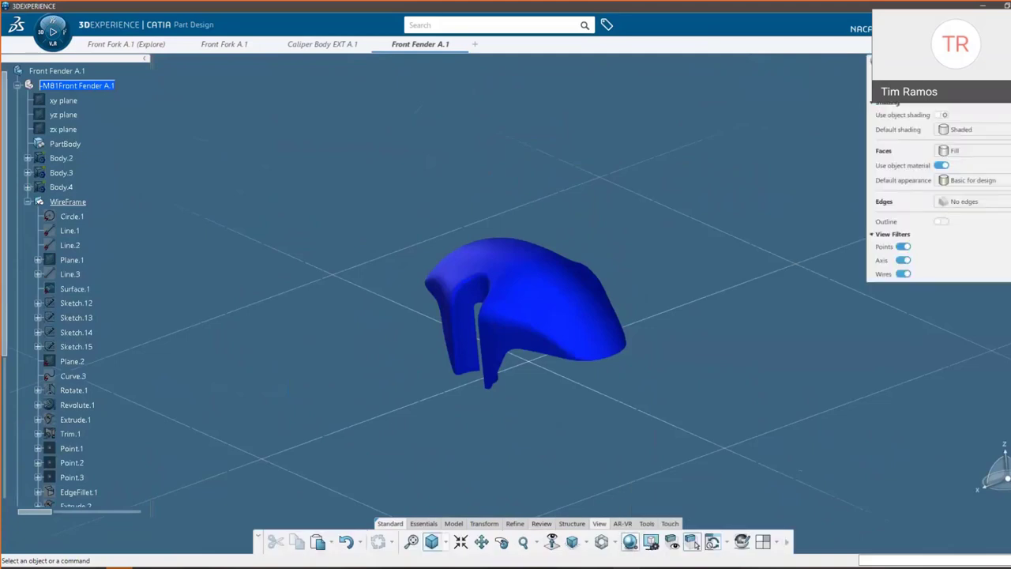
{"action": "left_click", "coordinate": [934, 83]}
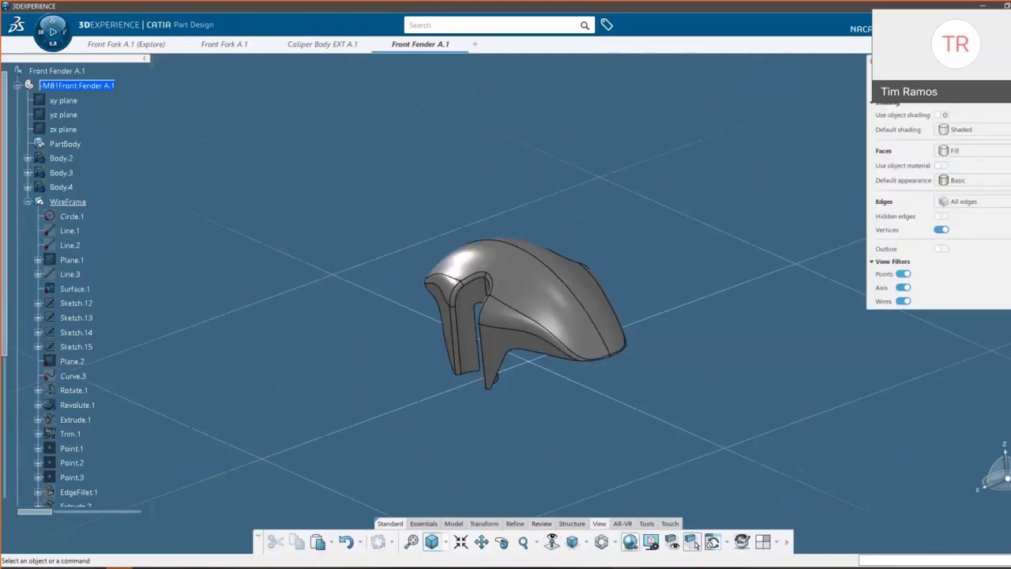
{"action": "left_click", "coordinate": [660, 180]}
{"action": "middle_click_drag", "start_coordinate": [660, 181], "coordinate": [529, 348]}
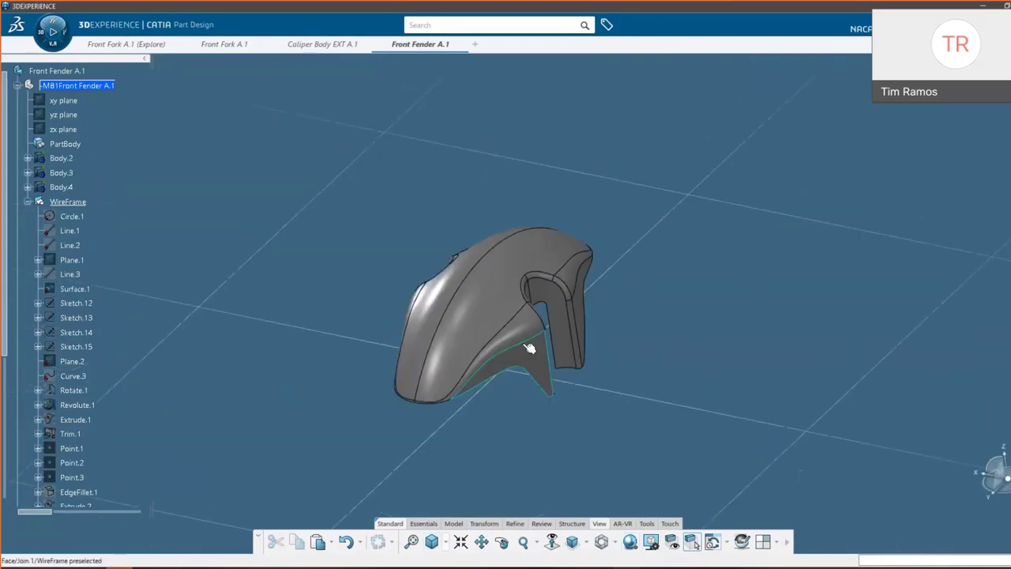
Show the fender's hidden construction geometry in the WireFrame set, from Circle.1 through Rotate.1
{"action": "left_click", "coordinate": [72, 217]}
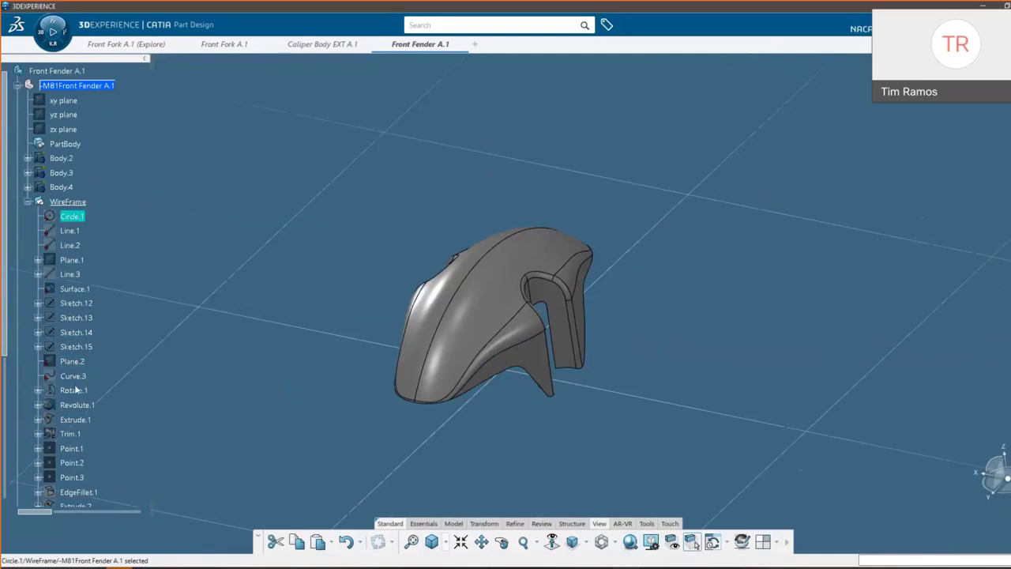
{"action": "left_click", "coordinate": [86, 390], "text": "shift"}
{"action": "right_click", "coordinate": [86, 390]}
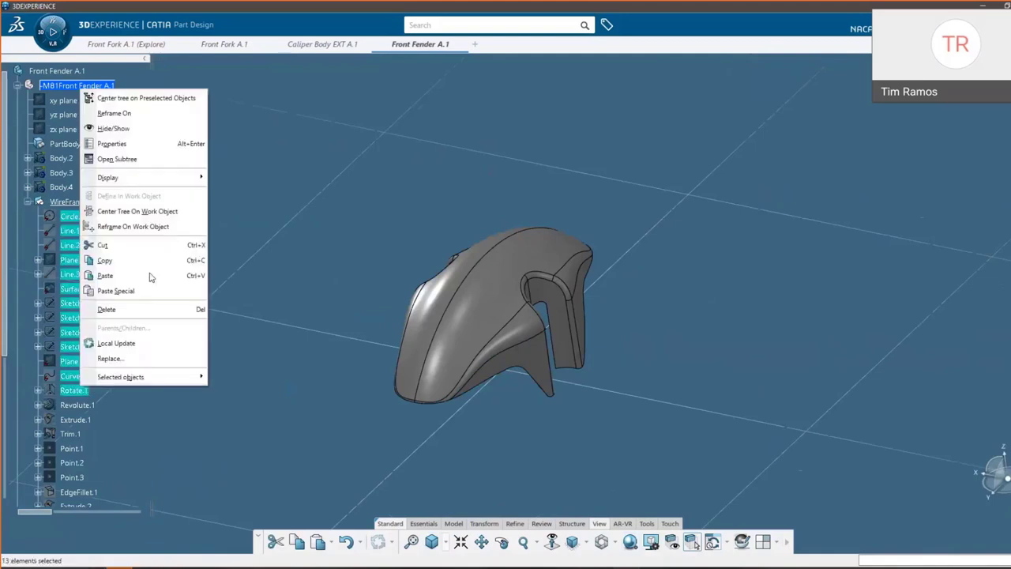
{"action": "left_click", "coordinate": [113, 128]}
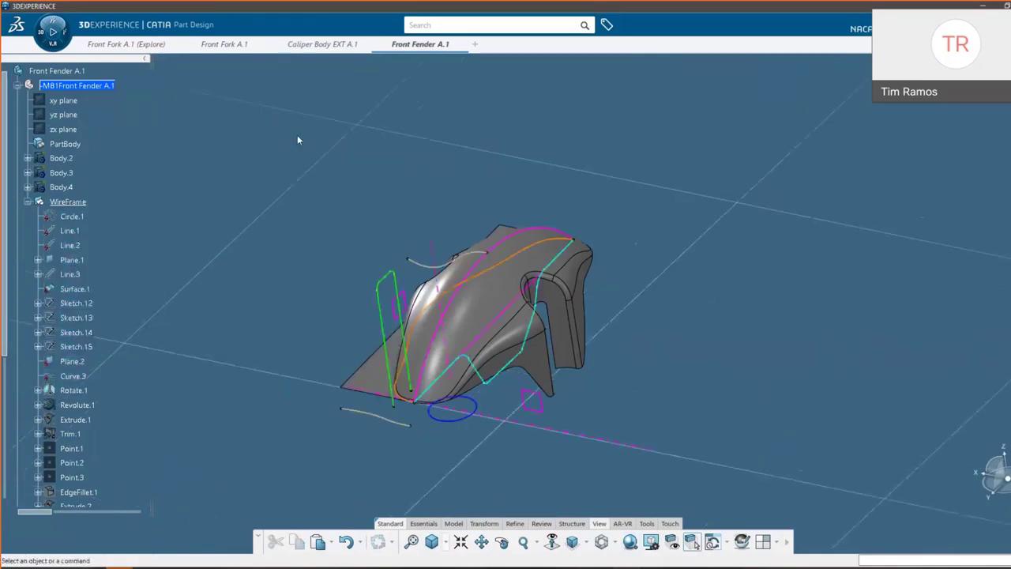
Hide the fender surface Join.1 and the flat Surface.1 so only the construction curves and planes are displayed
{"action": "right_click", "coordinate": [475, 324]}
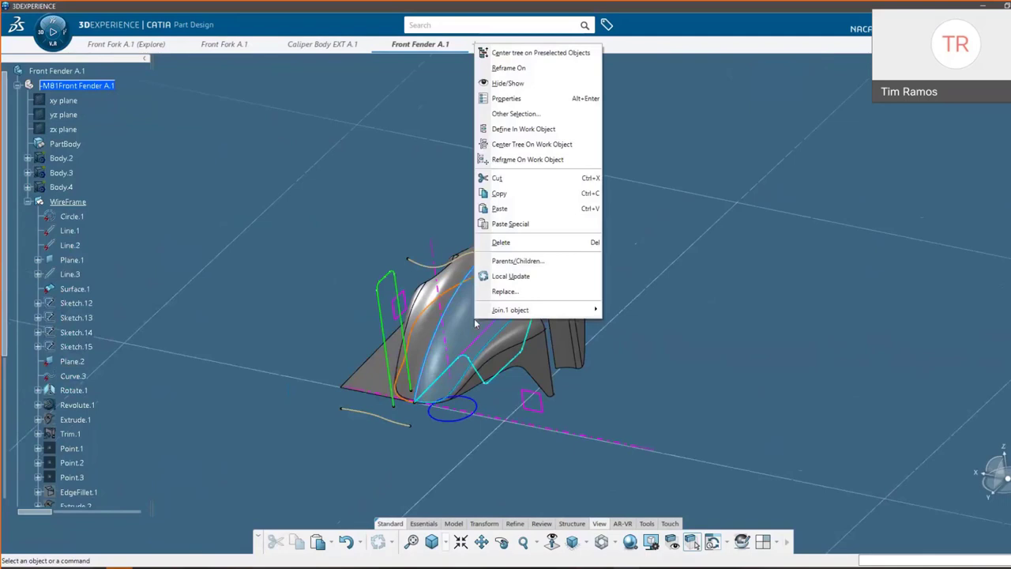
{"action": "left_click", "coordinate": [507, 83]}
{"action": "middle_click_drag", "start_coordinate": [564, 307], "coordinate": [451, 350]}
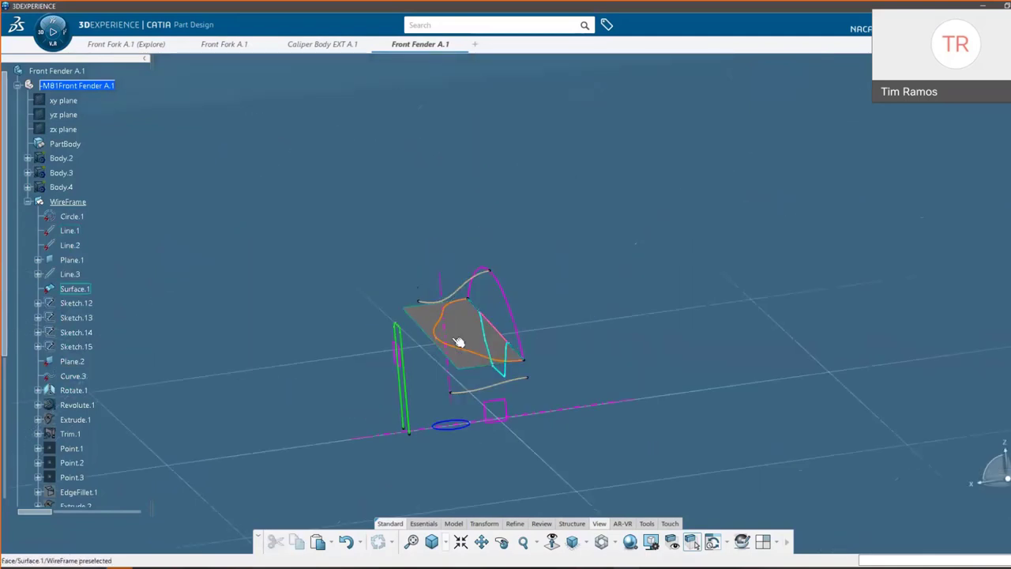
{"action": "left_click", "coordinate": [459, 339]}
{"action": "right_click", "coordinate": [458, 338]}
{"action": "left_click", "coordinate": [362, 338]}
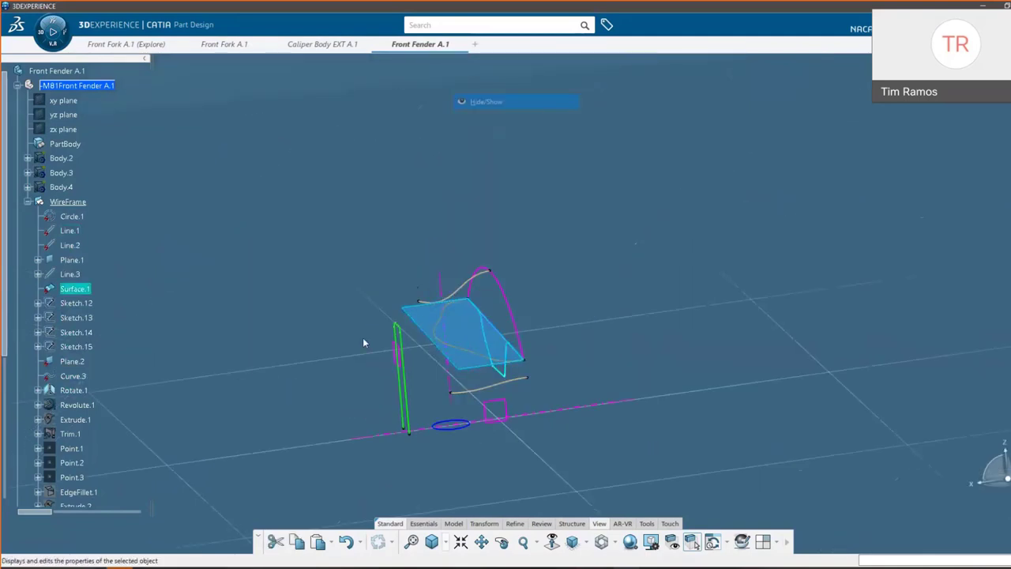
{"action": "middle_click_drag", "start_coordinate": [363, 338], "coordinate": [552, 462]}
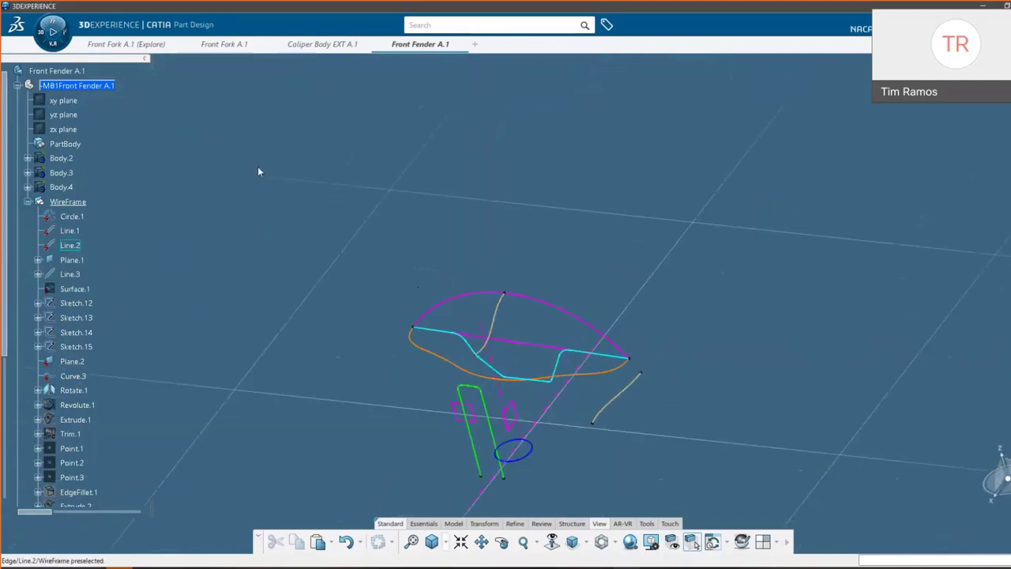
Search the apps for gsd and switch the fender part to Generative Shape Design
{"action": "left_click", "coordinate": [53, 32]}
{"action": "left_click_drag", "start_coordinate": [146, 119], "coordinate": [35, 97]}
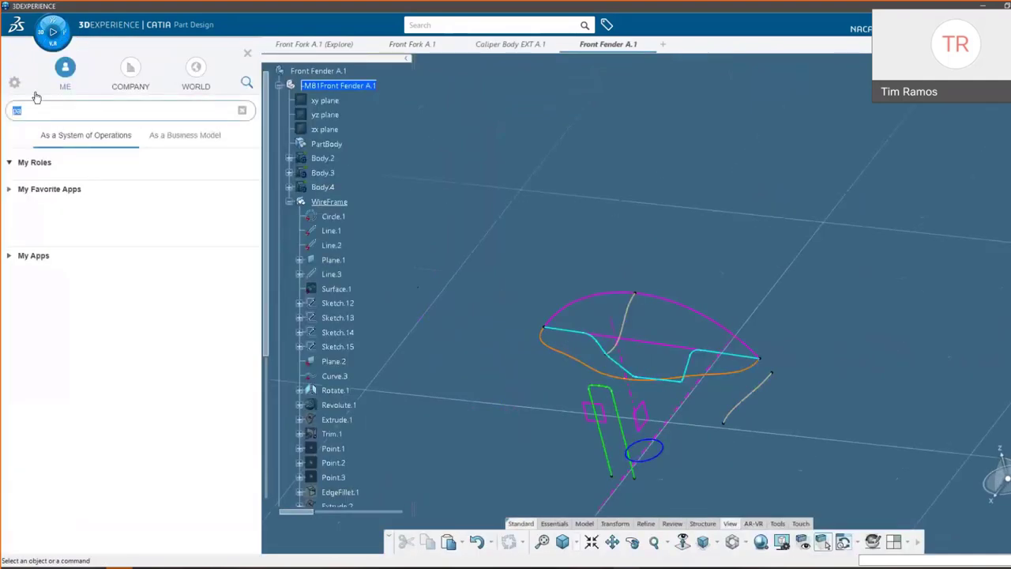
{"action": "type", "text": "gsd"}
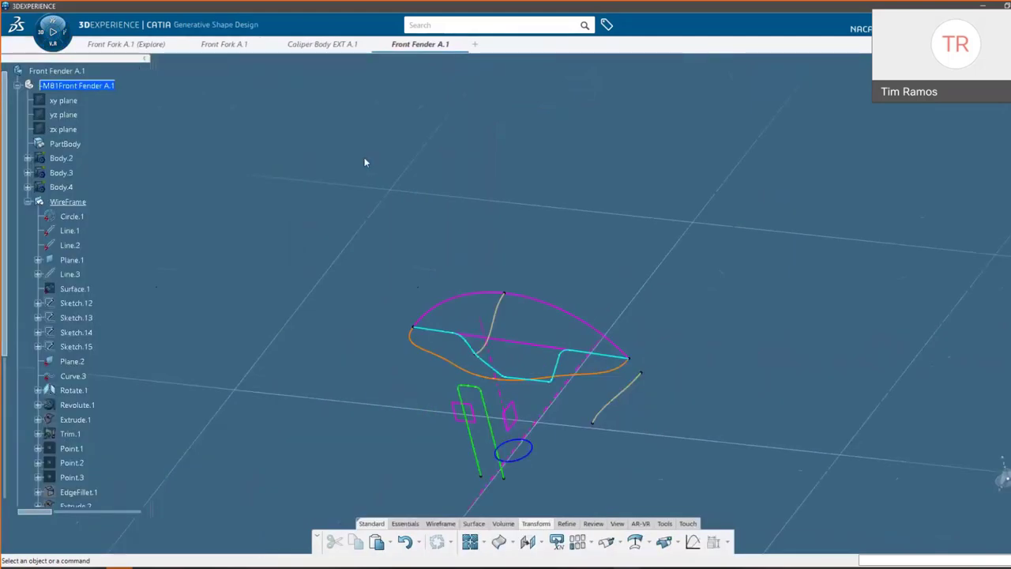
{"action": "middle_click_drag", "start_coordinate": [647, 357], "coordinate": [829, 357]}
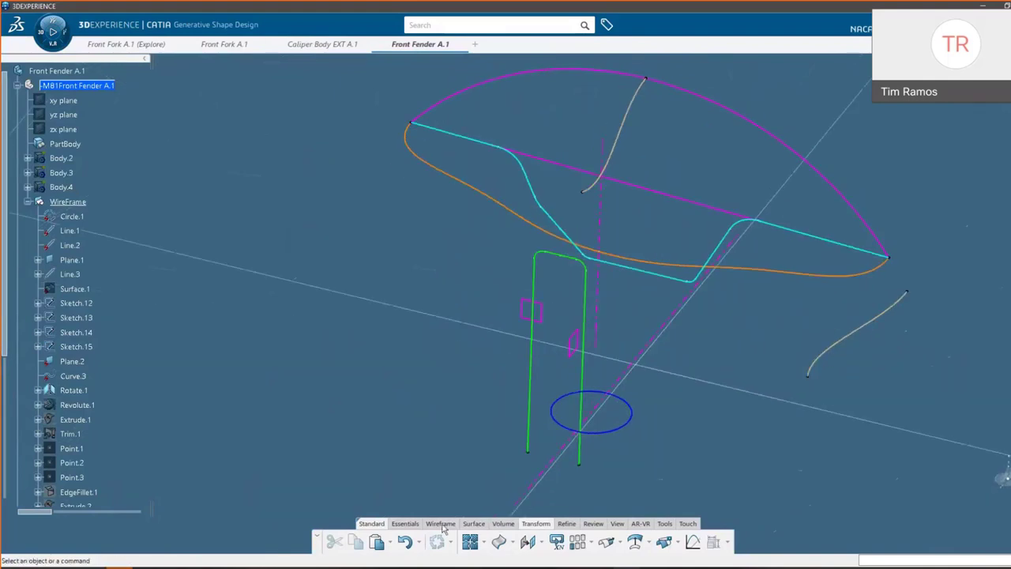
{"action": "left_click", "coordinate": [474, 523]}
{"action": "left_click", "coordinate": [474, 524]}
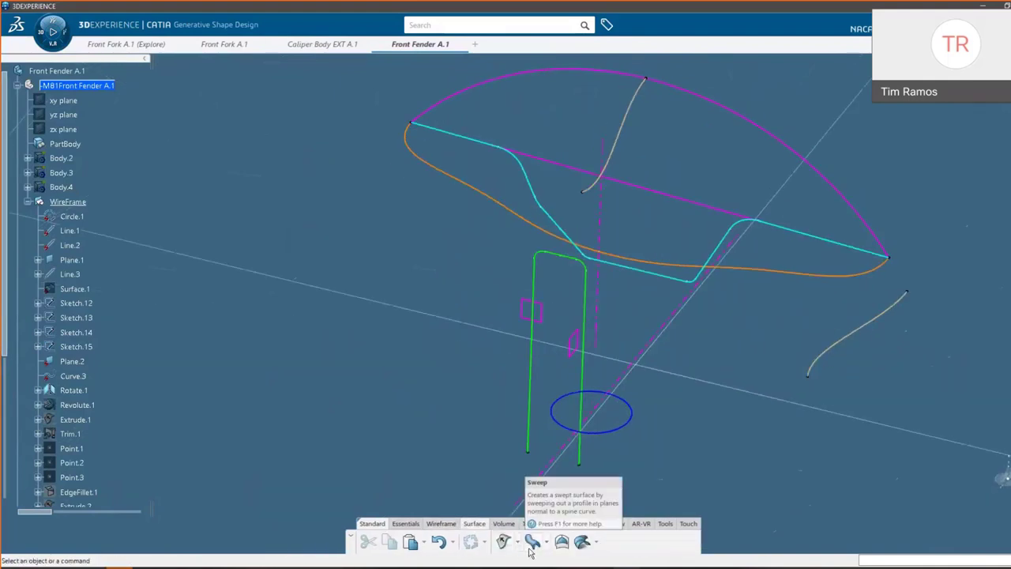
{"action": "left_click", "coordinate": [519, 547]}
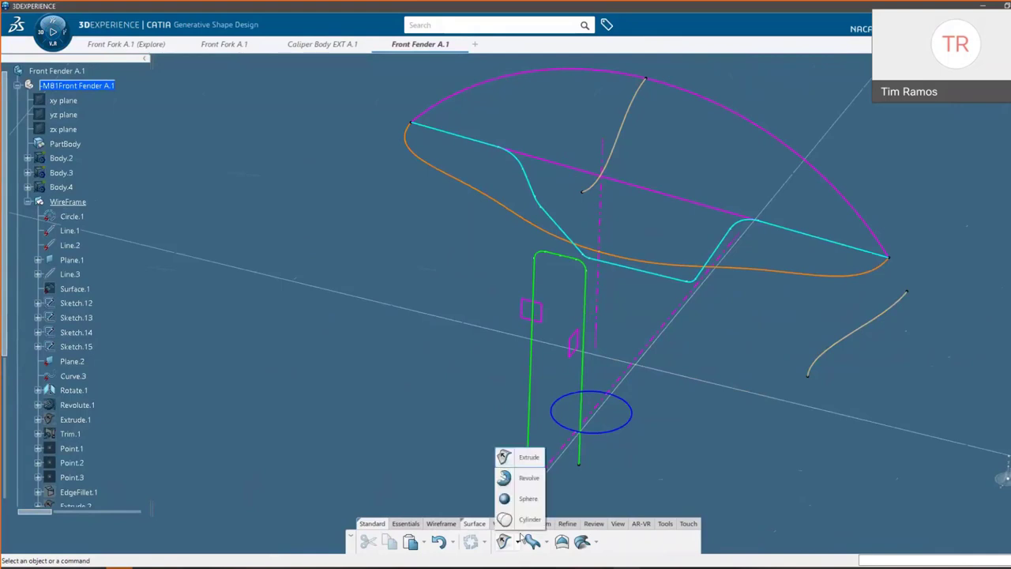
{"action": "left_click", "coordinate": [524, 479]}
{"action": "left_click", "coordinate": [874, 330]}
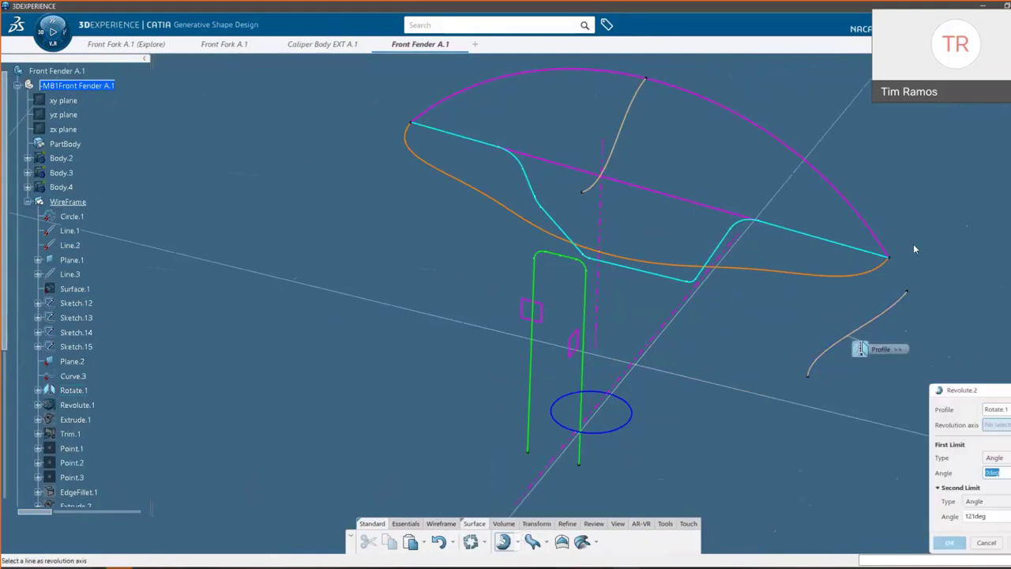
{"action": "left_click", "coordinate": [638, 367]}
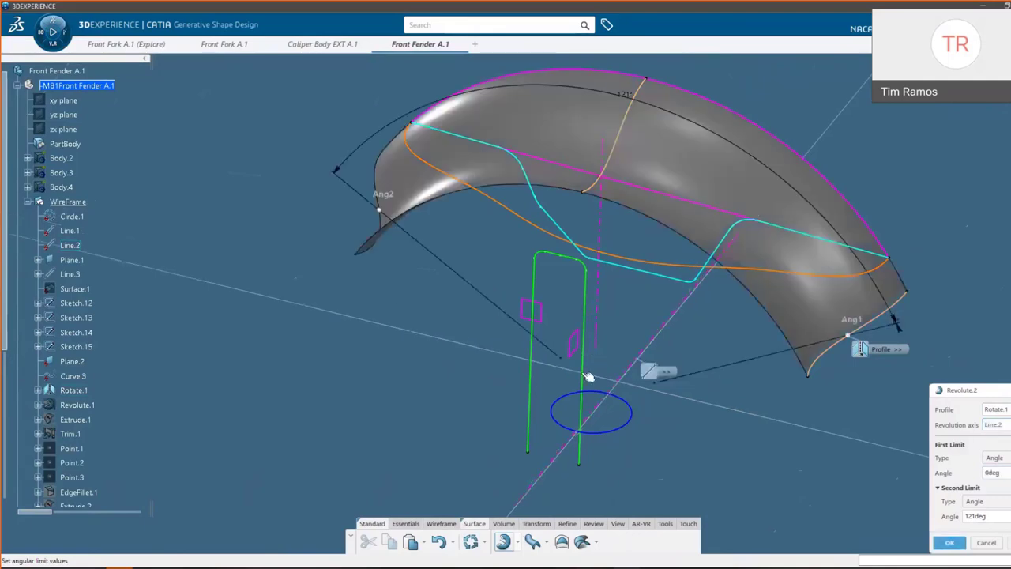
{"action": "middle_click_drag", "start_coordinate": [586, 374], "coordinate": [496, 365]}
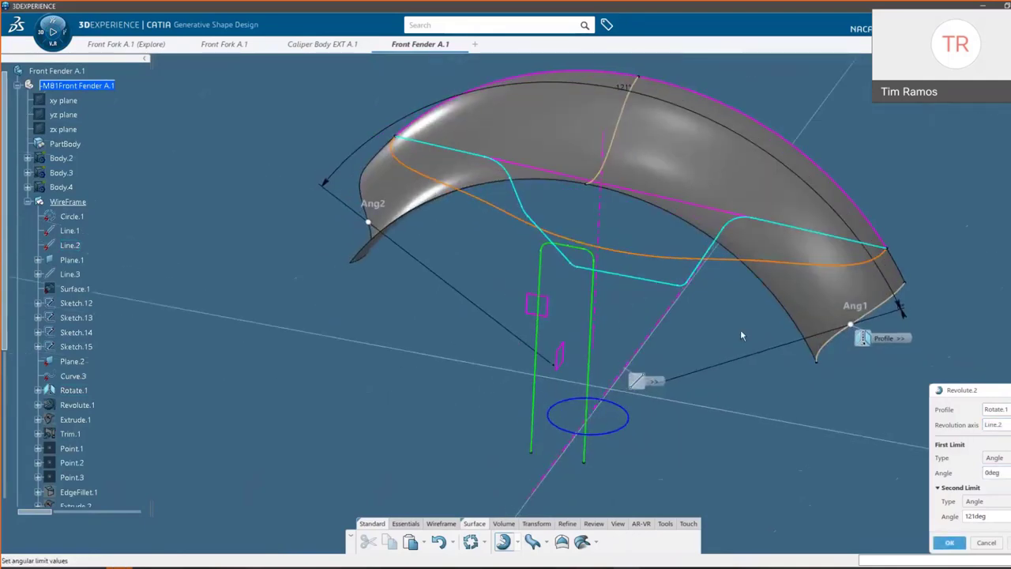
{"action": "left_click", "coordinate": [986, 542]}
Revolve the Rotate.1 profile about the Line.2 axis through about 116° to form the fender's top surface
{"action": "left_click_drag", "start_coordinate": [1006, 477], "coordinate": [867, 341]}
{"action": "left_click", "coordinate": [867, 339]}
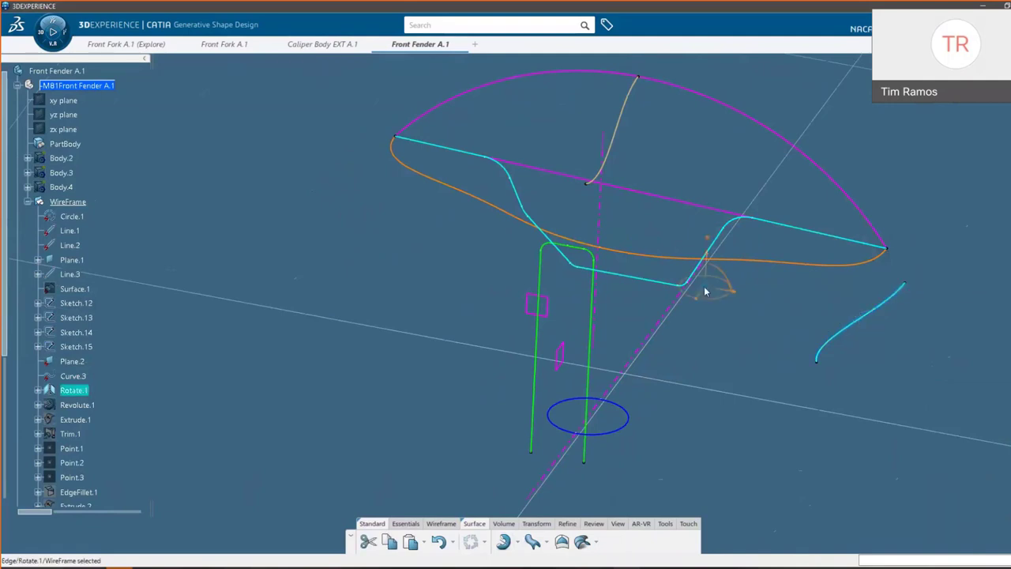
{"action": "left_click", "coordinate": [639, 351], "text": "ctrl"}
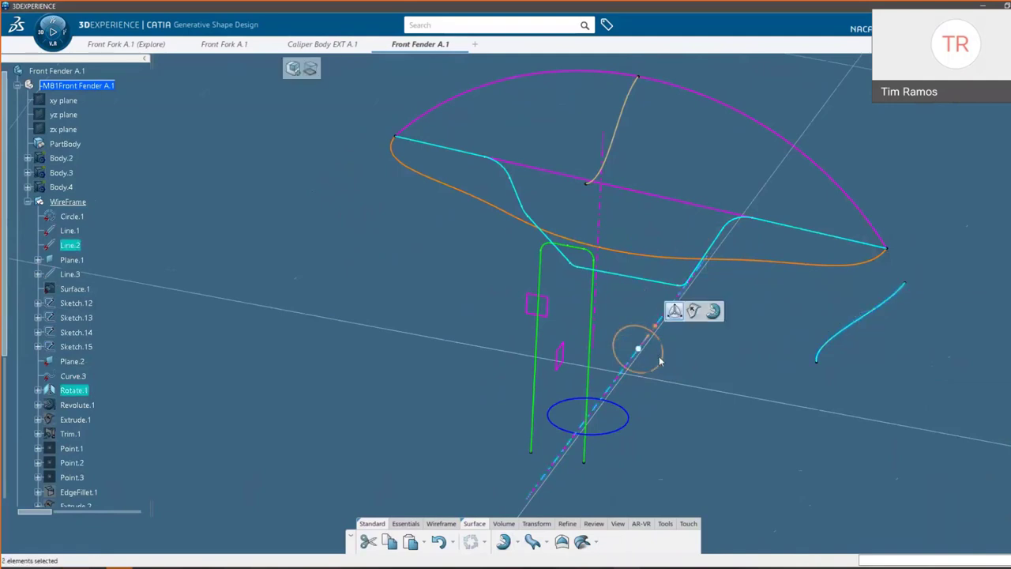
{"action": "left_click", "coordinate": [310, 69]}
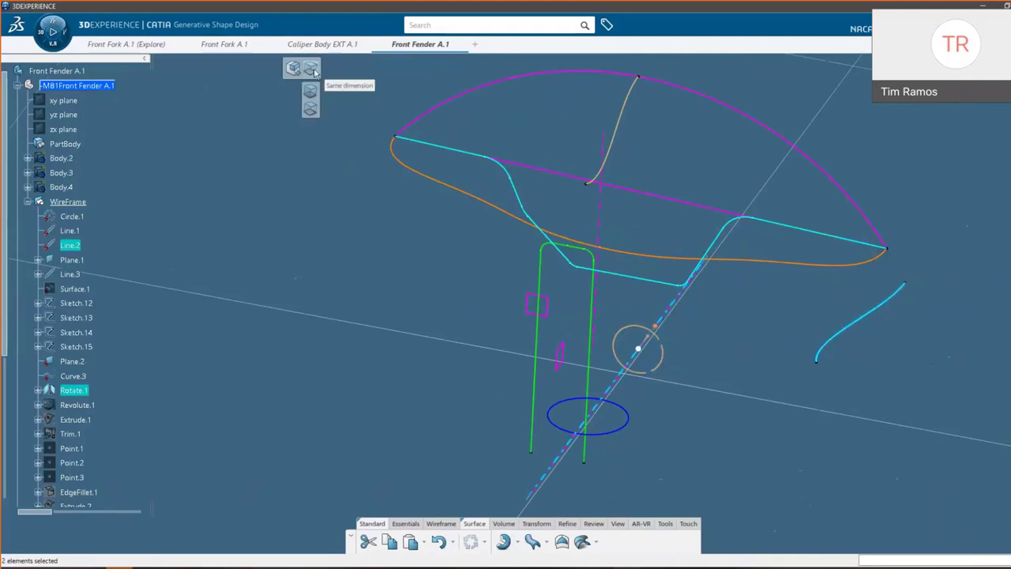
{"action": "left_click", "coordinate": [316, 90]}
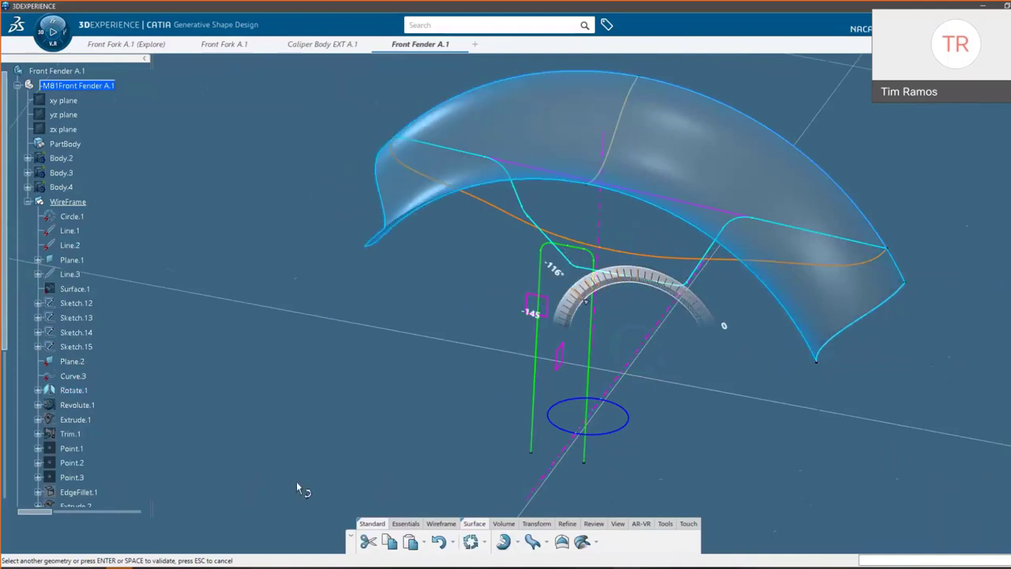
{"action": "key", "text": "Escape"}
{"action": "middle_click_drag", "start_coordinate": [720, 442], "coordinate": [686, 402]}
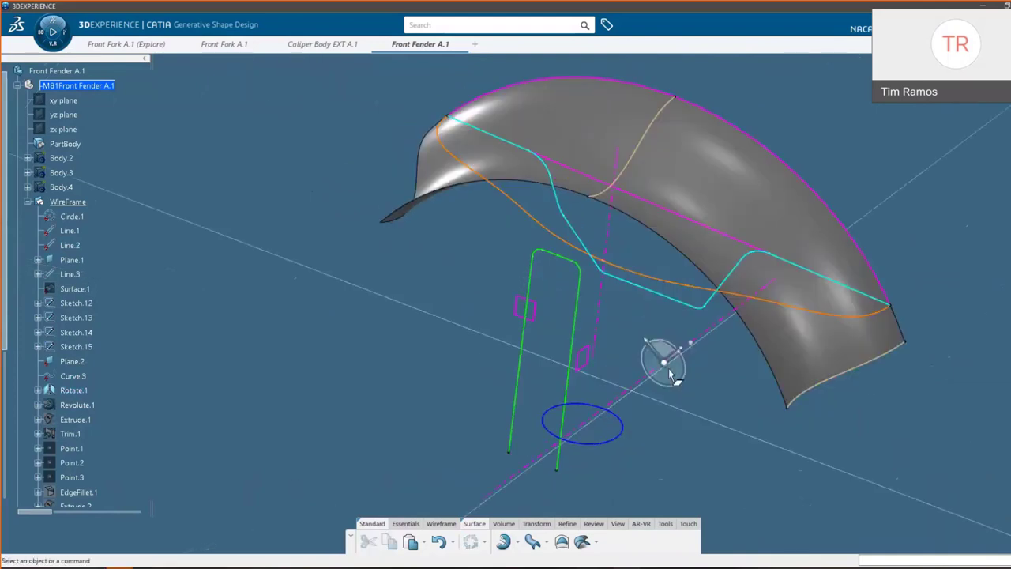
Extrude the wavy orange outline curve vertically so the surface passes through the revolved fender surface
{"action": "left_click", "coordinate": [520, 211]}
{"action": "middle_click_drag", "start_coordinate": [517, 203], "coordinate": [510, 196]}
{"action": "mouse_move", "coordinate": [508, 170]}
{"action": "left_mouse_down"}
{"action": "mouse_move", "coordinate": [498, 79]}
{"action": "mouse_move", "coordinate": [494, 119]}
{"action": "mouse_move", "coordinate": [517, 26]}
{"action": "mouse_move", "coordinate": [506, 115]}
{"action": "mouse_move", "coordinate": [518, 3]}
{"action": "mouse_move", "coordinate": [524, 44]}
{"action": "mouse_move", "coordinate": [531, 18]}
{"action": "left_mouse_up"}
{"action": "left_click", "coordinate": [868, 190]}
{"action": "middle_click_drag", "start_coordinate": [805, 347], "coordinate": [772, 250]}
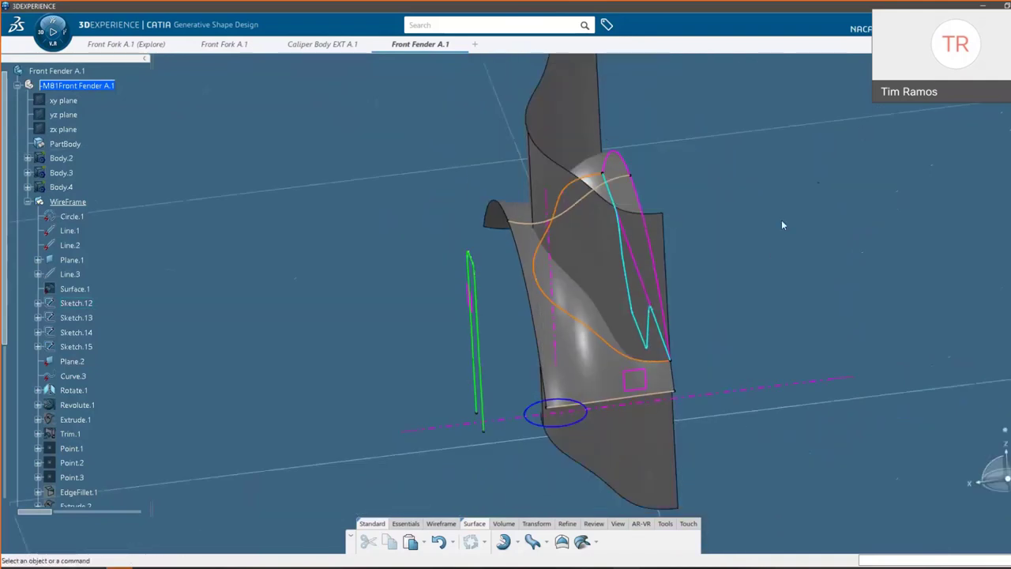
Trim the revolved fender surface and the extruded side surface against each other
{"action": "left_click", "coordinate": [631, 200]}
{"action": "middle_click_drag", "start_coordinate": [587, 282], "coordinate": [662, 322]}
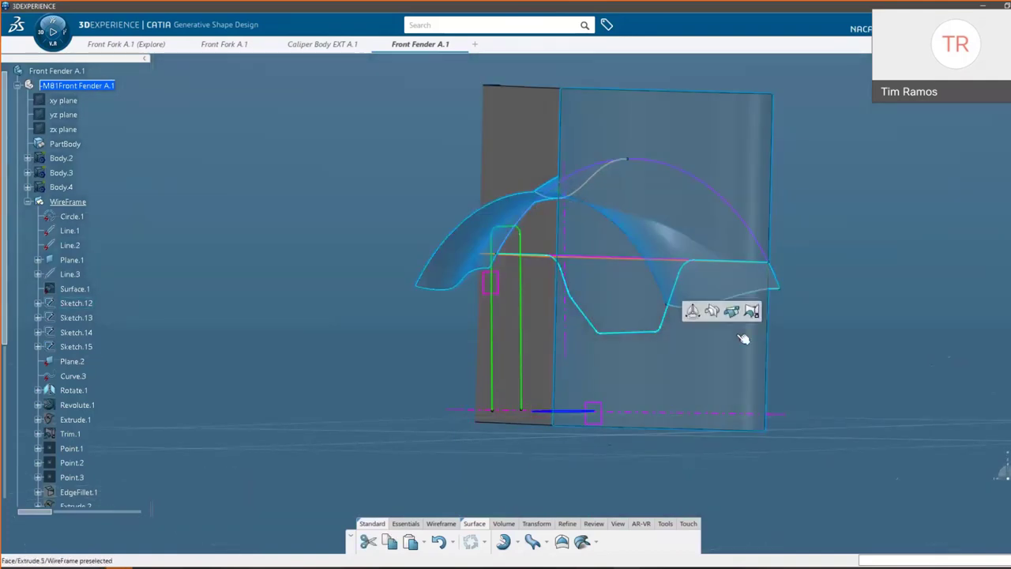
{"action": "middle_click_drag", "start_coordinate": [652, 190], "coordinate": [854, 282]}
{"action": "middle_click_drag", "start_coordinate": [588, 228], "coordinate": [570, 183]}
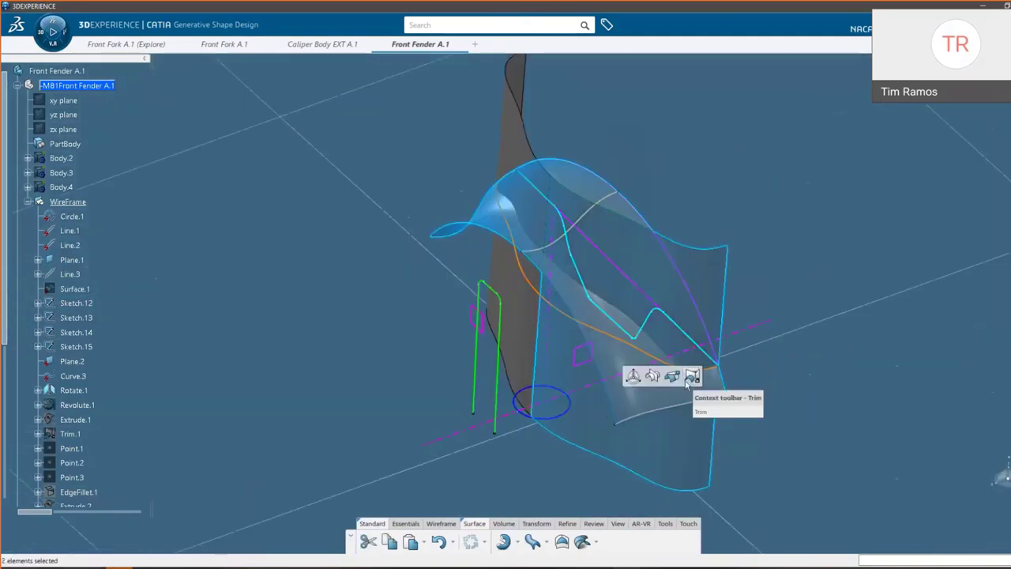
{"action": "left_click", "coordinate": [691, 377]}
{"action": "key", "text": "Return"}
{"action": "middle_click_drag", "start_coordinate": [535, 366], "coordinate": [520, 207]}
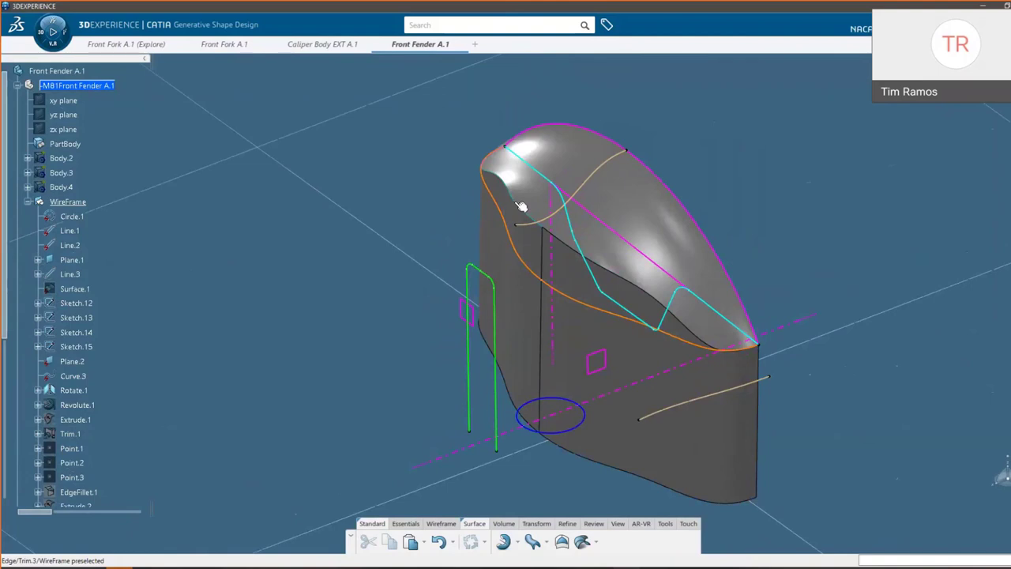
Edit the trim of Revolute.2 and Extrude.5 to turn on Intersection computation
{"action": "double_click", "coordinate": [523, 205]}
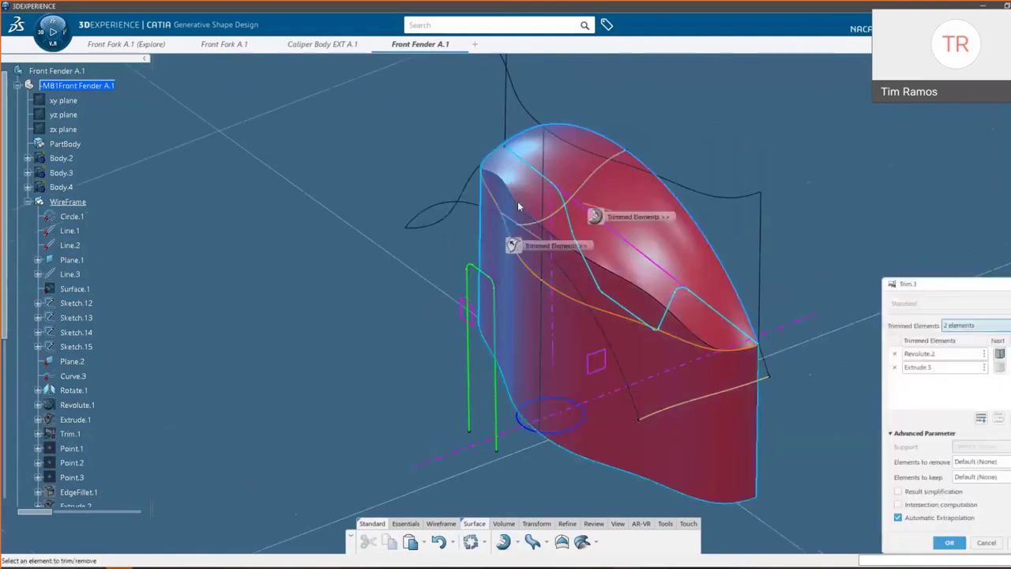
{"action": "key", "text": "Escape"}
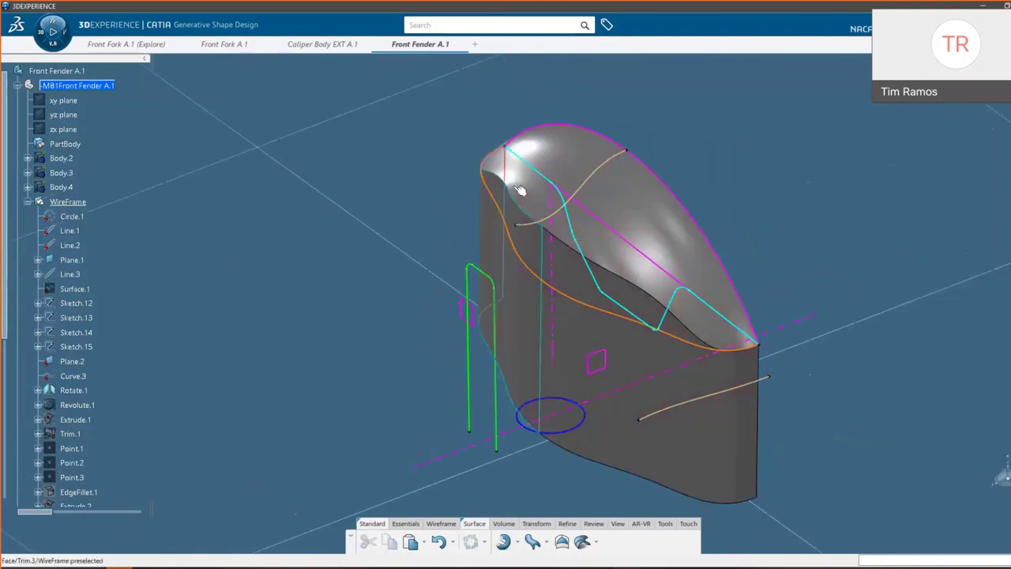
{"action": "left_click", "coordinate": [585, 200]}
{"action": "double_click", "coordinate": [585, 200]}
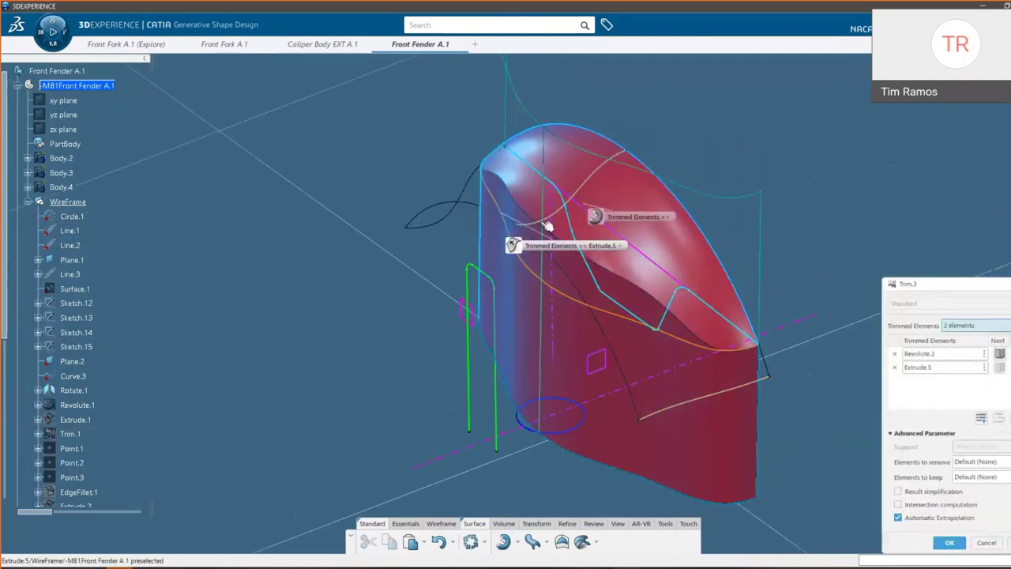
{"action": "left_click", "coordinate": [898, 504]}
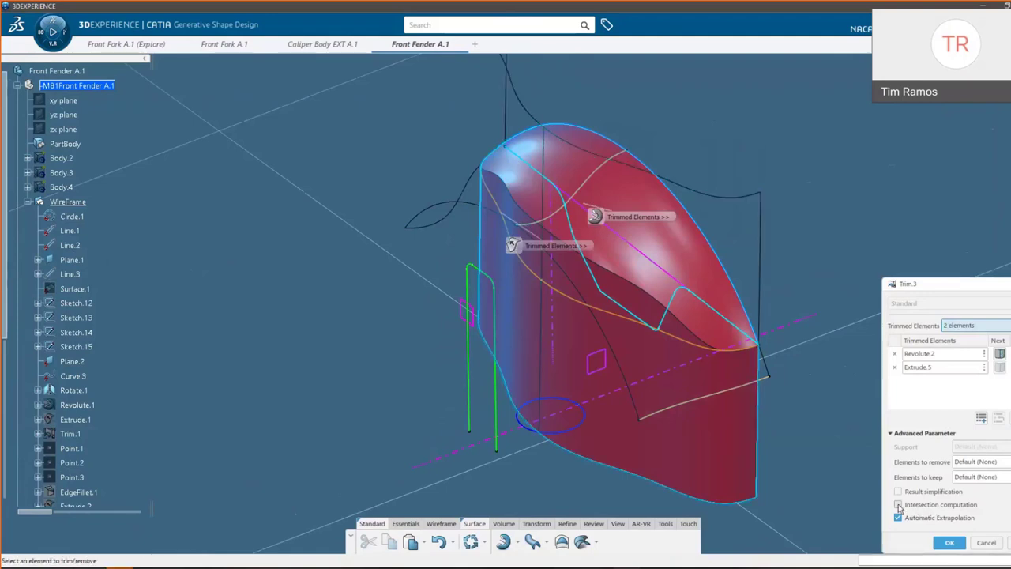
{"action": "left_click", "coordinate": [949, 542]}
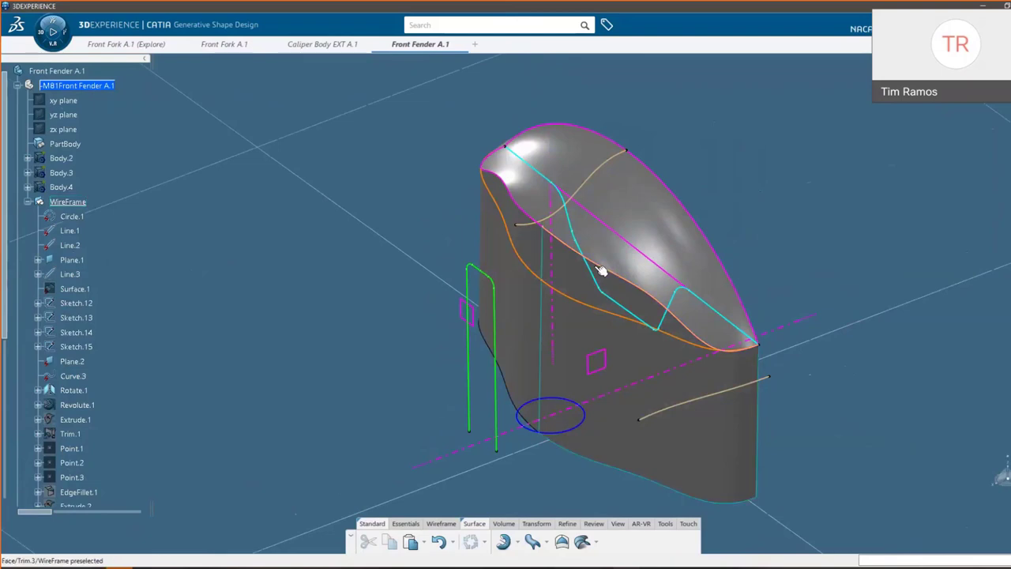
Create a point on the trim's intersection curve at a curve length ratio of 0
{"action": "left_click", "coordinate": [556, 238]}
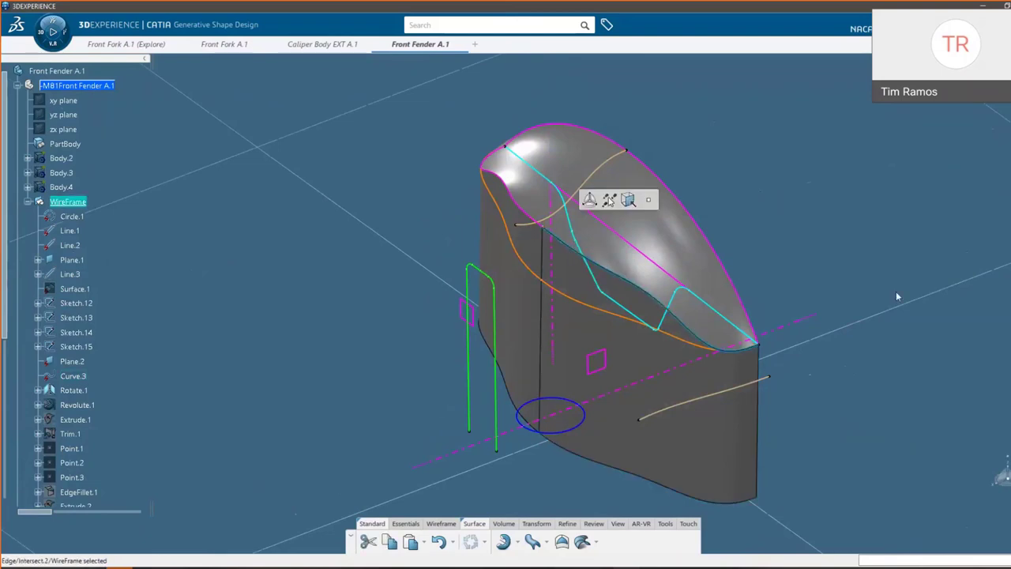
{"action": "left_click", "coordinate": [986, 350]}
{"action": "left_click", "coordinate": [441, 522]}
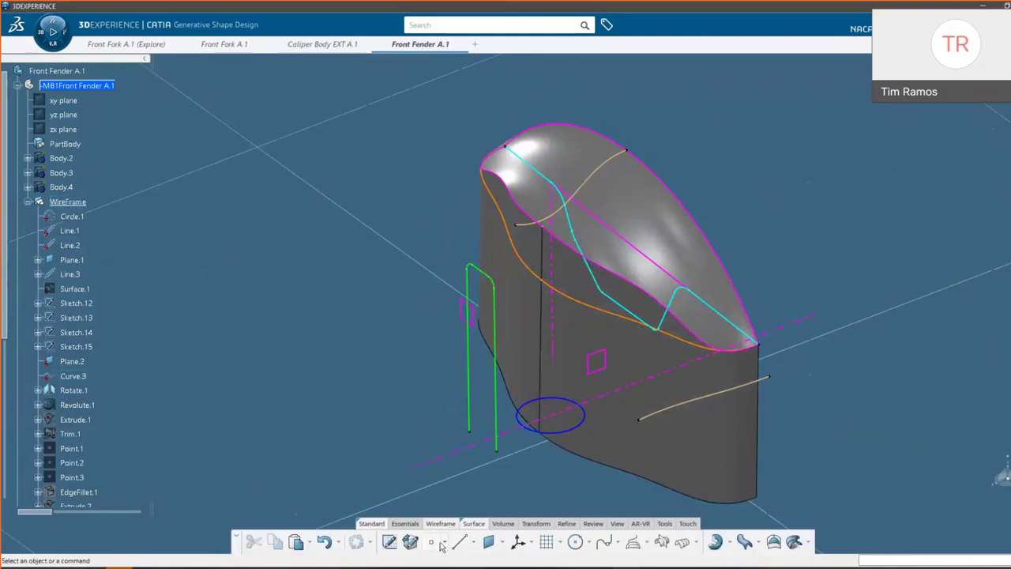
{"action": "left_click", "coordinate": [431, 542]}
{"action": "left_click", "coordinate": [561, 236]}
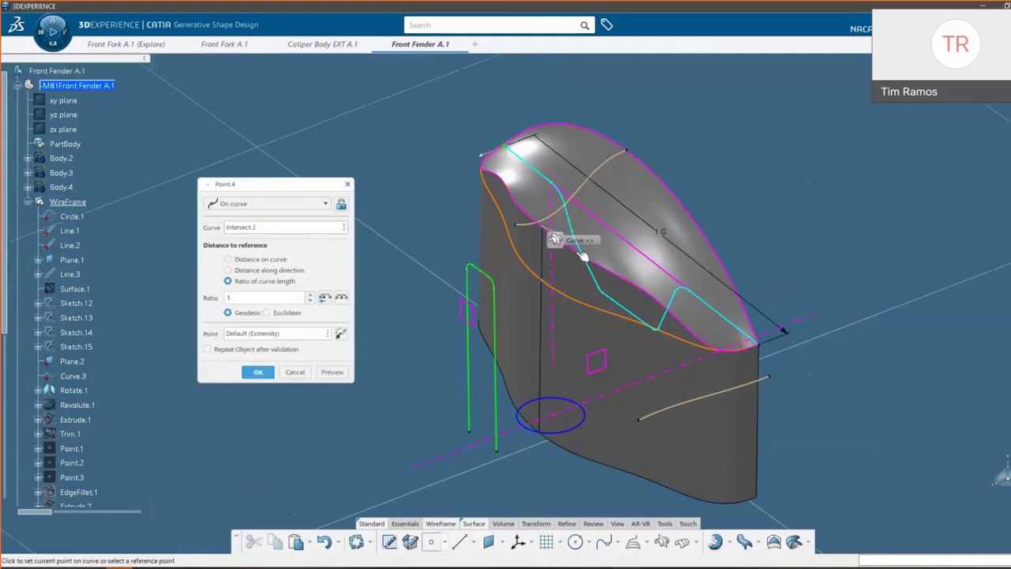
{"action": "double_click", "coordinate": [266, 298]}
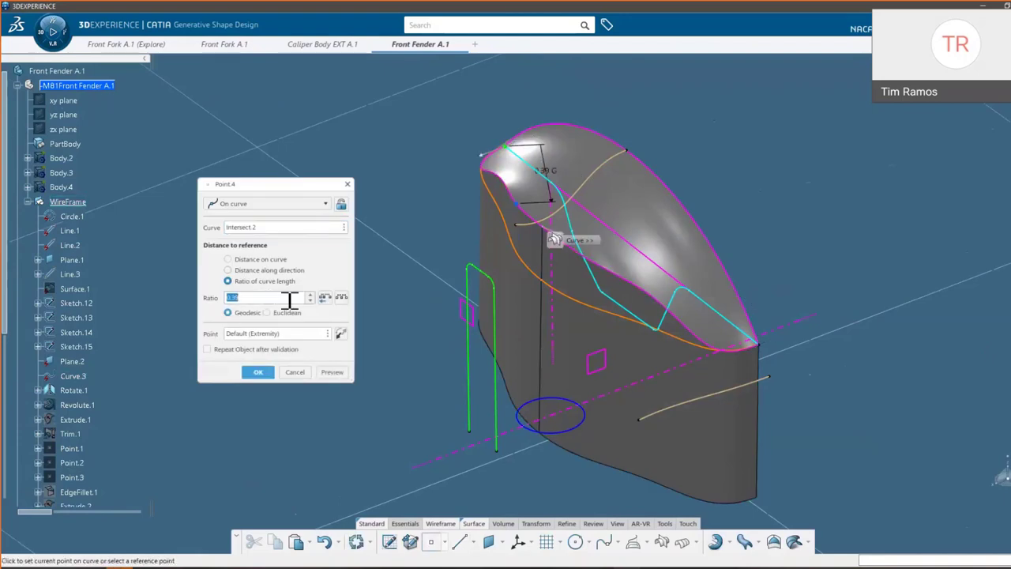
{"action": "type", "text": "0"}
{"action": "left_click", "coordinate": [258, 372]}
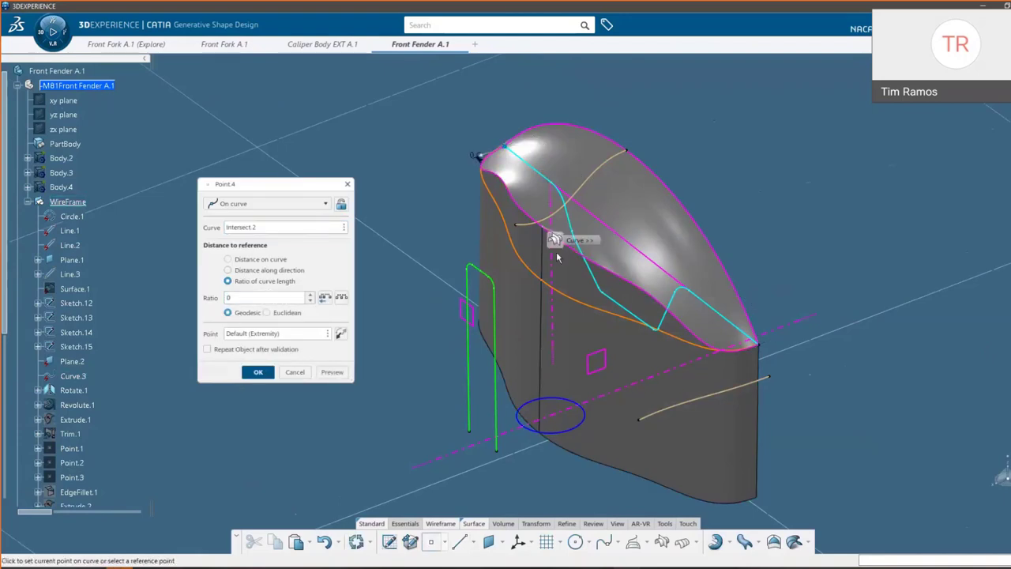
Create a second point on the intersection curve at a curve length ratio of 0.5
{"action": "left_click", "coordinate": [580, 255]}
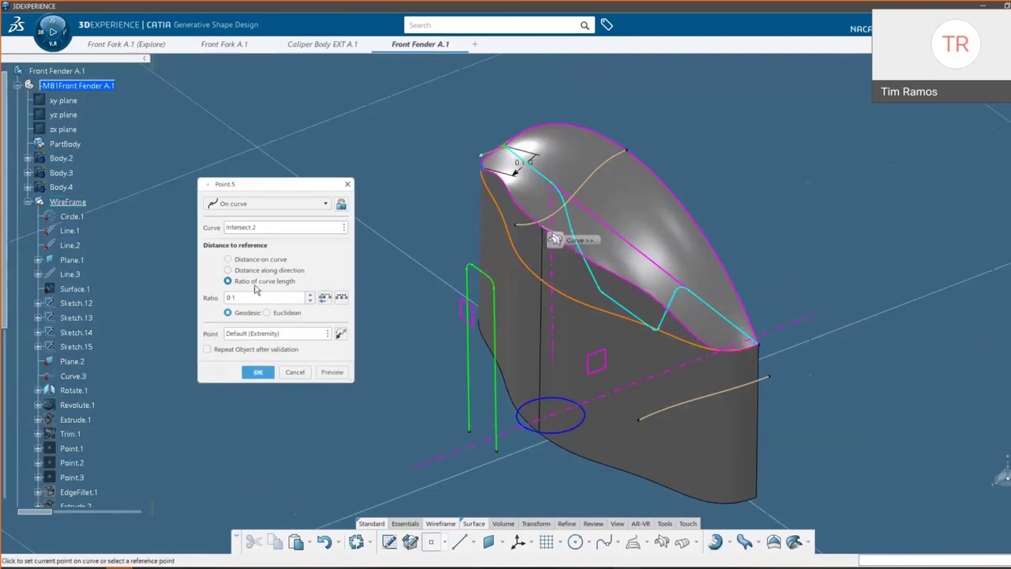
{"action": "double_click", "coordinate": [255, 294]}
{"action": "type", "text": "0.1"}
{"action": "key", "text": "Return"}
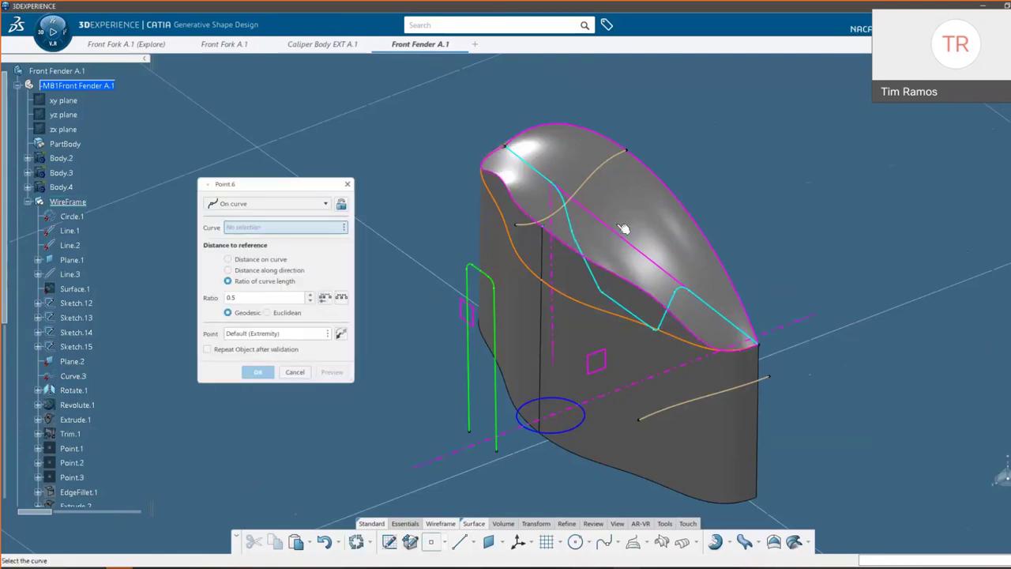
Create a third point on the intersection curve at a curve length ratio of 1 and end point creation
{"action": "left_click", "coordinate": [604, 274]}
{"action": "double_click", "coordinate": [255, 297]}
{"action": "type", "text": "0.1"}
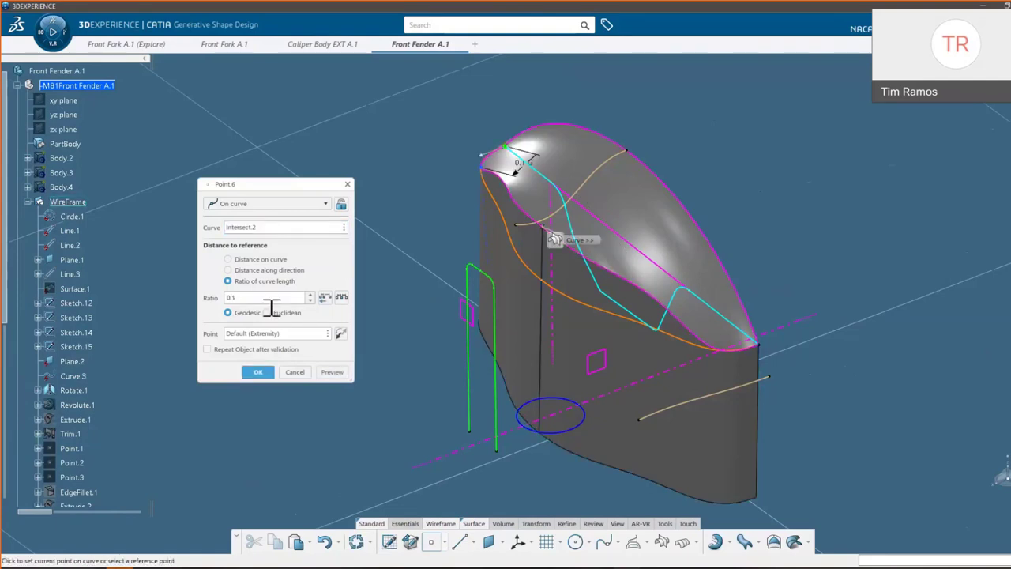
{"action": "double_click", "coordinate": [255, 296]}
{"action": "type", "text": "0.76"}
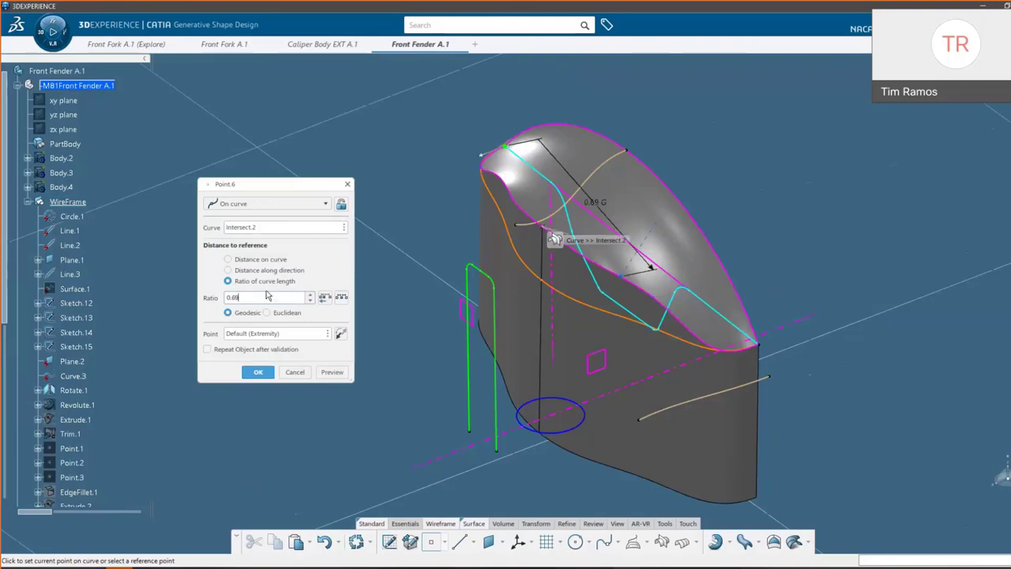
{"action": "left_click_drag", "start_coordinate": [267, 300], "coordinate": [216, 300]}
{"action": "type", "text": "1"}
{"action": "left_click", "coordinate": [263, 373]}
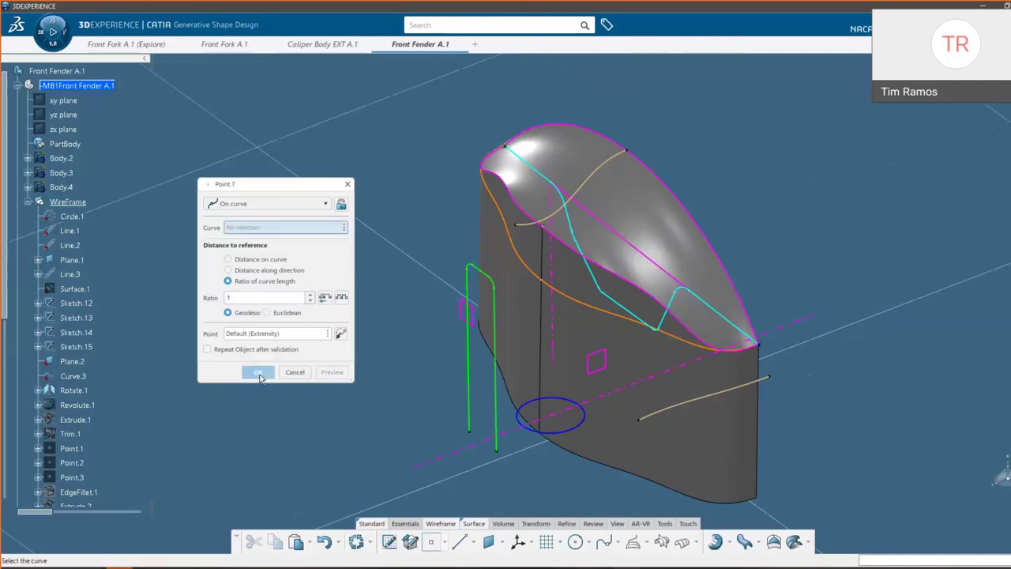
{"action": "key", "text": "Escape"}
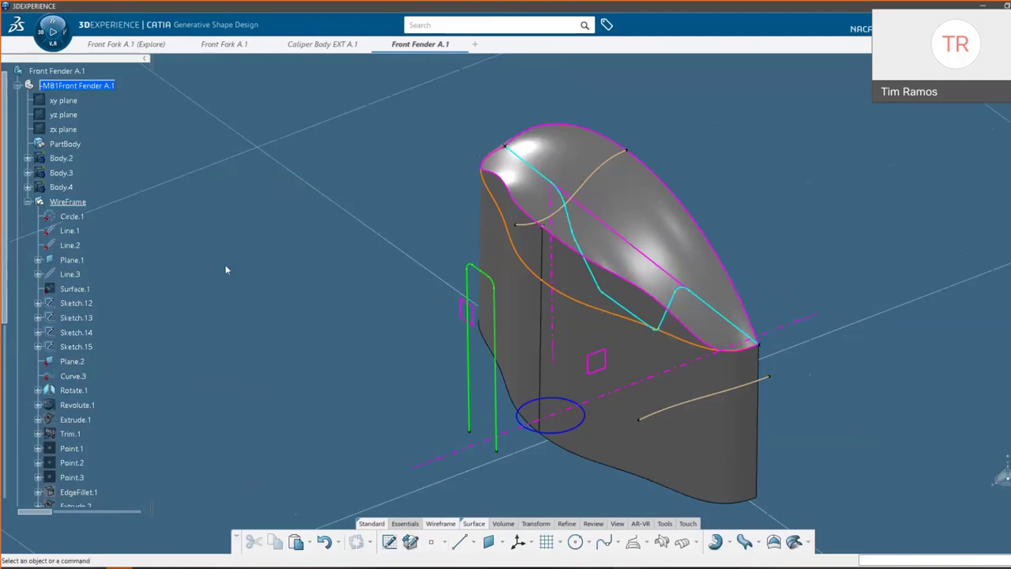
Hide the intersection curve Intersect.2 lying along the edge of the trimmed surface
{"action": "right_click", "coordinate": [626, 281]}
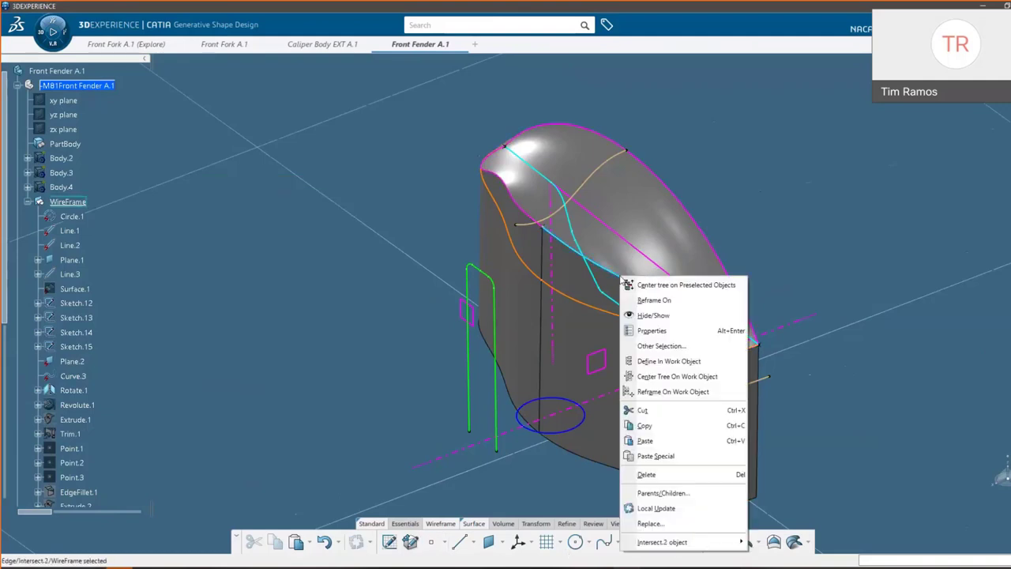
{"action": "left_click", "coordinate": [652, 315]}
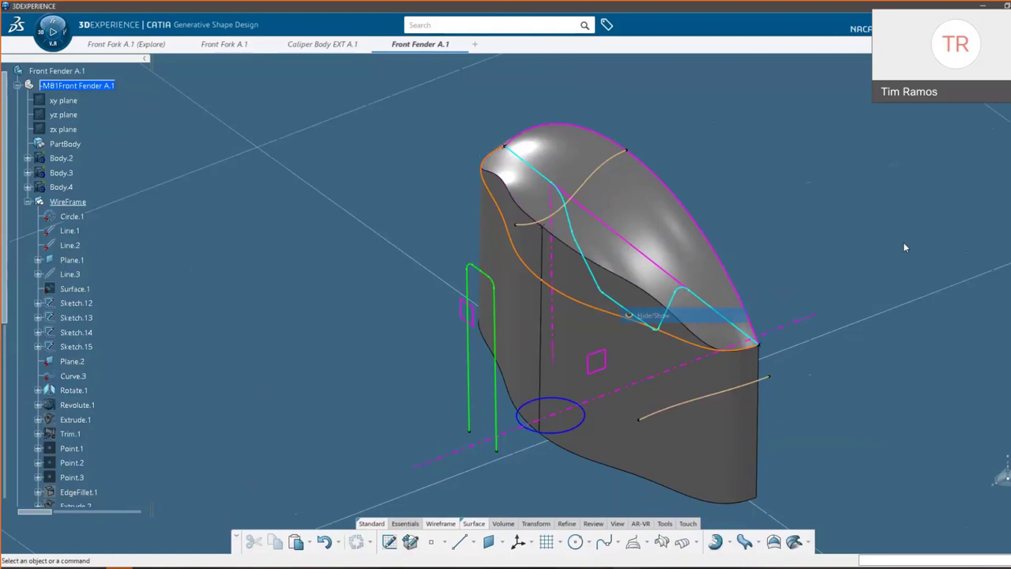
{"action": "left_click", "coordinate": [638, 289]}
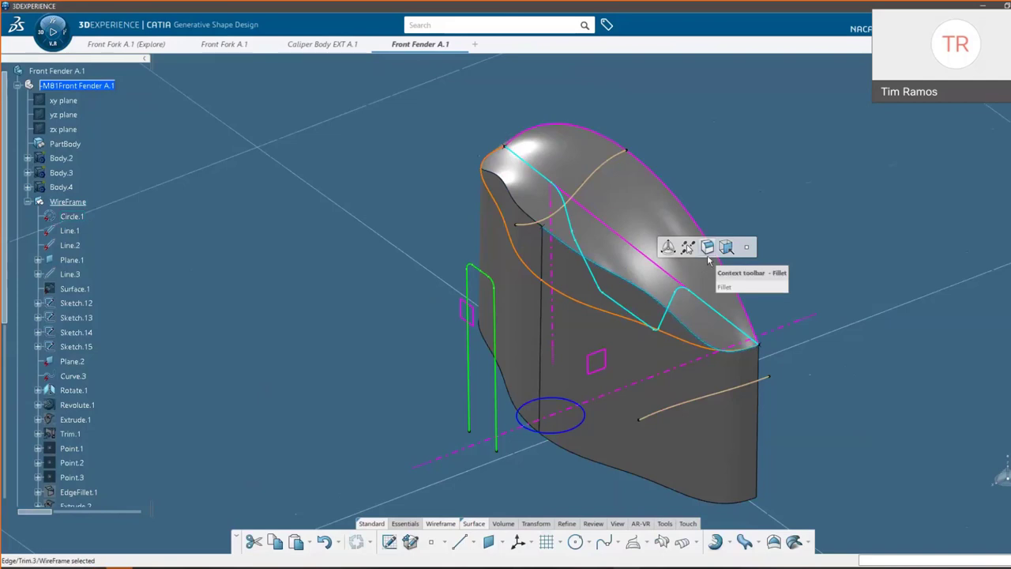
{"action": "key", "text": "Escape"}
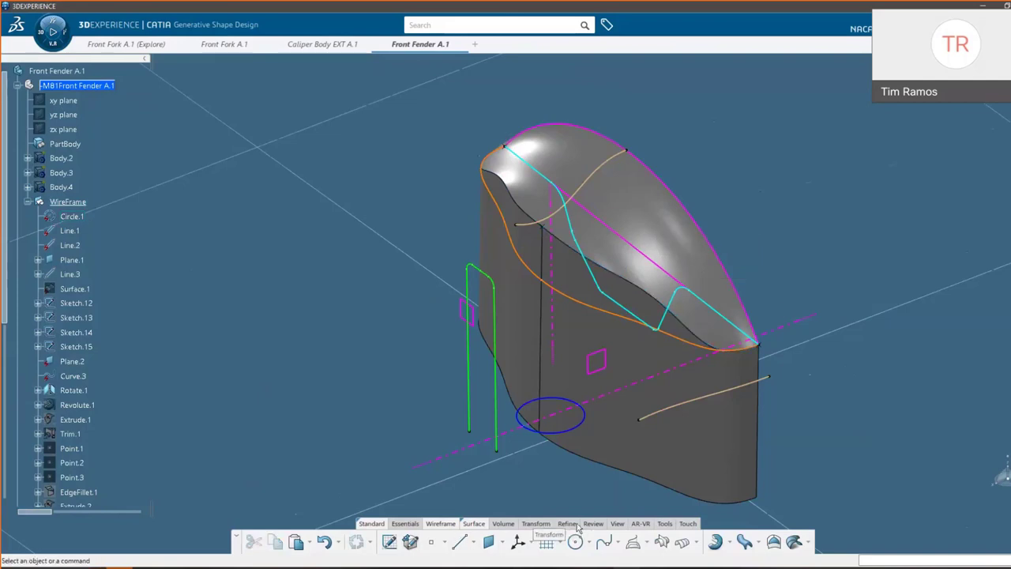
Start a variable-radius edge fillet on the trimmed surface's edge between the dome and the side wall
{"action": "left_click", "coordinate": [573, 524]}
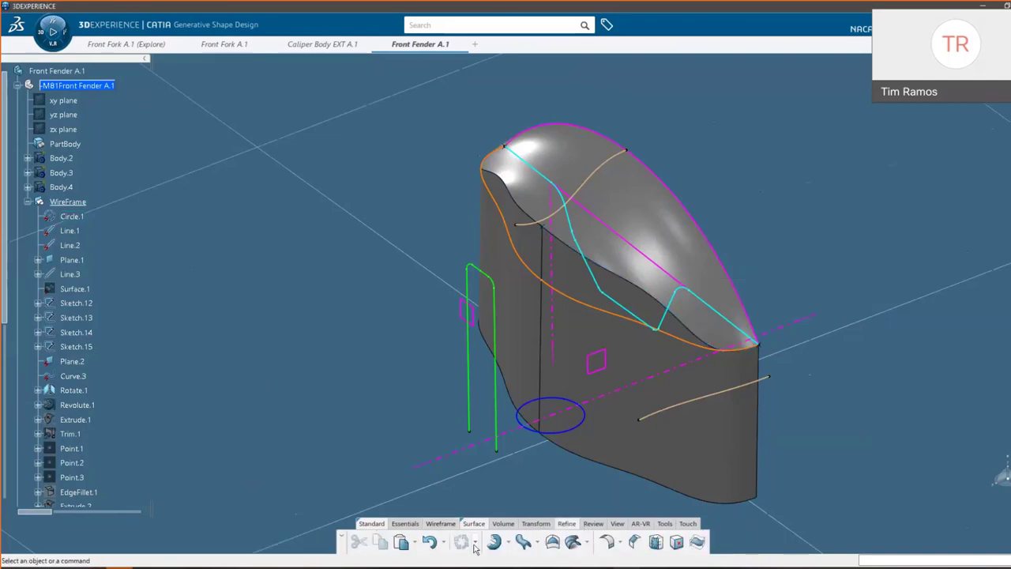
{"action": "left_click", "coordinate": [620, 545]}
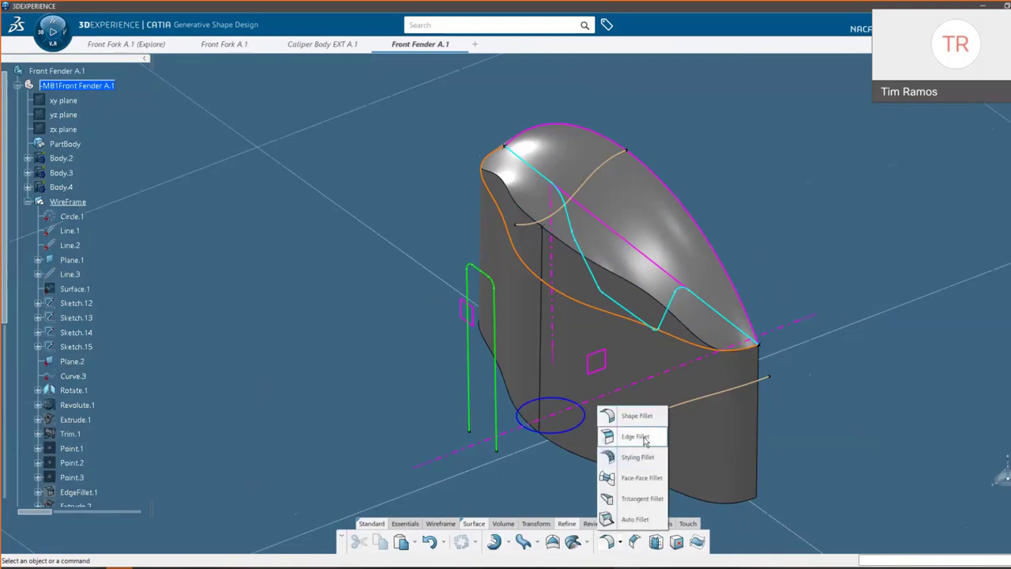
{"action": "left_click", "coordinate": [635, 436]}
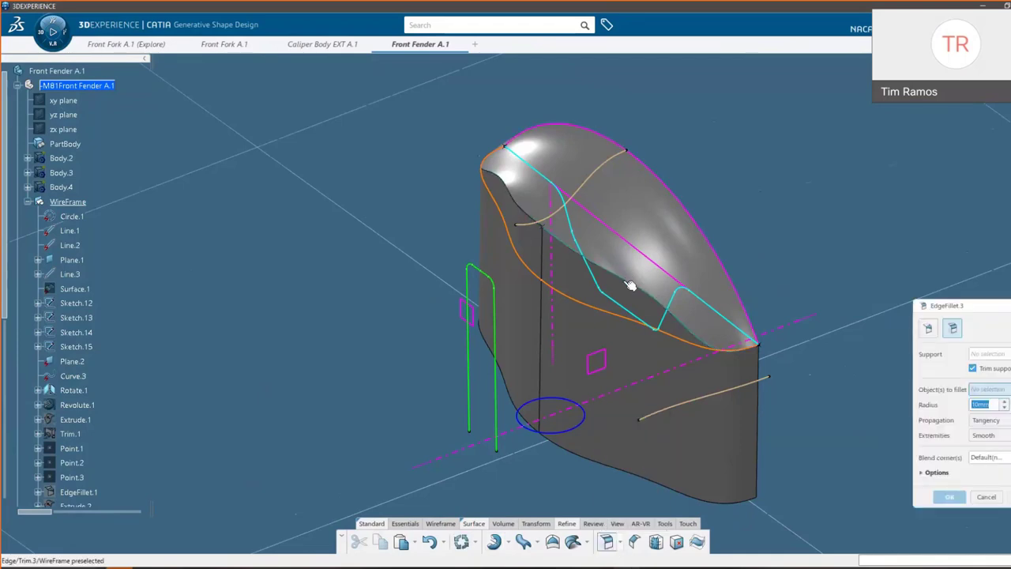
{"action": "left_click", "coordinate": [641, 285]}
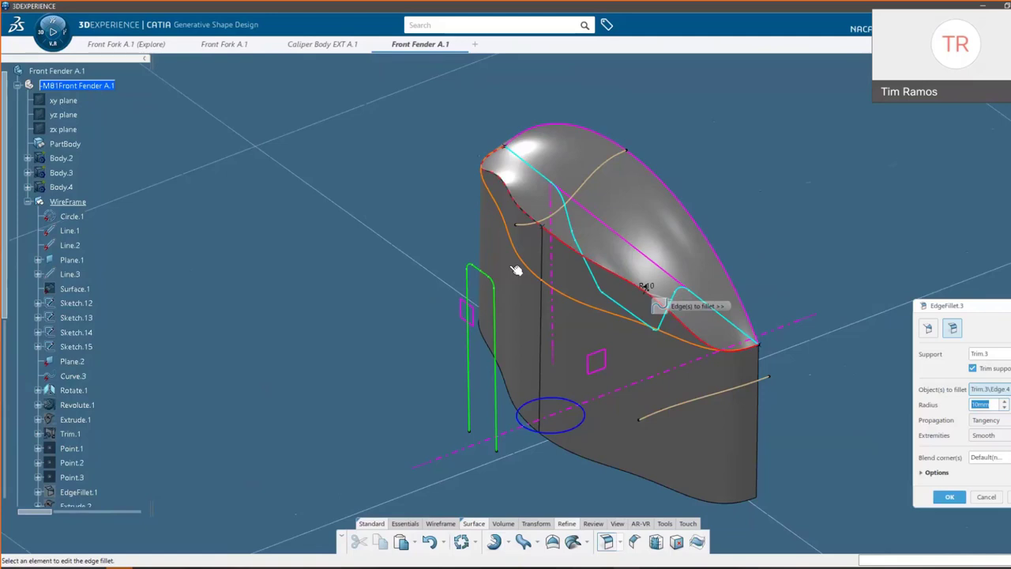
{"action": "left_click", "coordinate": [928, 329]}
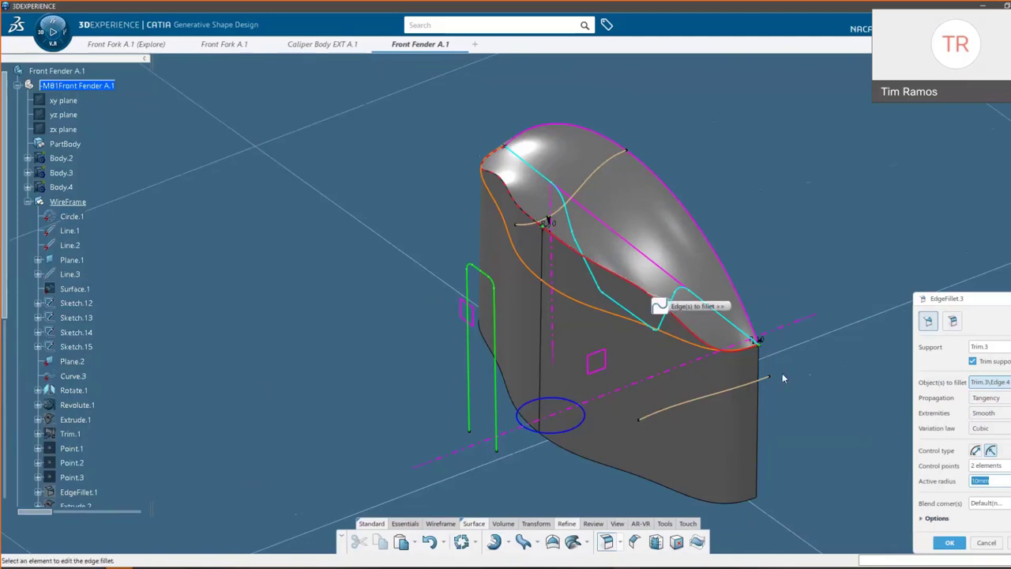
Replace the fillet's two default control points with Point.4, Point.5 and Point.6
{"action": "left_click", "coordinate": [987, 465]}
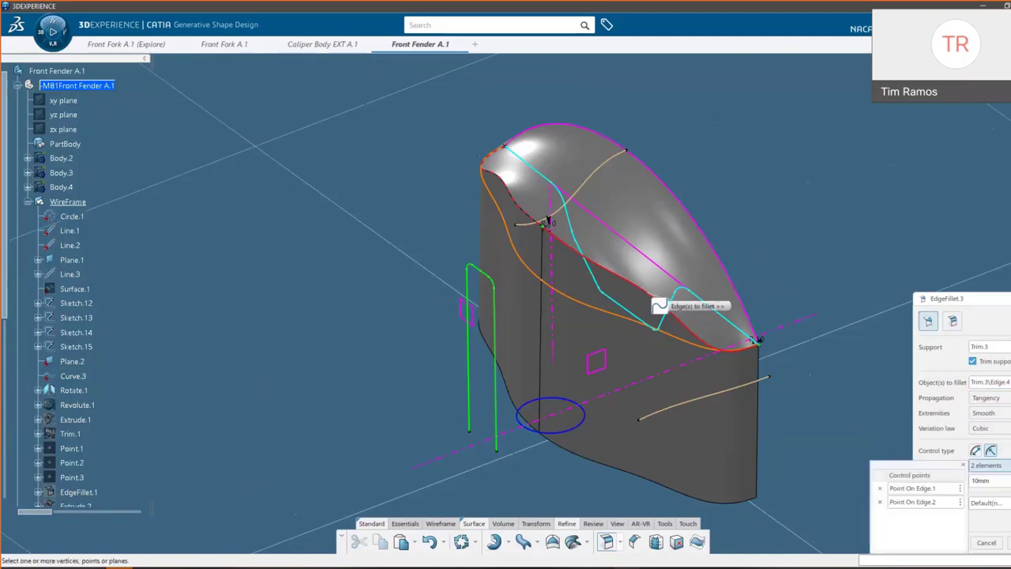
{"action": "left_click", "coordinate": [881, 492]}
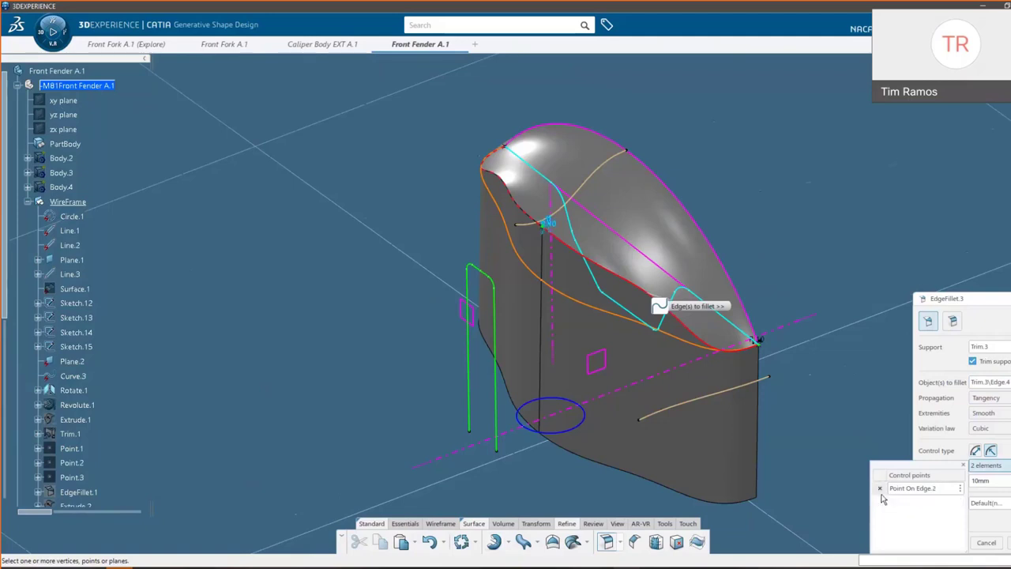
{"action": "left_click", "coordinate": [881, 491]}
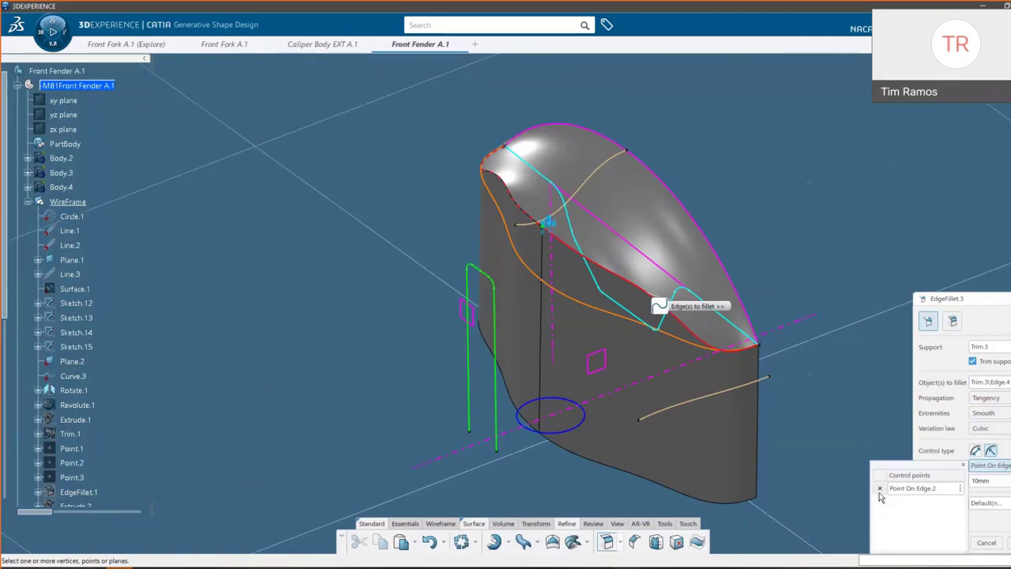
{"action": "left_click", "coordinate": [963, 465]}
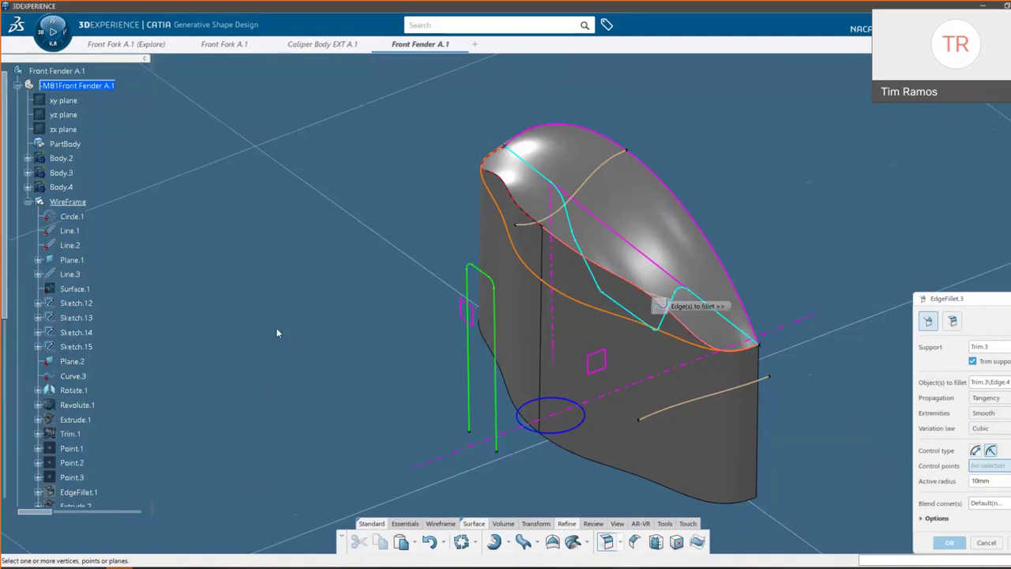
{"action": "scroll", "coordinate": [87, 455], "scroll_direction": "down", "scroll_amount": 6}
{"action": "left_click", "coordinate": [71, 431]}
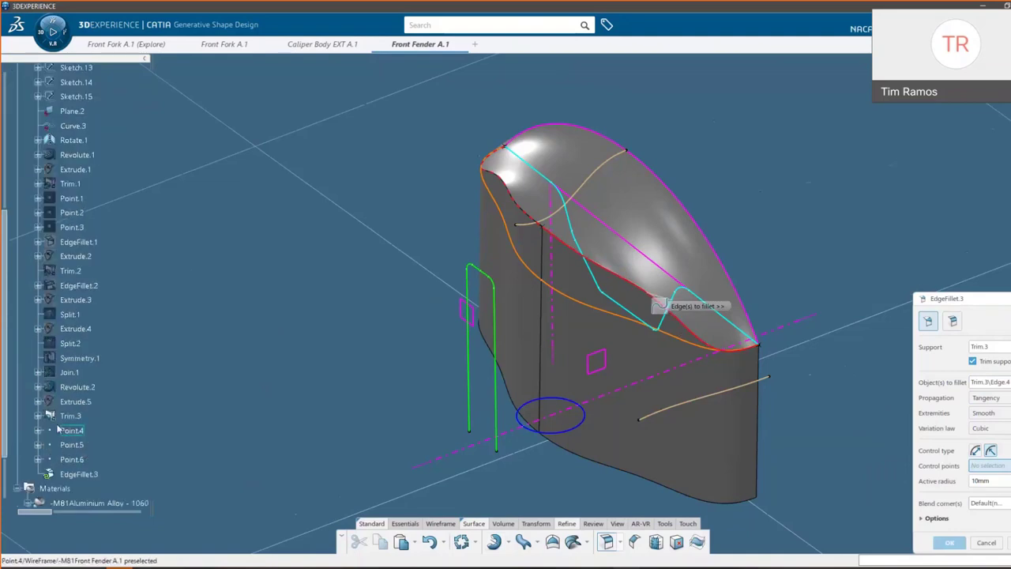
{"action": "left_click", "coordinate": [70, 458]}
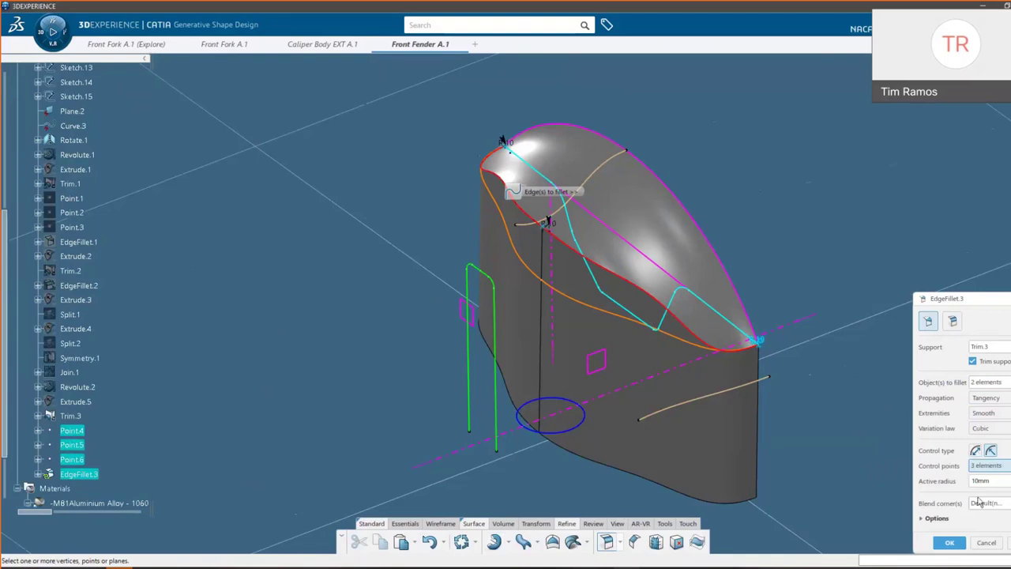
Set the radius at the fillet's middle control point to 50 mm and create the variable fillet
{"action": "double_click", "coordinate": [548, 223]}
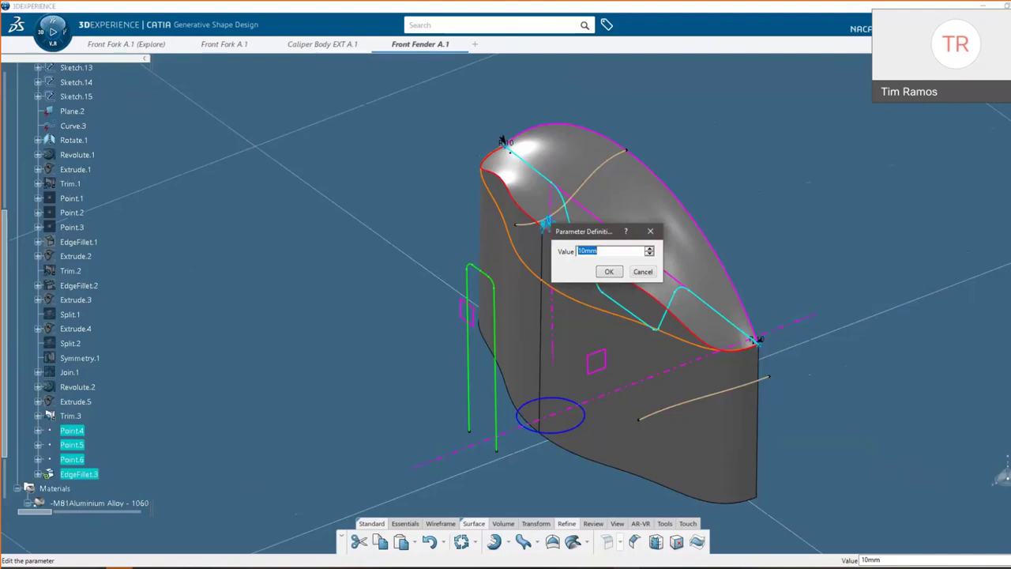
{"action": "type", "text": "50"}
{"action": "key", "text": "Return"}
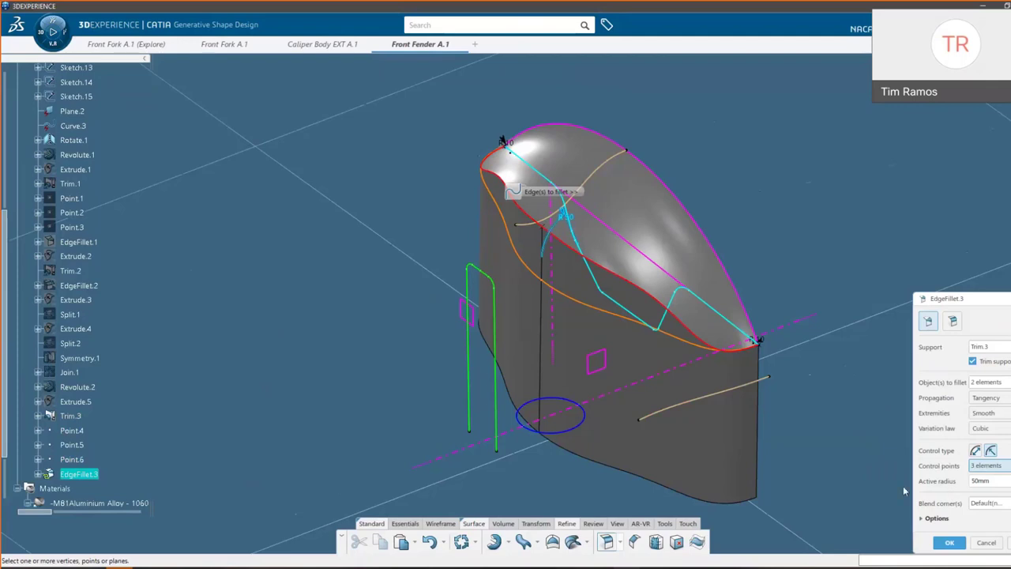
{"action": "left_click", "coordinate": [949, 543]}
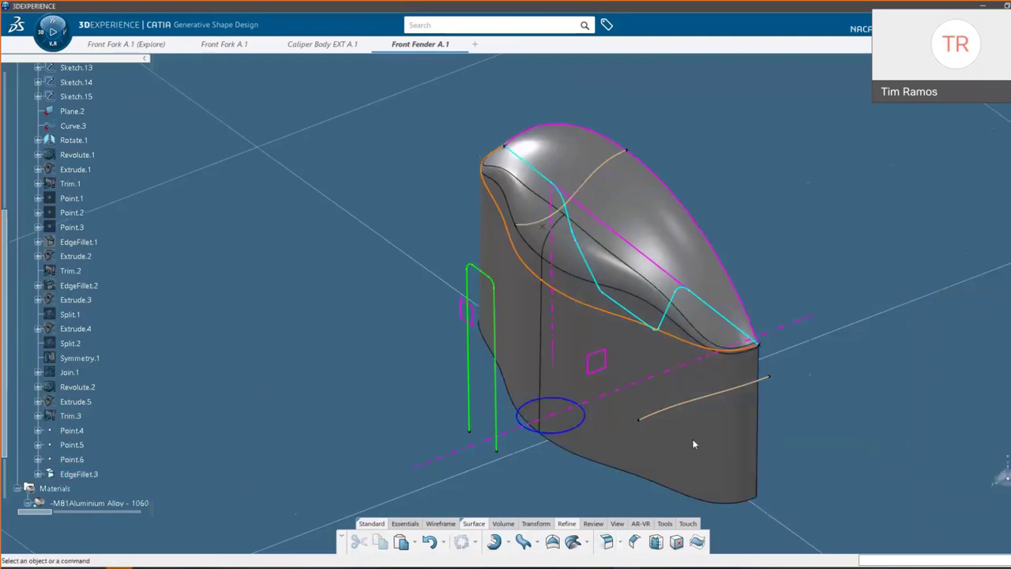
Extrude the blue circle at the fender's base upward into a cylindrical surface reaching past the side of the dome
{"action": "mouse_move", "coordinate": [692, 438]}
{"action": "middle_mouse_down"}
{"action": "mouse_move", "coordinate": [692, 372]}
{"action": "mouse_move", "coordinate": [595, 387]}
{"action": "mouse_move", "coordinate": [536, 372]}
{"action": "mouse_move", "coordinate": [525, 413]}
{"action": "mouse_move", "coordinate": [537, 339]}
{"action": "mouse_move", "coordinate": [574, 311]}
{"action": "mouse_move", "coordinate": [717, 286]}
{"action": "mouse_move", "coordinate": [593, 318]}
{"action": "mouse_move", "coordinate": [435, 337]}
{"action": "mouse_move", "coordinate": [557, 454]}
{"action": "middle_mouse_up"}
{"action": "left_click", "coordinate": [557, 453]}
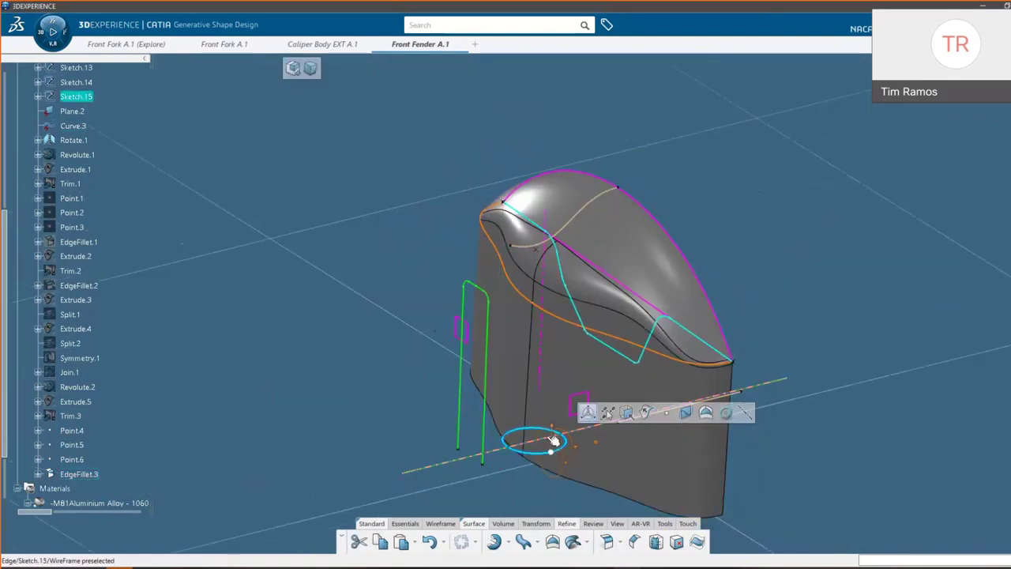
{"action": "mouse_move", "coordinate": [551, 442]}
{"action": "left_mouse_down"}
{"action": "mouse_move", "coordinate": [535, 279]}
{"action": "mouse_move", "coordinate": [558, 154]}
{"action": "mouse_move", "coordinate": [559, 164]}
{"action": "left_mouse_up"}
{"action": "left_click", "coordinate": [762, 212]}
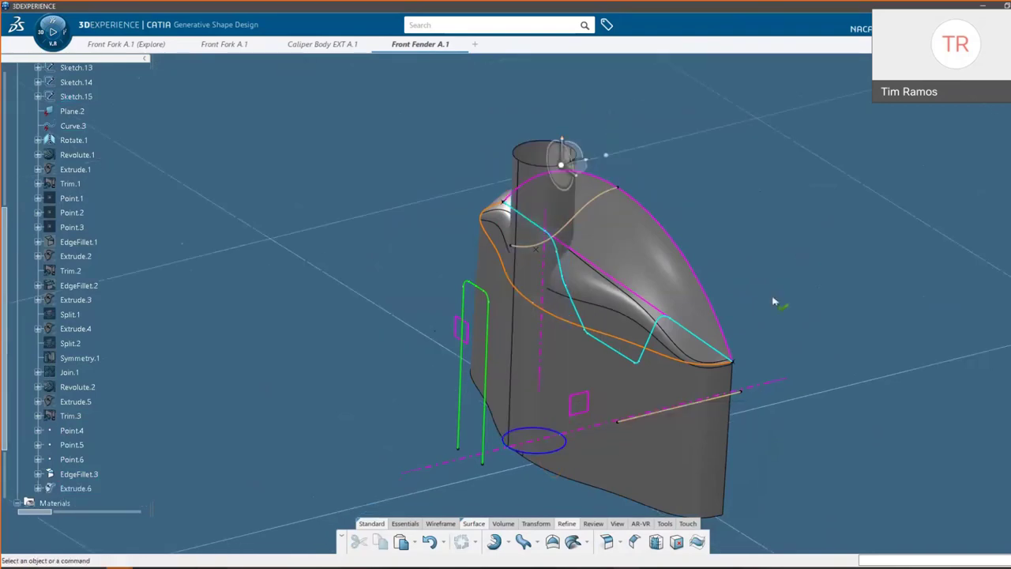
Trim the cylindrical surface against the filleted fender surface, leaving a rounded recess in the side wall
{"action": "middle_click_drag", "start_coordinate": [774, 301], "coordinate": [573, 290]}
{"action": "left_click", "coordinate": [535, 347]}
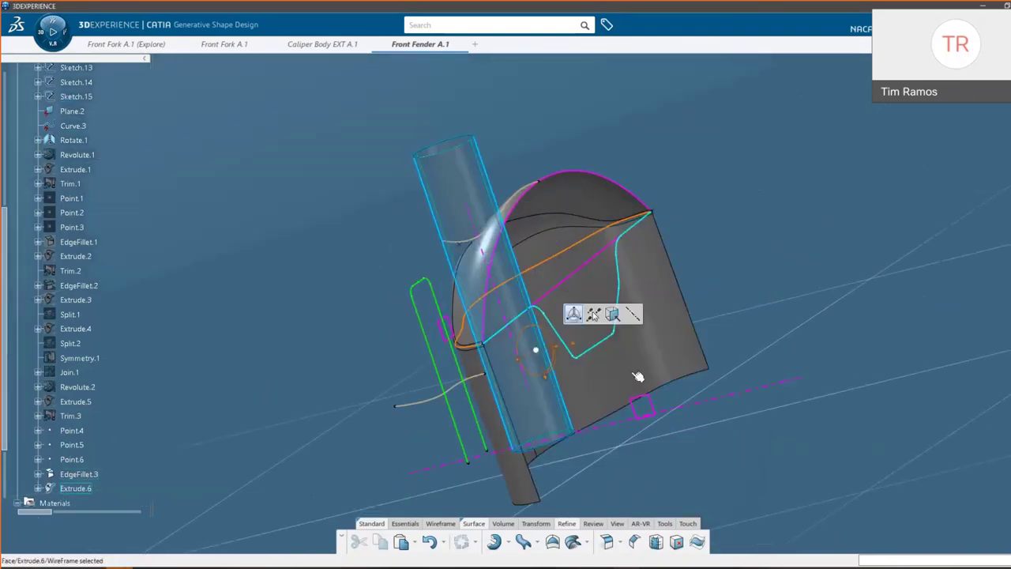
{"action": "left_click", "coordinate": [727, 315]}
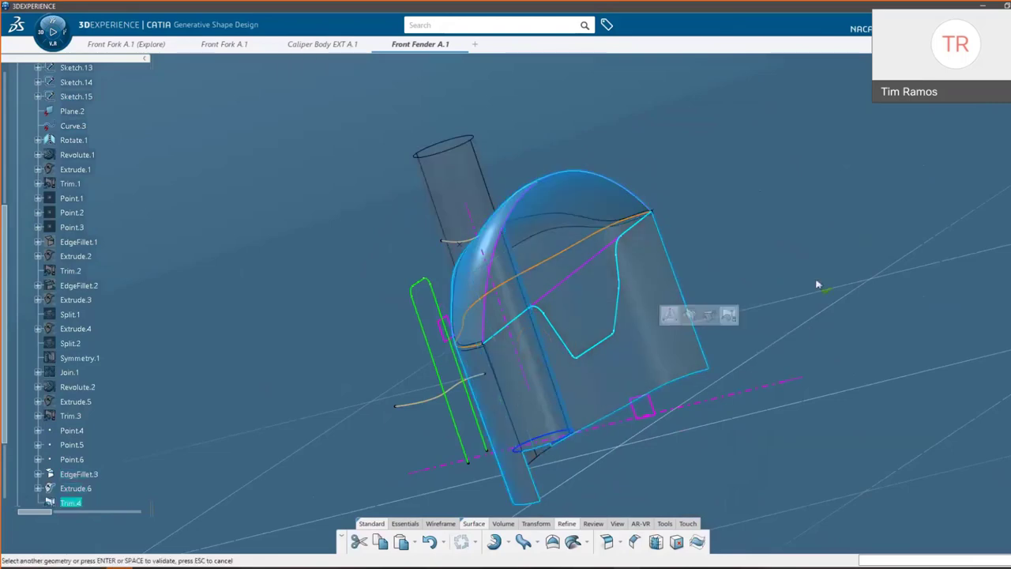
{"action": "left_click", "coordinate": [816, 284]}
Fillet the recess edge of the trimmed surface with a 10 mm chordal length and tangency propagation
{"action": "middle_click_drag", "start_coordinate": [571, 334], "coordinate": [524, 255]}
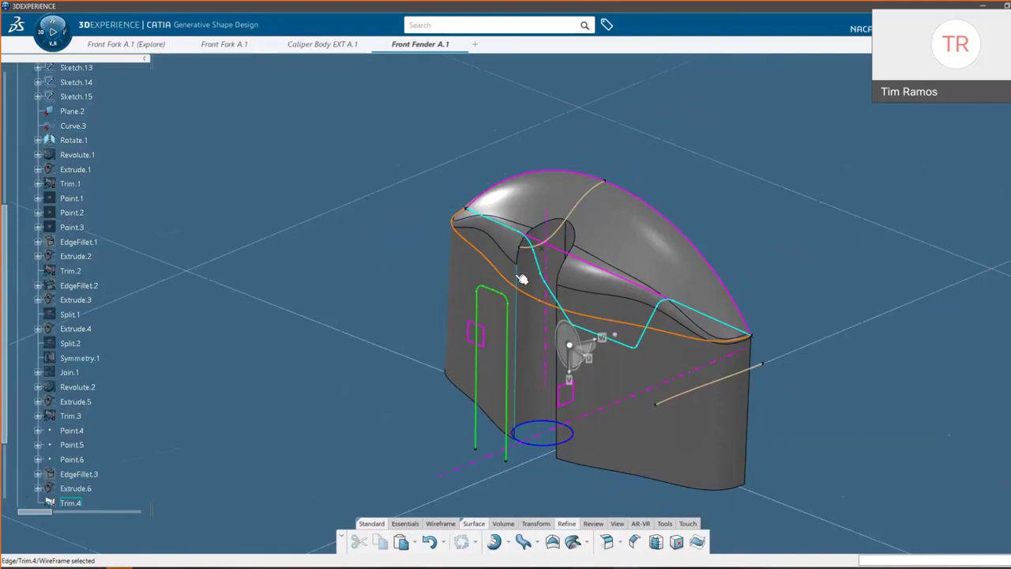
{"action": "left_click", "coordinate": [517, 275]}
{"action": "left_click", "coordinate": [582, 484]}
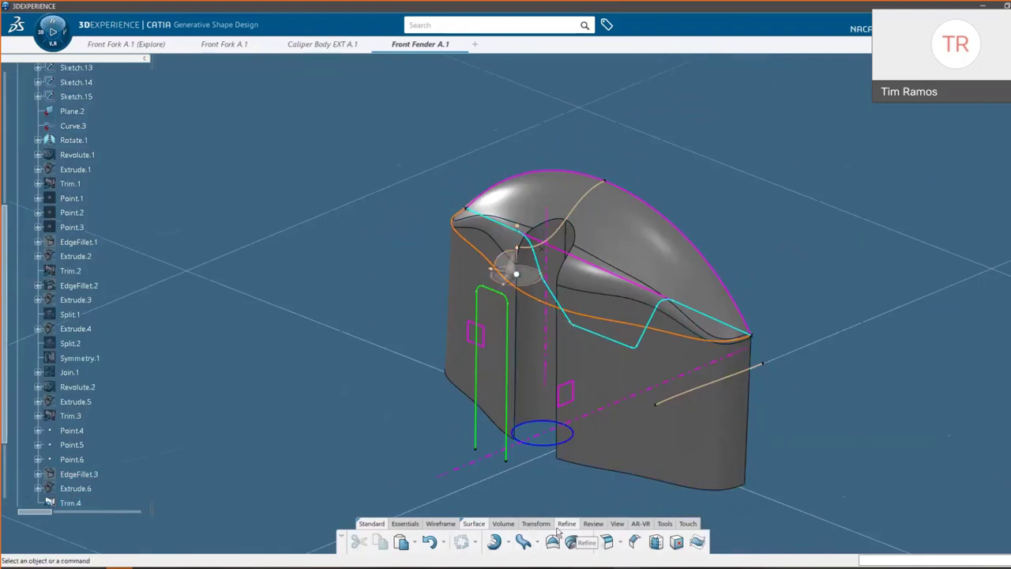
{"action": "left_click", "coordinate": [605, 541]}
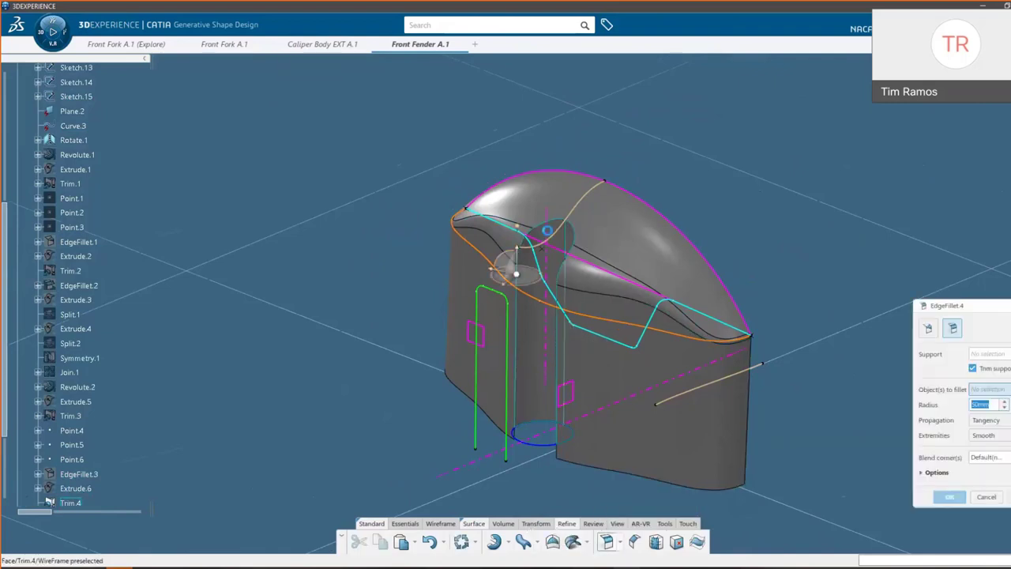
{"action": "left_click", "coordinate": [552, 230]}
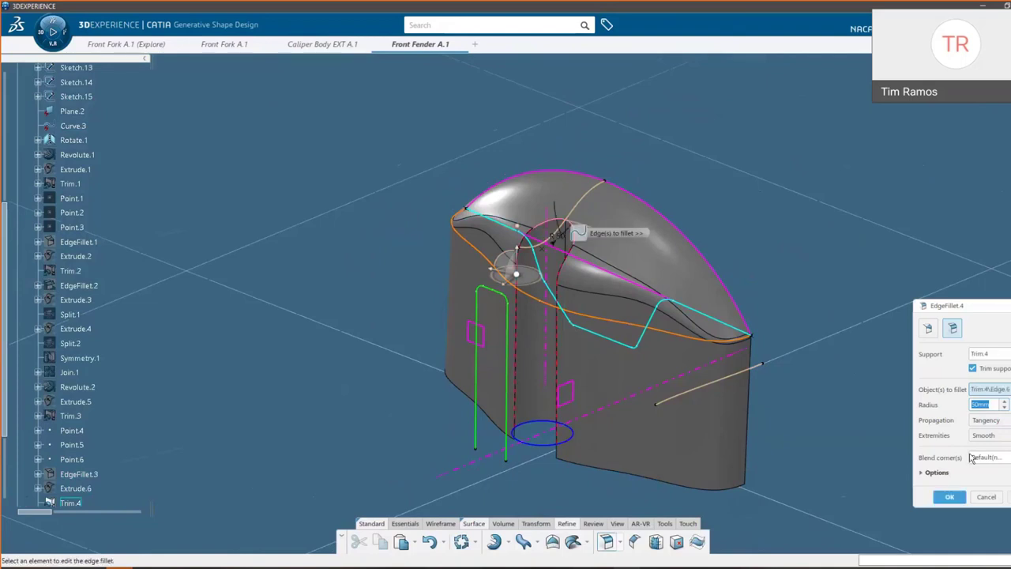
{"action": "type", "text": "10"}
{"action": "key", "text": "Return"}
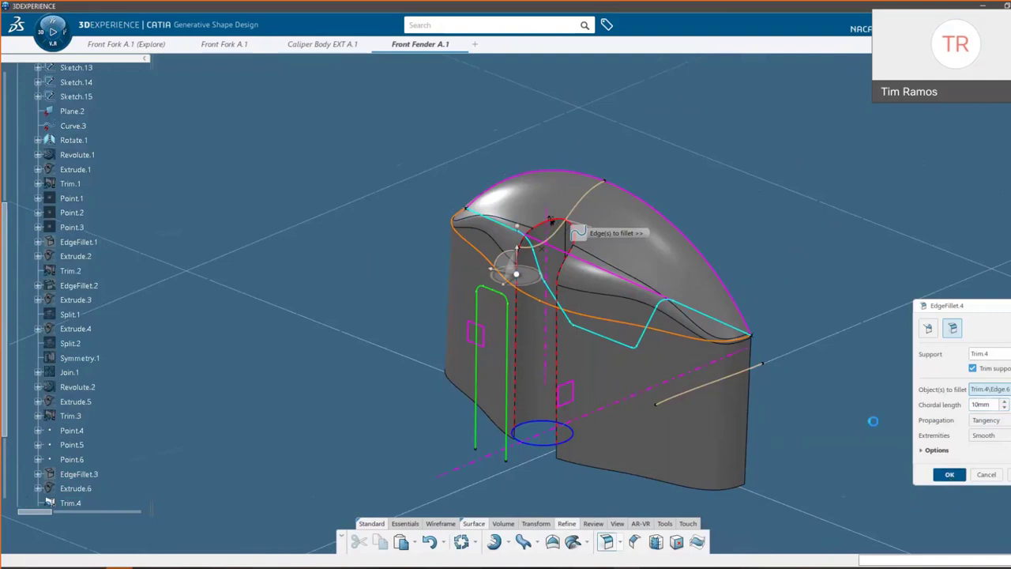
{"action": "left_click", "coordinate": [950, 476]}
{"action": "middle_click_drag", "start_coordinate": [550, 342], "coordinate": [542, 311]}
{"action": "middle_click_drag", "start_coordinate": [542, 272], "coordinate": [542, 272]}
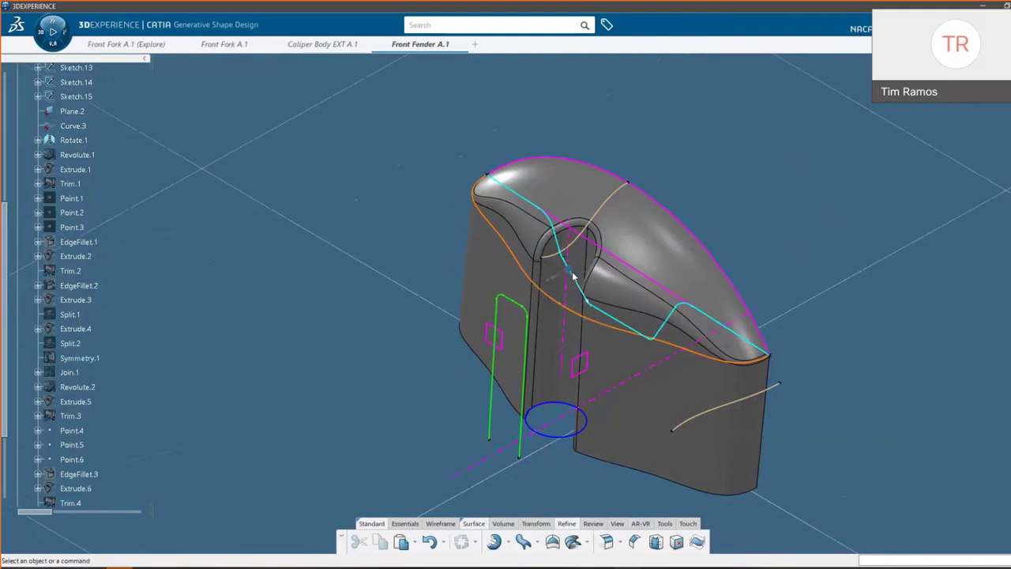
{"action": "left_click", "coordinate": [570, 271]}
{"action": "left_click_drag", "start_coordinate": [557, 276], "coordinate": [384, 330]}
{"action": "key", "text": "Escape"}
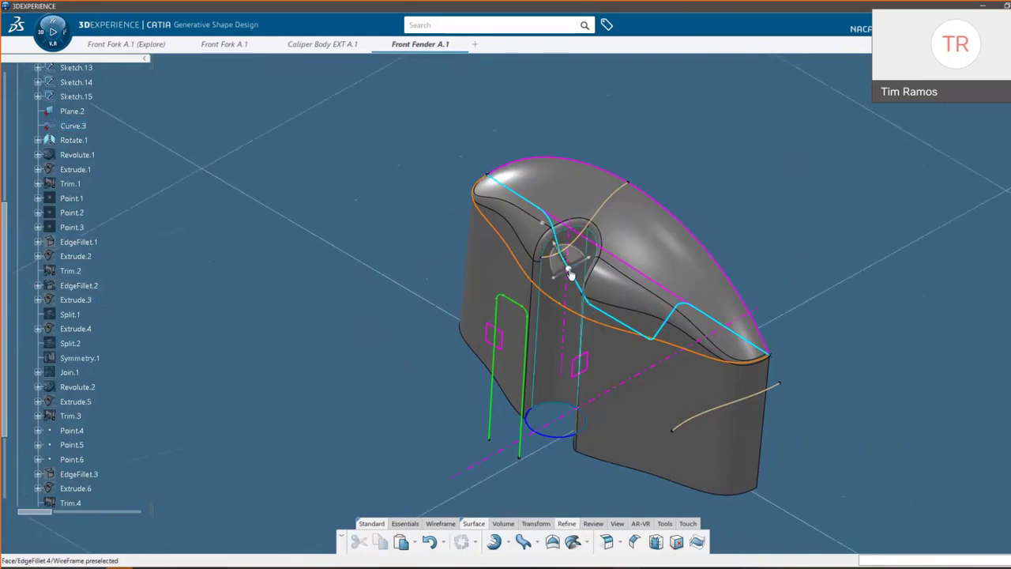
{"action": "left_click", "coordinate": [573, 276]}
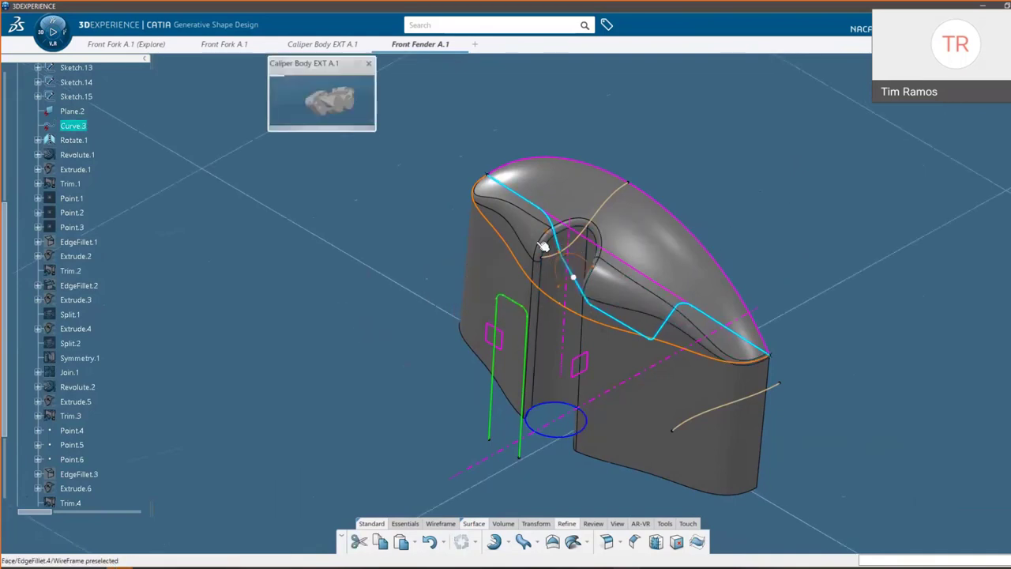
{"action": "left_click_drag", "start_coordinate": [551, 283], "coordinate": [525, 285]}
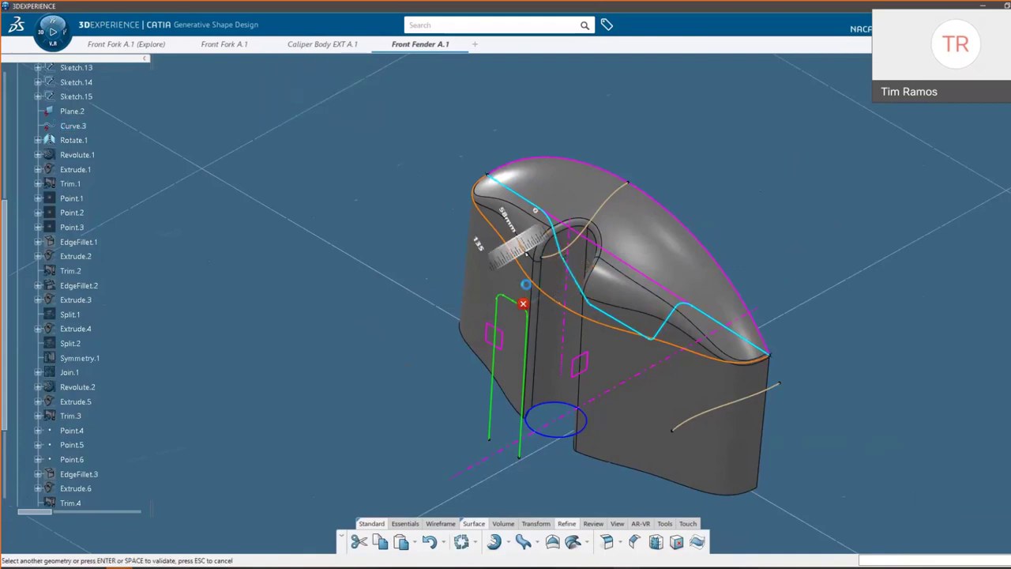
{"action": "key", "text": "Escape"}
{"action": "mouse_move", "coordinate": [310, 69]}
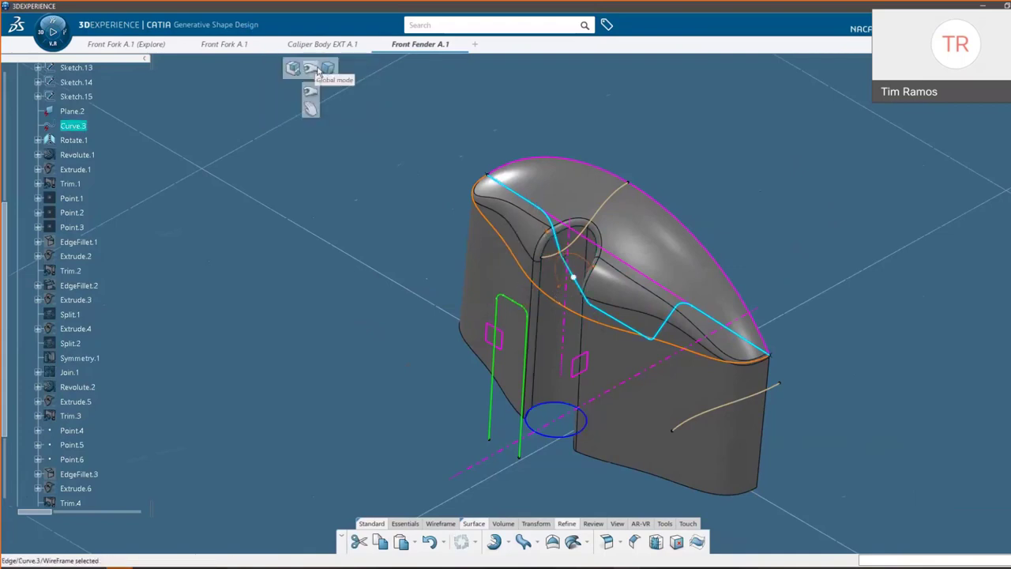
{"action": "left_click", "coordinate": [311, 109]}
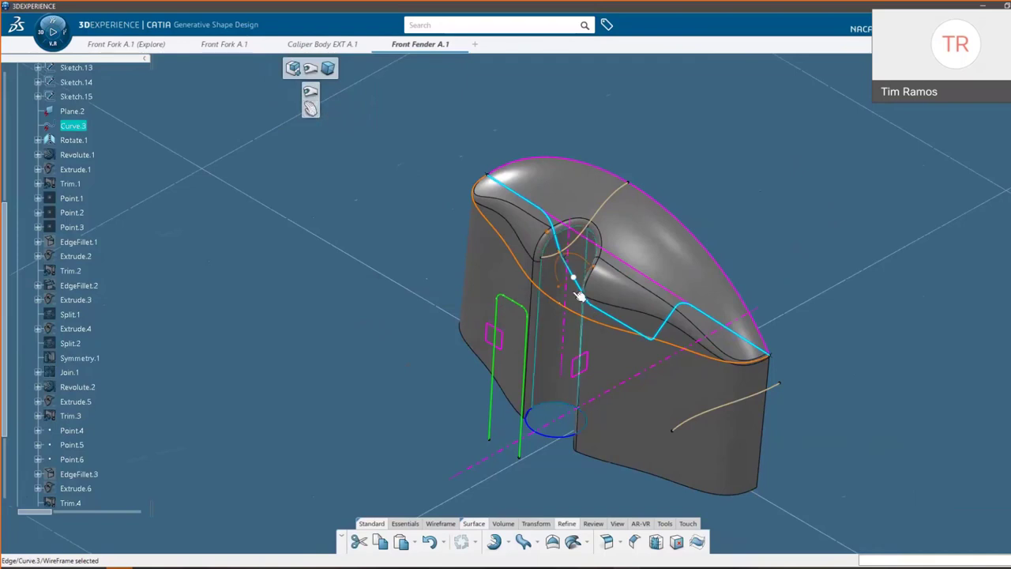
{"action": "left_click", "coordinate": [499, 298]}
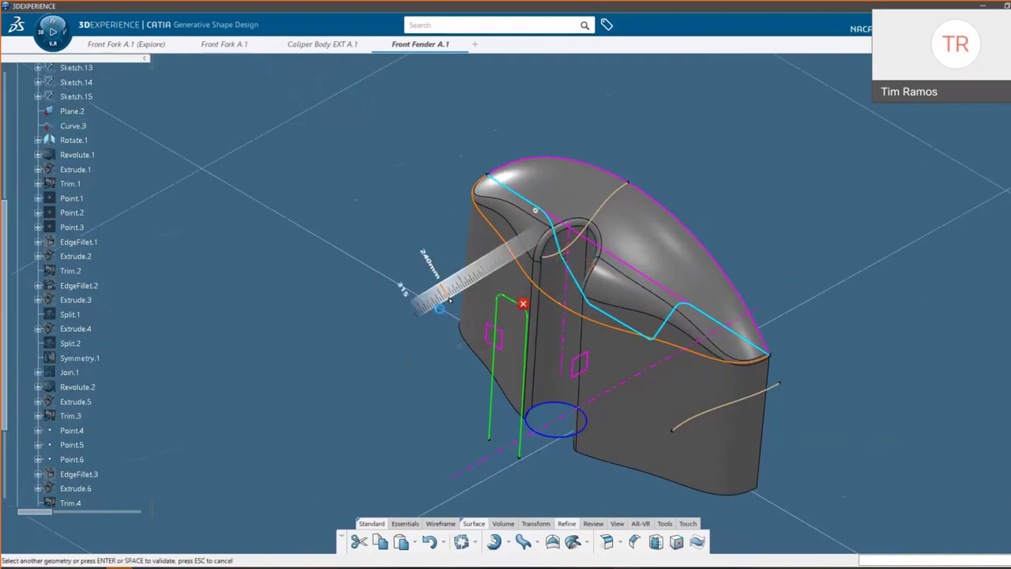
{"action": "key", "text": "Escape"}
Extrude the cyan profile Curve.3 sideways into a surface that passes completely through the fender's side wall
{"action": "middle_click_drag", "start_coordinate": [661, 420], "coordinate": [594, 302]}
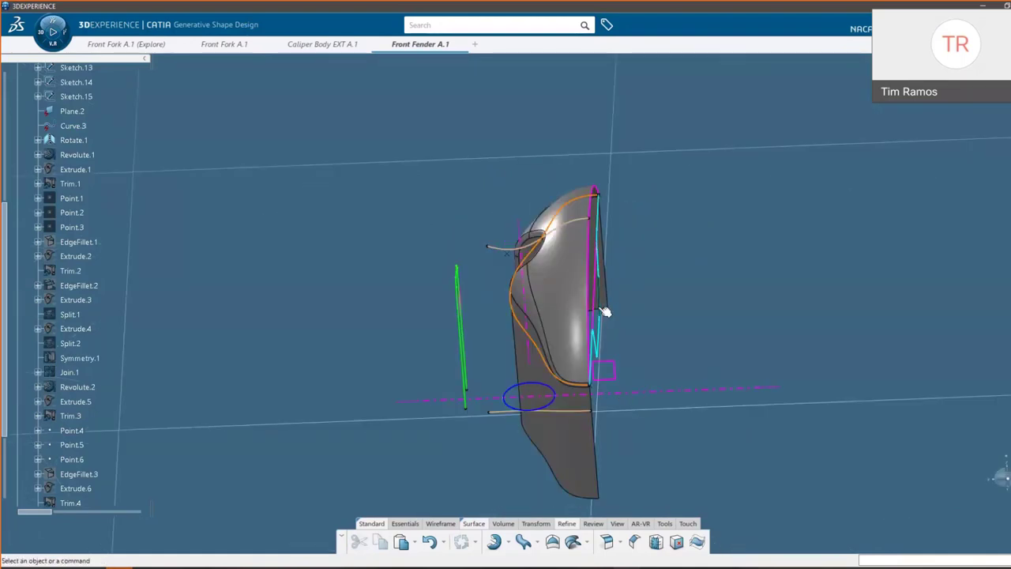
{"action": "left_click", "coordinate": [603, 309]}
{"action": "left_click", "coordinate": [634, 271]}
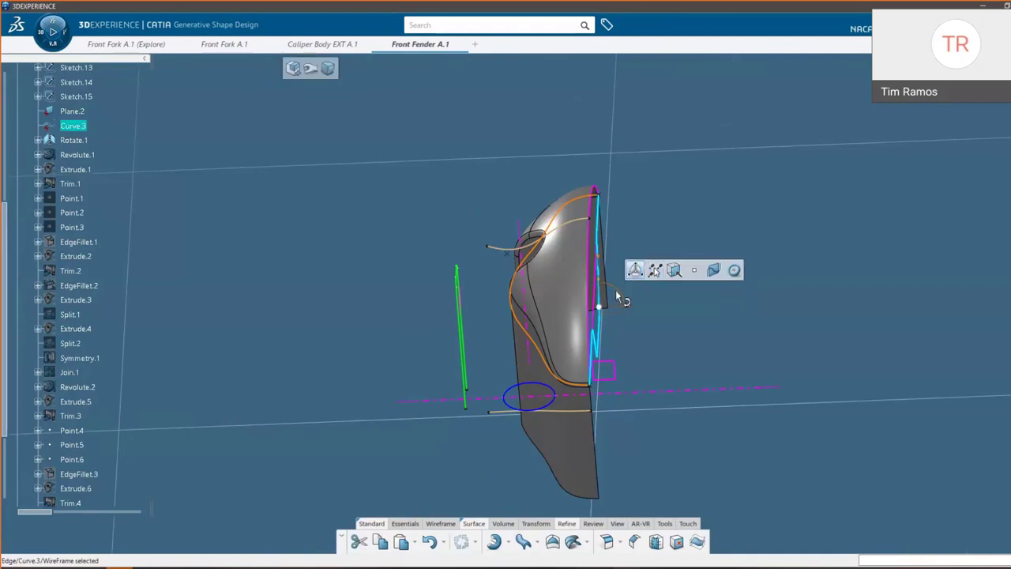
{"action": "left_click_drag", "start_coordinate": [609, 307], "coordinate": [418, 305]}
{"action": "left_click", "coordinate": [665, 316]}
{"action": "middle_click_drag", "start_coordinate": [665, 316], "coordinate": [419, 343]}
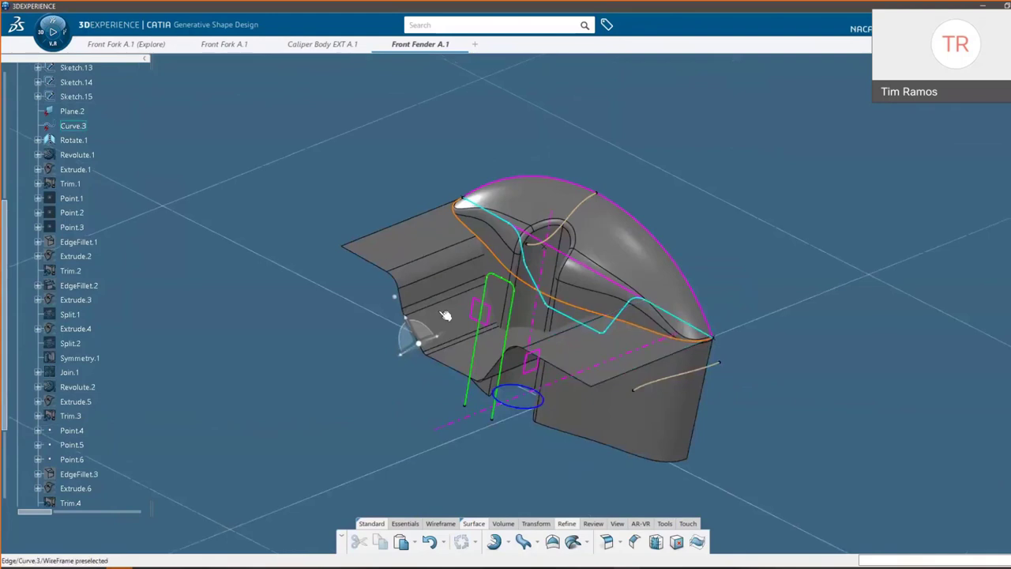
Split the filleted fender with the surface extruded from the cyan profile, removing the side wall below it
{"action": "left_click", "coordinate": [466, 300]}
{"action": "left_click", "coordinate": [833, 229]}
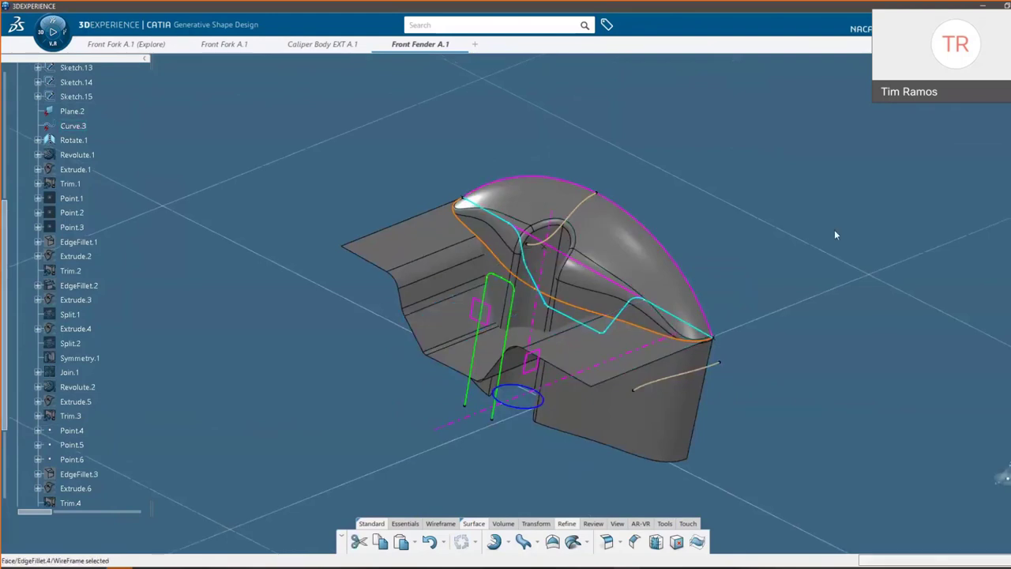
{"action": "left_click", "coordinate": [534, 208]}
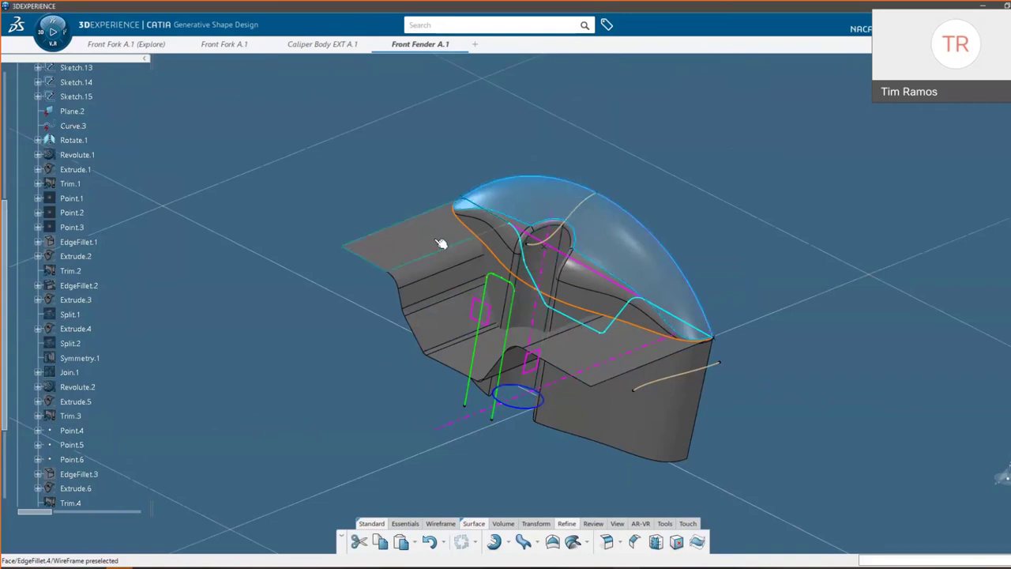
{"action": "left_click", "coordinate": [441, 244]}
{"action": "left_click", "coordinate": [512, 204]}
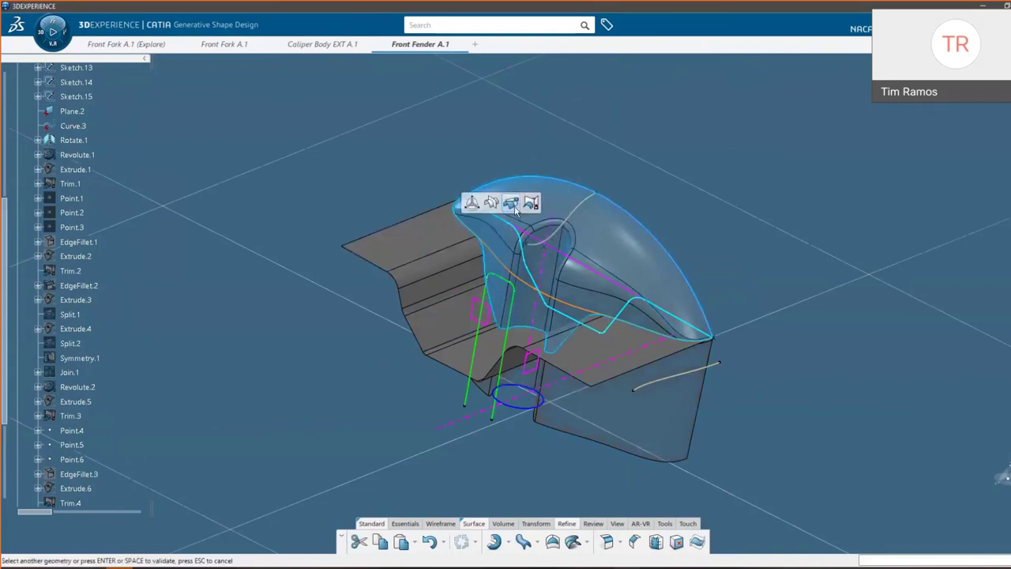
{"action": "key", "text": "Escape"}
{"action": "key", "text": "Escape"}
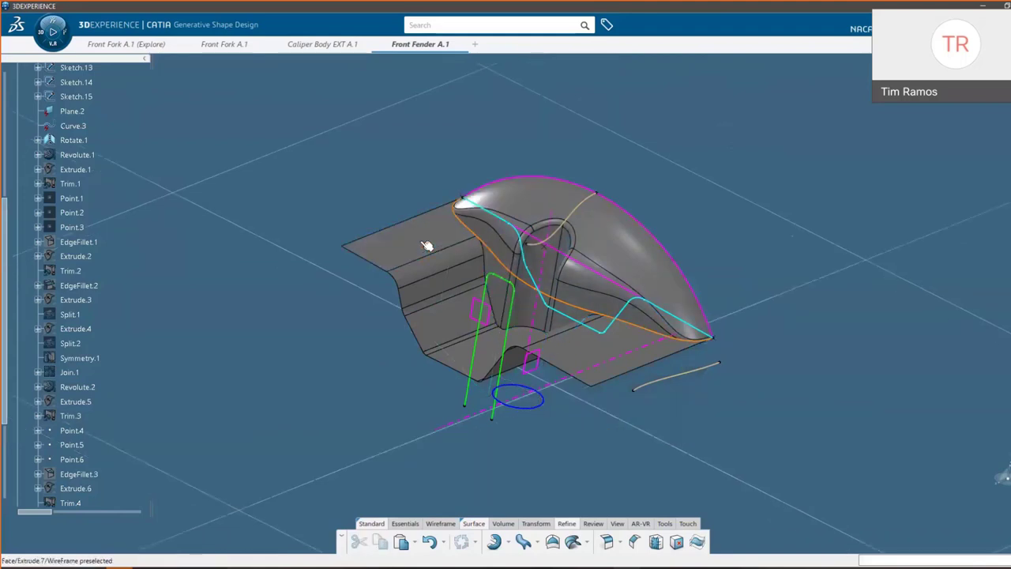
Hide the surface extruded from the cyan profile Curve.3
{"action": "left_click", "coordinate": [427, 245]}
{"action": "right_click", "coordinate": [427, 245]}
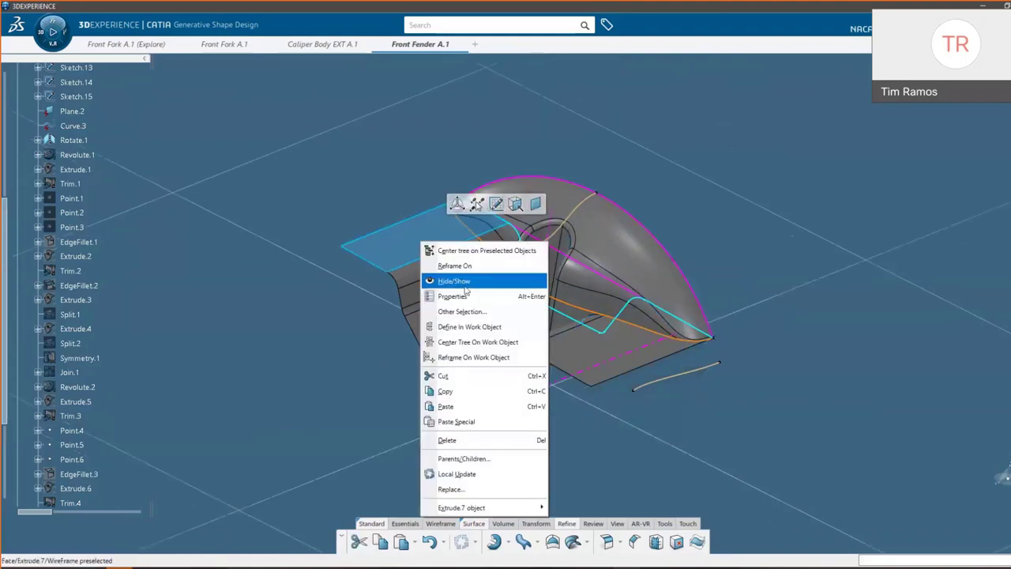
{"action": "left_click", "coordinate": [451, 276]}
{"action": "middle_click_drag", "start_coordinate": [460, 386], "coordinate": [459, 350]}
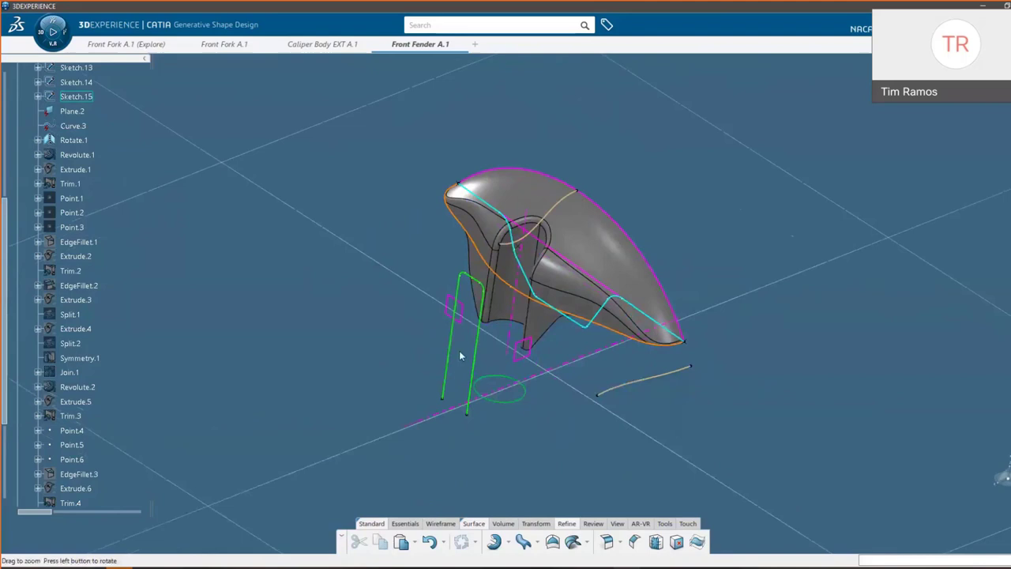
Extrude the green profile Sketch.13 sideways into a surface passing completely through the fender
{"action": "left_click", "coordinate": [476, 278]}
{"action": "left_click", "coordinate": [480, 282]}
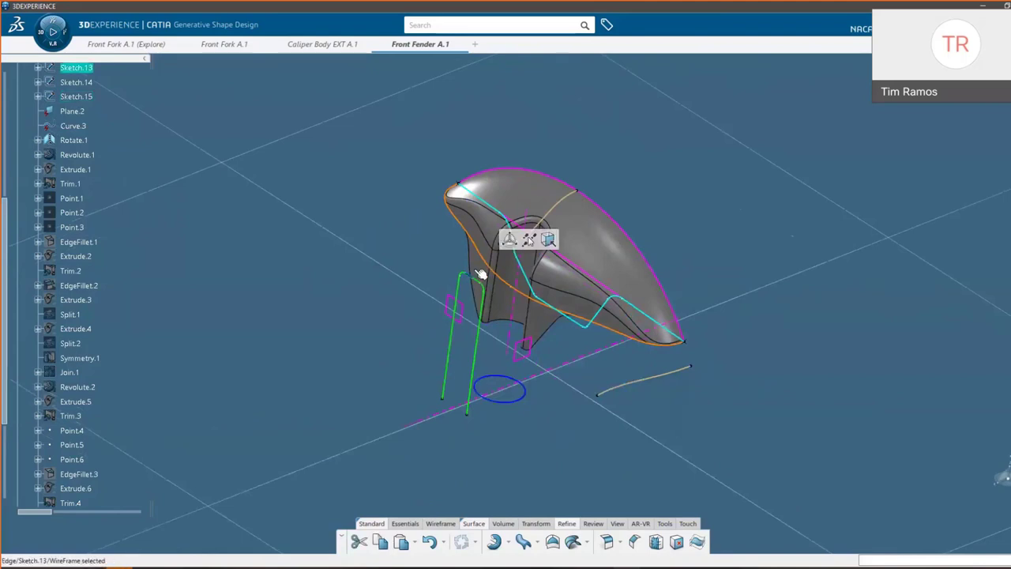
{"action": "left_click", "coordinate": [563, 237]}
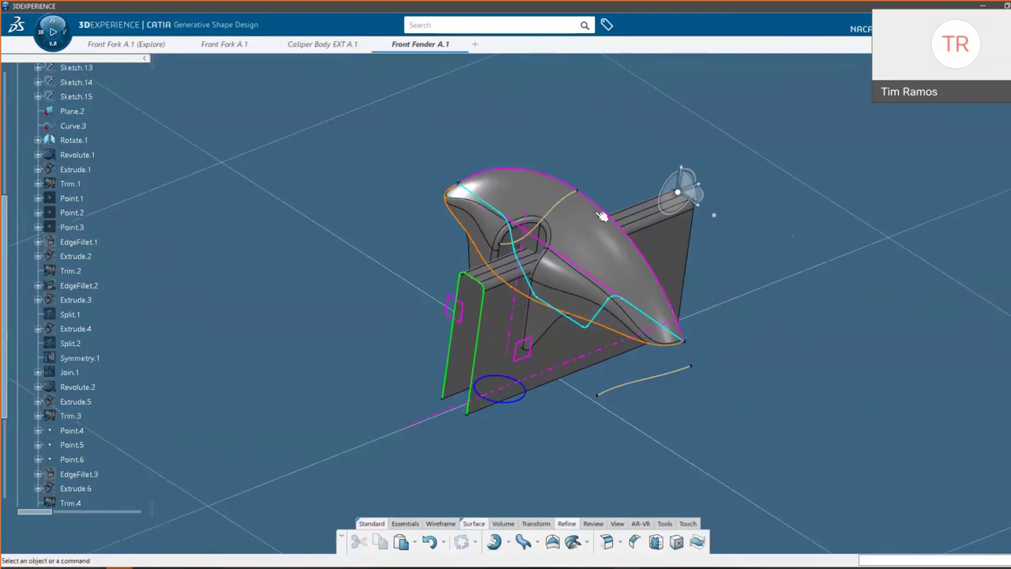
Split the fender with the extruded green profile, cutting an opening in the recess's lower wall, and hide the extruded surface
{"action": "left_click", "coordinate": [588, 226]}
{"action": "left_click", "coordinate": [546, 359], "text": "ctrl"}
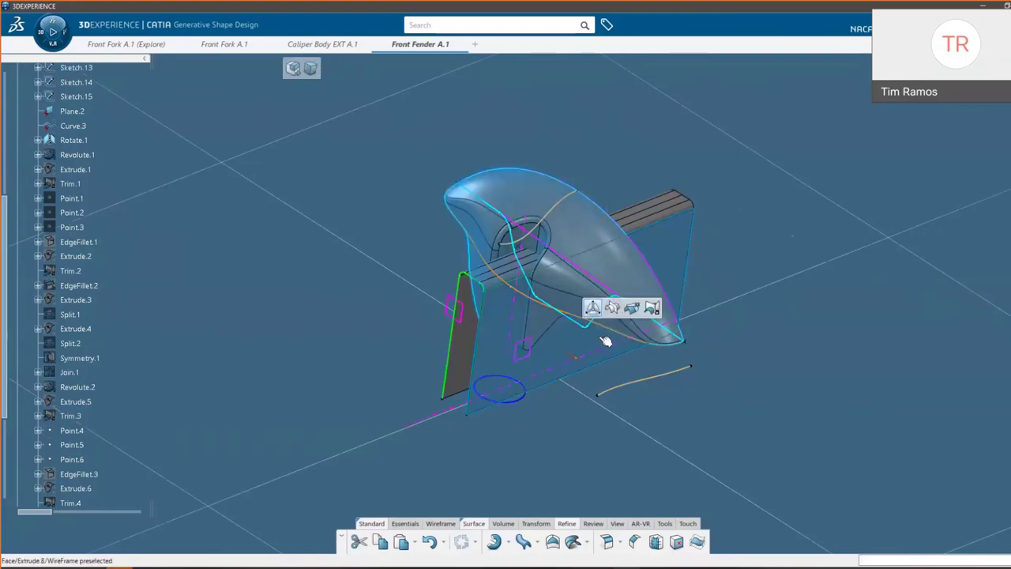
{"action": "left_click", "coordinate": [631, 308]}
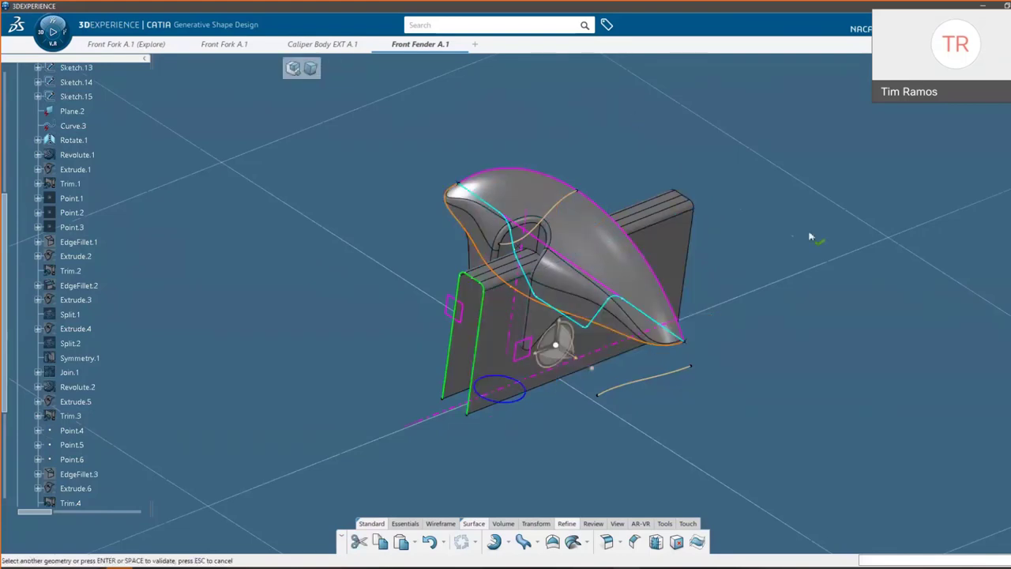
{"action": "right_click", "coordinate": [651, 237]}
{"action": "left_click", "coordinate": [696, 276]}
{"action": "middle_click_drag", "start_coordinate": [656, 237], "coordinate": [665, 349]}
{"action": "middle_click_drag", "start_coordinate": [532, 363], "coordinate": [661, 357]}
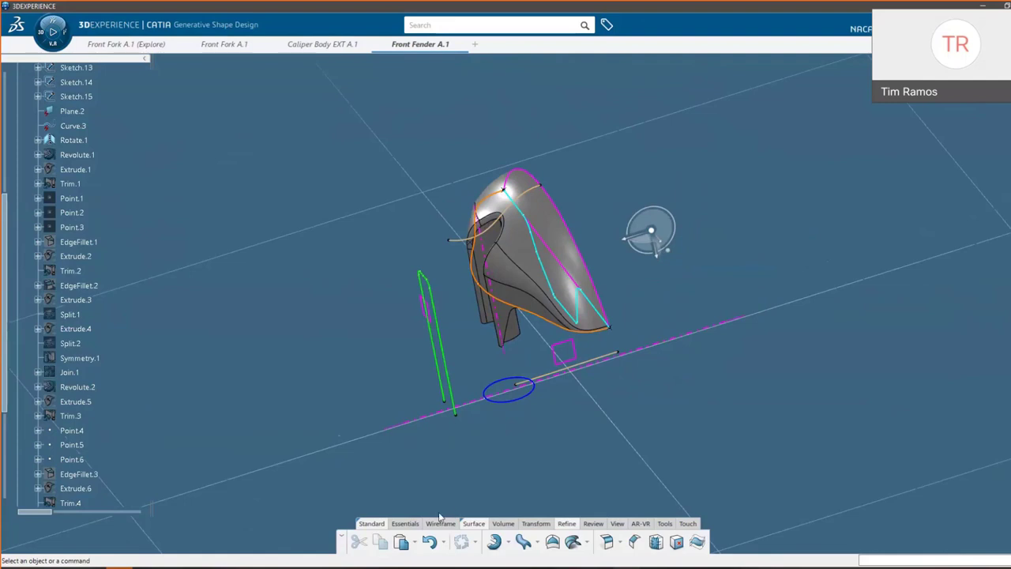
Mirror the split fender surface about the yz plane with the Symmetry command, keeping a surface result
{"action": "left_click", "coordinate": [536, 522]}
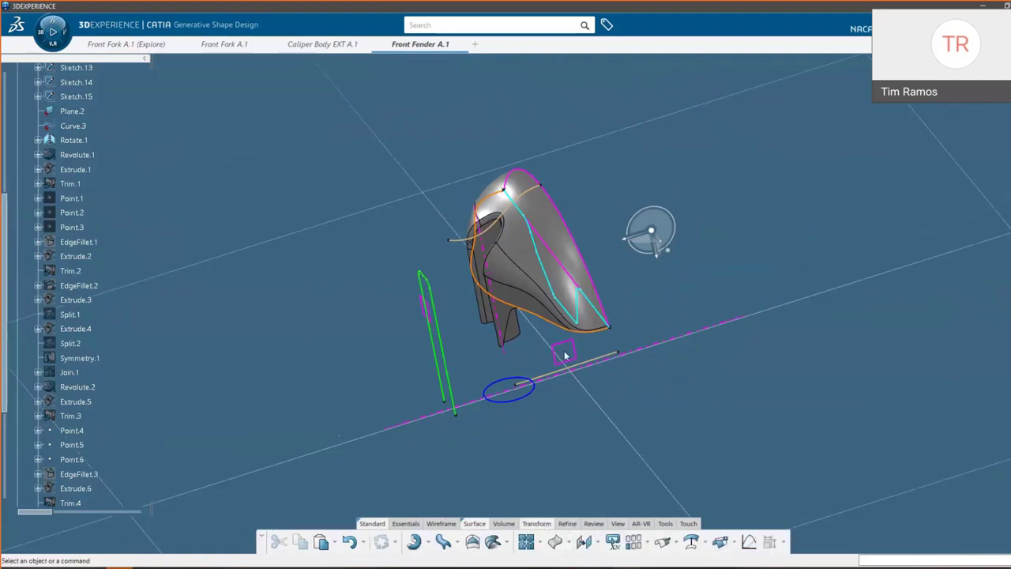
{"action": "left_click", "coordinate": [596, 542]}
{"action": "left_click", "coordinate": [604, 456]}
{"action": "left_click", "coordinate": [517, 288]}
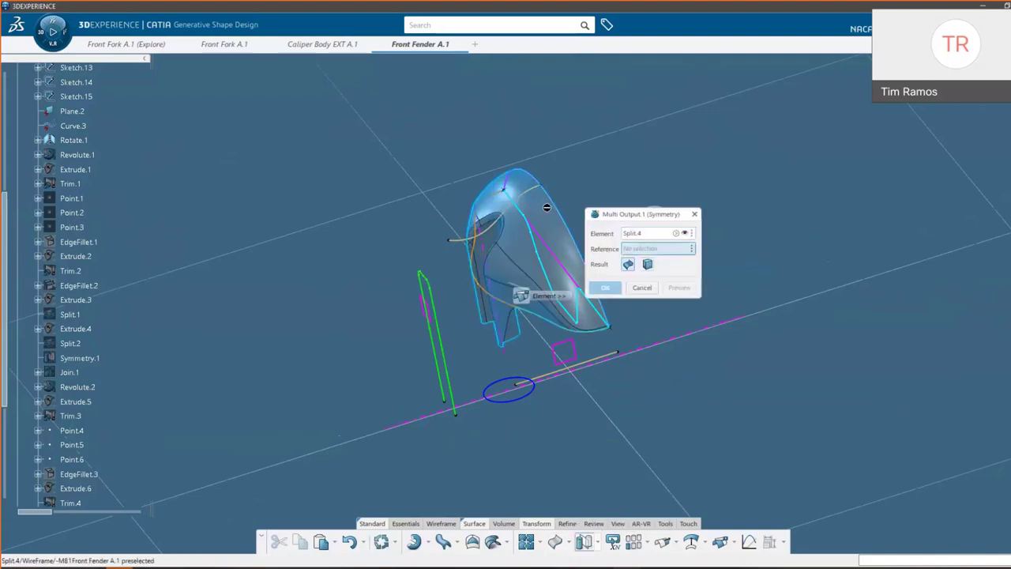
{"action": "middle_click_drag", "start_coordinate": [453, 171], "coordinate": [474, 300]}
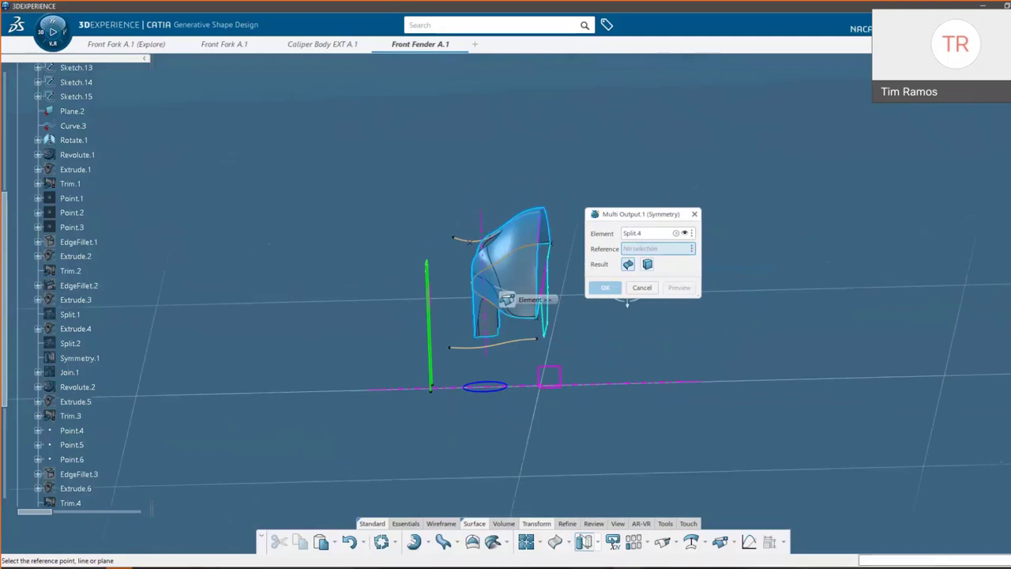
{"action": "middle_click_drag", "start_coordinate": [832, 504], "coordinate": [839, 477]}
{"action": "middle_click_drag", "start_coordinate": [510, 311], "coordinate": [697, 352]}
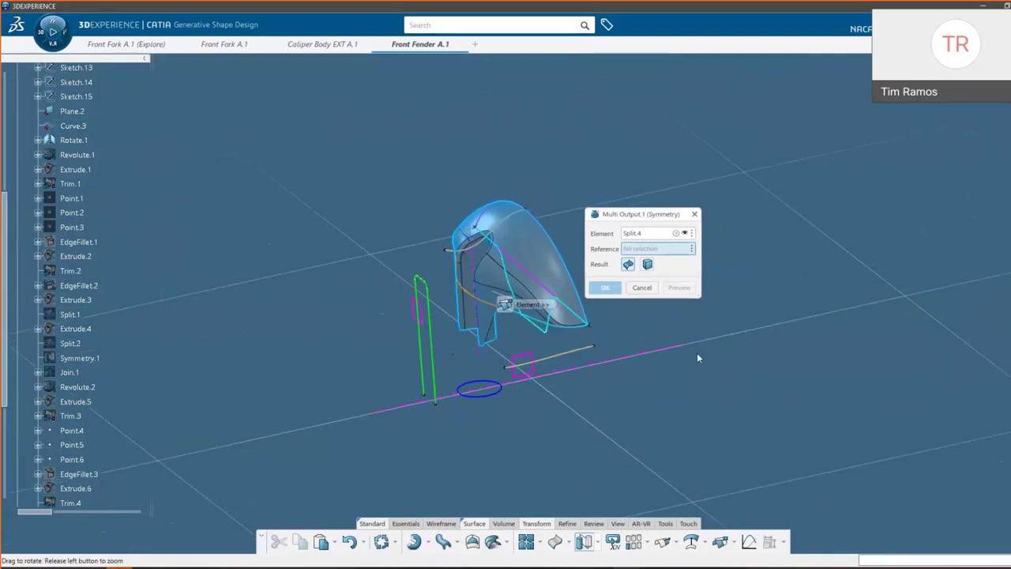
{"action": "scroll", "coordinate": [79, 147], "scroll_direction": "up", "scroll_amount": 8}
{"action": "left_click", "coordinate": [63, 215]}
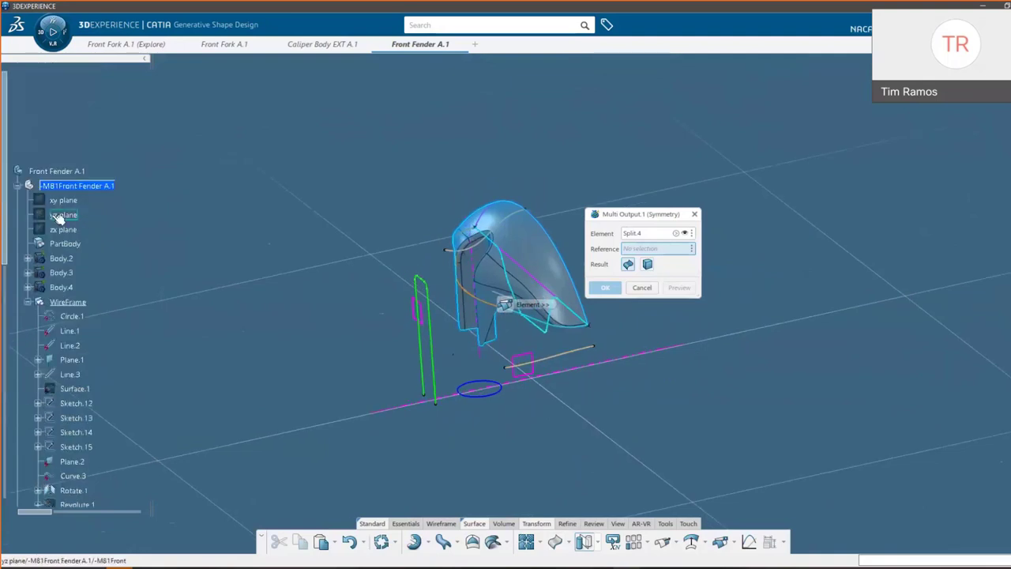
{"action": "middle_click_drag", "start_coordinate": [497, 362], "coordinate": [524, 360]}
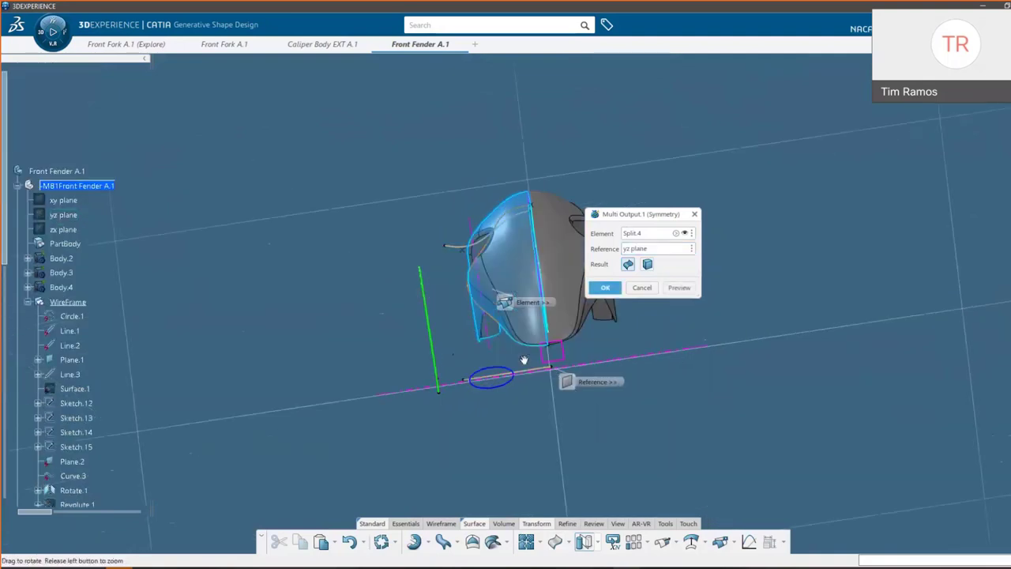
{"action": "left_click", "coordinate": [604, 287]}
Select the original and mirrored fender halves as inputs for a Join
{"action": "left_click", "coordinate": [583, 275]}
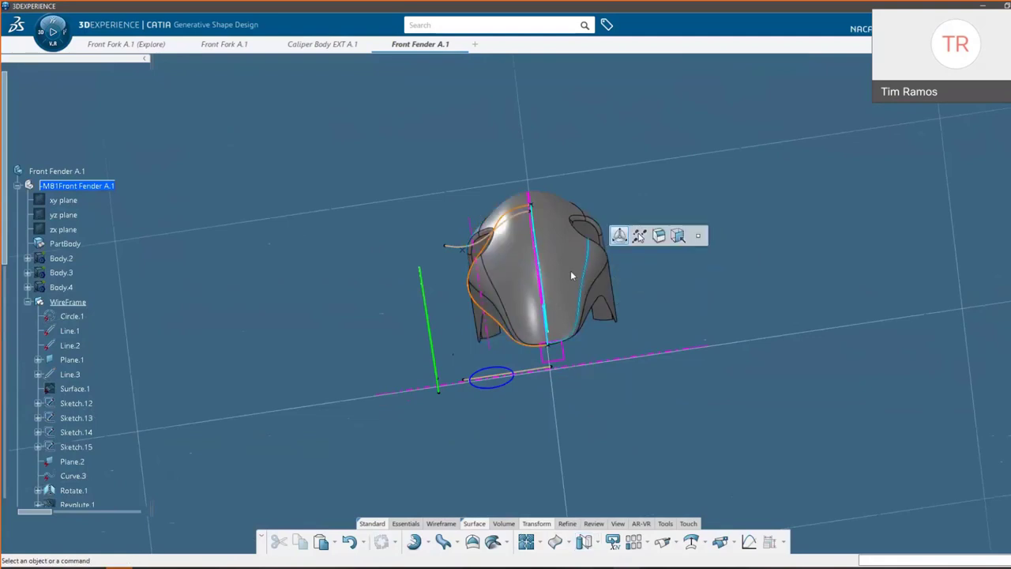
{"action": "left_click_drag", "start_coordinate": [584, 274], "coordinate": [764, 239]}
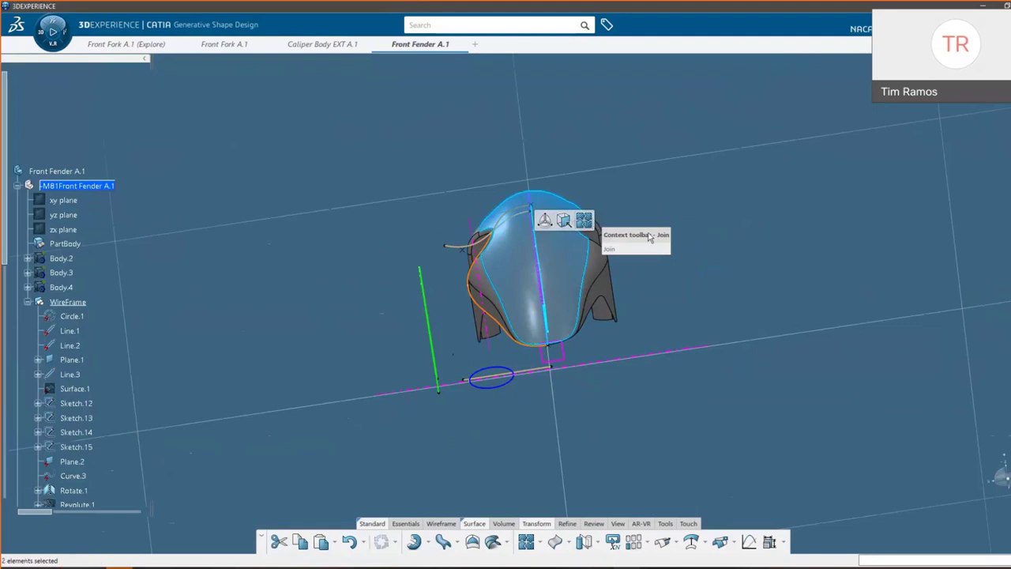
{"action": "scroll", "coordinate": [46, 419], "scroll_direction": "down", "scroll_amount": 10}
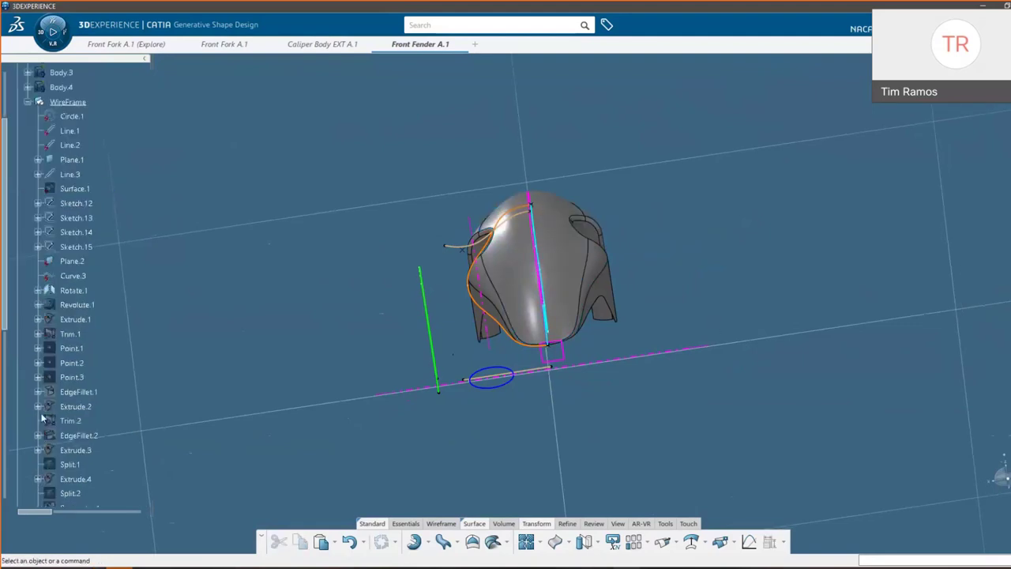
{"action": "left_click", "coordinate": [70, 404]}
Switch to the Front Fork A.1 assembly and examine the updated fender from several sides
{"action": "middle_click_drag", "start_coordinate": [525, 318], "coordinate": [661, 352]}
{"action": "left_click", "coordinate": [661, 352]}
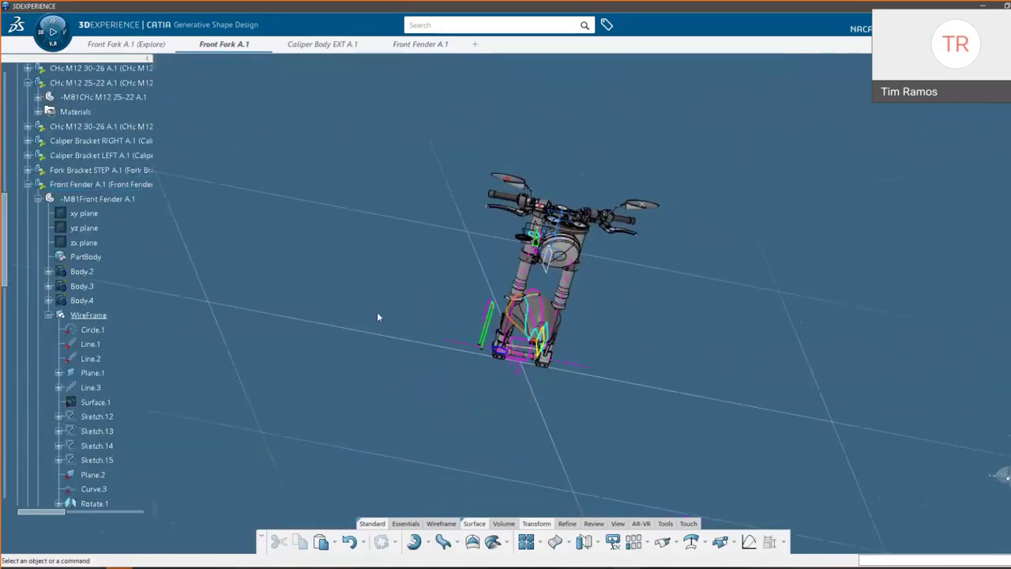
{"action": "middle_click_drag", "start_coordinate": [377, 311], "coordinate": [617, 347]}
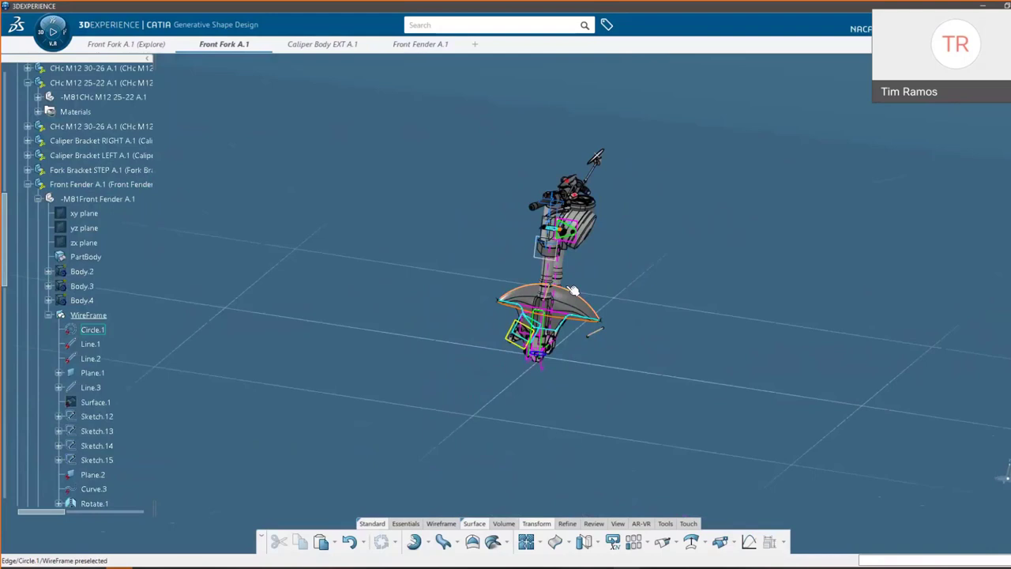
{"action": "middle_click_drag", "start_coordinate": [481, 293], "coordinate": [571, 416]}
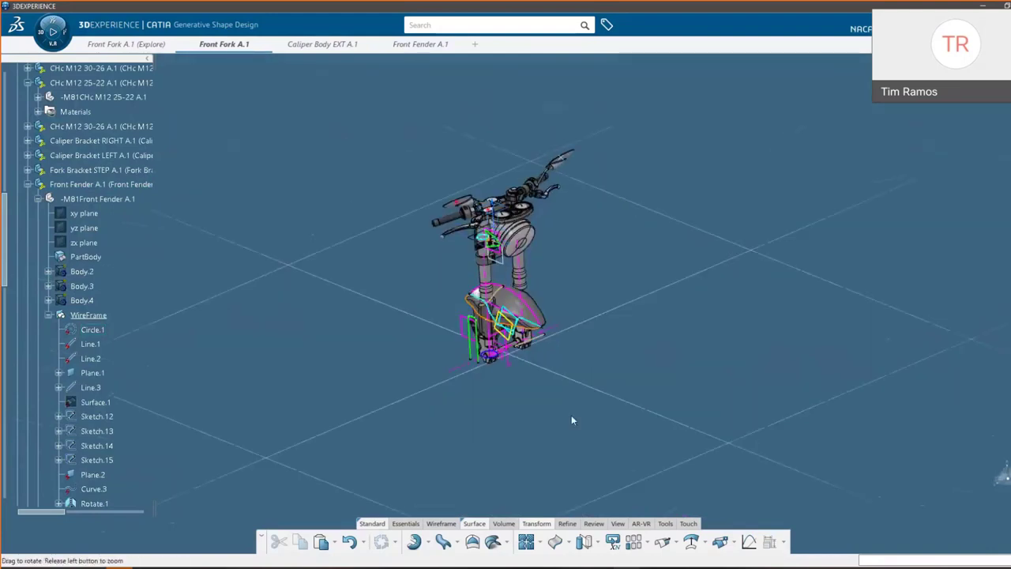
Show the DUP - Front Wheel component to check the fender's fit over the tire, and hide the wheel again
{"action": "left_click", "coordinate": [28, 184]}
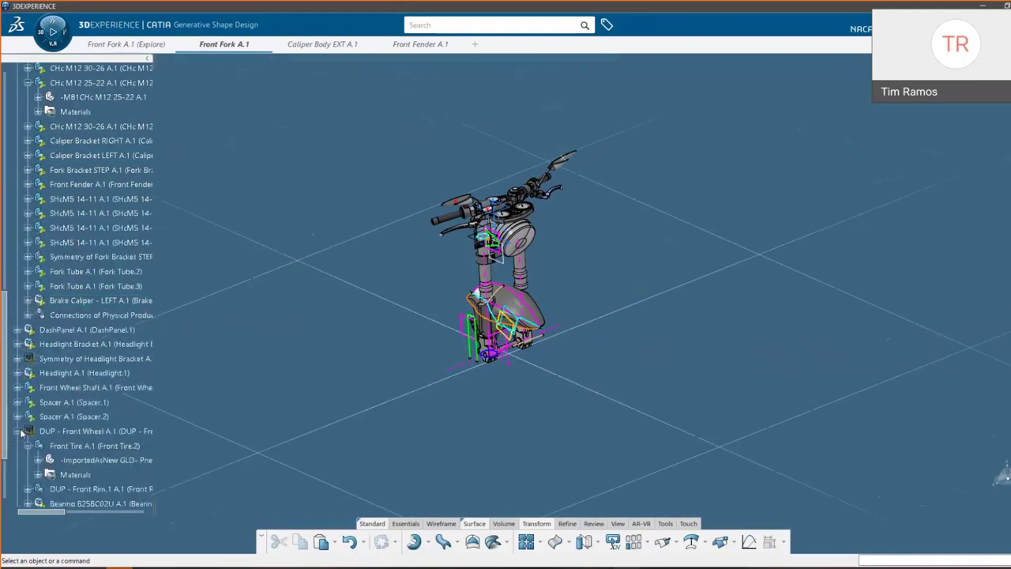
{"action": "left_click", "coordinate": [21, 431]}
{"action": "left_click", "coordinate": [62, 431]}
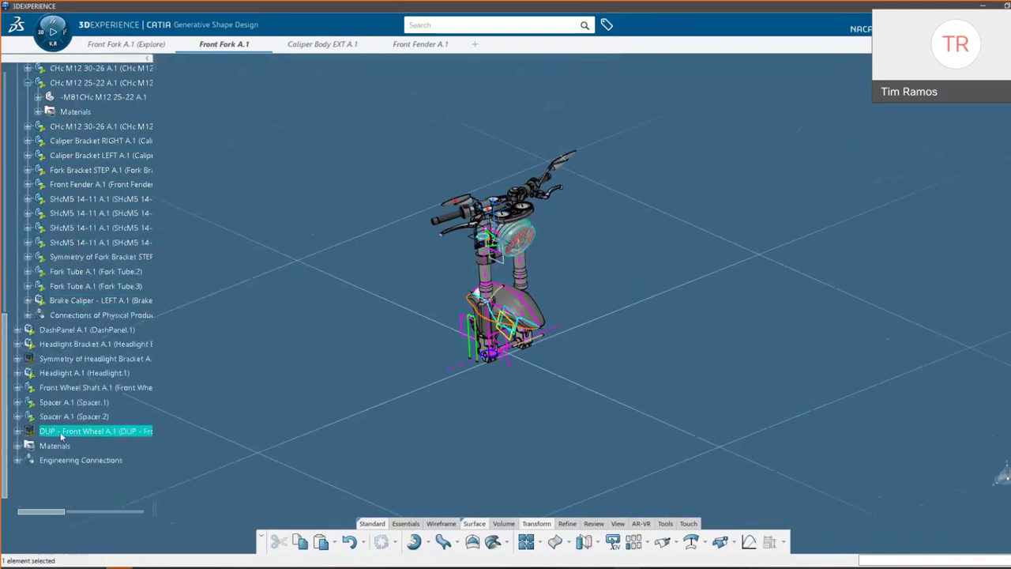
{"action": "right_click", "coordinate": [63, 434]}
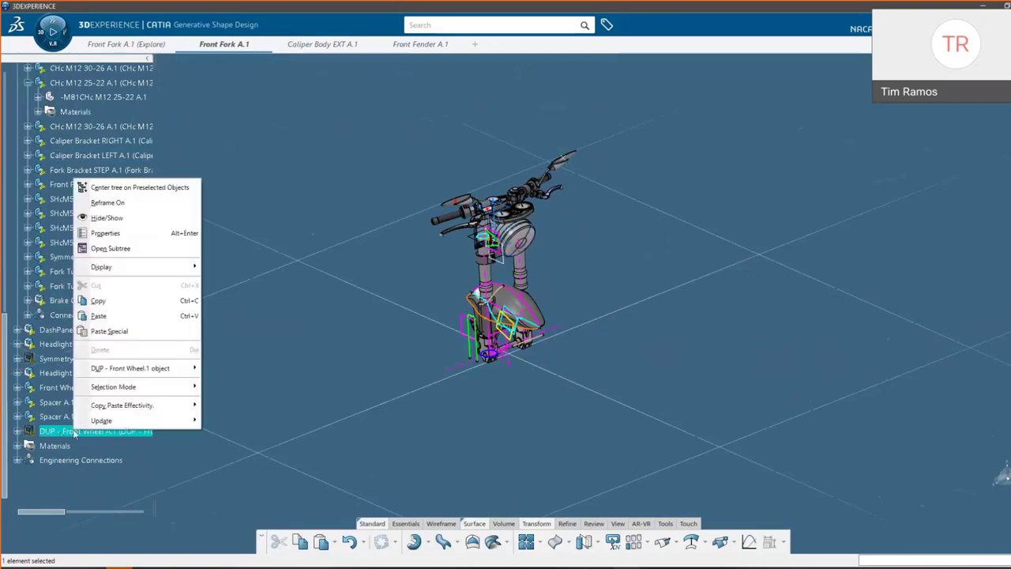
{"action": "left_click", "coordinate": [113, 219]}
{"action": "middle_click_drag", "start_coordinate": [582, 313], "coordinate": [583, 162]}
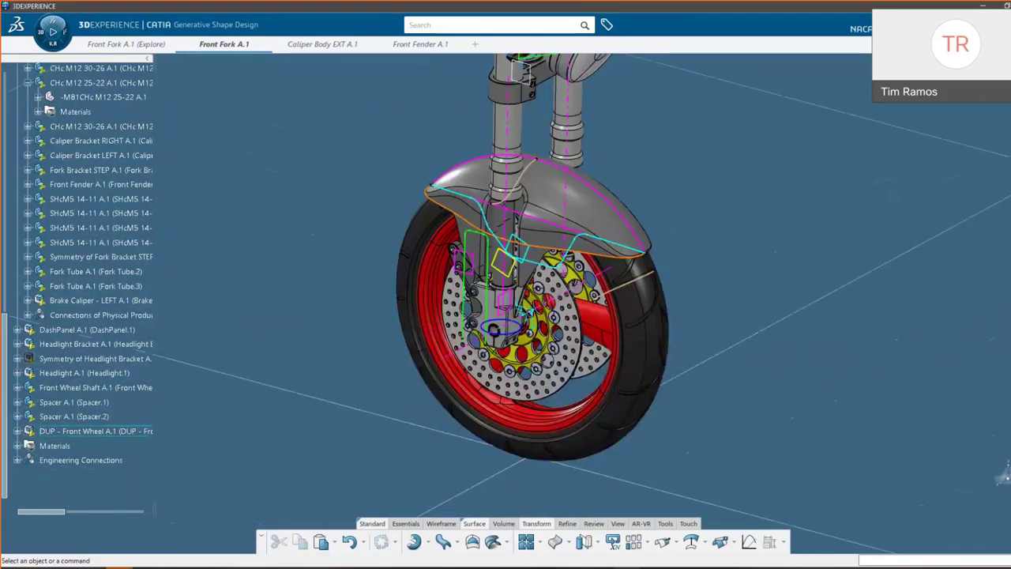
{"action": "left_click", "coordinate": [85, 433]}
{"action": "right_click", "coordinate": [85, 434]}
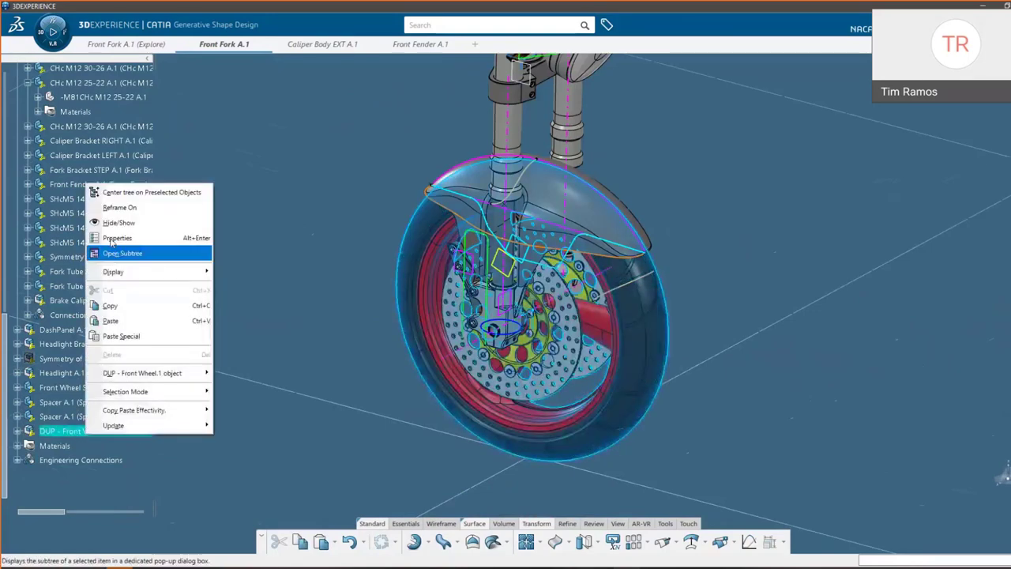
{"action": "left_click", "coordinate": [111, 222]}
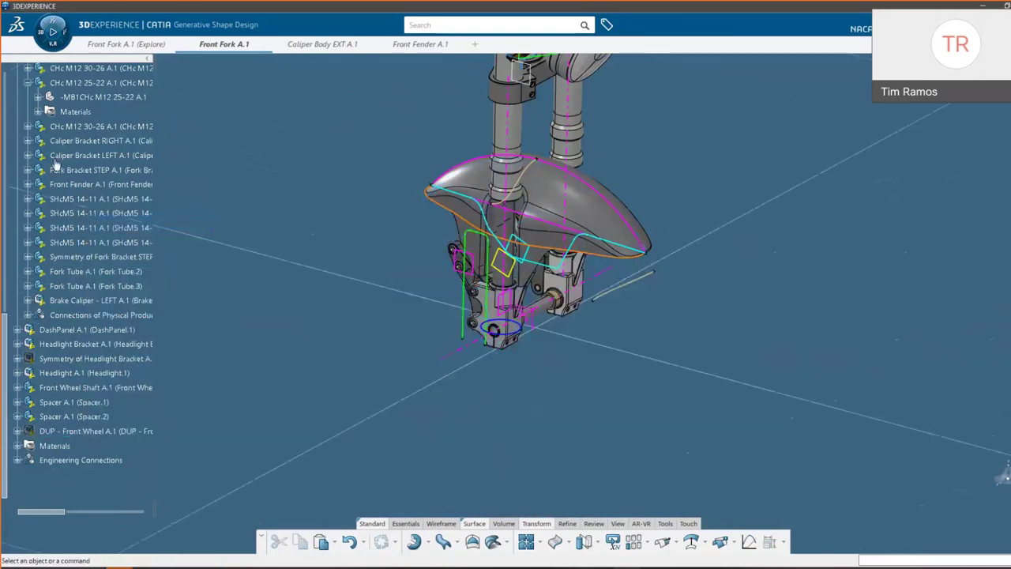
Make the root product Front Fork A.1 active for assembly work and collapse its tree to the top-level components
{"action": "scroll", "coordinate": [55, 165], "scroll_direction": "up", "scroll_amount": 6}
{"action": "scroll", "coordinate": [40, 155], "scroll_direction": "up", "scroll_amount": 8}
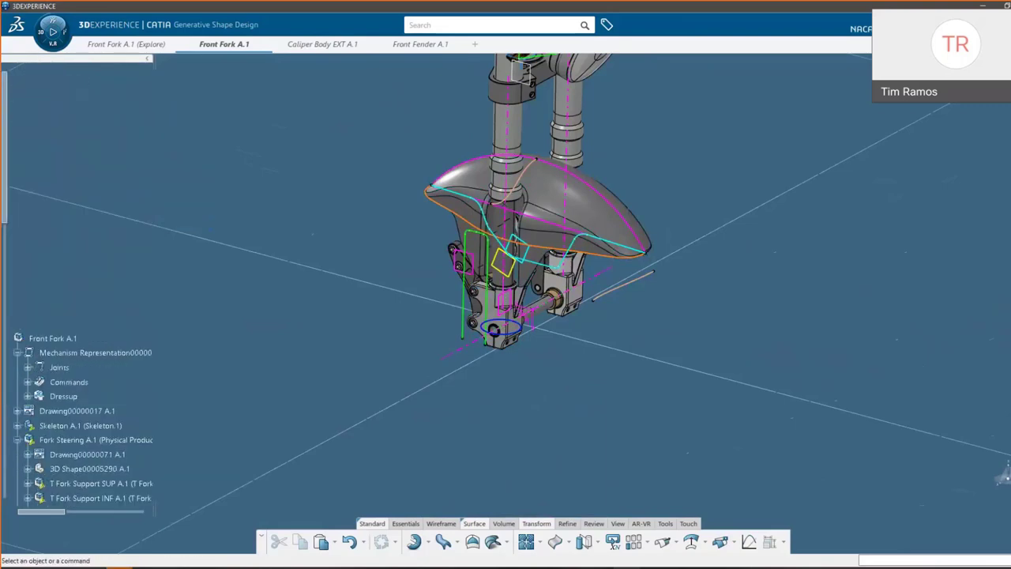
{"action": "left_click", "coordinate": [17, 353]}
{"action": "left_click", "coordinate": [49, 338]}
{"action": "left_click", "coordinate": [17, 395]}
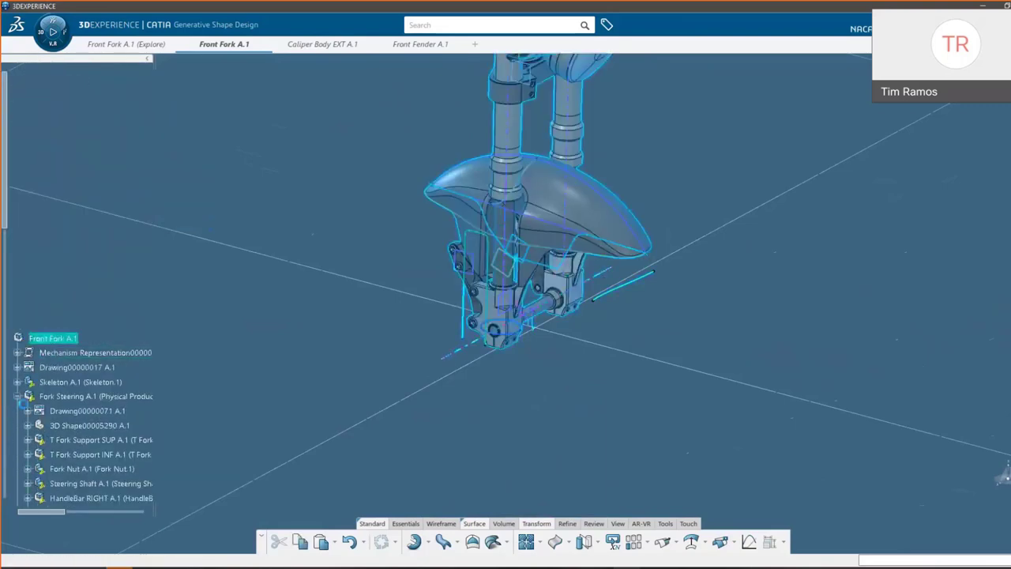
{"action": "left_click", "coordinate": [17, 411]}
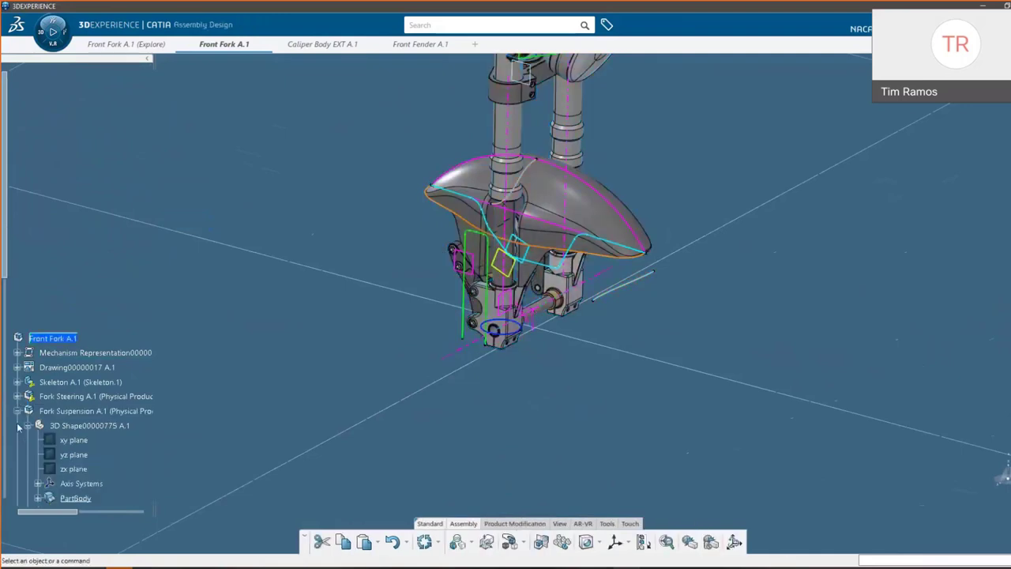
{"action": "left_click", "coordinate": [17, 411]}
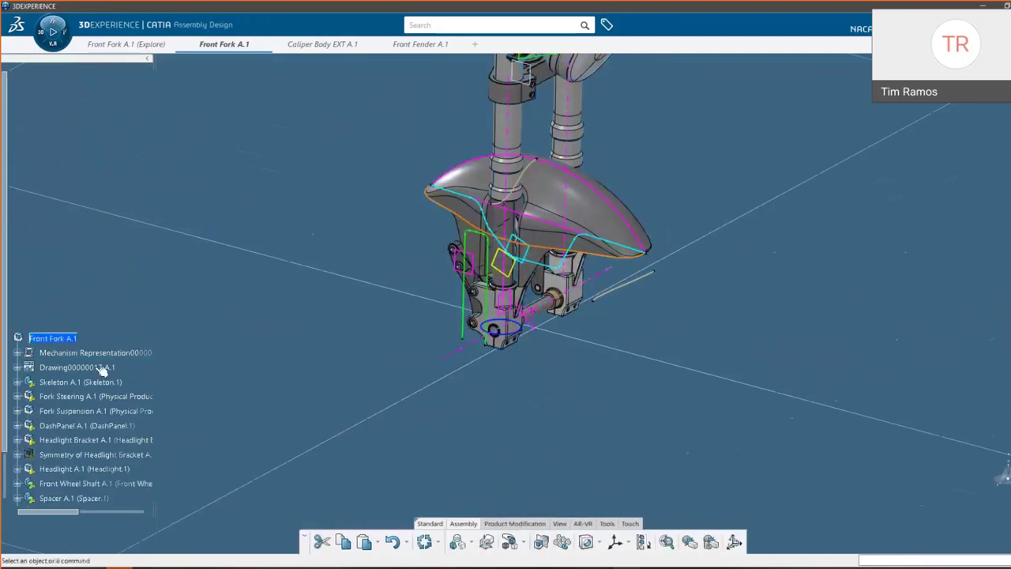
Insert the existing product DUP - Front Wheel into Front Fork A.1, finding it with the search text "dup -"
{"action": "scroll", "coordinate": [102, 370], "scroll_direction": "down", "scroll_amount": 3}
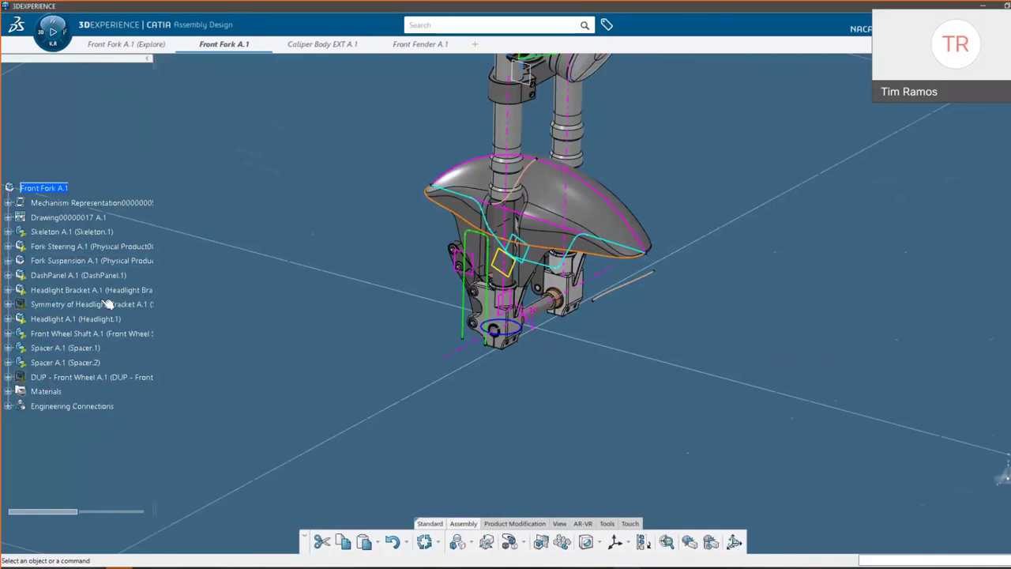
{"action": "right_click", "coordinate": [47, 188]}
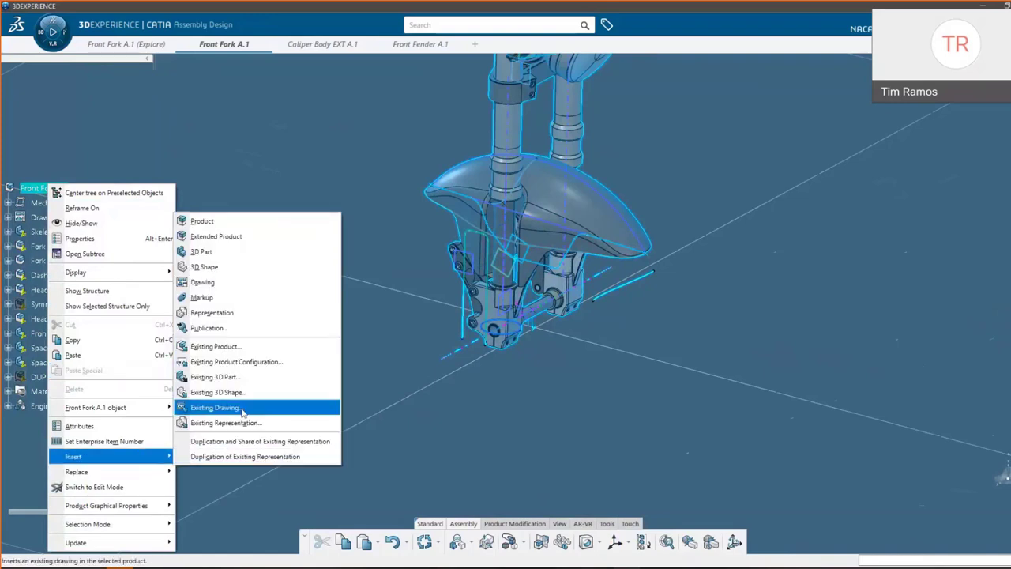
{"action": "left_click", "coordinate": [208, 349]}
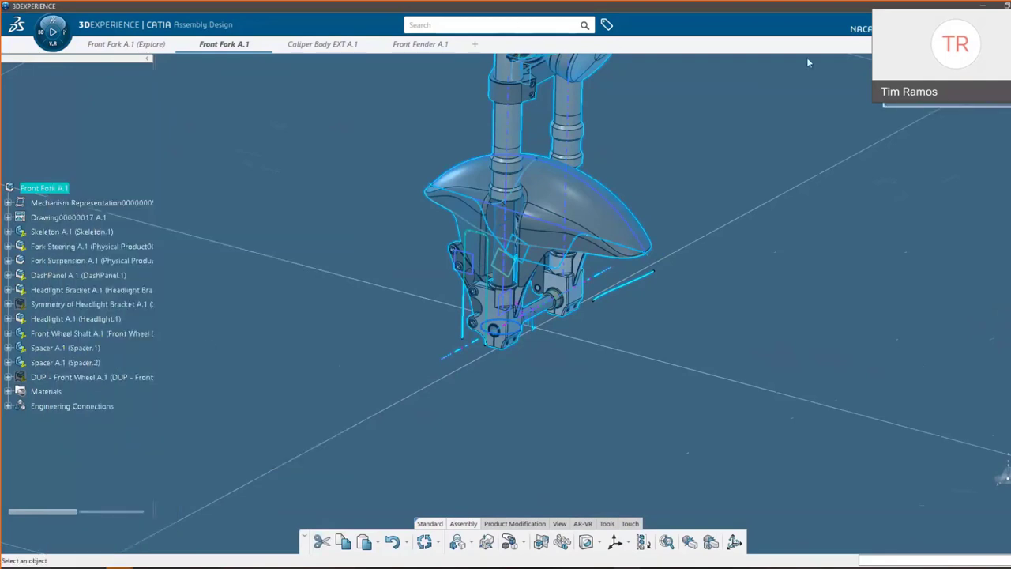
{"action": "left_click", "coordinate": [512, 25]}
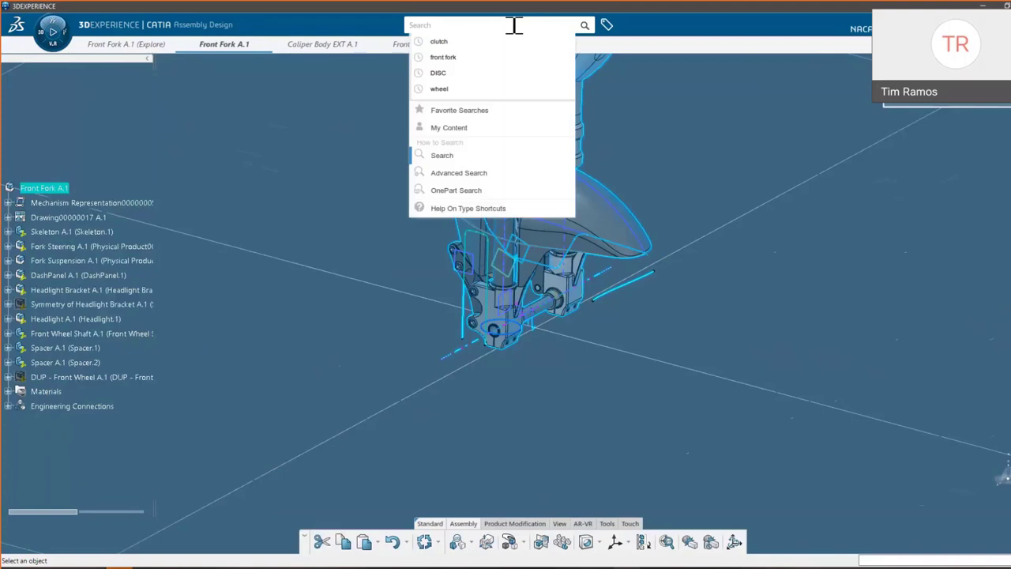
{"action": "type", "text": "dup -"}
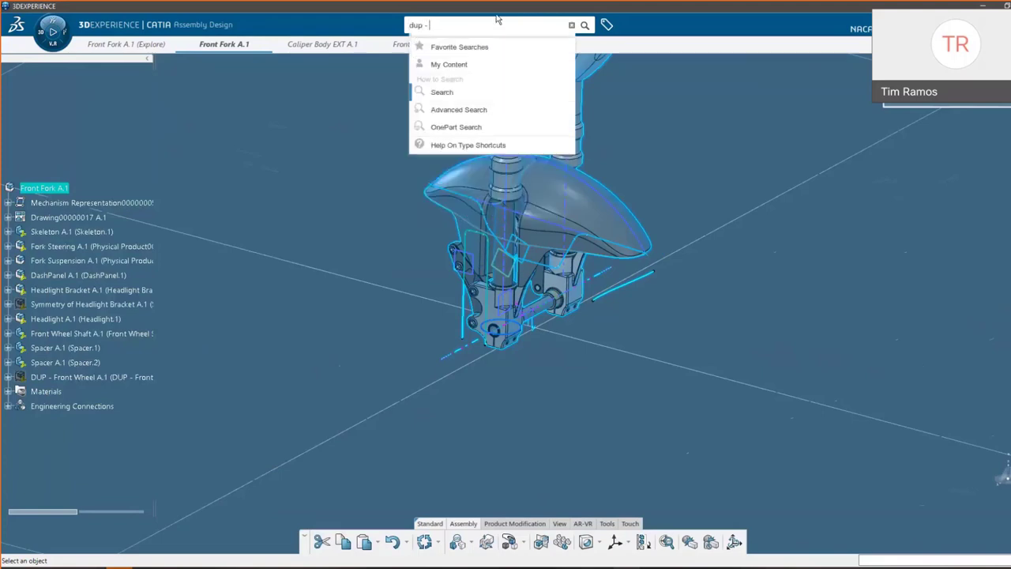
{"action": "key", "text": "Return"}
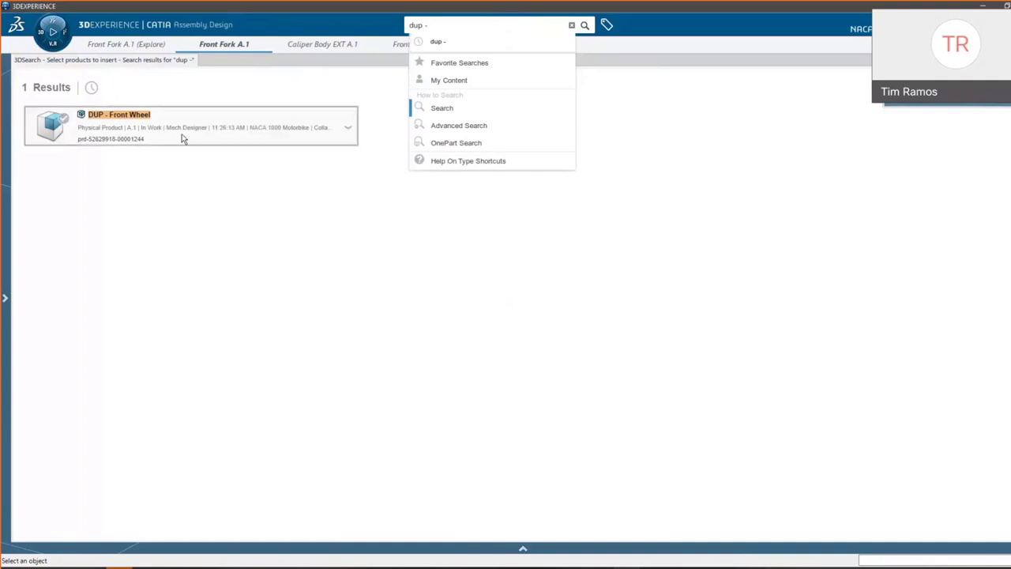
{"action": "left_click", "coordinate": [184, 138]}
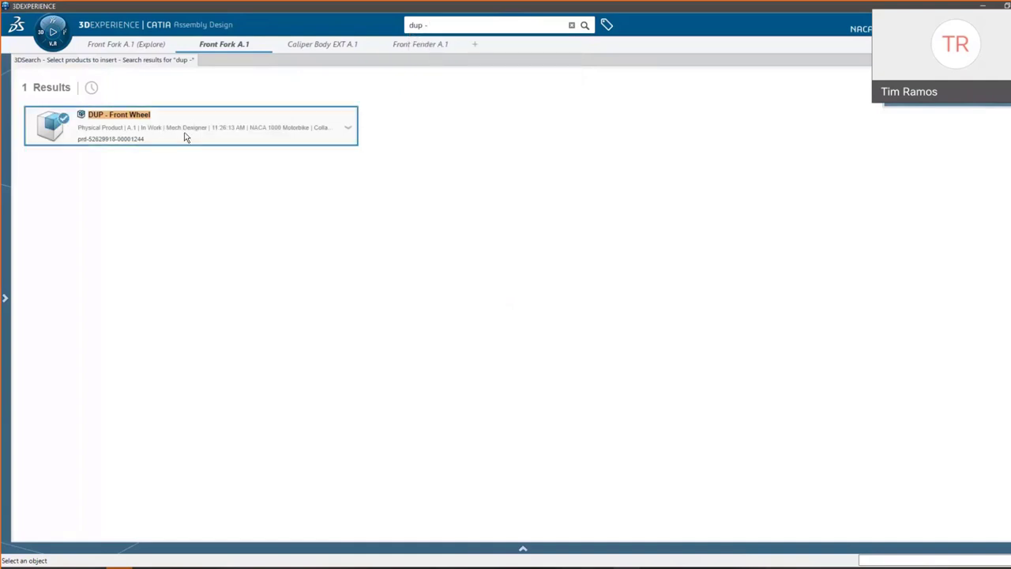
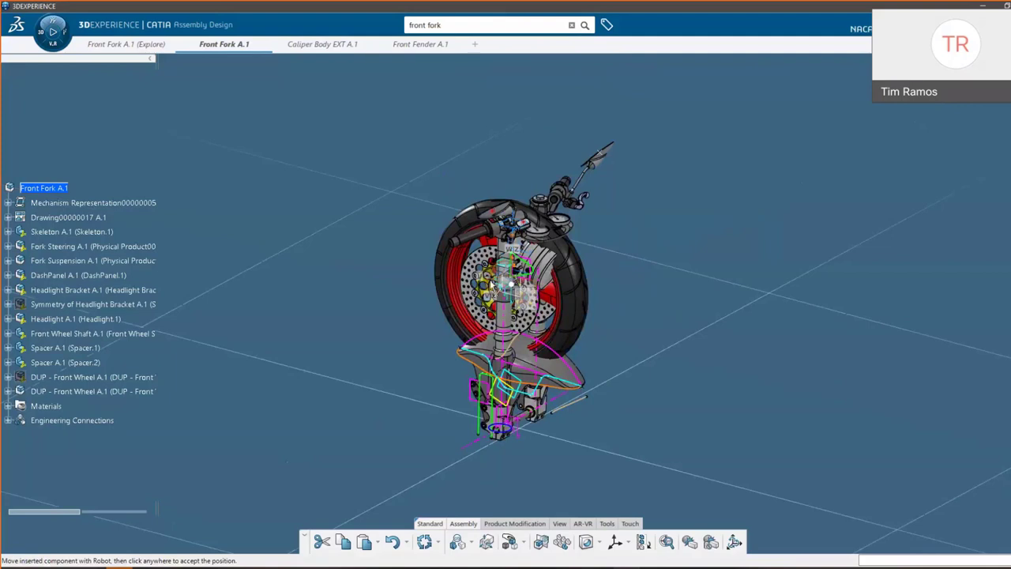
Move the newly inserted front wheel clear of the fork and accept its position
{"action": "left_click_drag", "start_coordinate": [491, 285], "coordinate": [755, 454]}
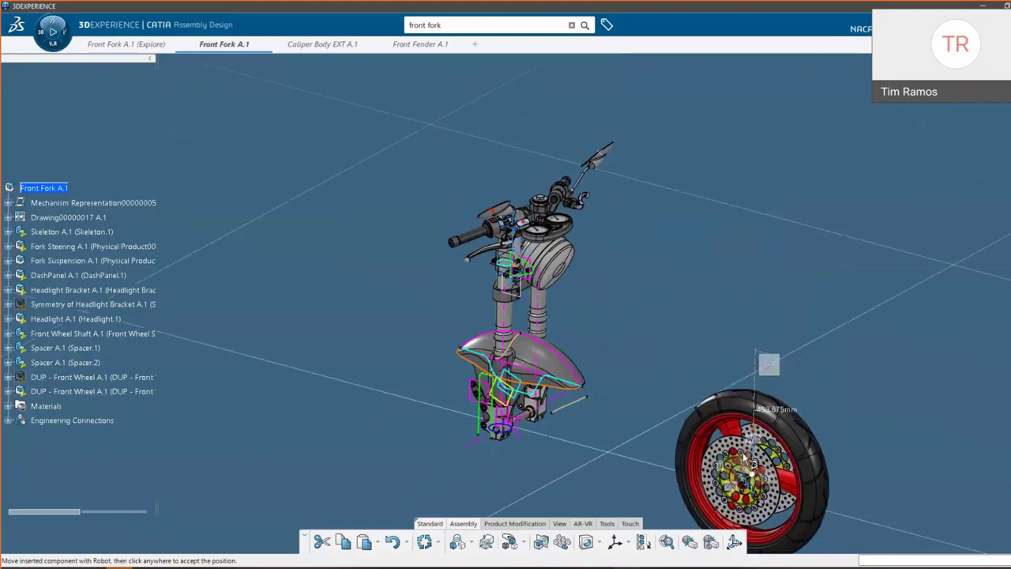
{"action": "middle_click_drag", "start_coordinate": [559, 441], "coordinate": [553, 256]}
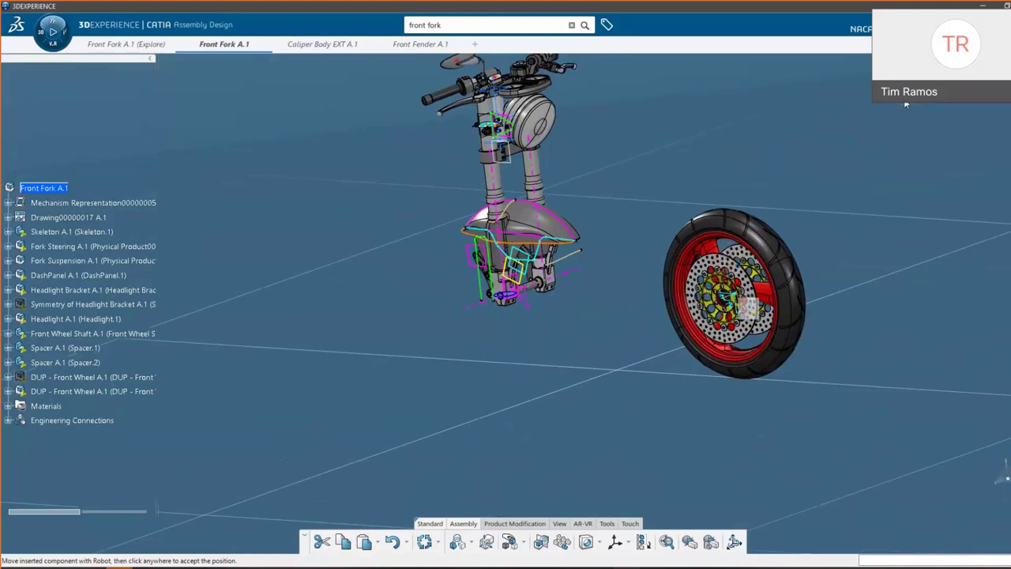
{"action": "left_click", "coordinate": [776, 320]}
{"action": "left_click", "coordinate": [809, 276]}
{"action": "middle_click_drag", "start_coordinate": [840, 321], "coordinate": [785, 303]}
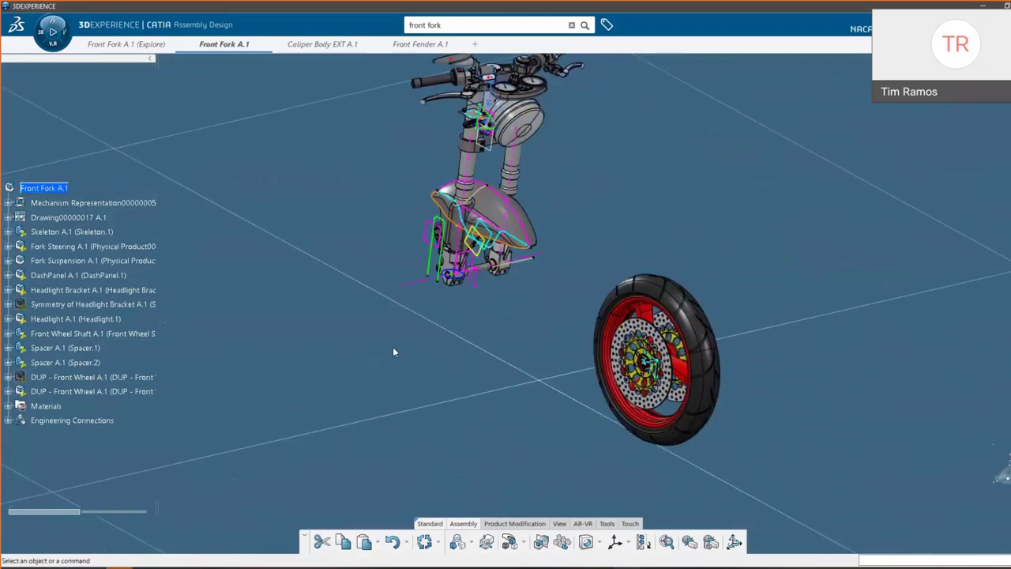
Start an engineering connection and insert an axis-based Revolute constraint in it
{"action": "left_click", "coordinate": [457, 541]}
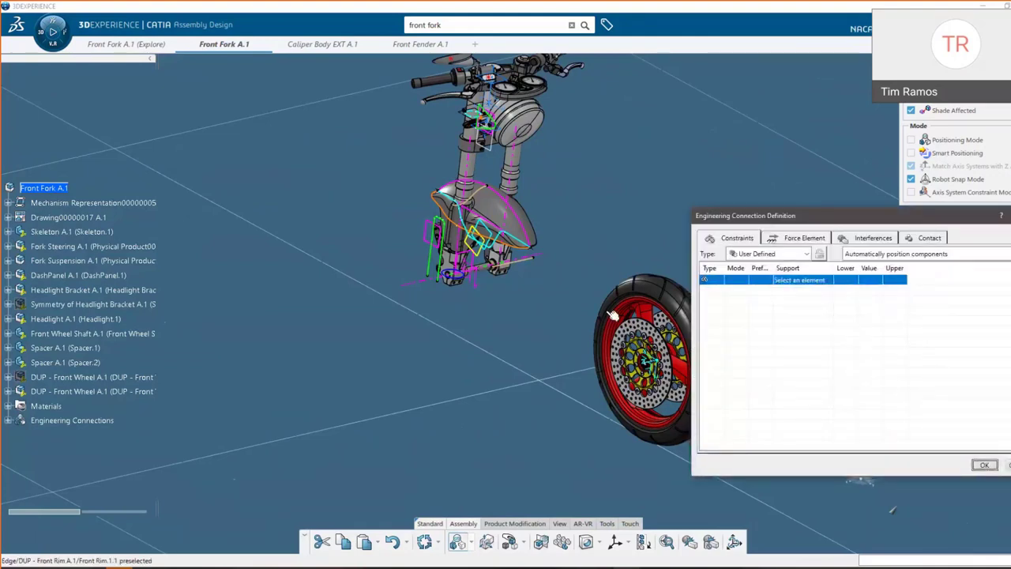
{"action": "middle_click_drag", "start_coordinate": [612, 314], "coordinate": [610, 281]}
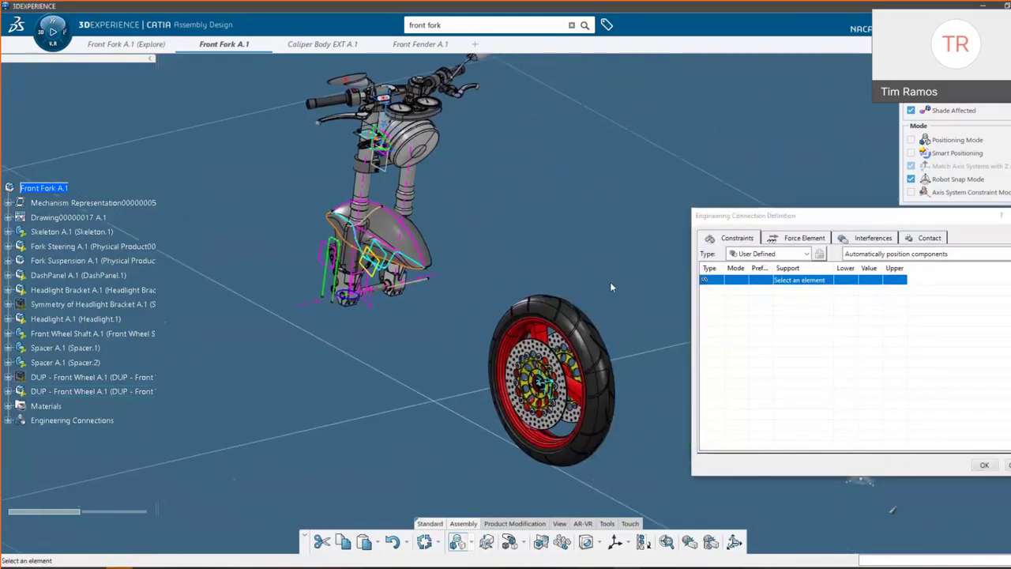
{"action": "right_click", "coordinate": [706, 278]}
{"action": "left_click", "coordinate": [787, 307]}
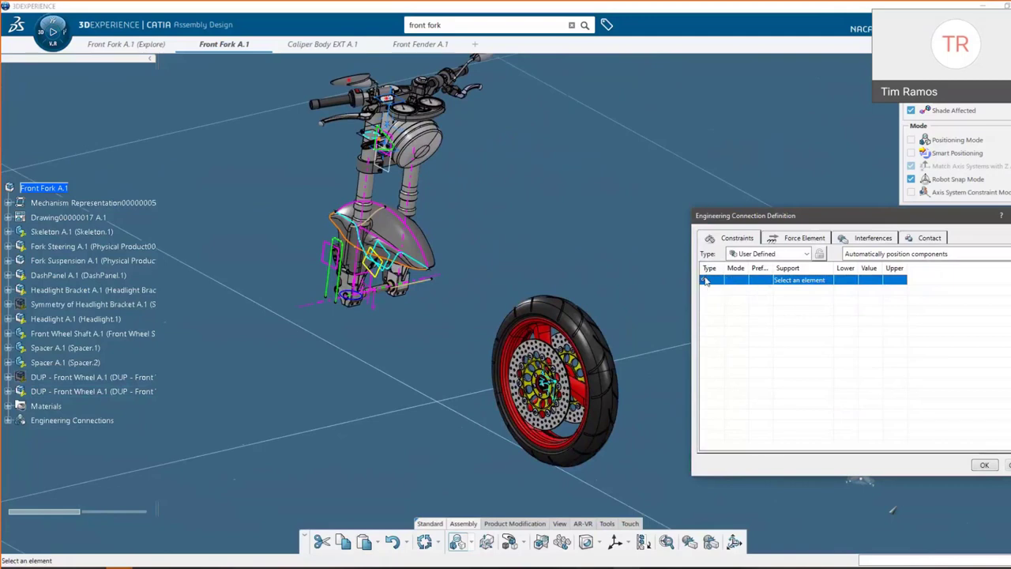
{"action": "right_click", "coordinate": [705, 281]}
{"action": "mouse_move", "coordinate": [730, 286]}
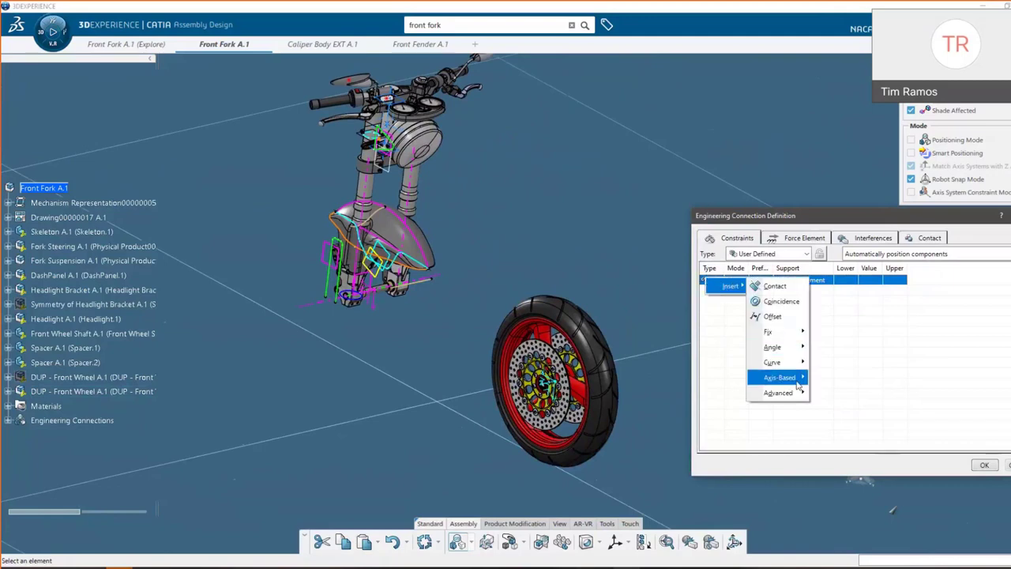
{"action": "mouse_move", "coordinate": [787, 378]}
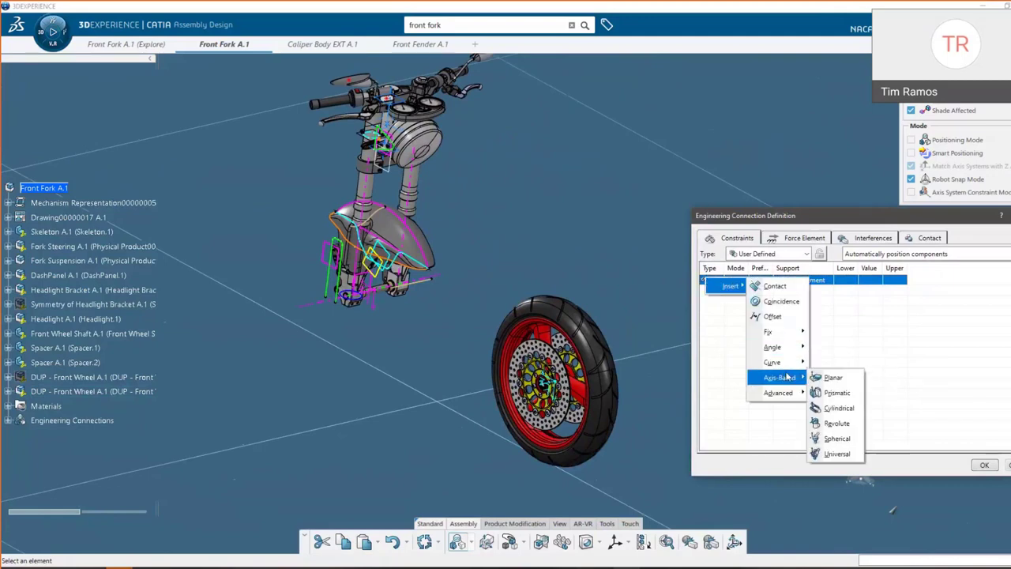
{"action": "left_click", "coordinate": [832, 424]}
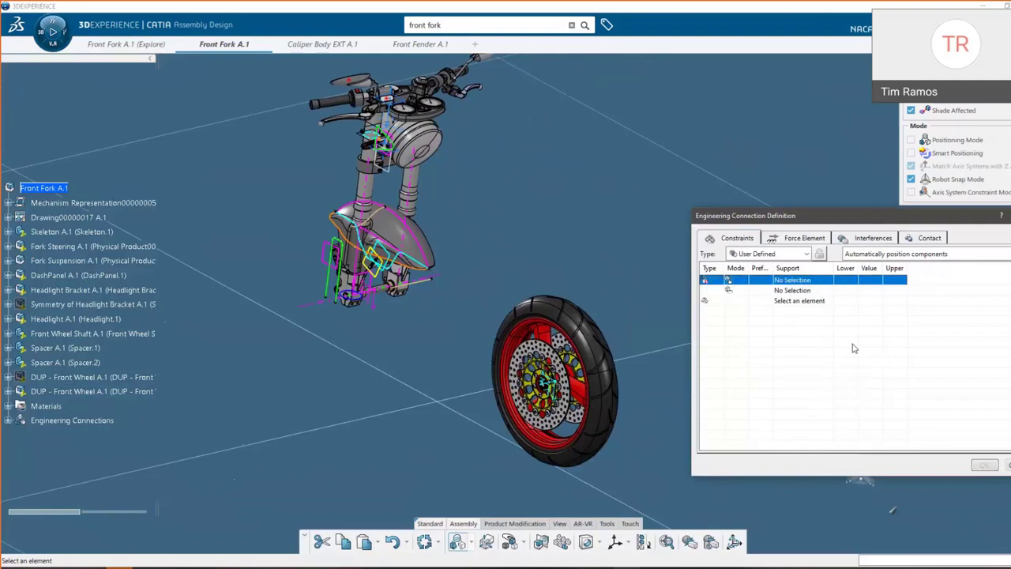
{"action": "right_click", "coordinate": [793, 282]}
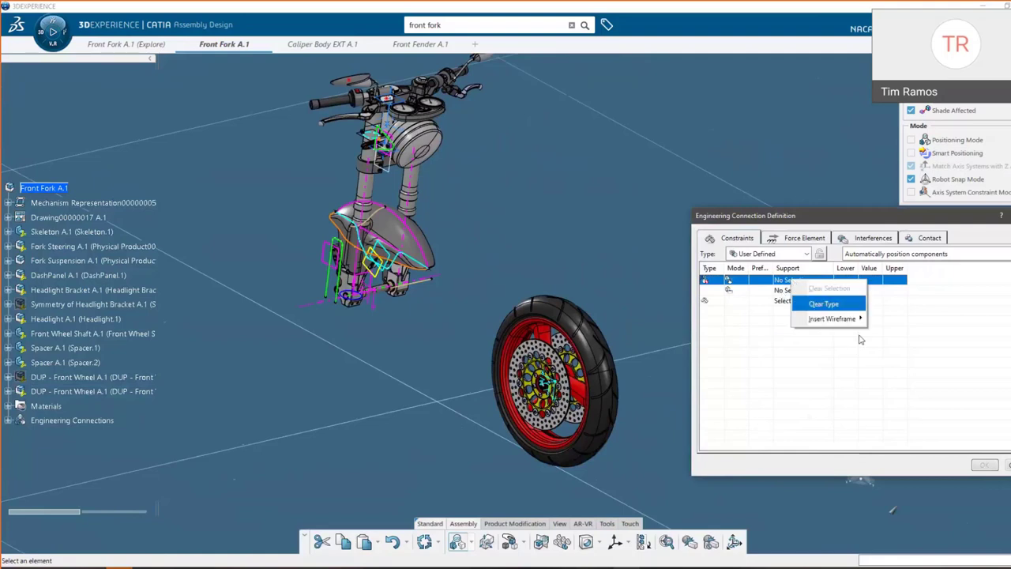
{"action": "mouse_move", "coordinate": [858, 321]}
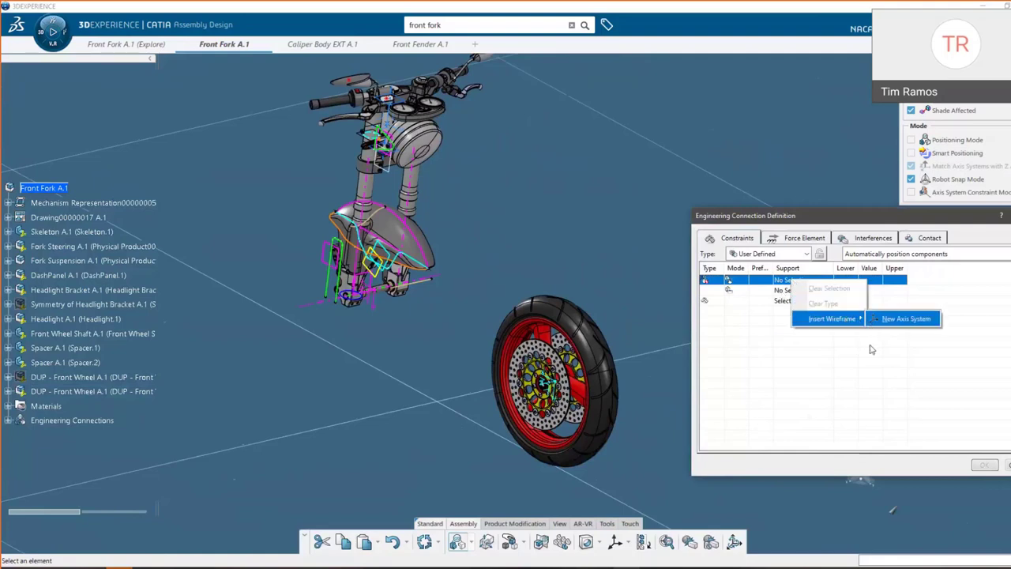
{"action": "left_click", "coordinate": [870, 346]}
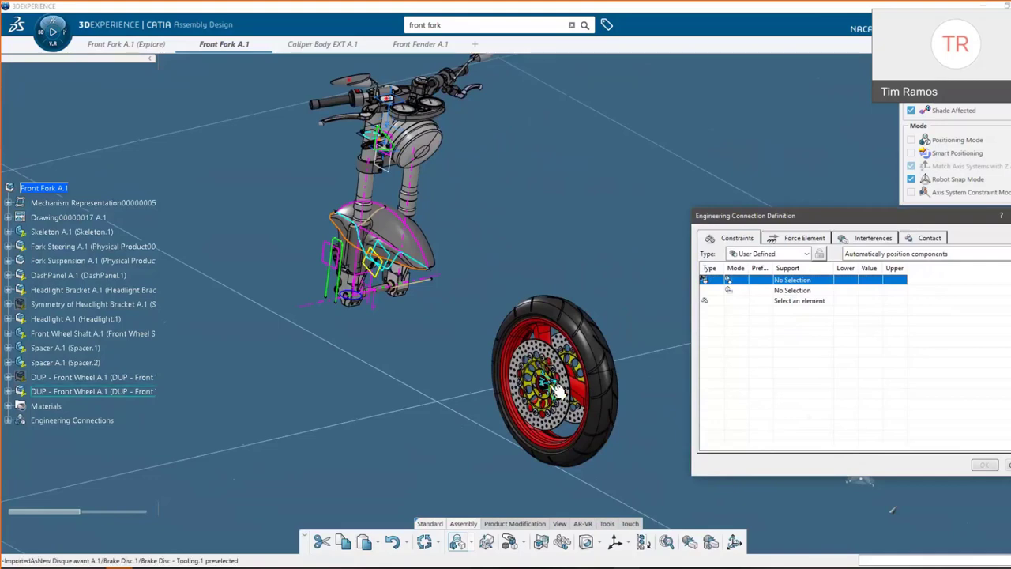
Pick Axis System.3 at the wheel hub and Axis System.1 at the fork's wheel shaft as the revolute constraint's supports
{"action": "scroll", "coordinate": [556, 390], "scroll_direction": "up", "scroll_amount": 2}
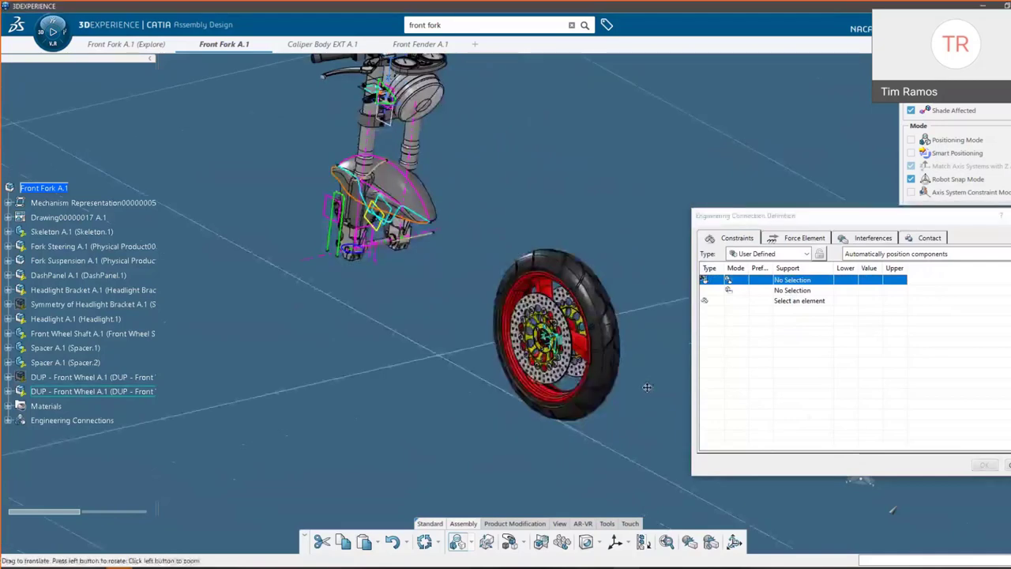
{"action": "left_click", "coordinate": [585, 363]}
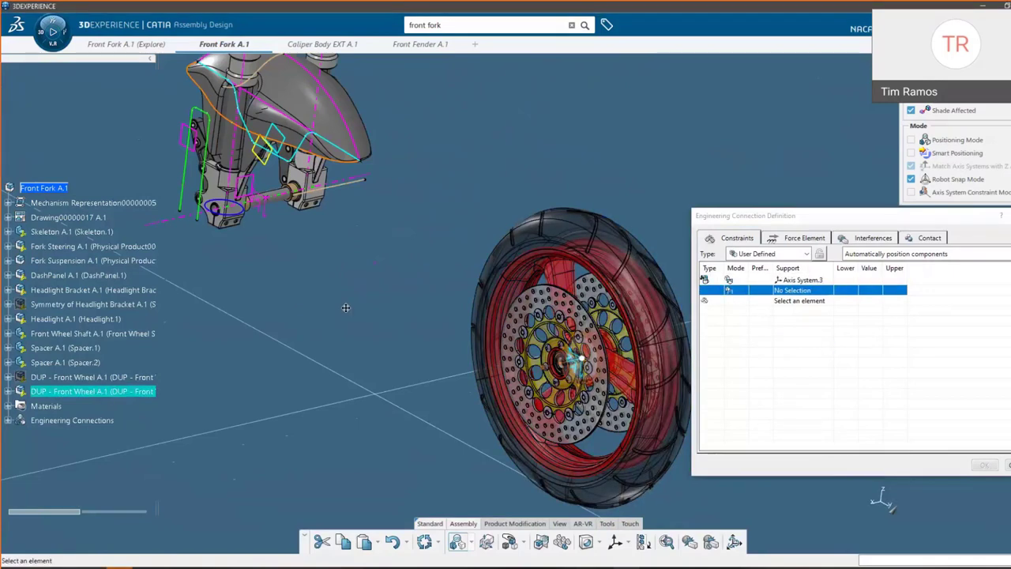
{"action": "middle_click_drag", "start_coordinate": [251, 196], "coordinate": [276, 232]}
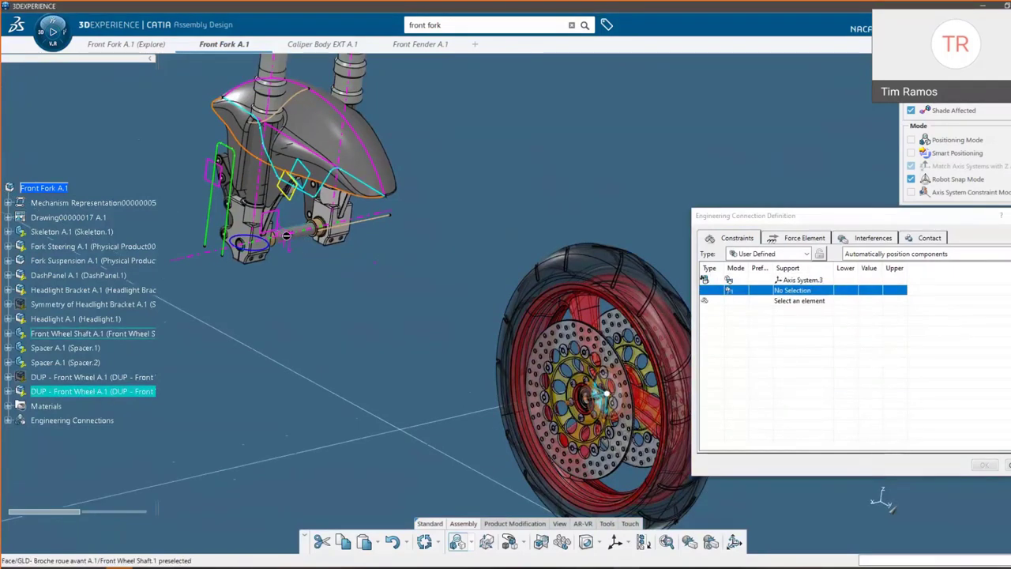
{"action": "left_click", "coordinate": [289, 230]}
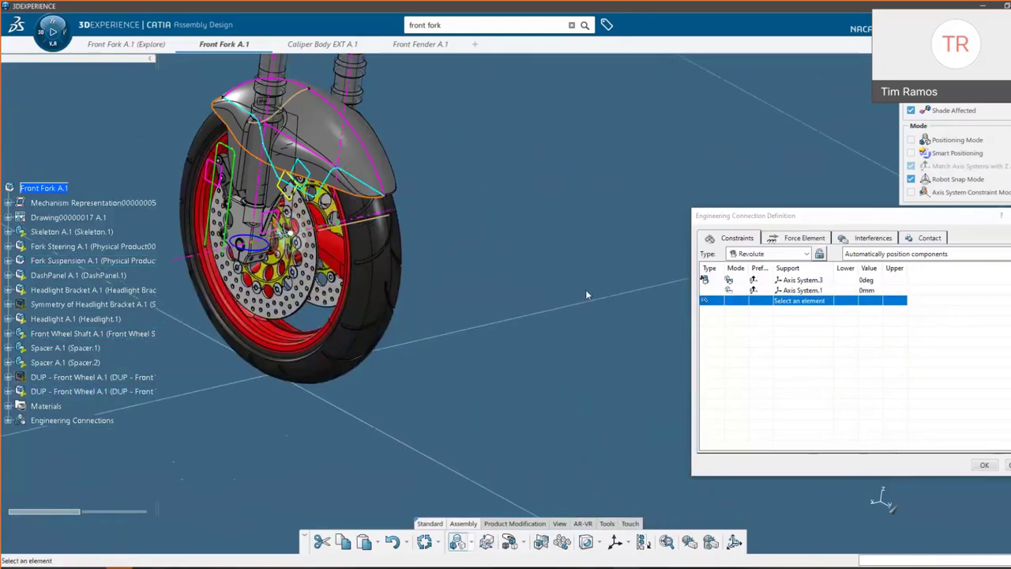
Limit the revolute connection's angle to a lower value of 0deg and an upper value of 900deg
{"action": "left_click", "coordinate": [838, 281]}
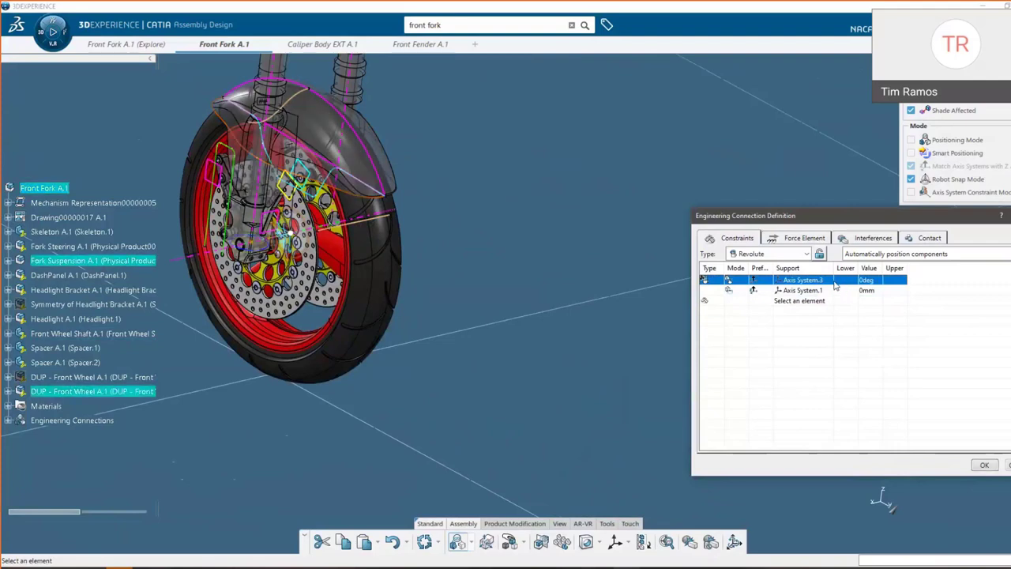
{"action": "left_click", "coordinate": [850, 285]}
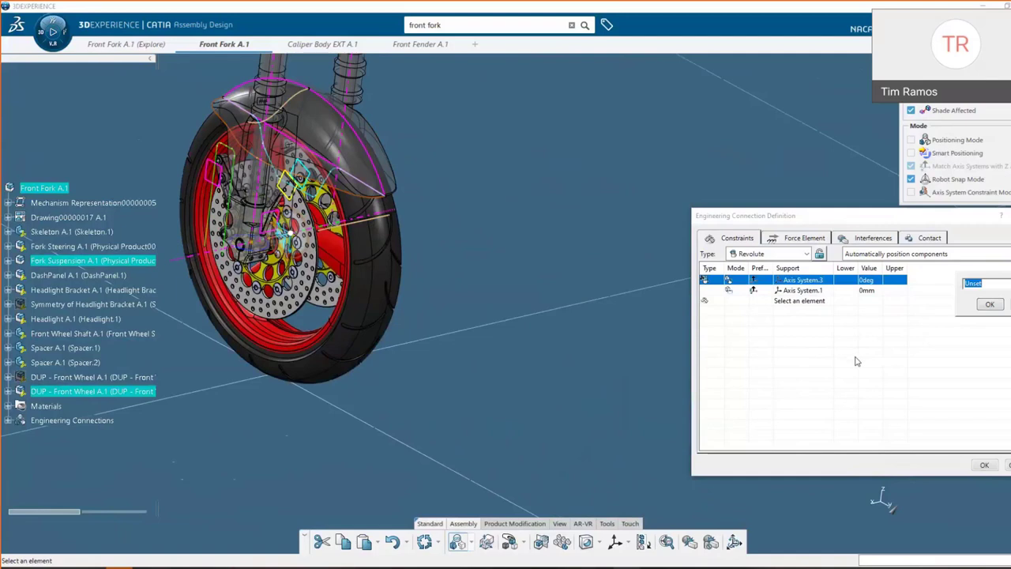
{"action": "type", "text": "0"}
{"action": "key", "text": "Return"}
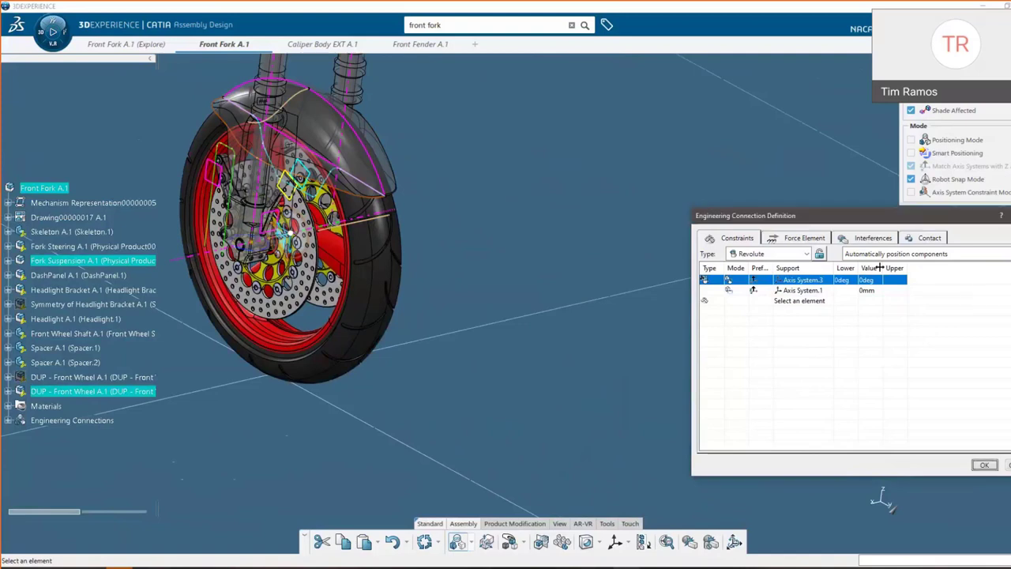
{"action": "double_click", "coordinate": [904, 280]}
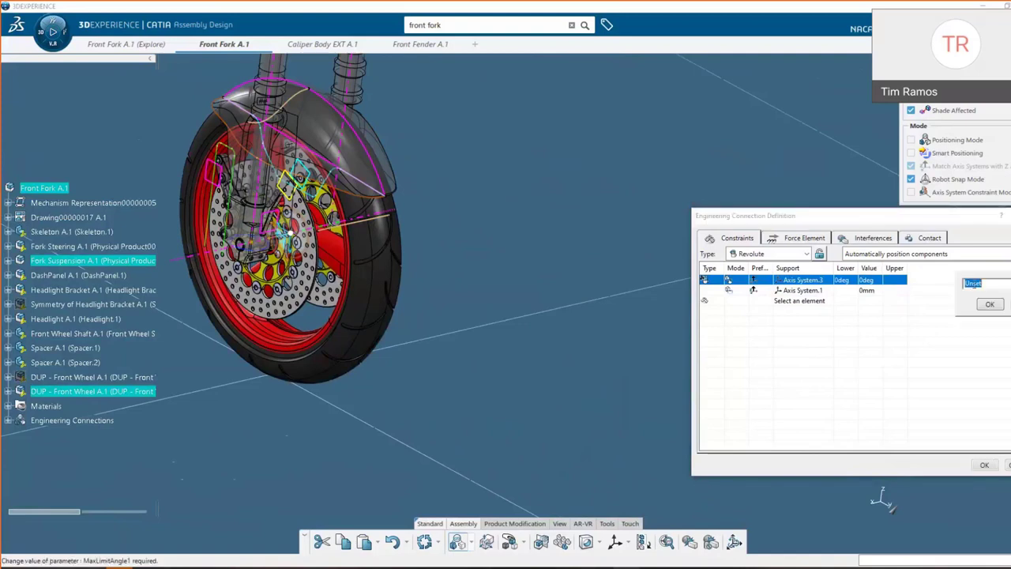
{"action": "type", "text": "900deg"}
{"action": "key", "text": "Return"}
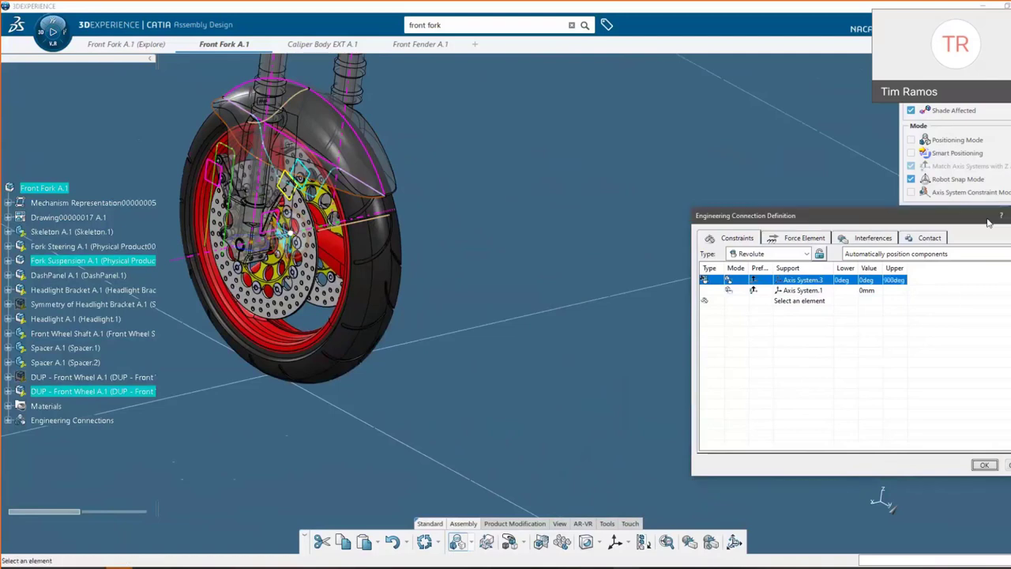
Confirm the engineering connection without making "check no clash" a specification
{"action": "left_click", "coordinate": [984, 465]}
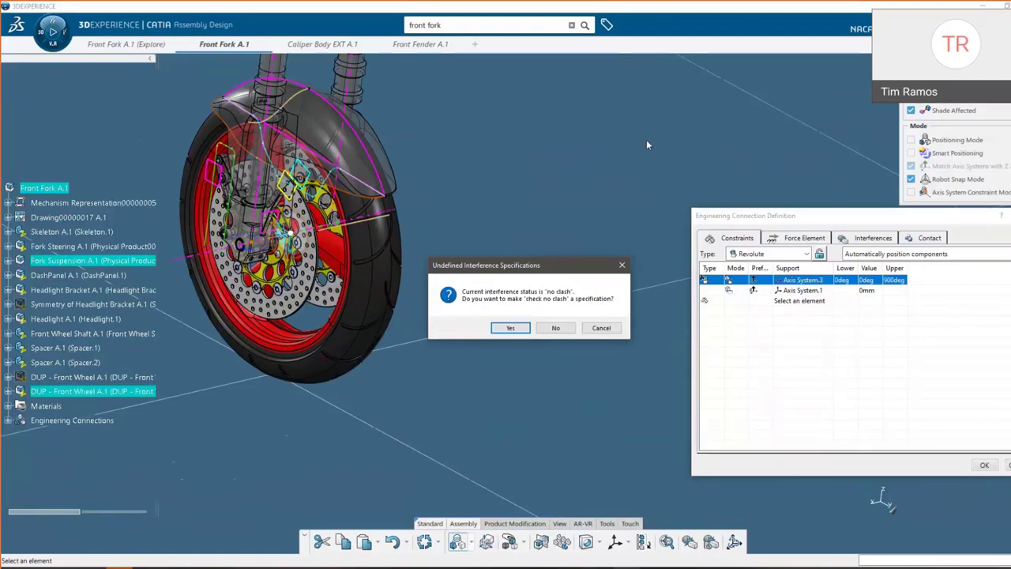
{"action": "left_click_drag", "start_coordinate": [444, 267], "coordinate": [557, 166]}
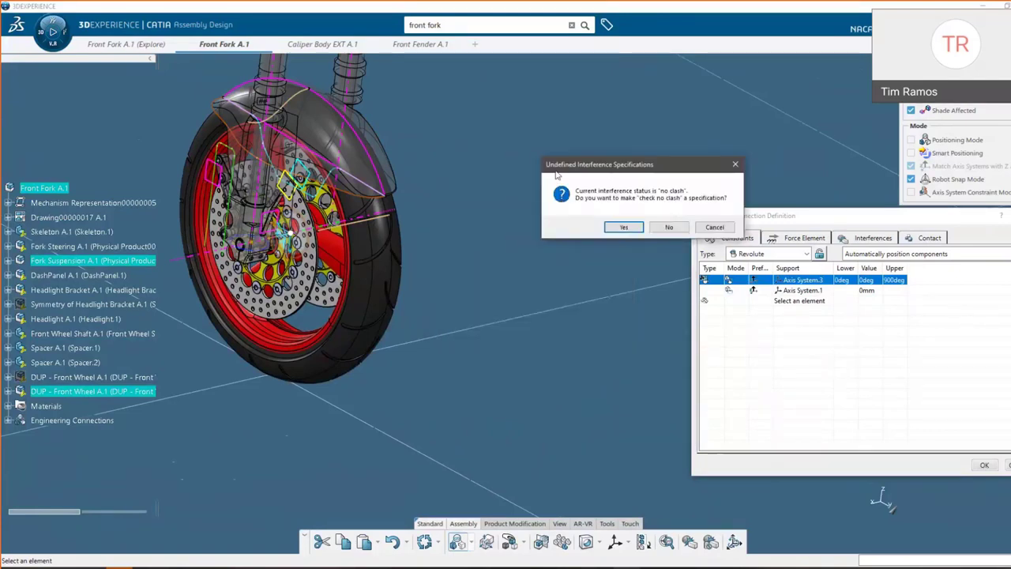
{"action": "left_click", "coordinate": [664, 231]}
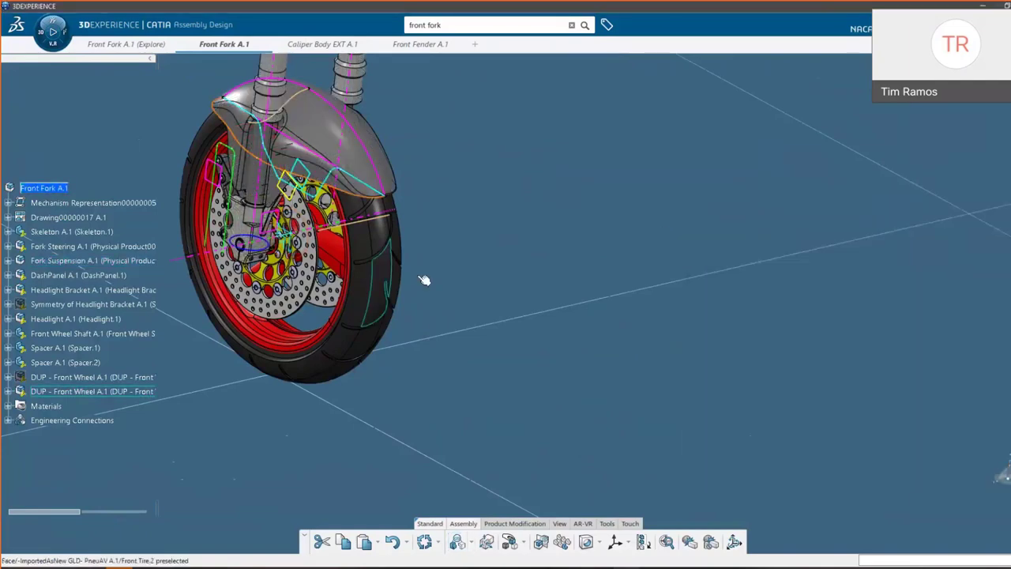
Look over the mounted wheel and expand the front fork's Mechanism Representation to view its contents
{"action": "middle_click_drag", "start_coordinate": [389, 306], "coordinate": [465, 324]}
{"action": "left_click", "coordinate": [465, 324]}
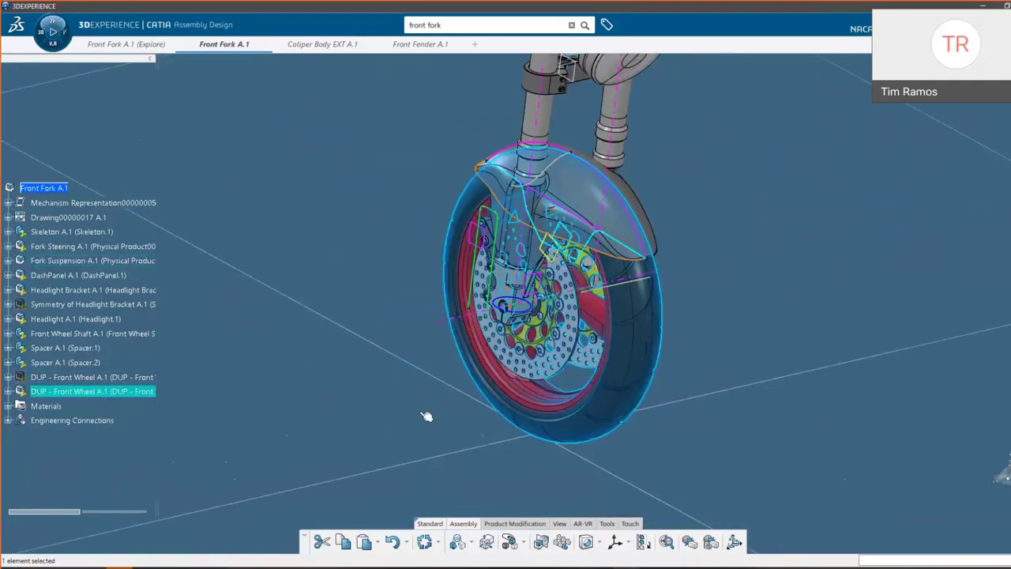
{"action": "left_click", "coordinate": [9, 203]}
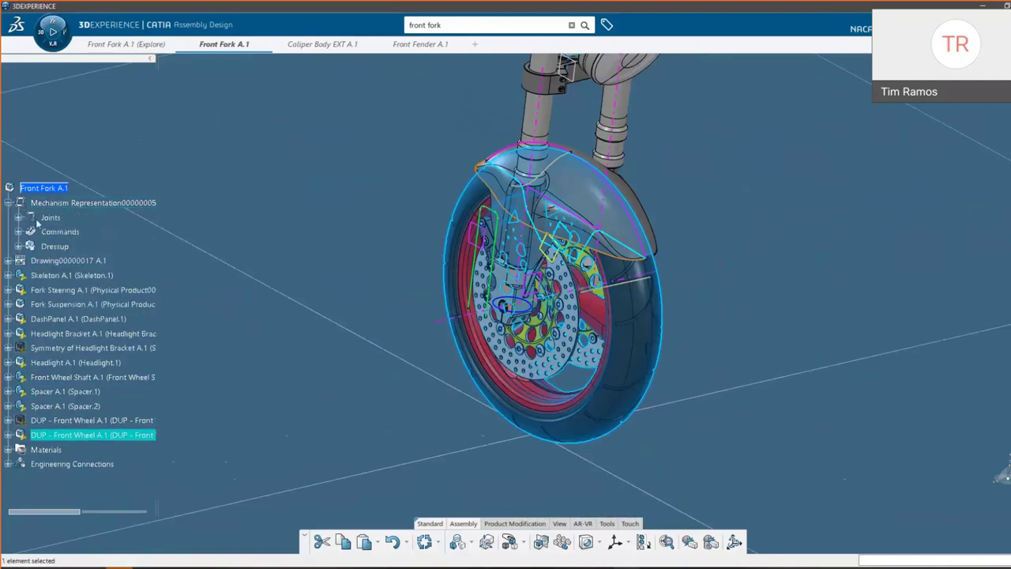
{"action": "left_click", "coordinate": [69, 204]}
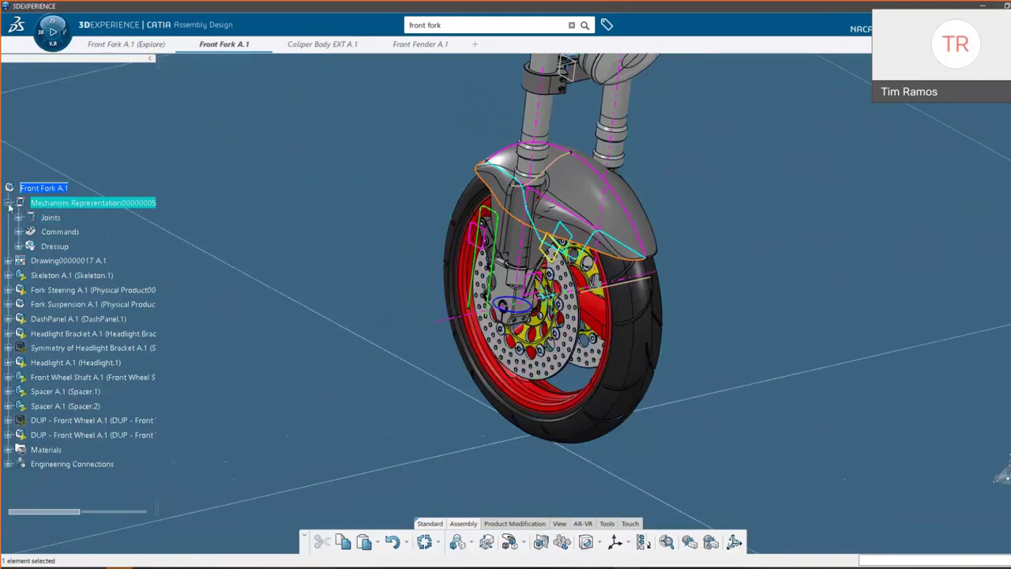
In the front fork's mechanism, exclude the joint Revolute.15 and include the new joint Revolute.16 instead
{"action": "left_click", "coordinate": [53, 217]}
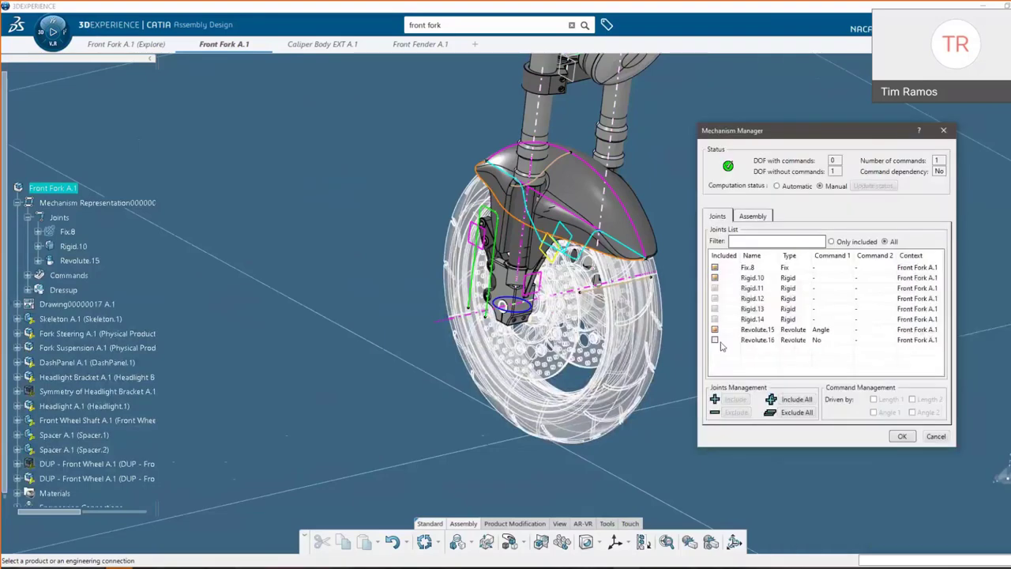
{"action": "left_click", "coordinate": [715, 329]}
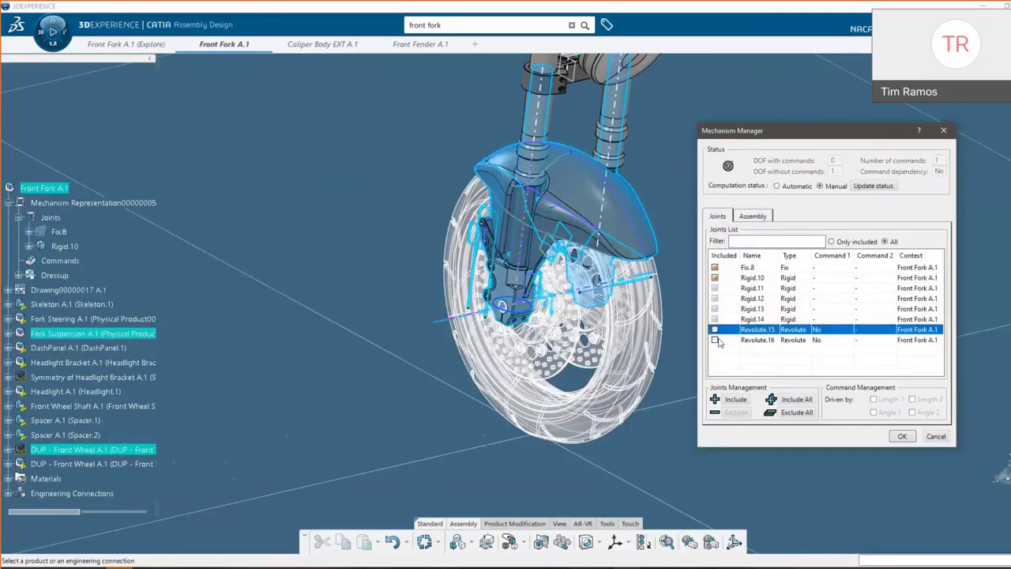
{"action": "left_click", "coordinate": [715, 339]}
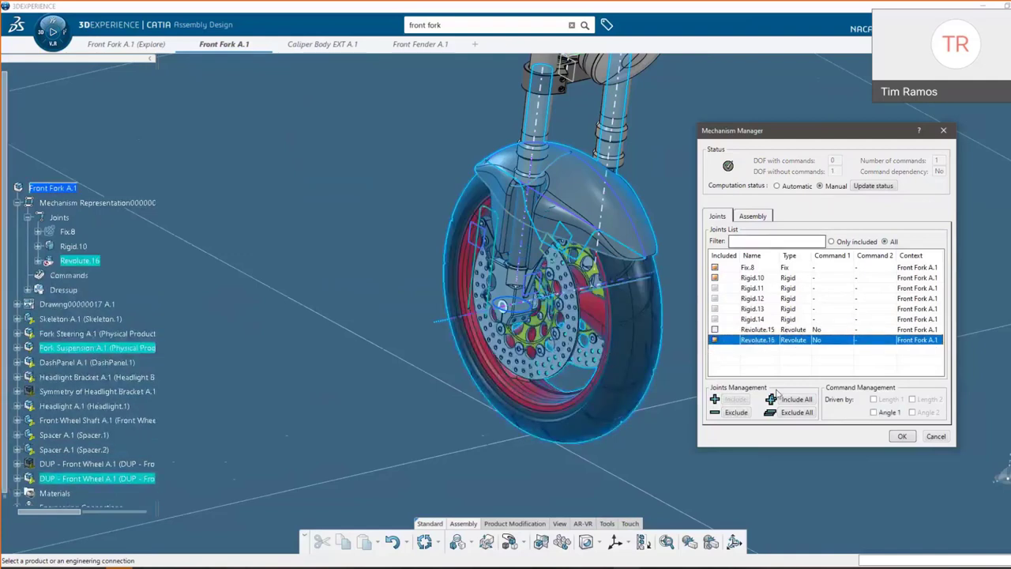
Drive Revolute.16 by Angle 1, update the mechanism status and confirm the mechanism definition
{"action": "left_click", "coordinate": [873, 412]}
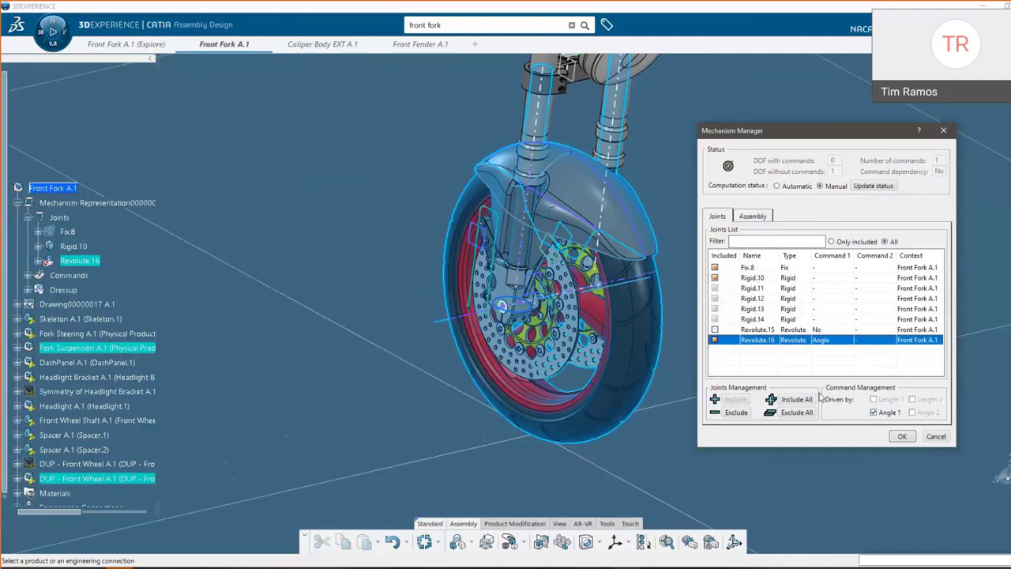
{"action": "left_click", "coordinate": [868, 188]}
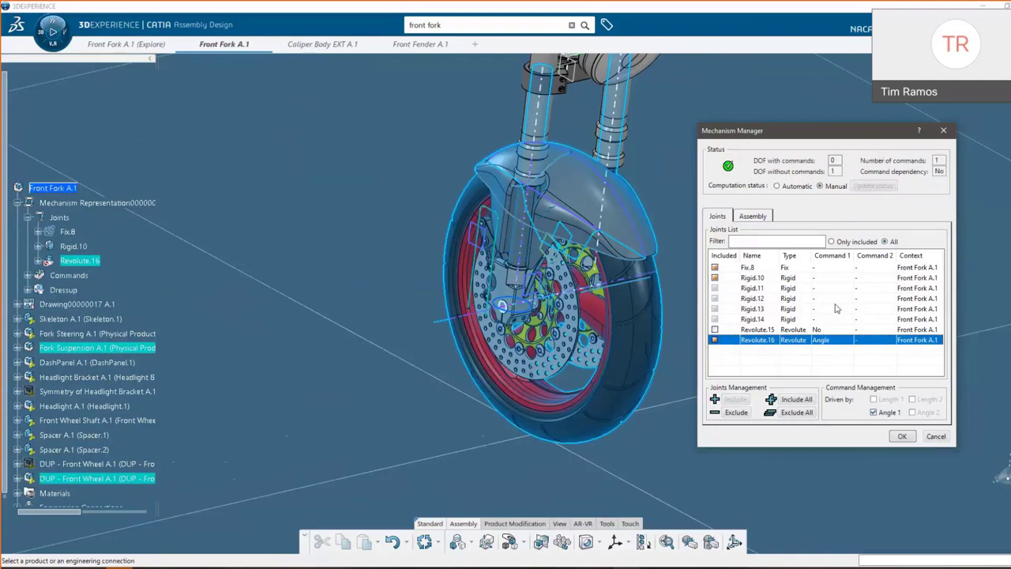
{"action": "left_click", "coordinate": [901, 437]}
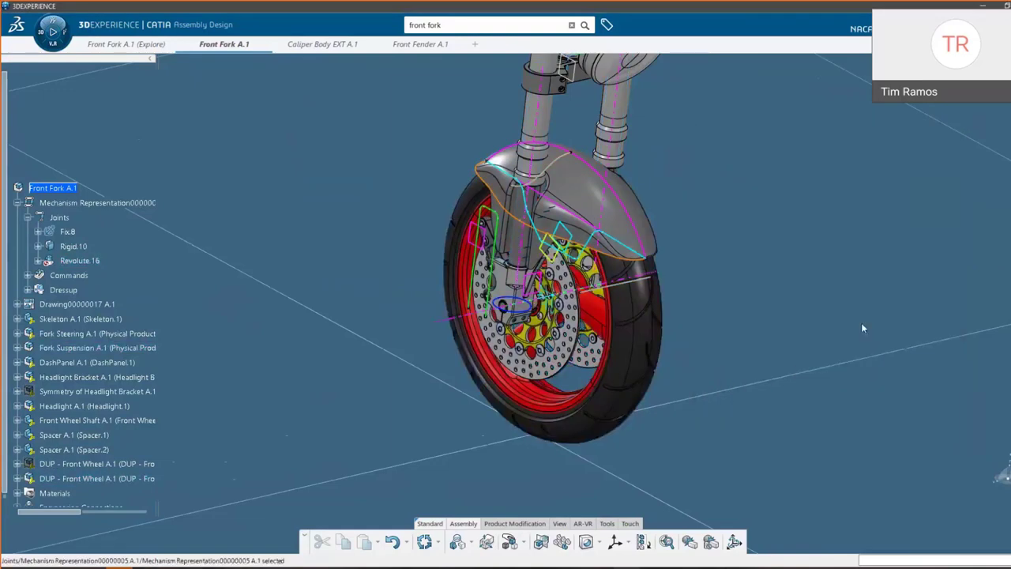
Play the mechanism by turning the front wheel from 0 to 900deg with the Revolute.16 command, and close the player
{"action": "double_click", "coordinate": [61, 276]}
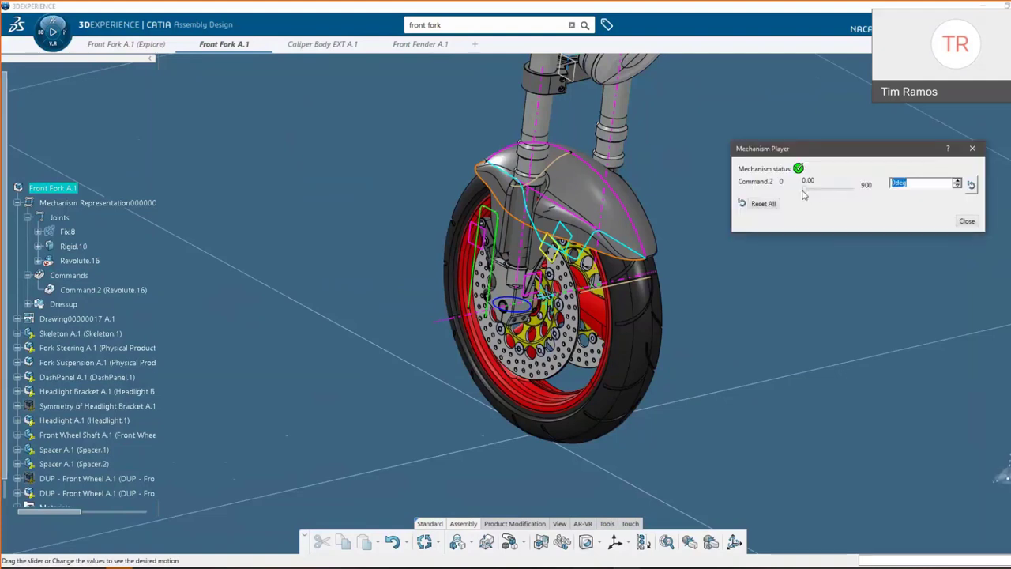
{"action": "left_click_drag", "start_coordinate": [805, 191], "coordinate": [861, 200]}
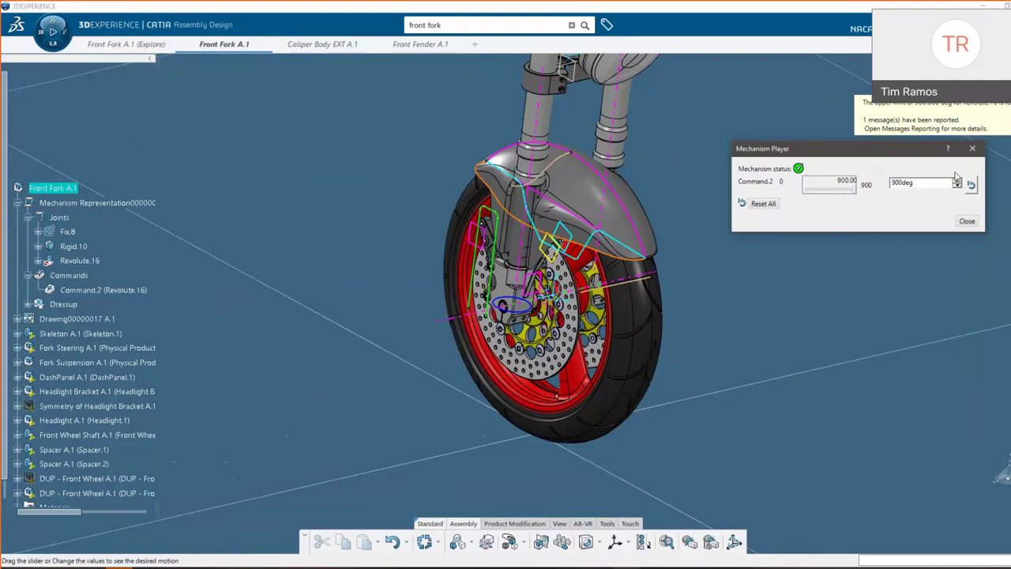
{"action": "left_click", "coordinate": [971, 150]}
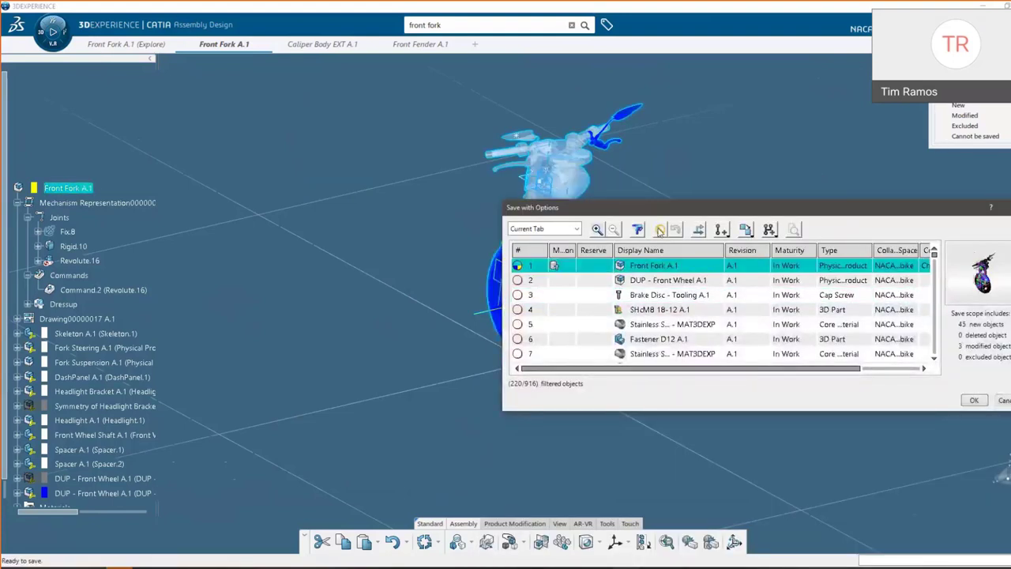
Exclude Front Fork A.1 from the save scope, expand the list of objects to save and select Front Fender A.1 in it
{"action": "left_click", "coordinate": [659, 230]}
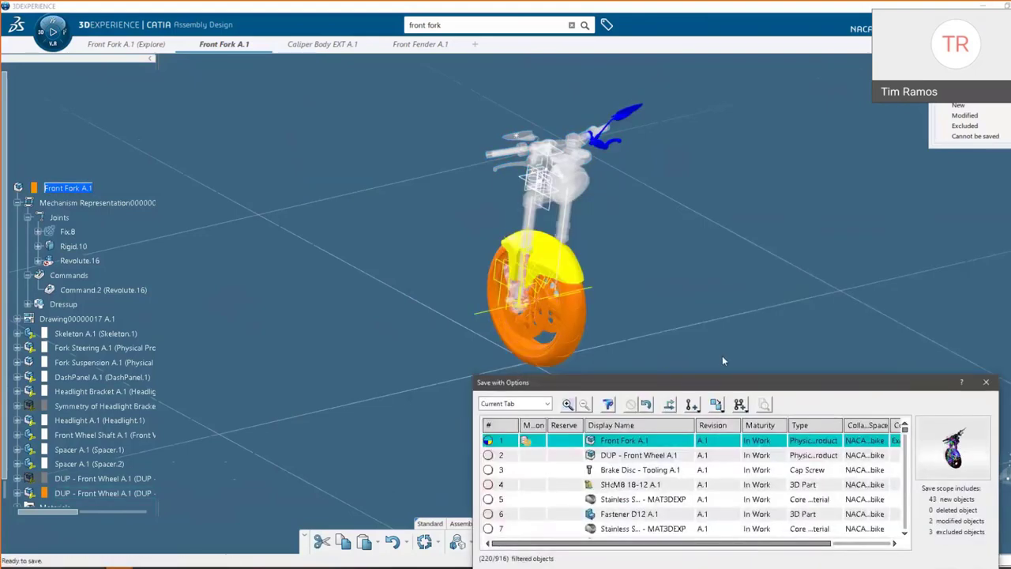
{"action": "left_click_drag", "start_coordinate": [726, 382], "coordinate": [747, 222]}
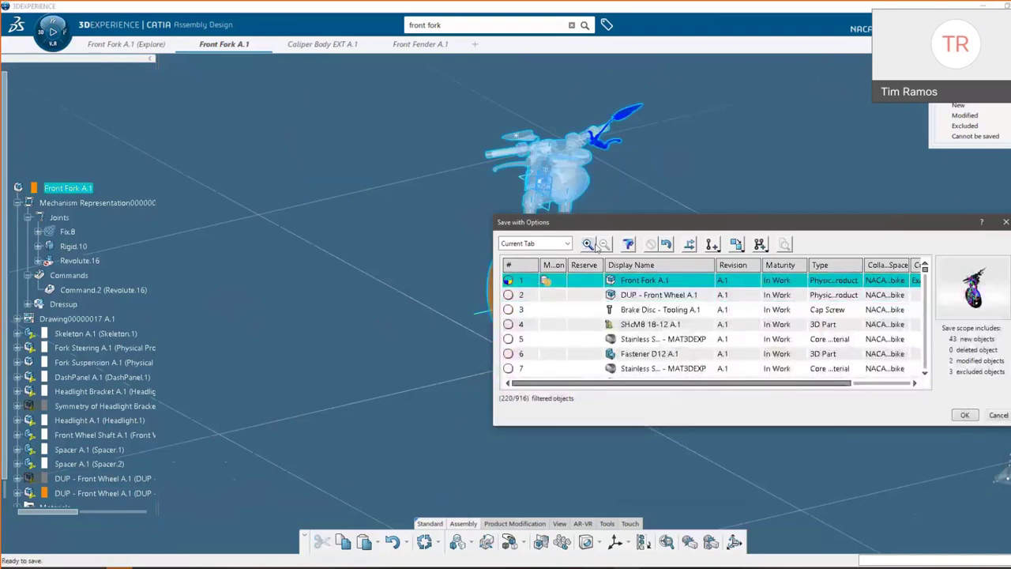
{"action": "left_click", "coordinate": [589, 244]}
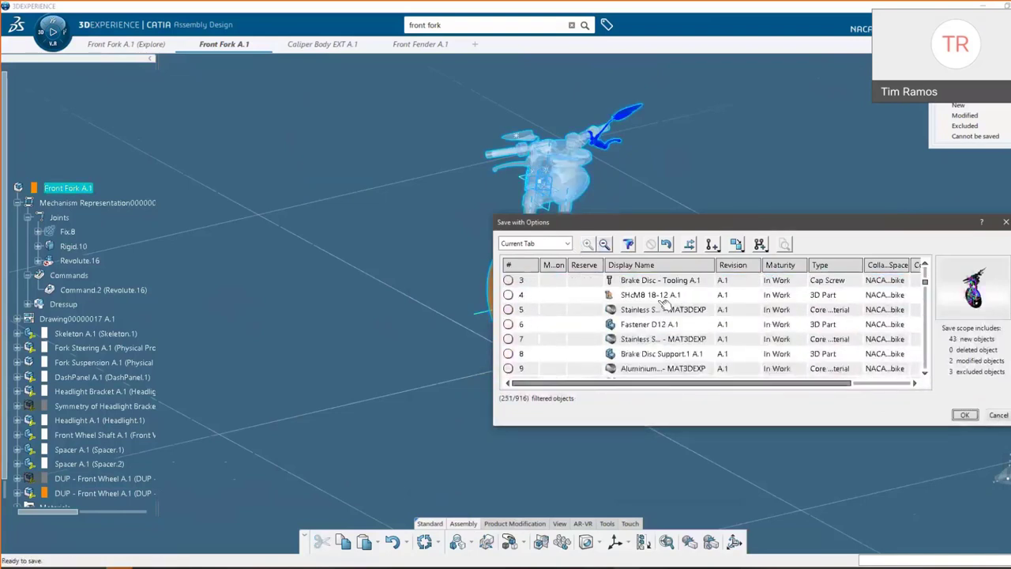
{"action": "scroll", "coordinate": [632, 331], "scroll_direction": "down", "scroll_amount": 7}
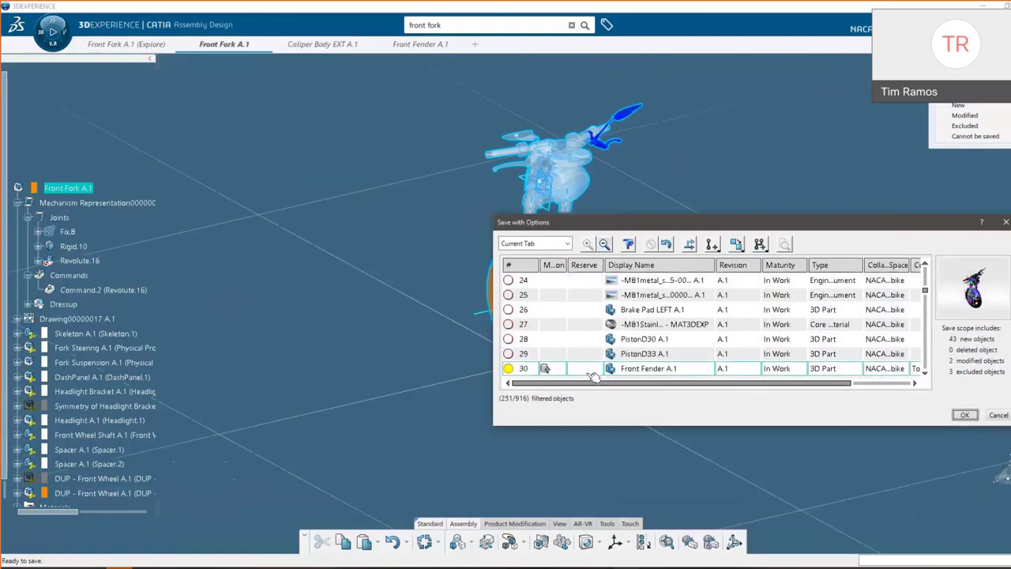
{"action": "left_click", "coordinate": [591, 371]}
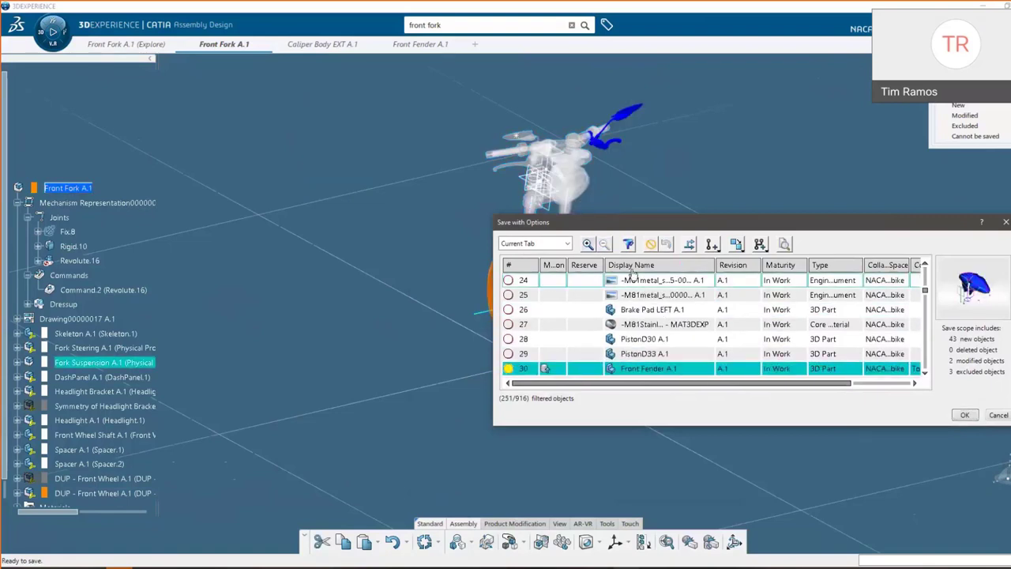
{"action": "scroll", "coordinate": [632, 316], "scroll_direction": "up", "scroll_amount": 10}
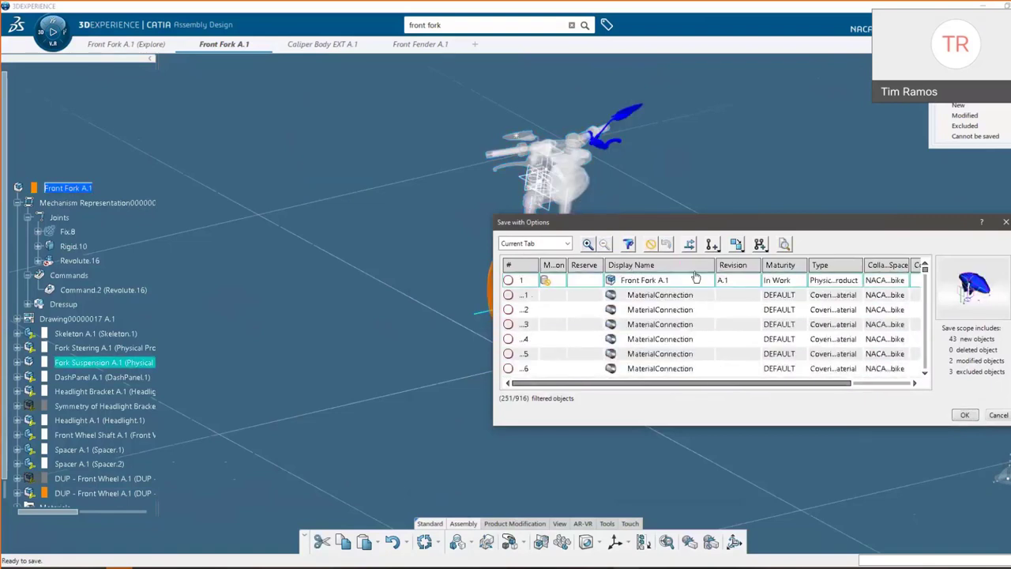